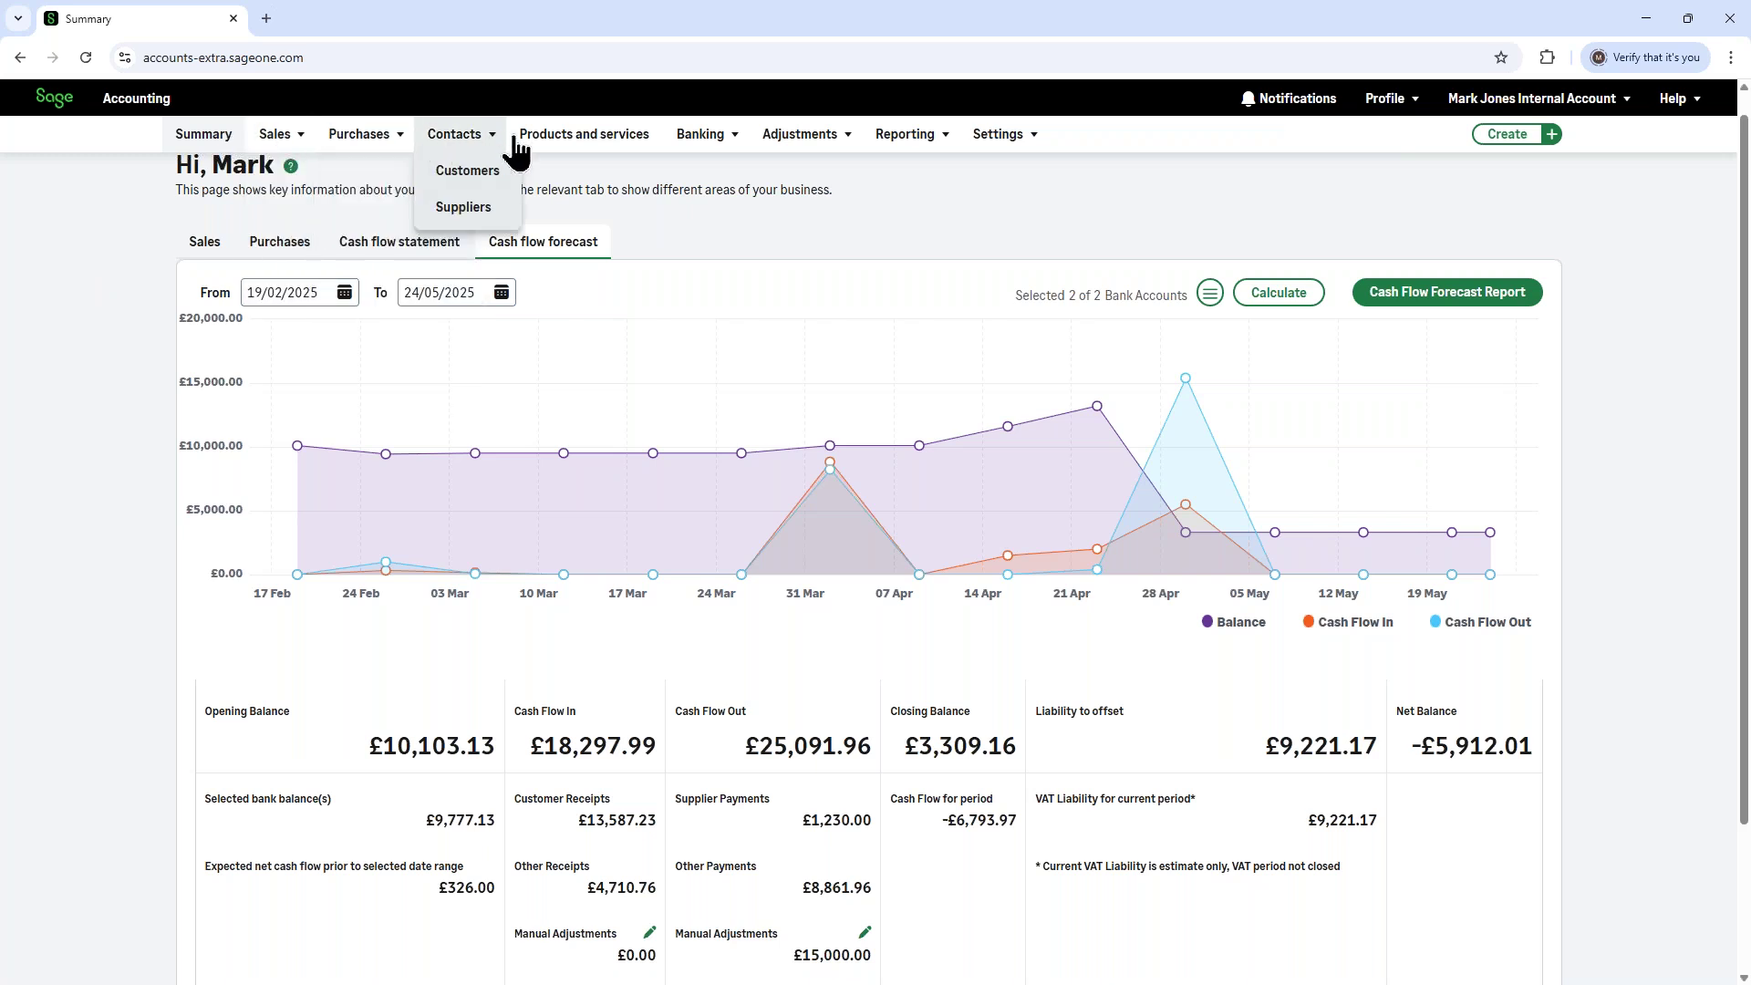
- Open the Reports page that lists all available reports
mouse_move(735, 146)
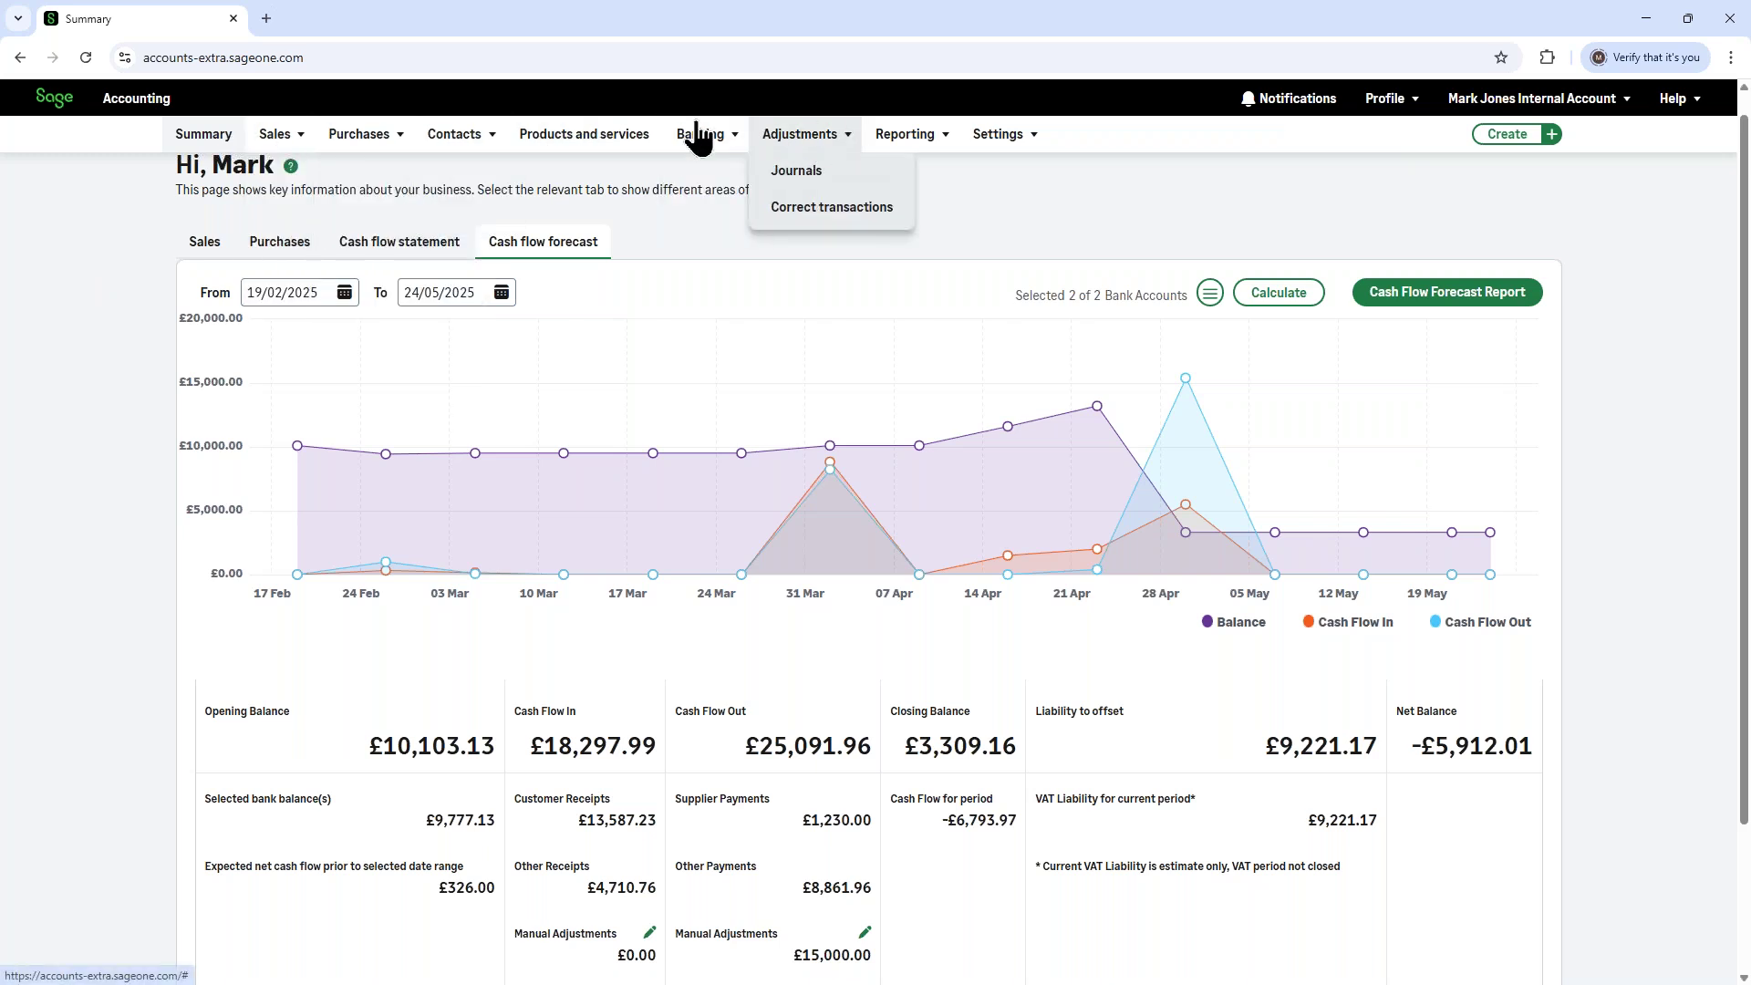
mouse_move(903, 142)
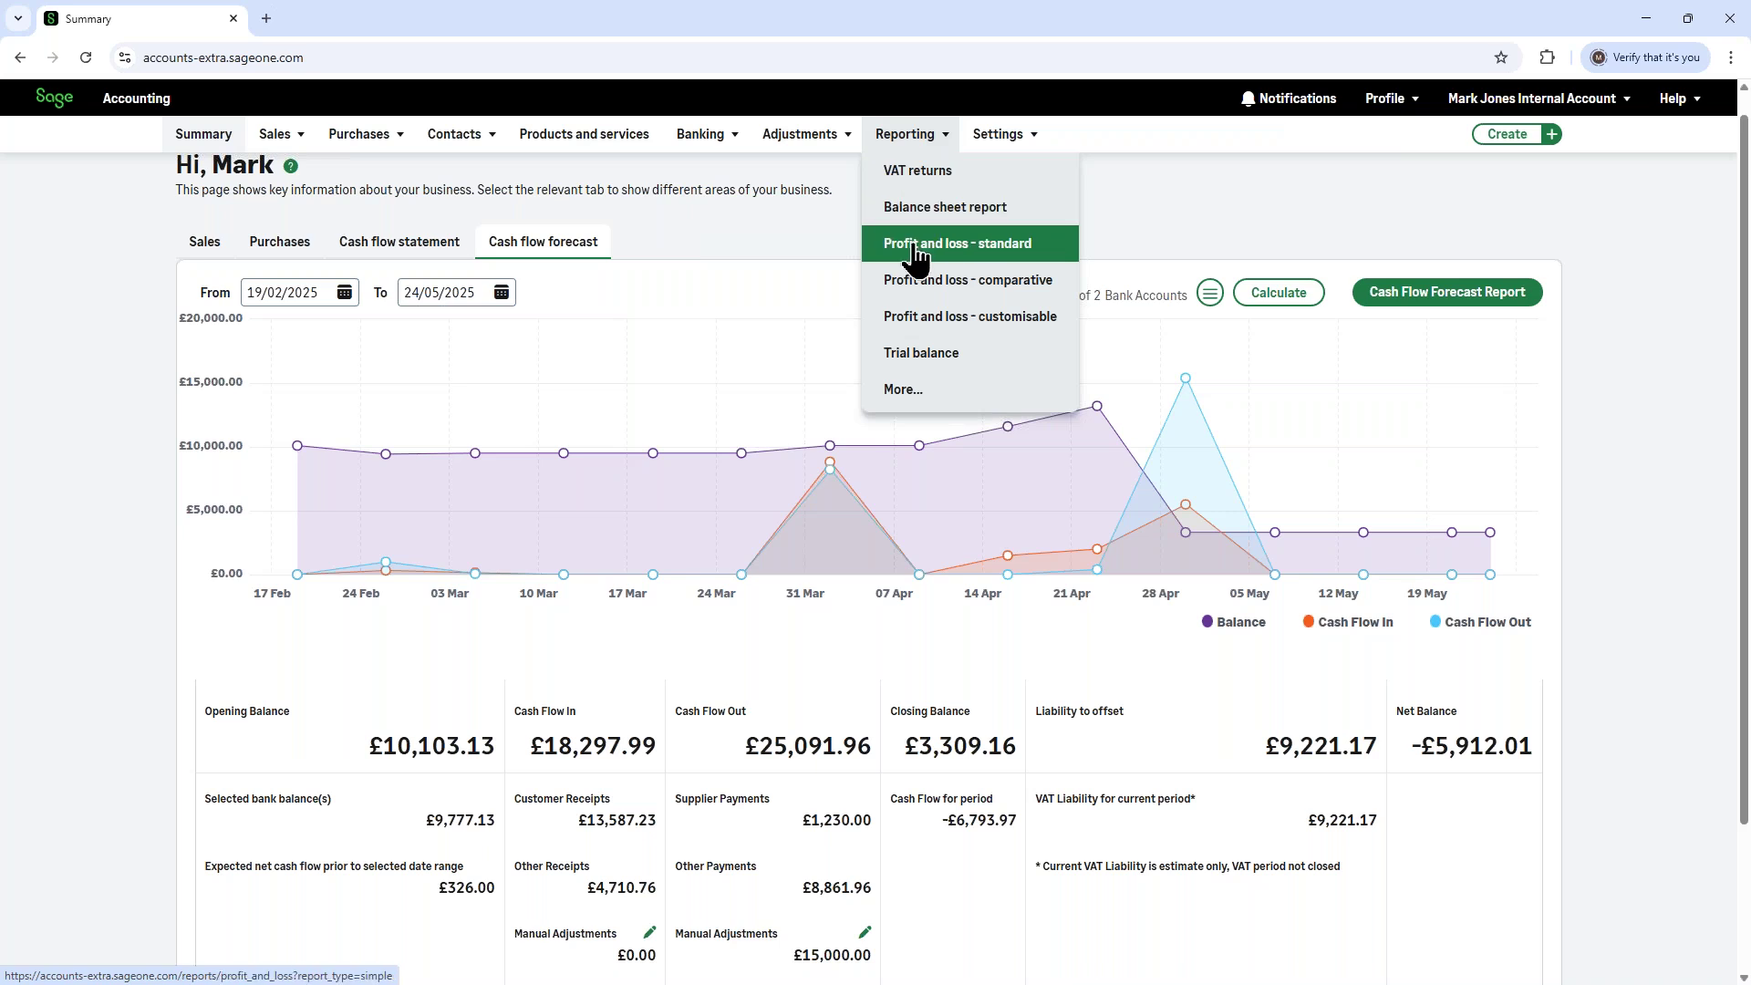
click(908, 141)
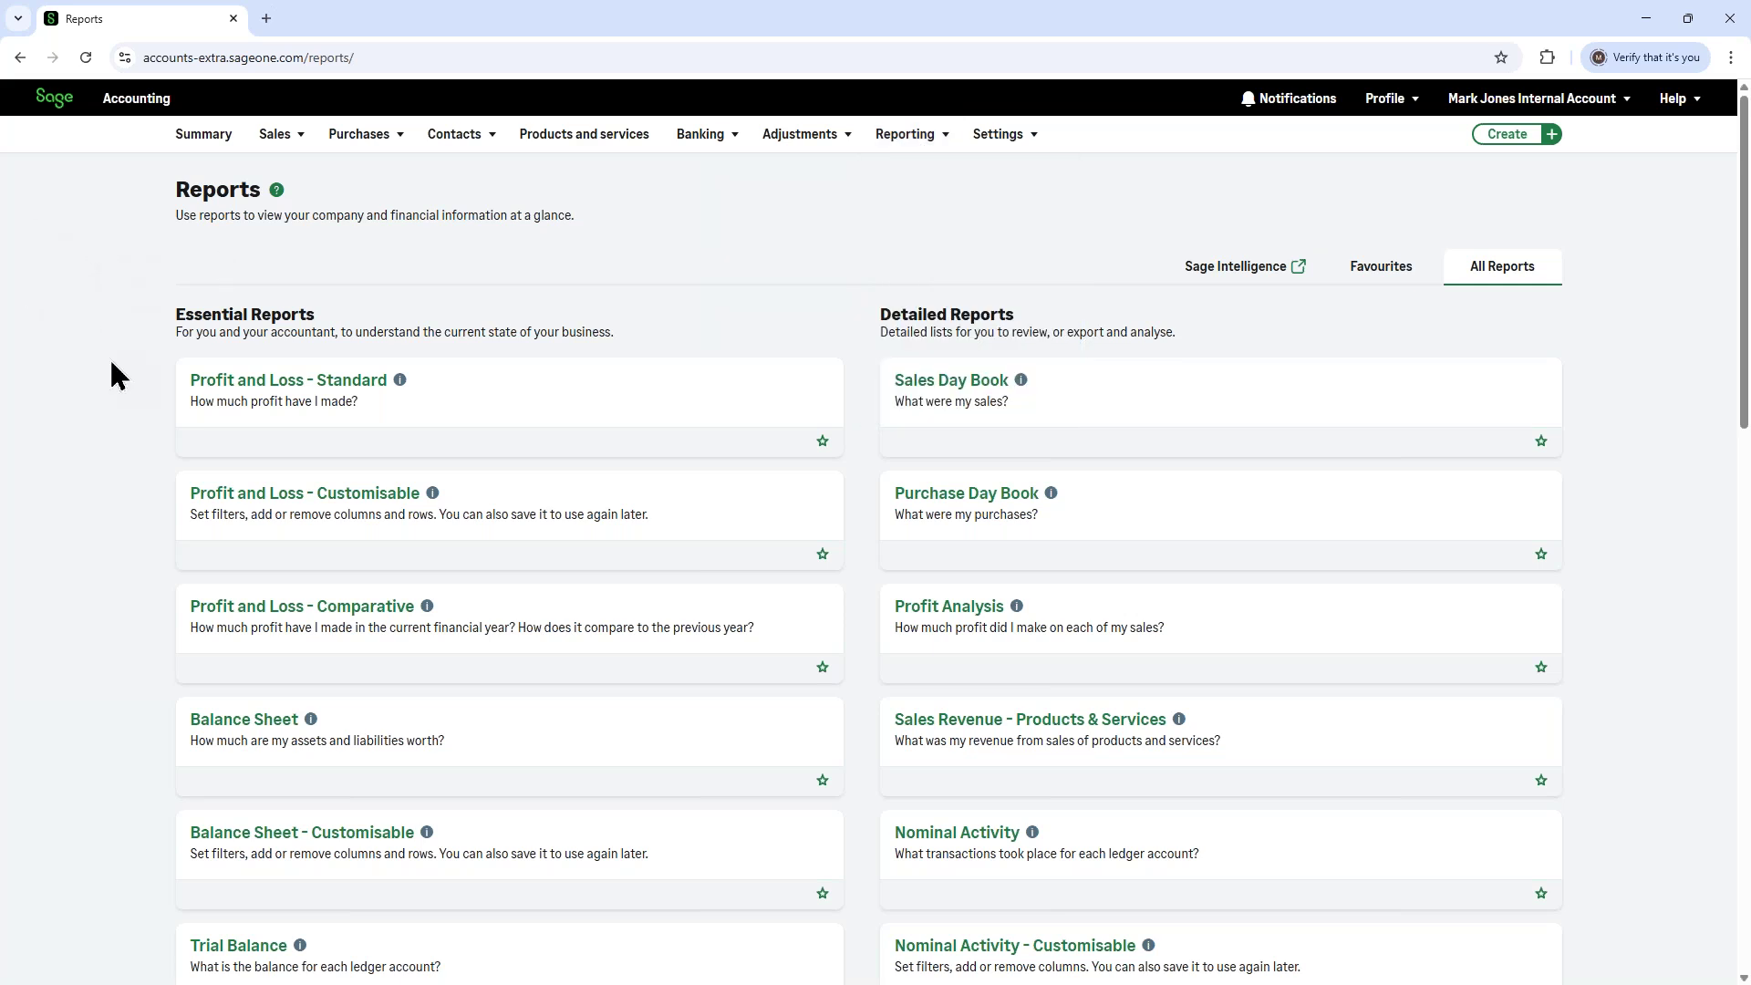
- Examine the Essential, VAT, Products & Services and Construction Industry Scheme report groups on the Reports page
scroll(130, 342, down, 1)
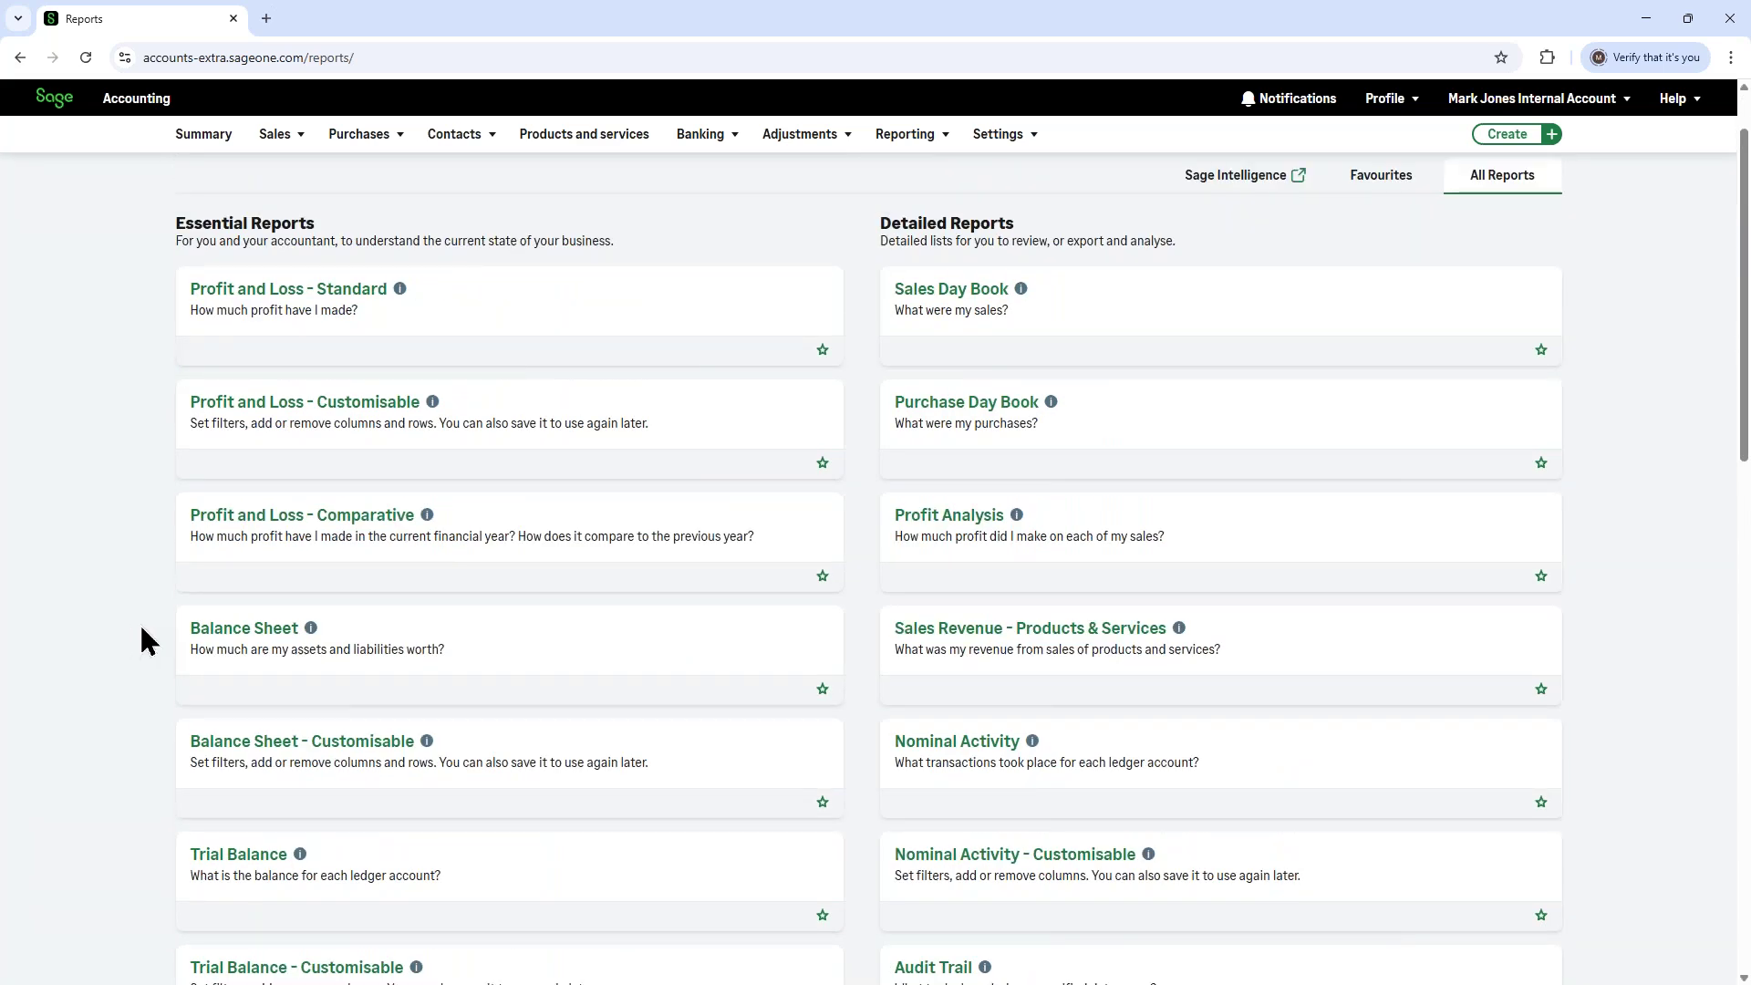
scroll(146, 642, down, 1)
scroll(147, 675, down, 2)
scroll(148, 702, down, 3)
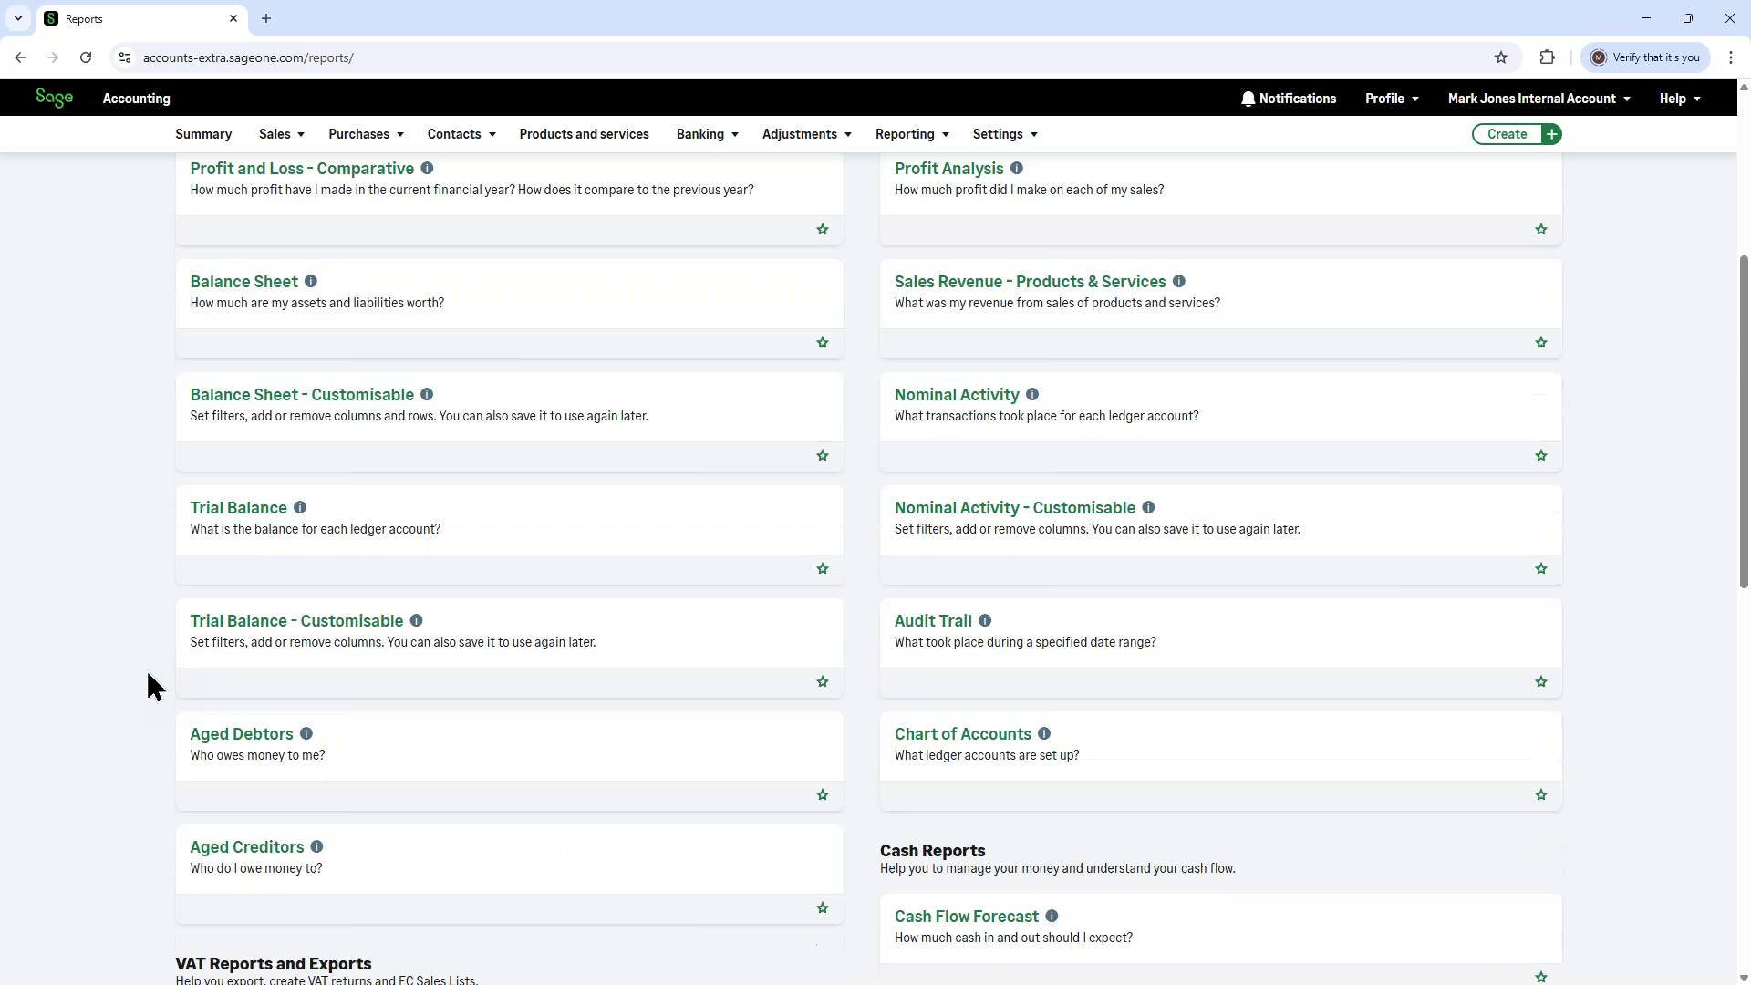
scroll(149, 686, down, 2)
scroll(144, 566, down, 4)
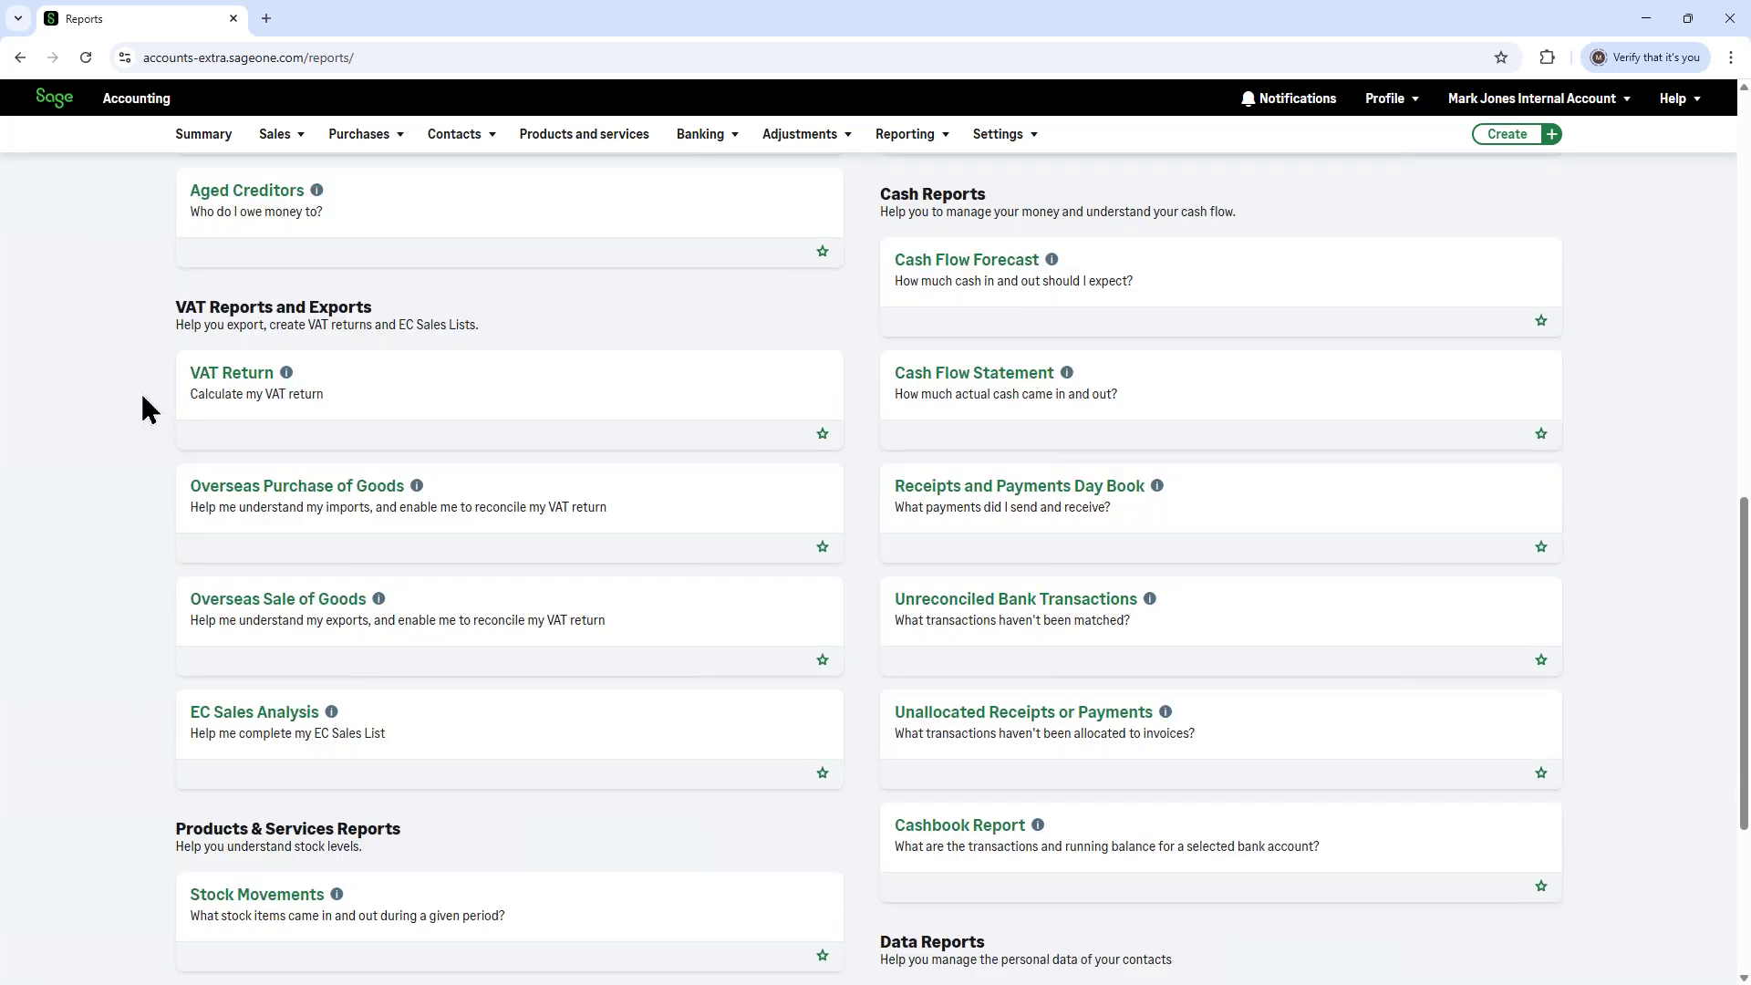
scroll(146, 408, down, 4)
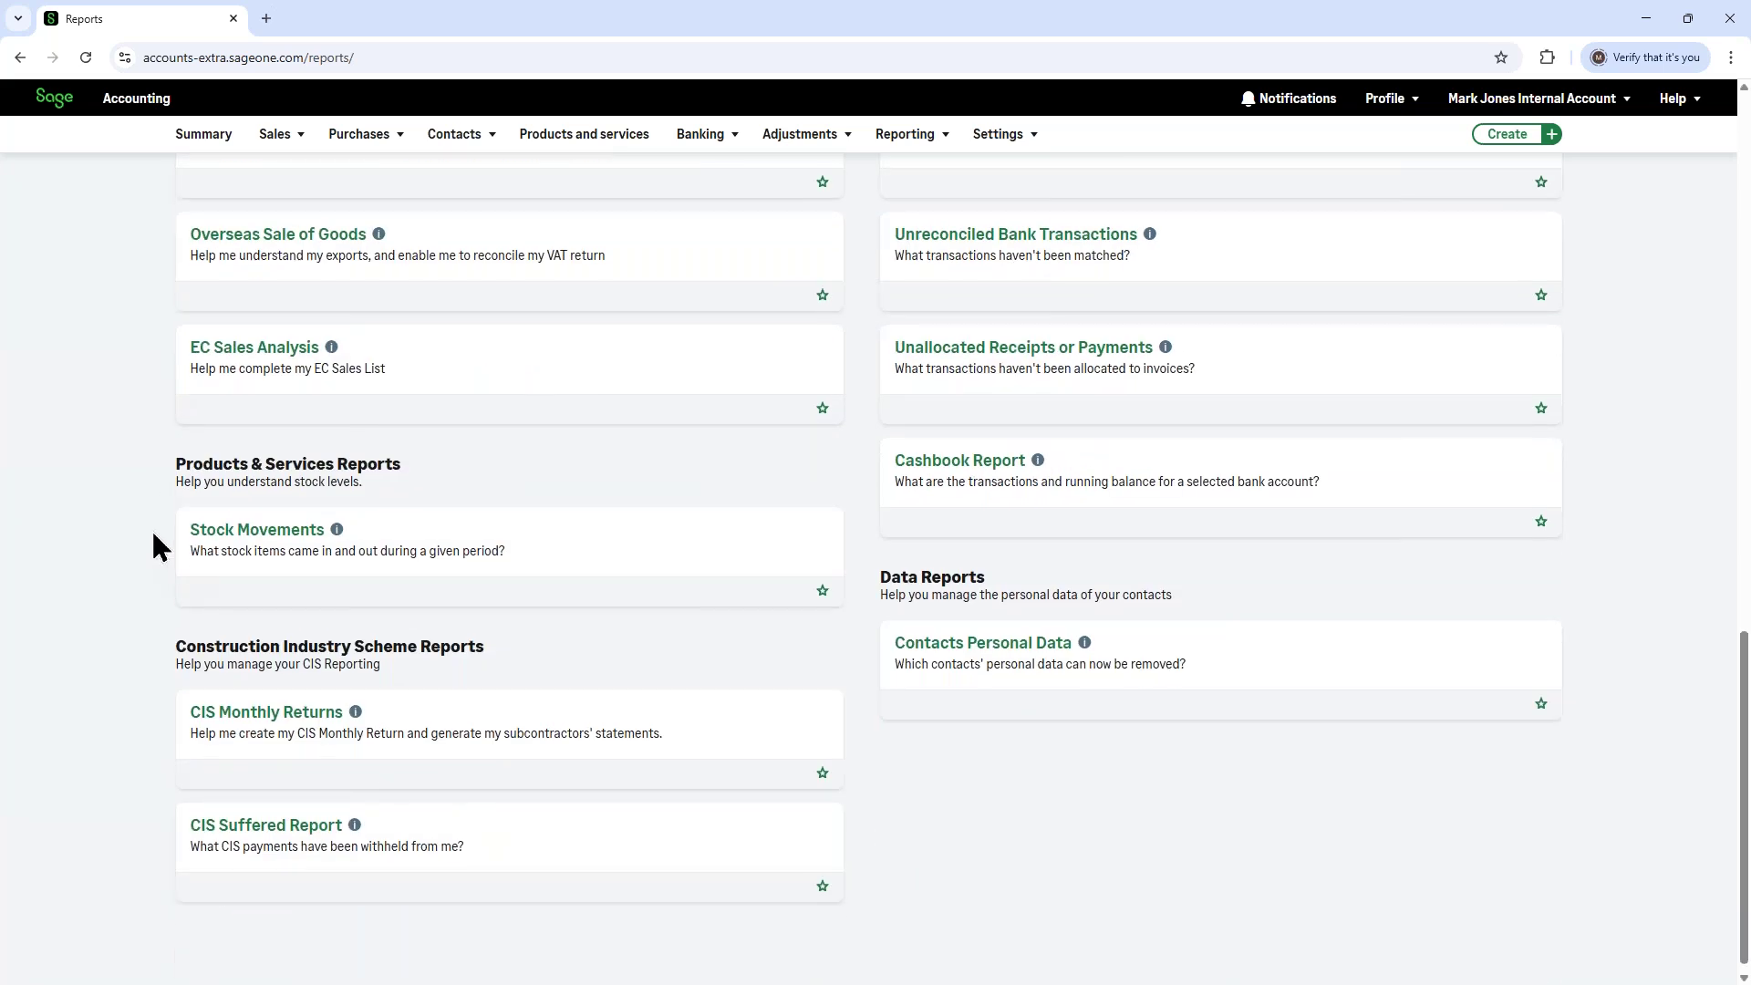
scroll(154, 535, up, 10)
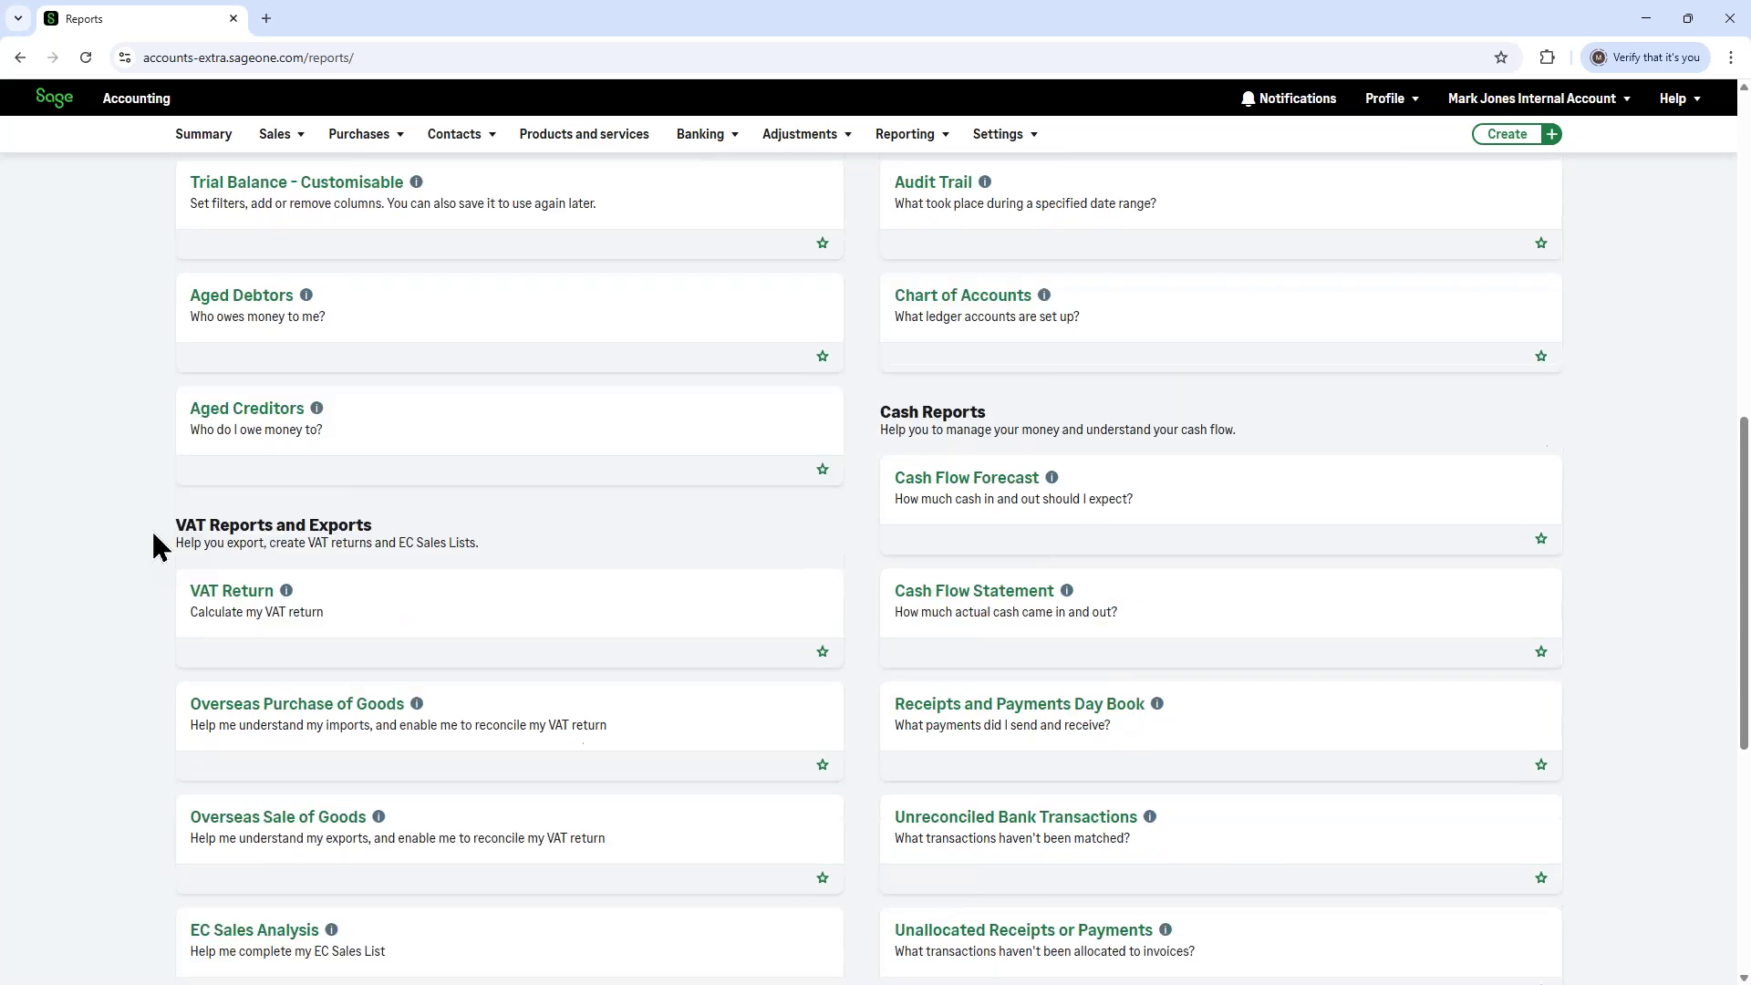
scroll(153, 538, up, 5)
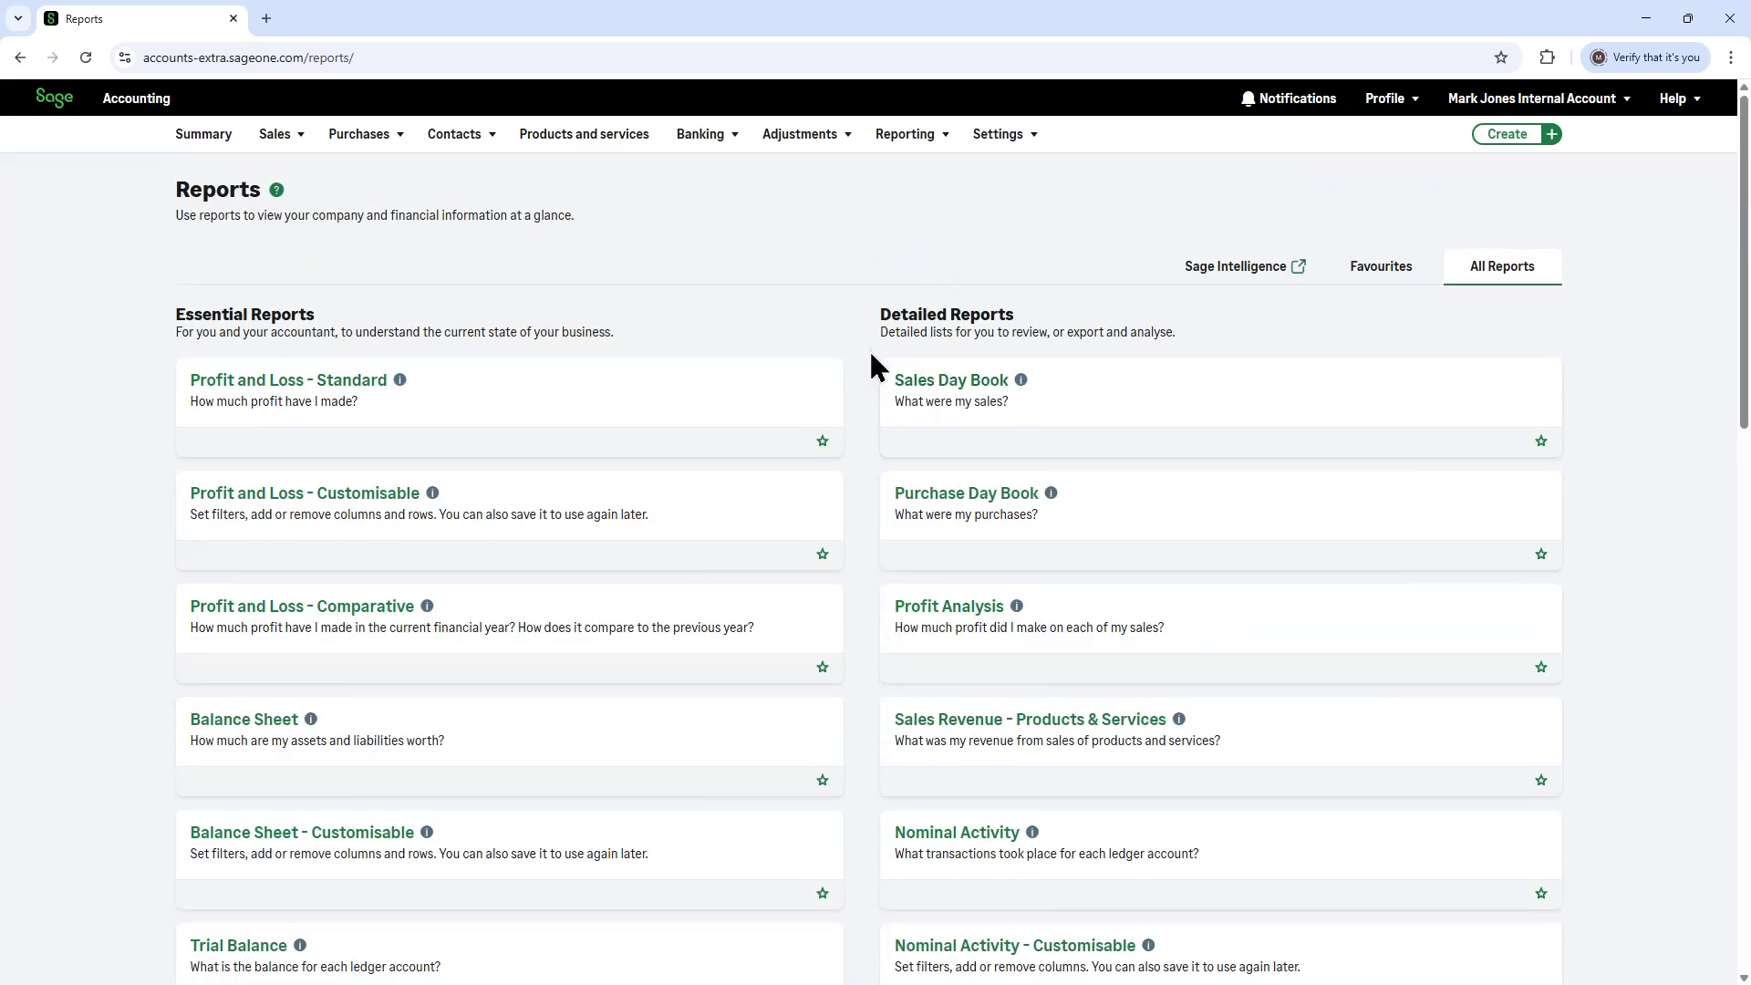
- Examine the Detailed, Cash and Data report groups on the Reports page
scroll(872, 365, down, 3)
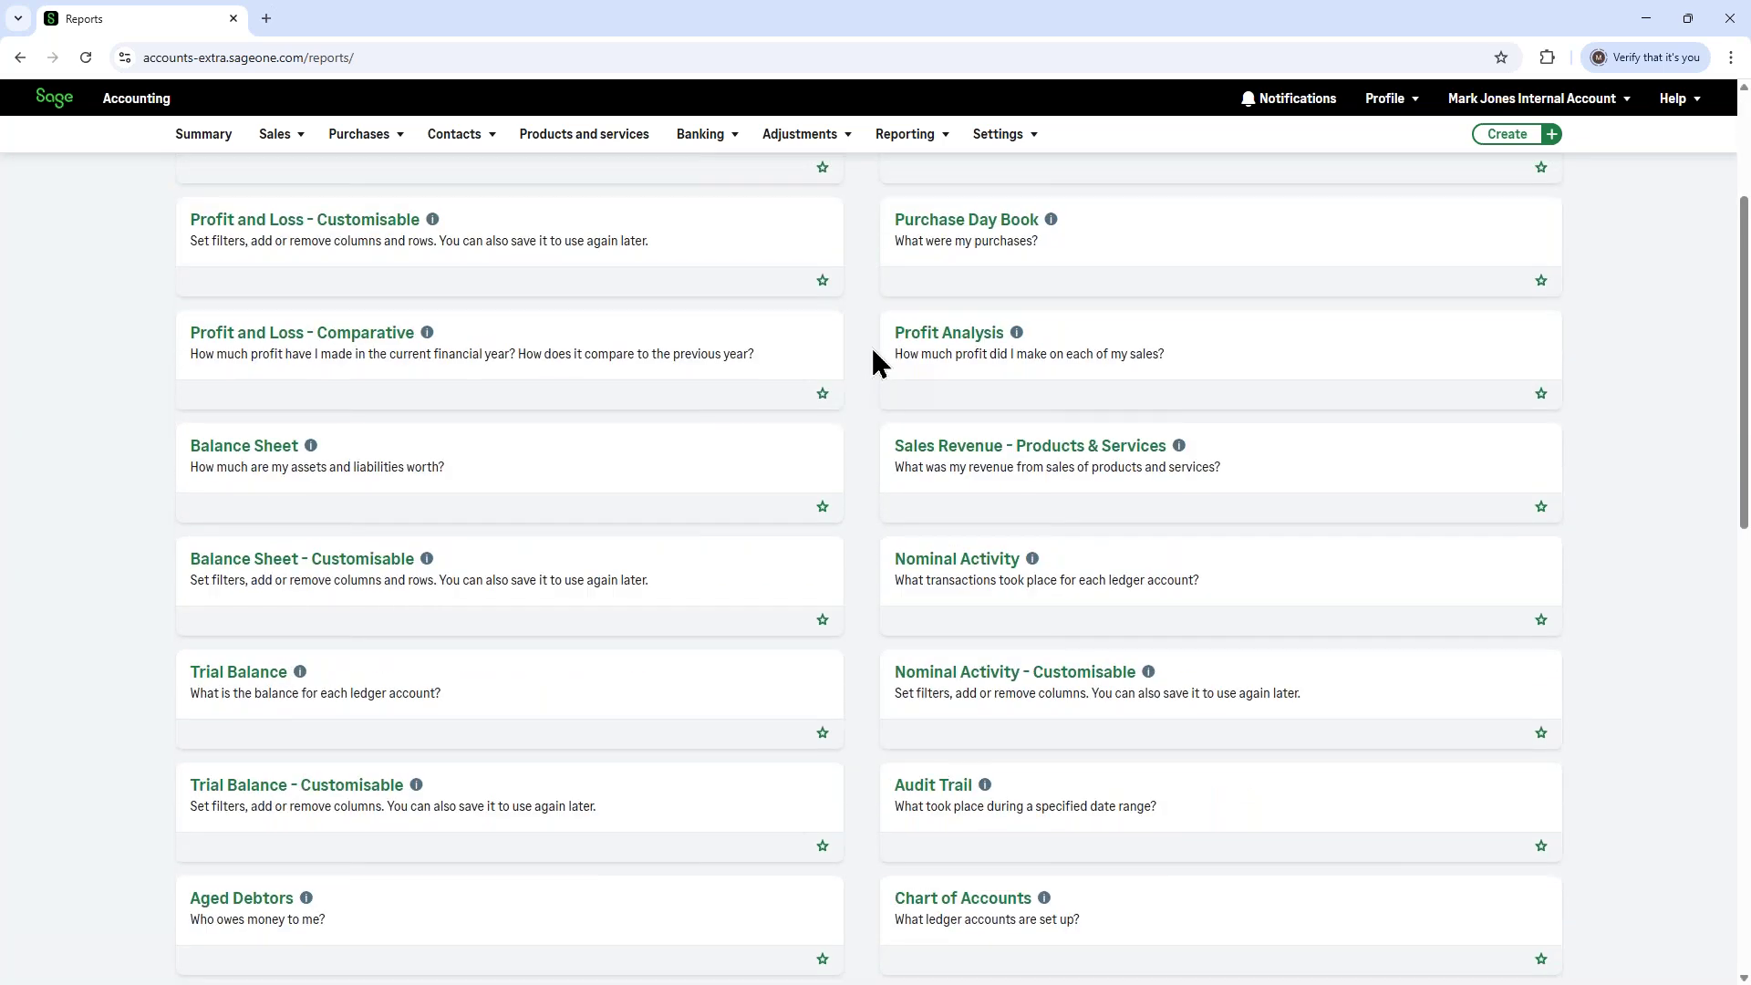
scroll(876, 363, down, 3)
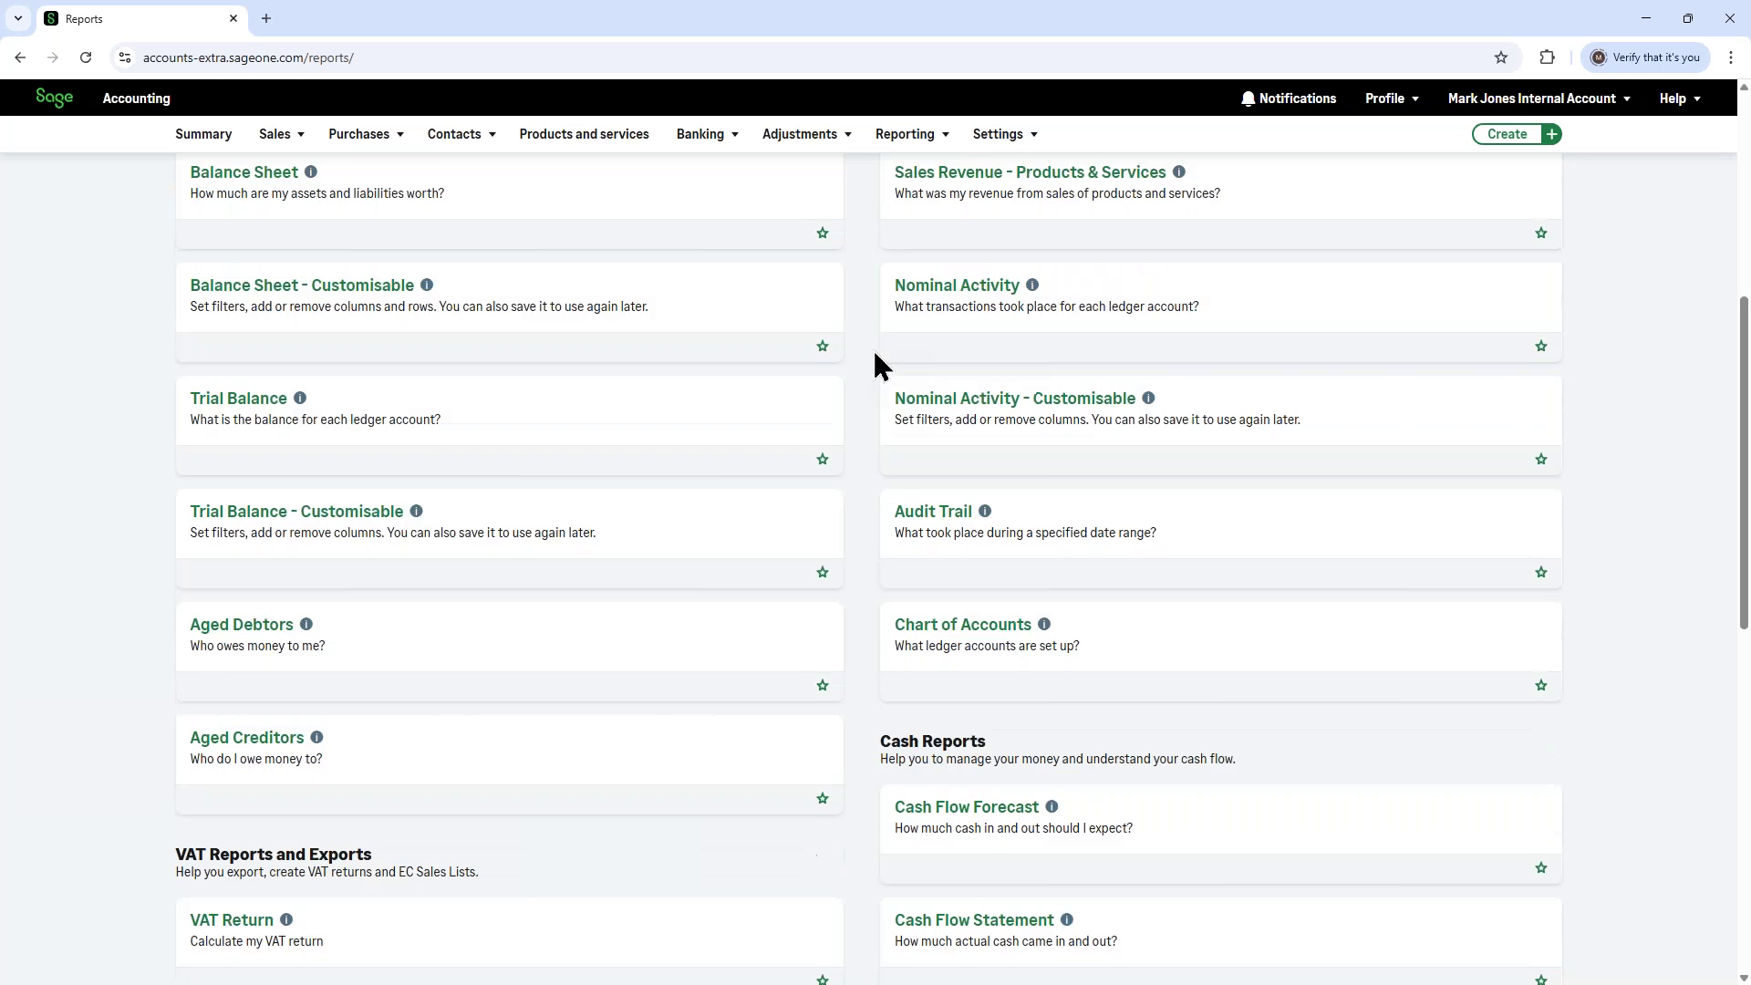
scroll(874, 365, down, 2)
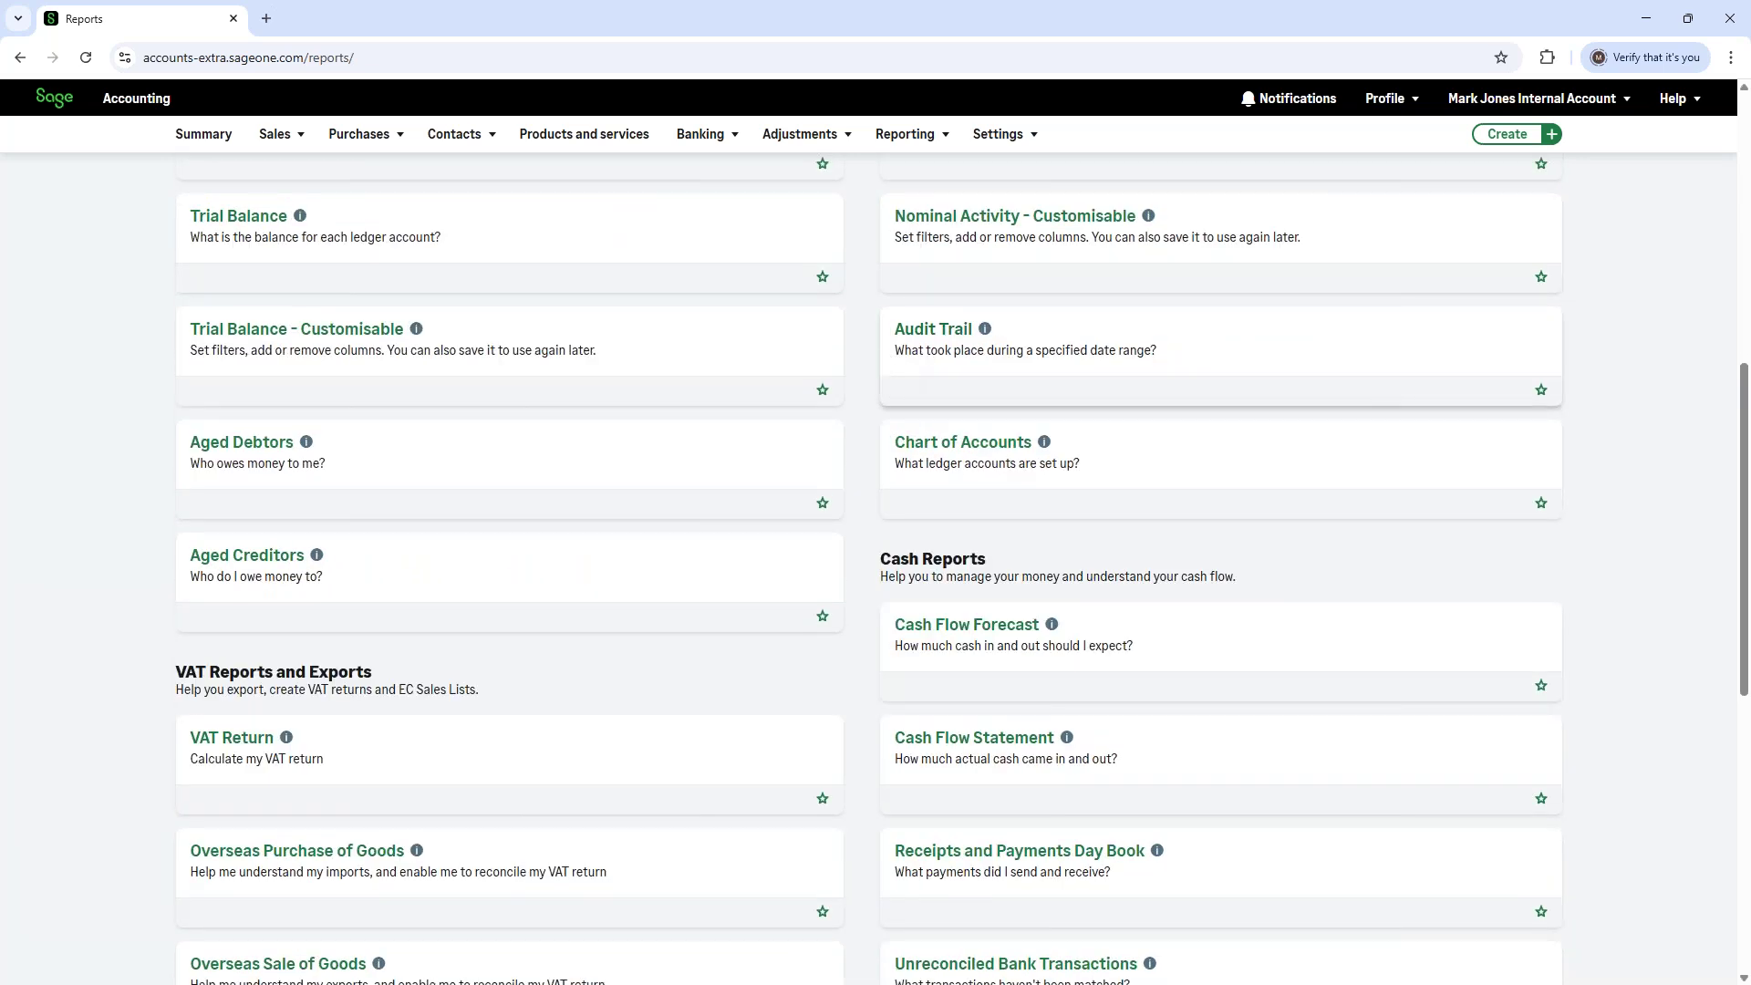
scroll(876, 350, down, 1)
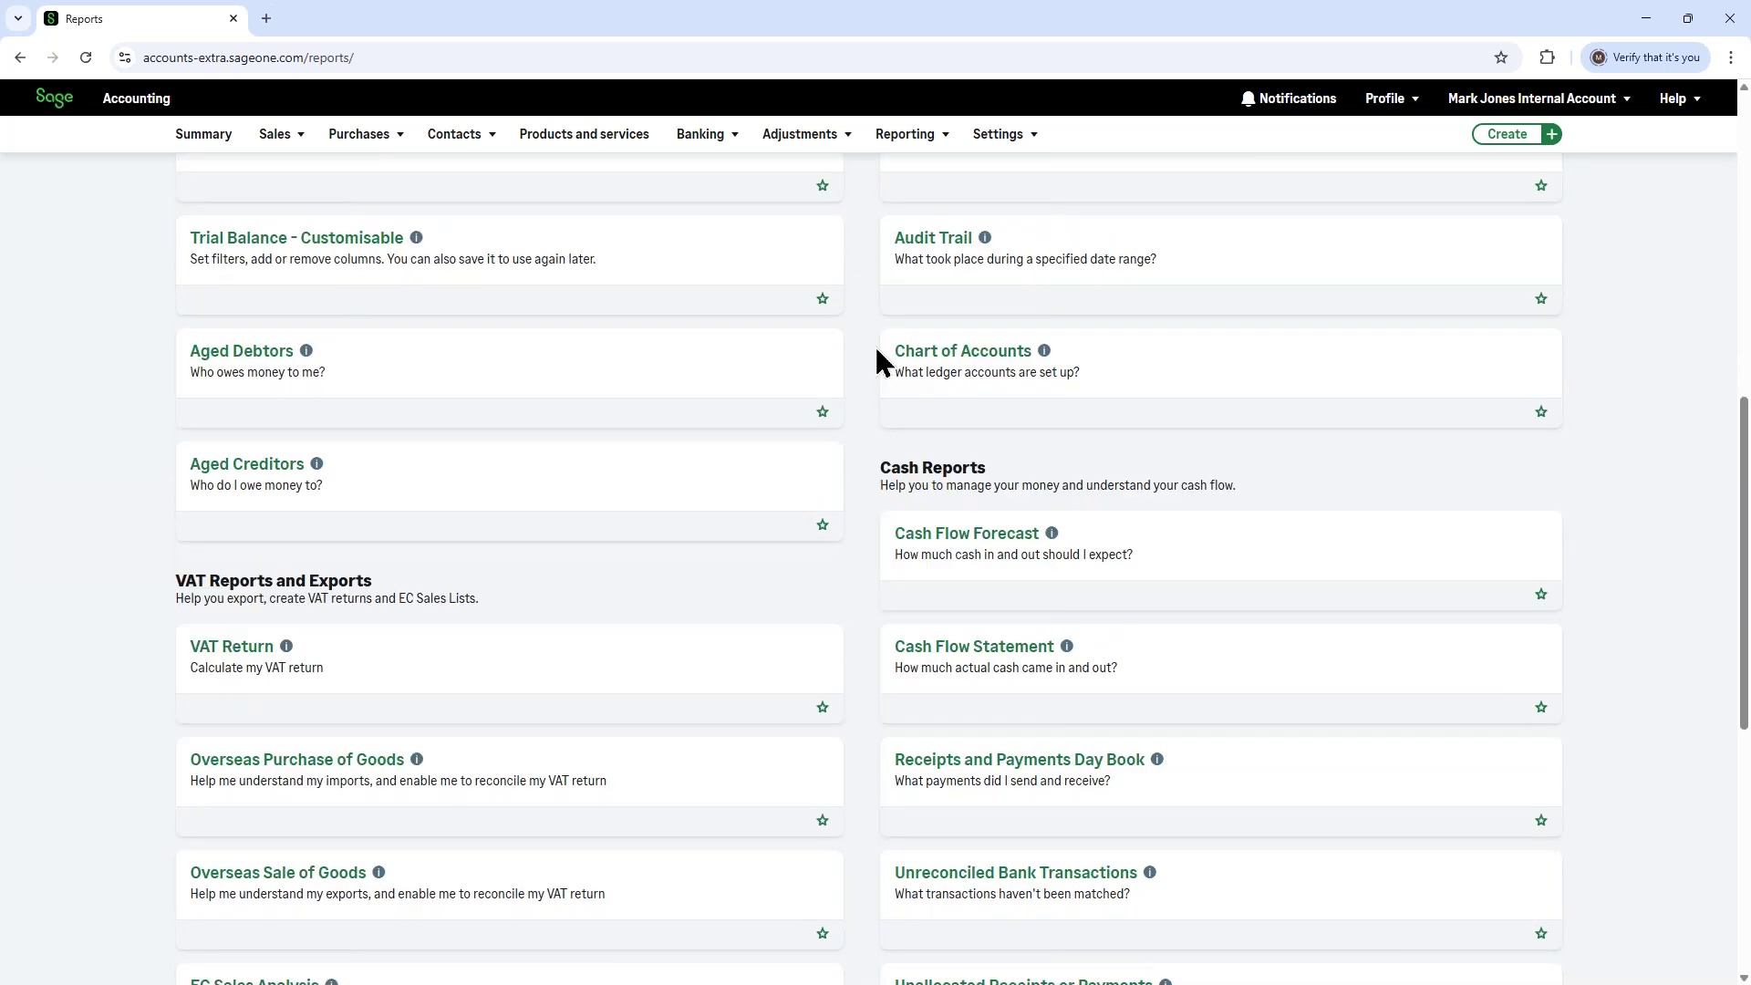
scroll(878, 357, down, 2)
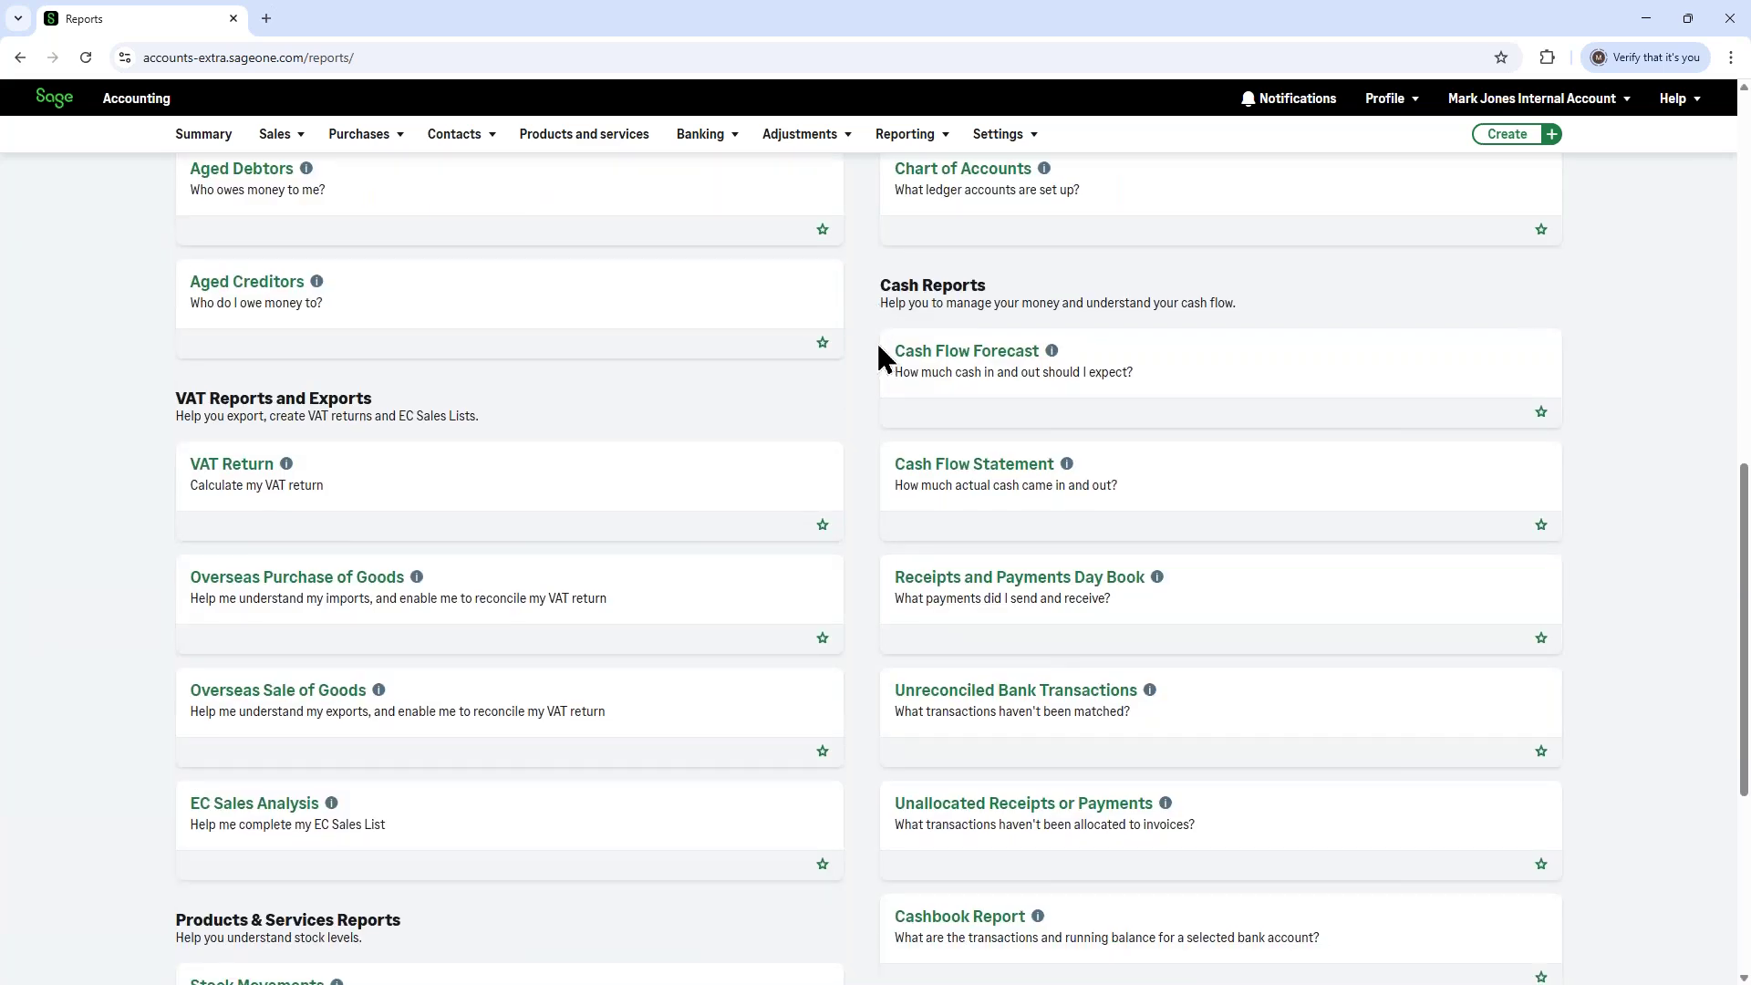
scroll(878, 349, down, 5)
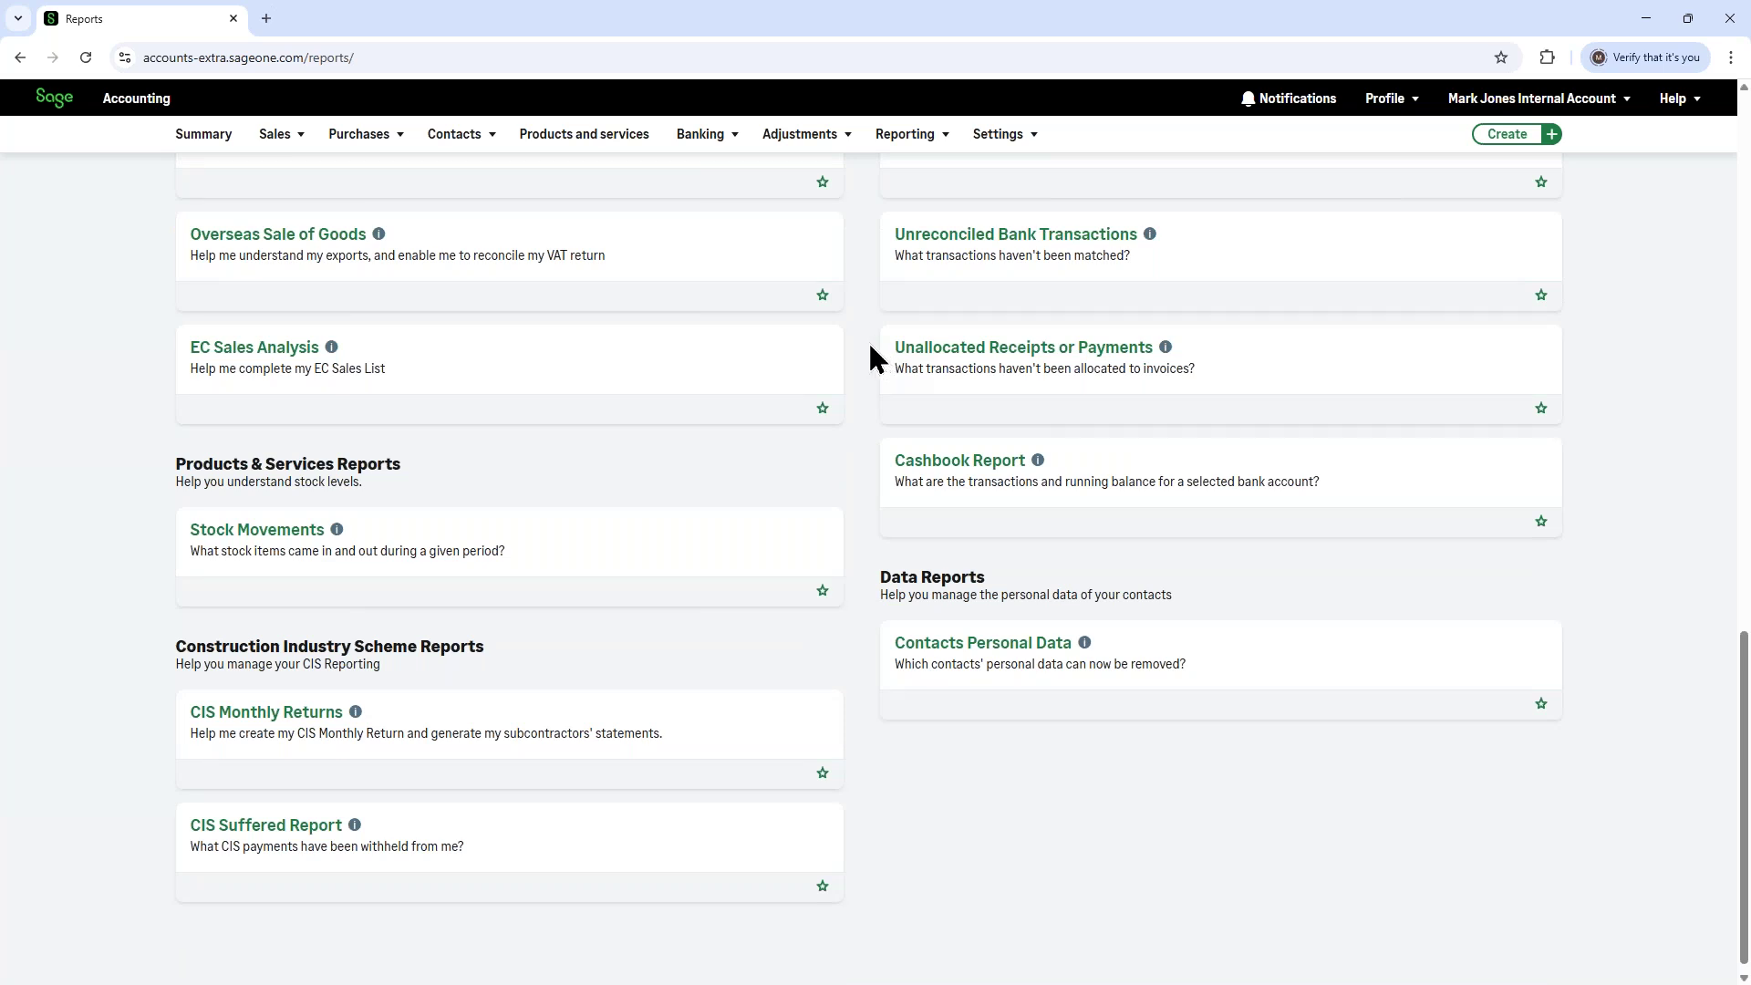
scroll(871, 356, up, 1)
scroll(871, 356, up, 8)
scroll(870, 344, up, 7)
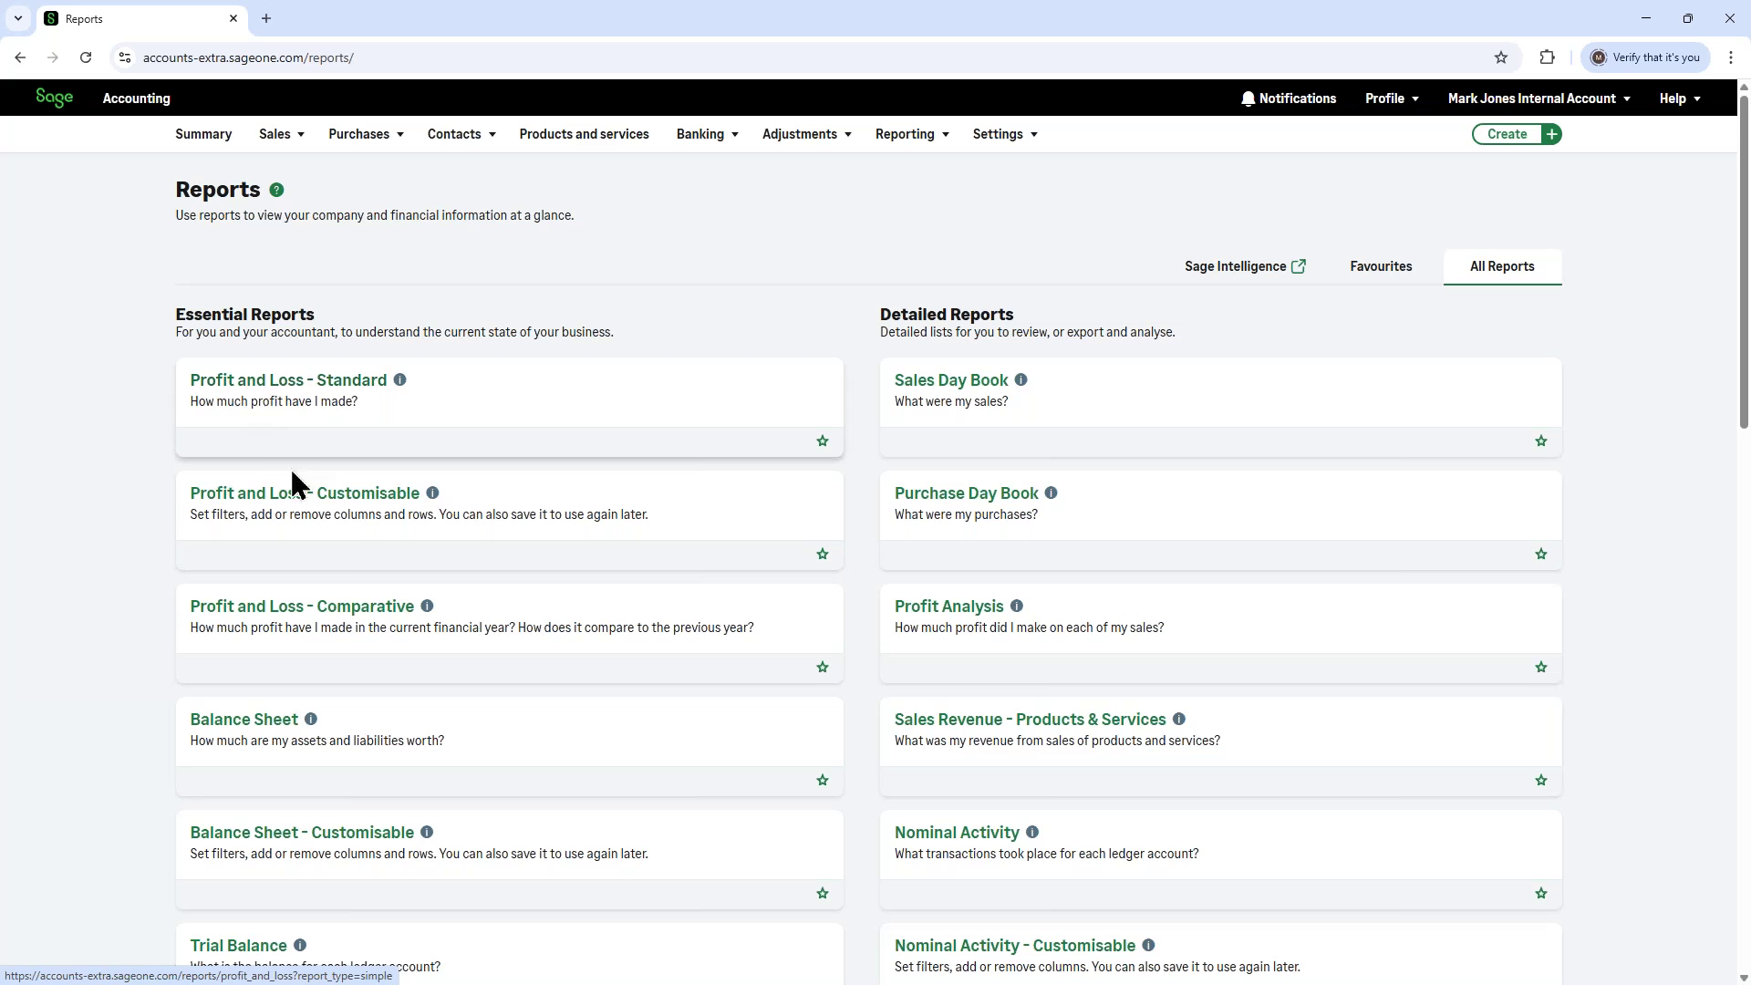
- Open the Profit and Loss - Standard report
scroll(313, 523, down, 4)
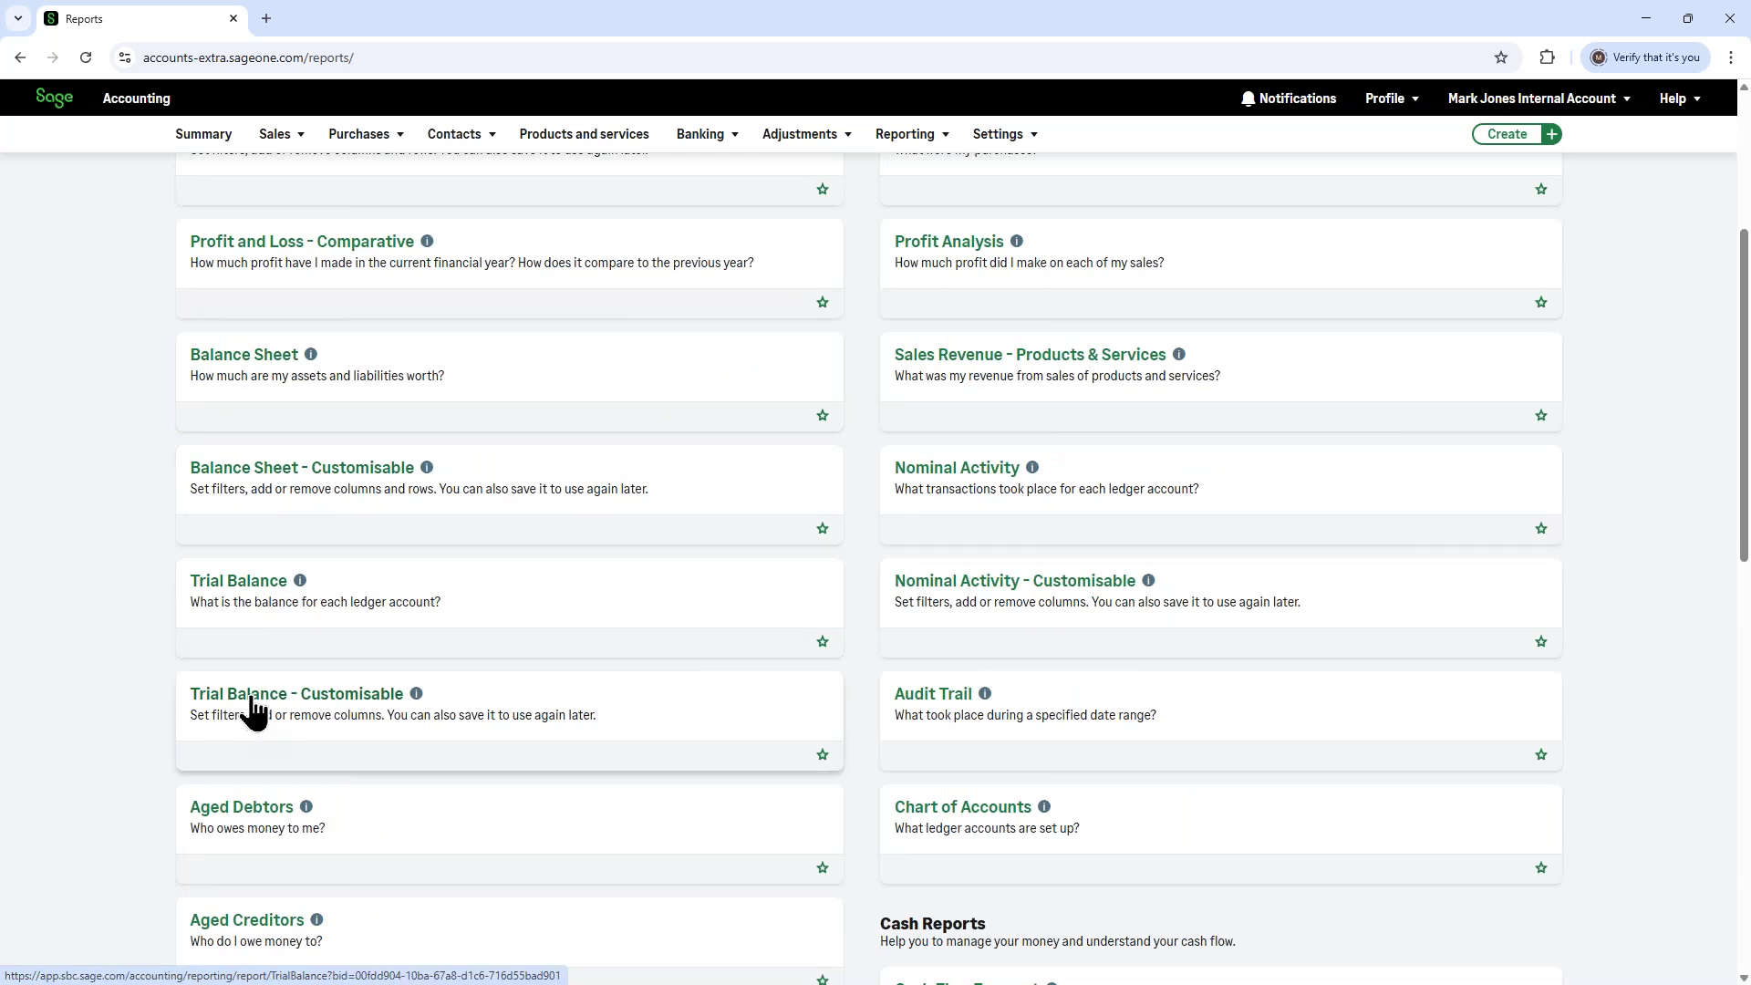
scroll(254, 710, up, 4)
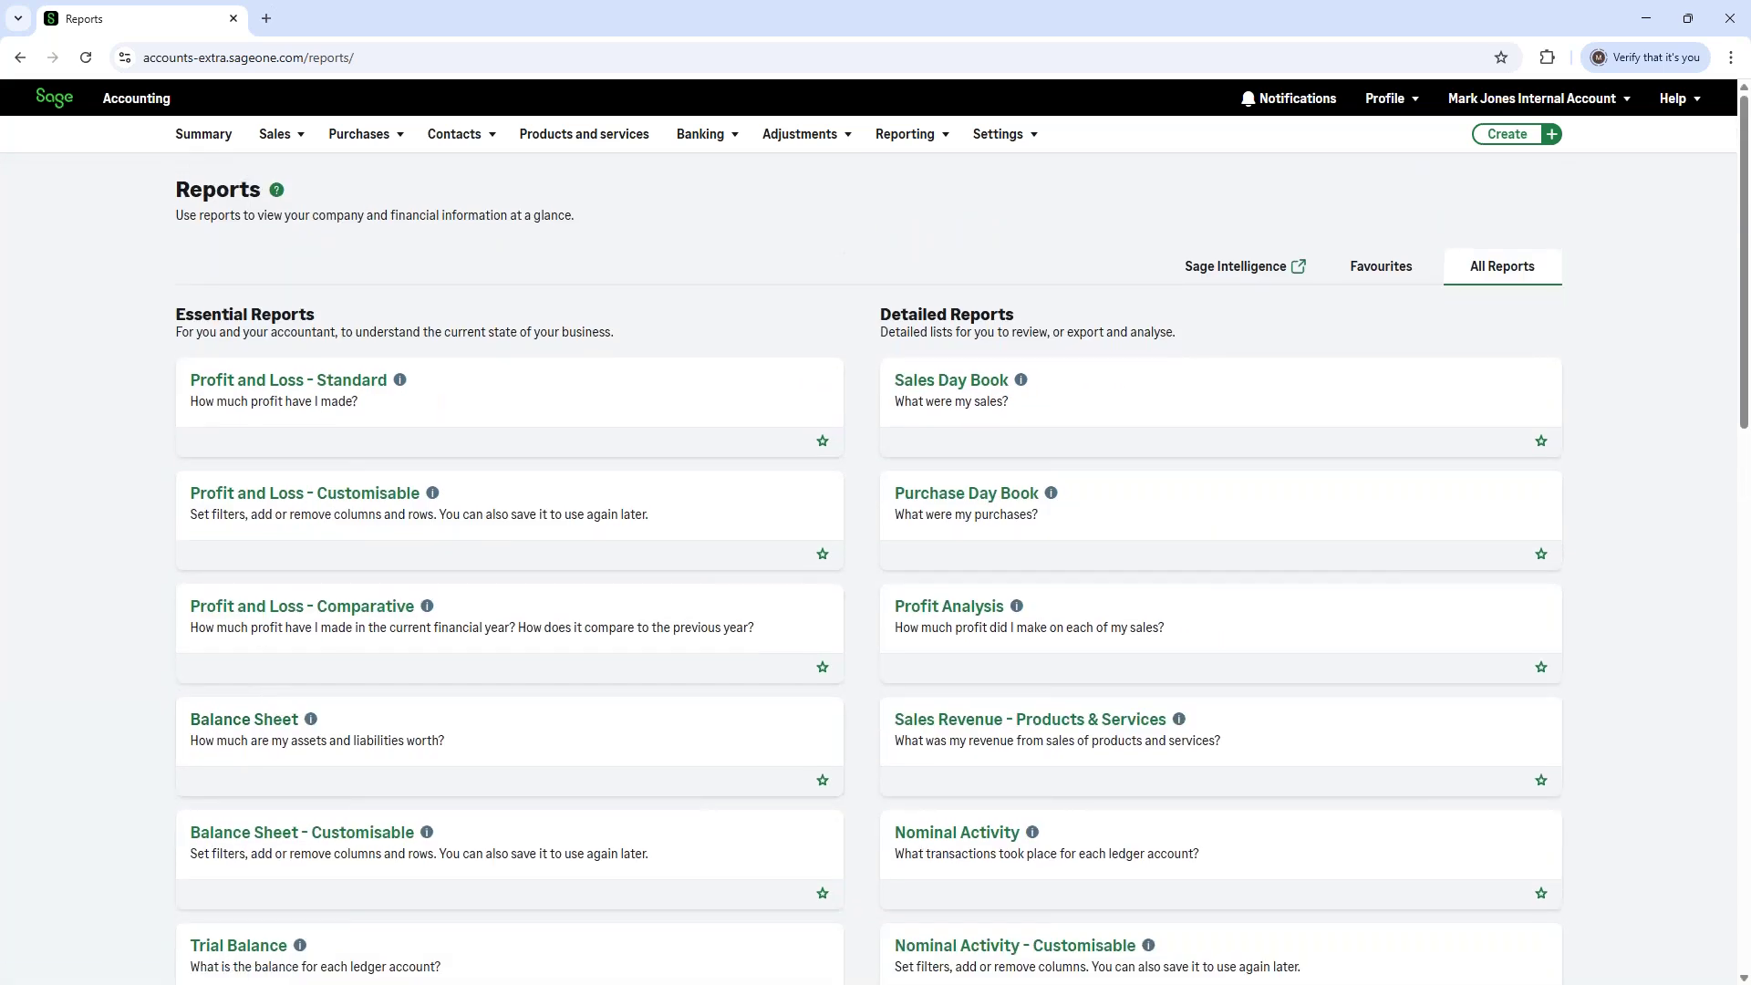
mouse_move(920, 146)
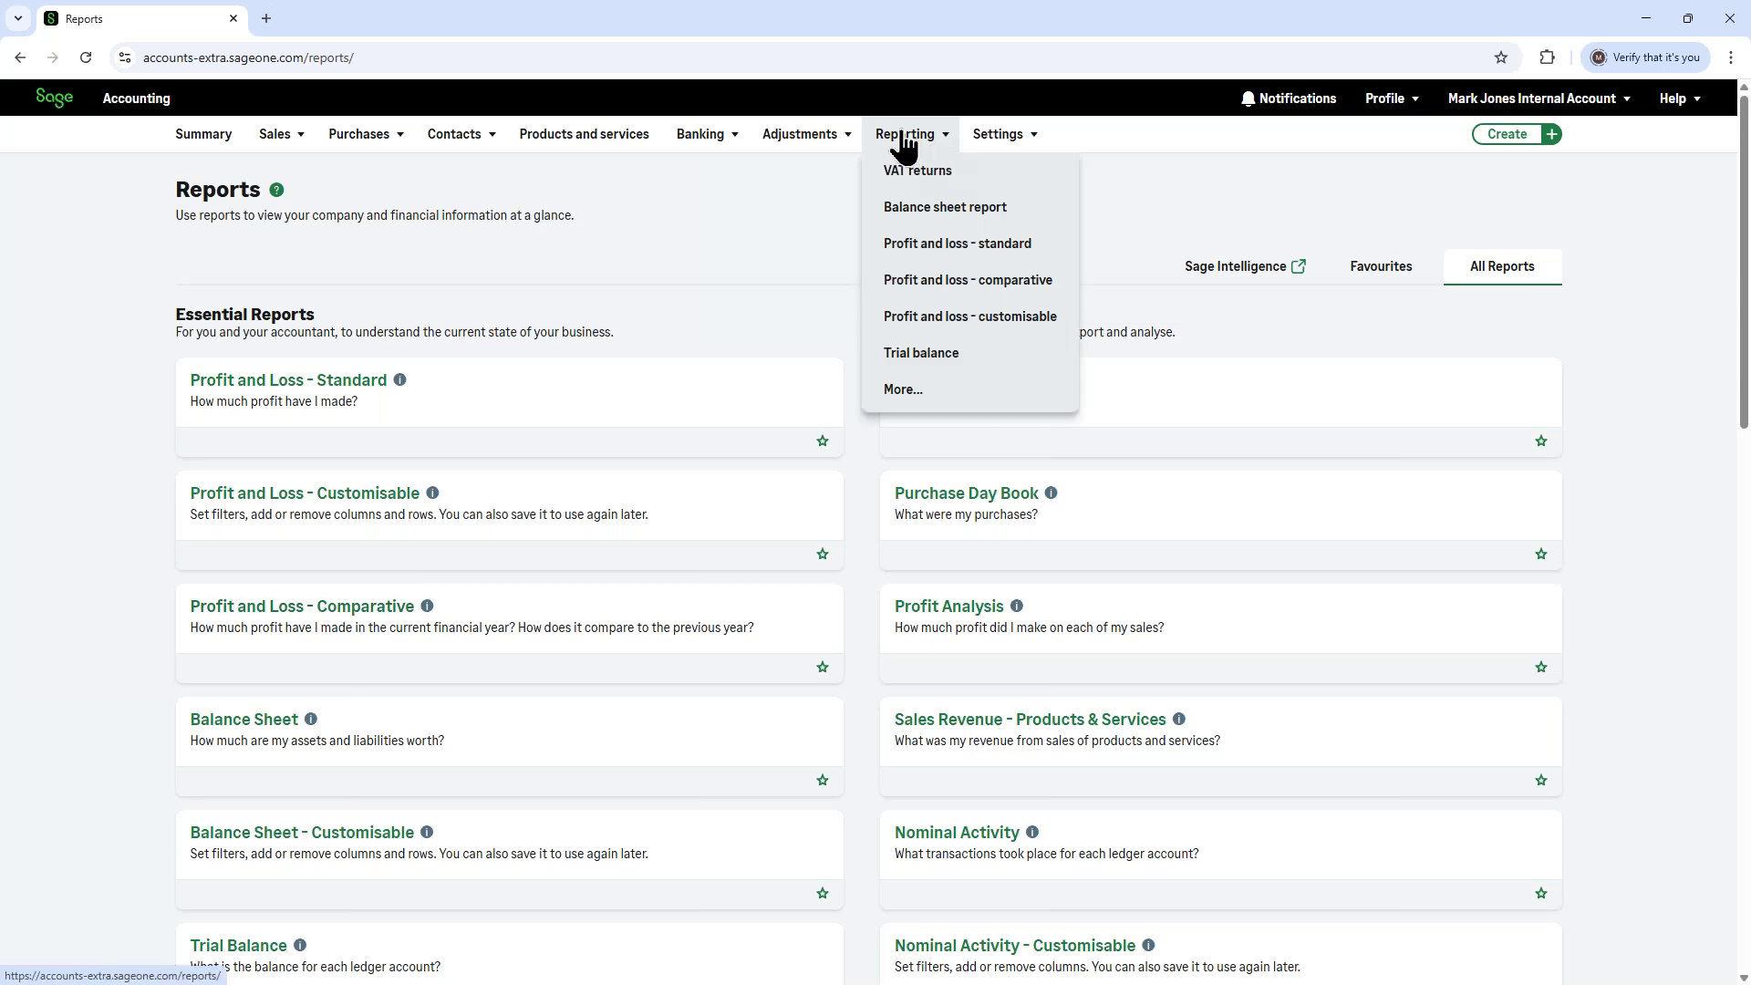
click(229, 387)
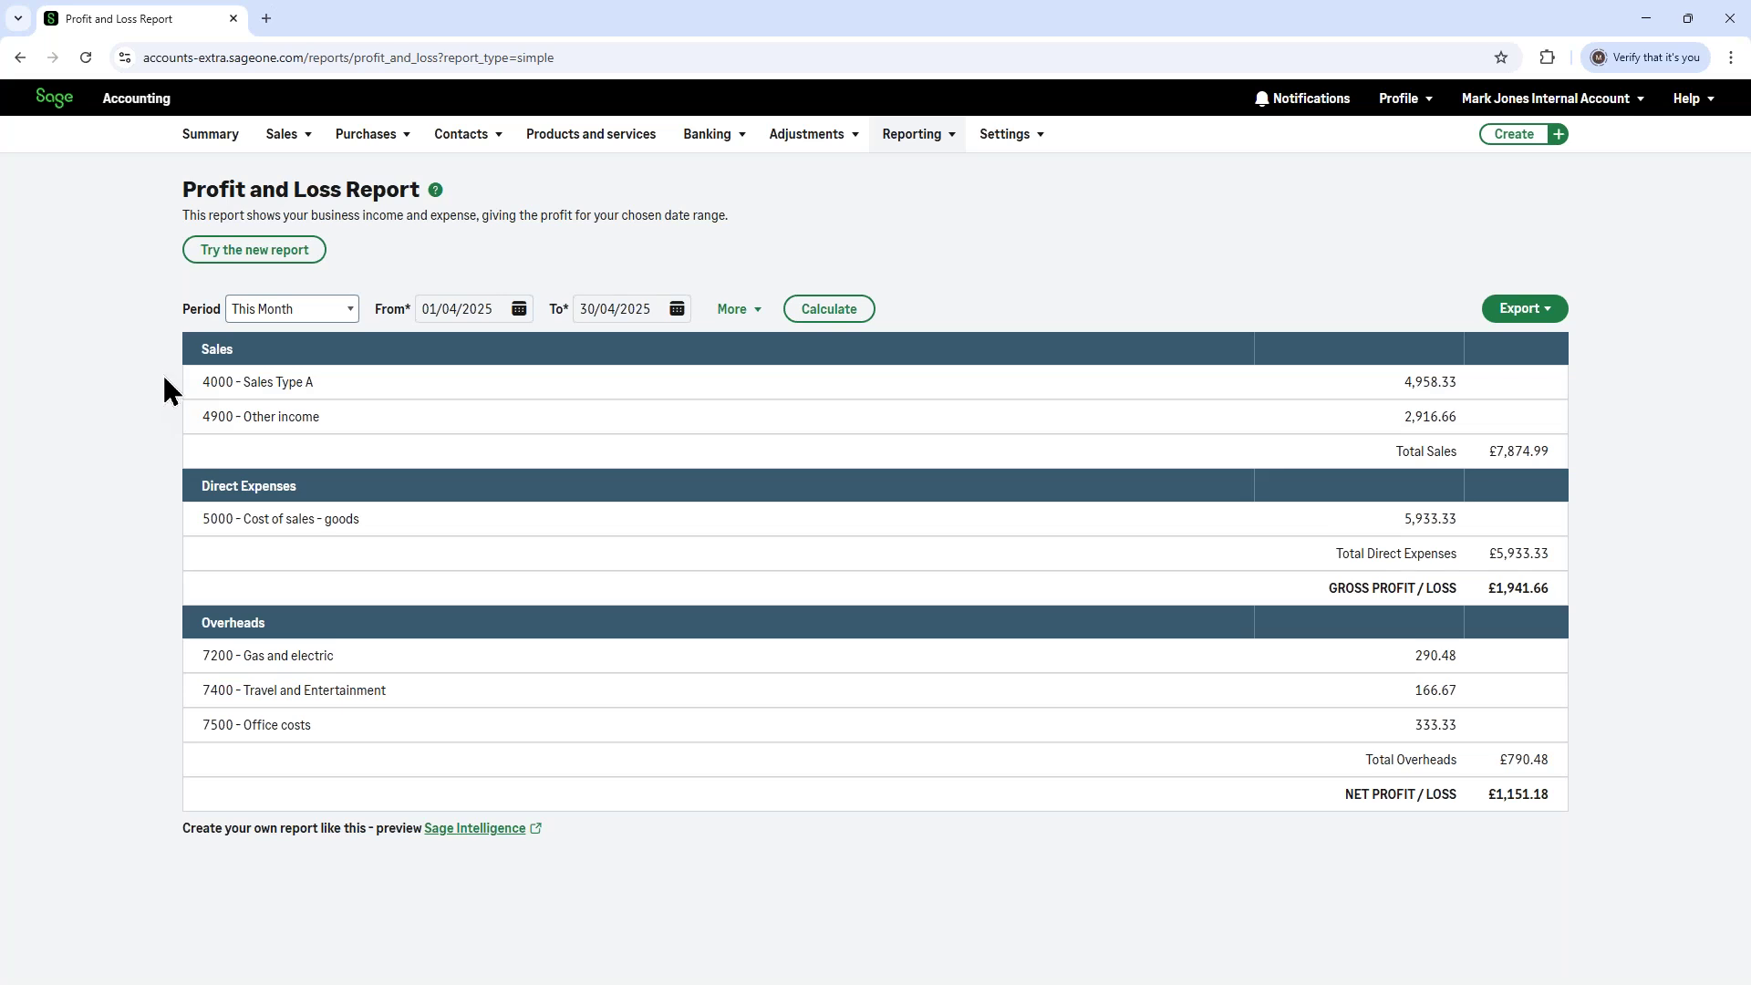
- Set the Profit and Loss report's period to Custom and export the report as a PDF
click(335, 312)
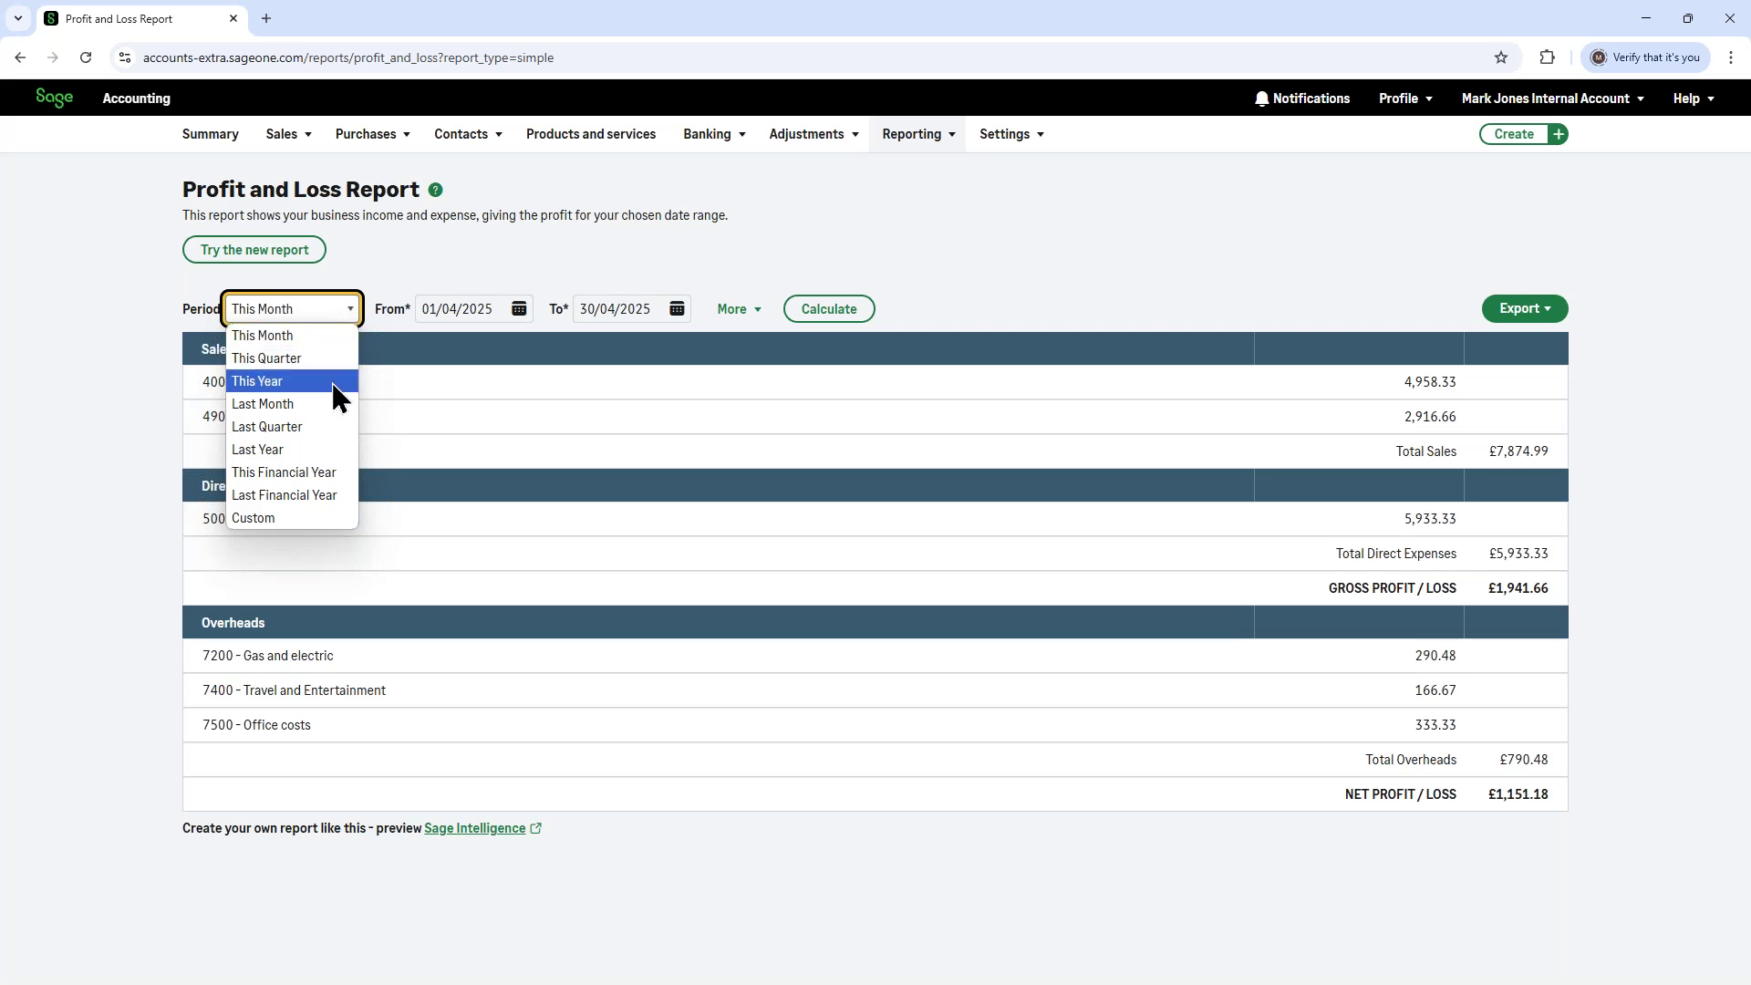
click(308, 520)
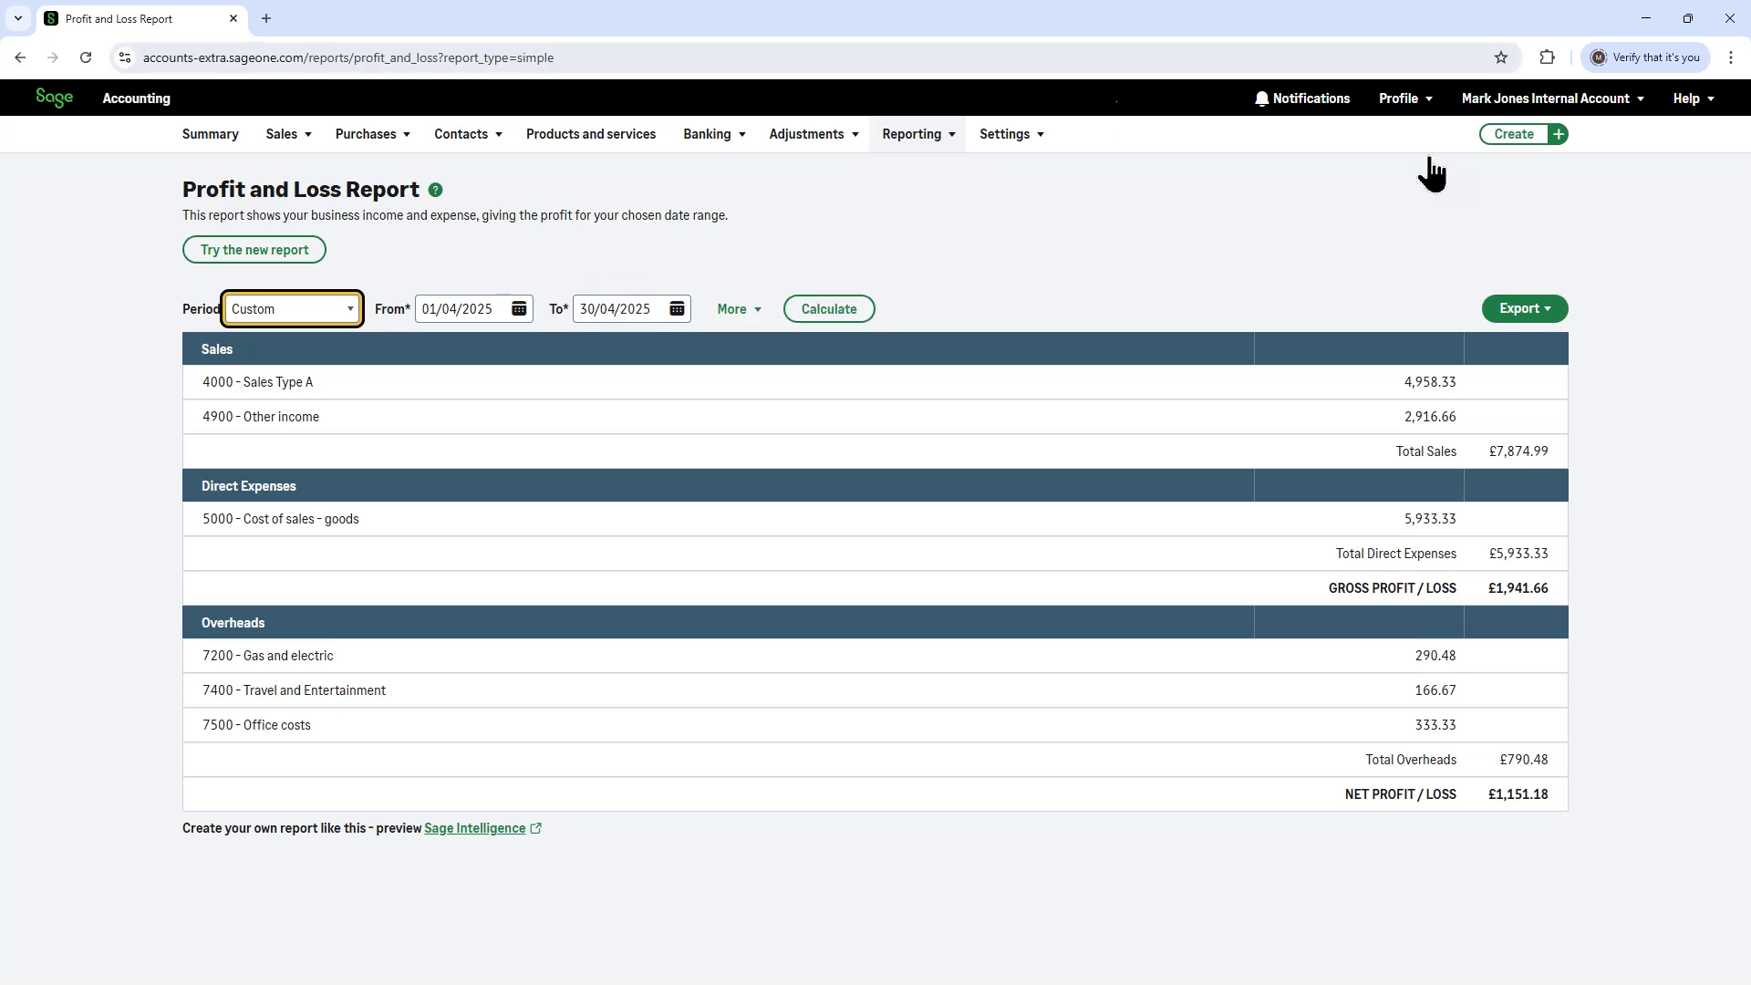
click(1540, 310)
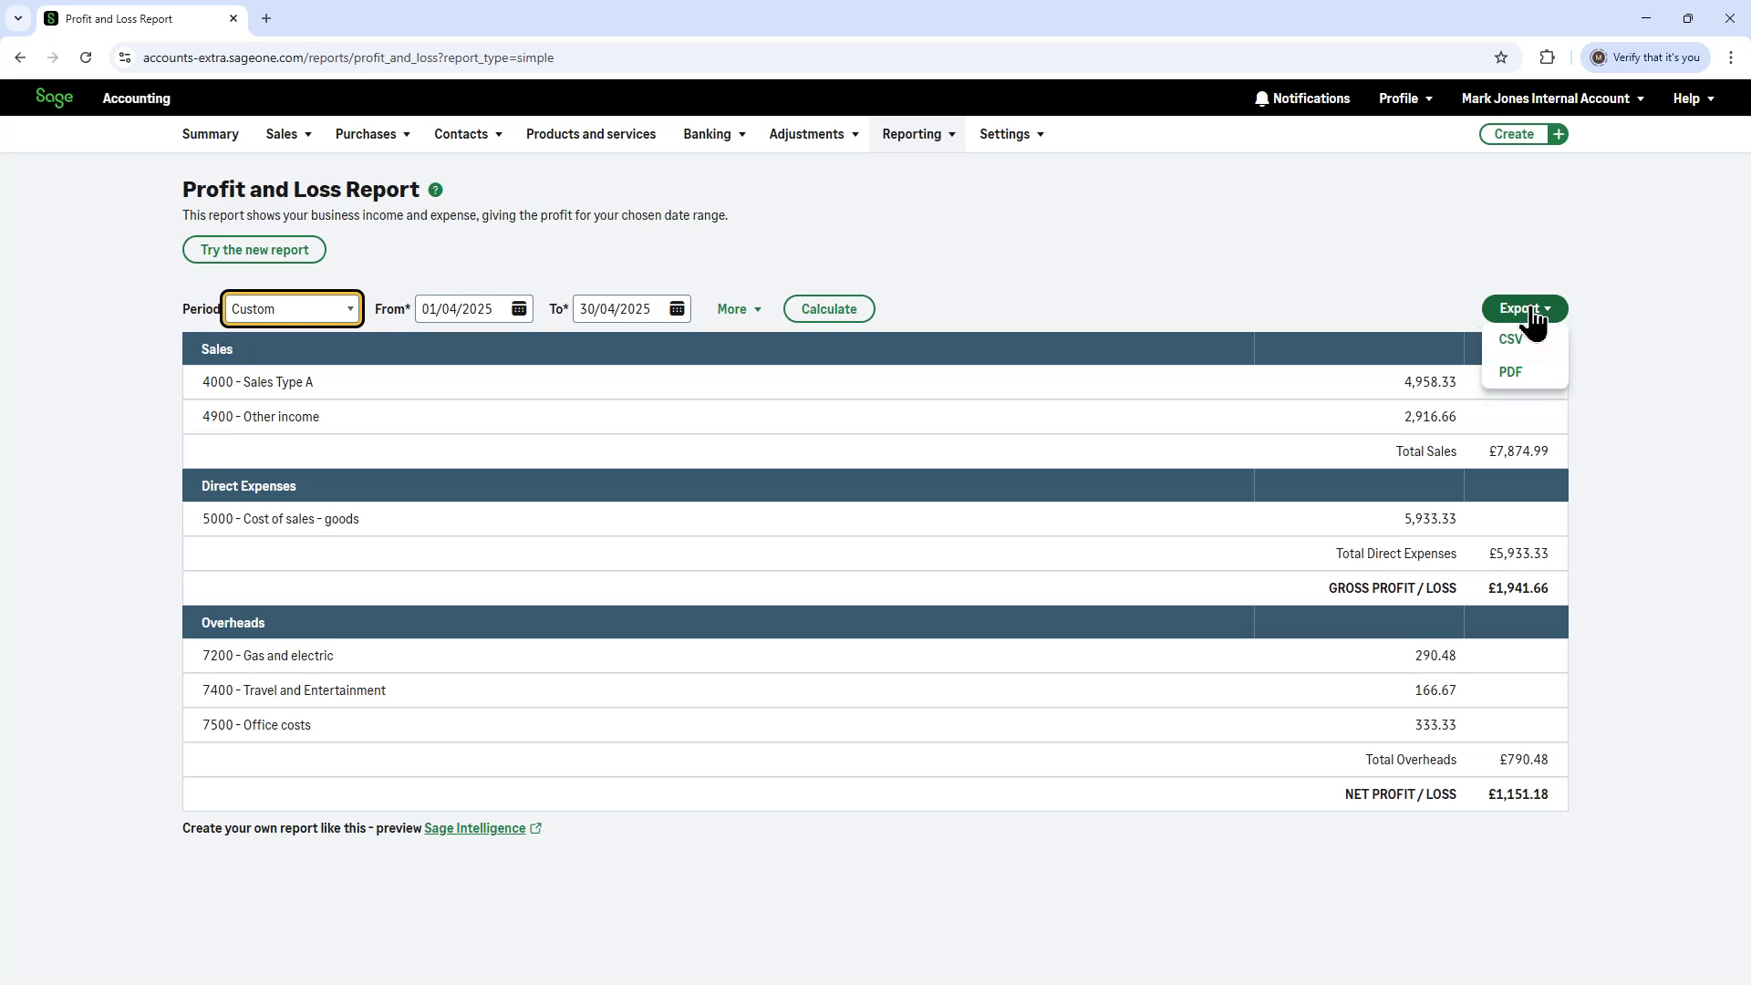
click(1514, 374)
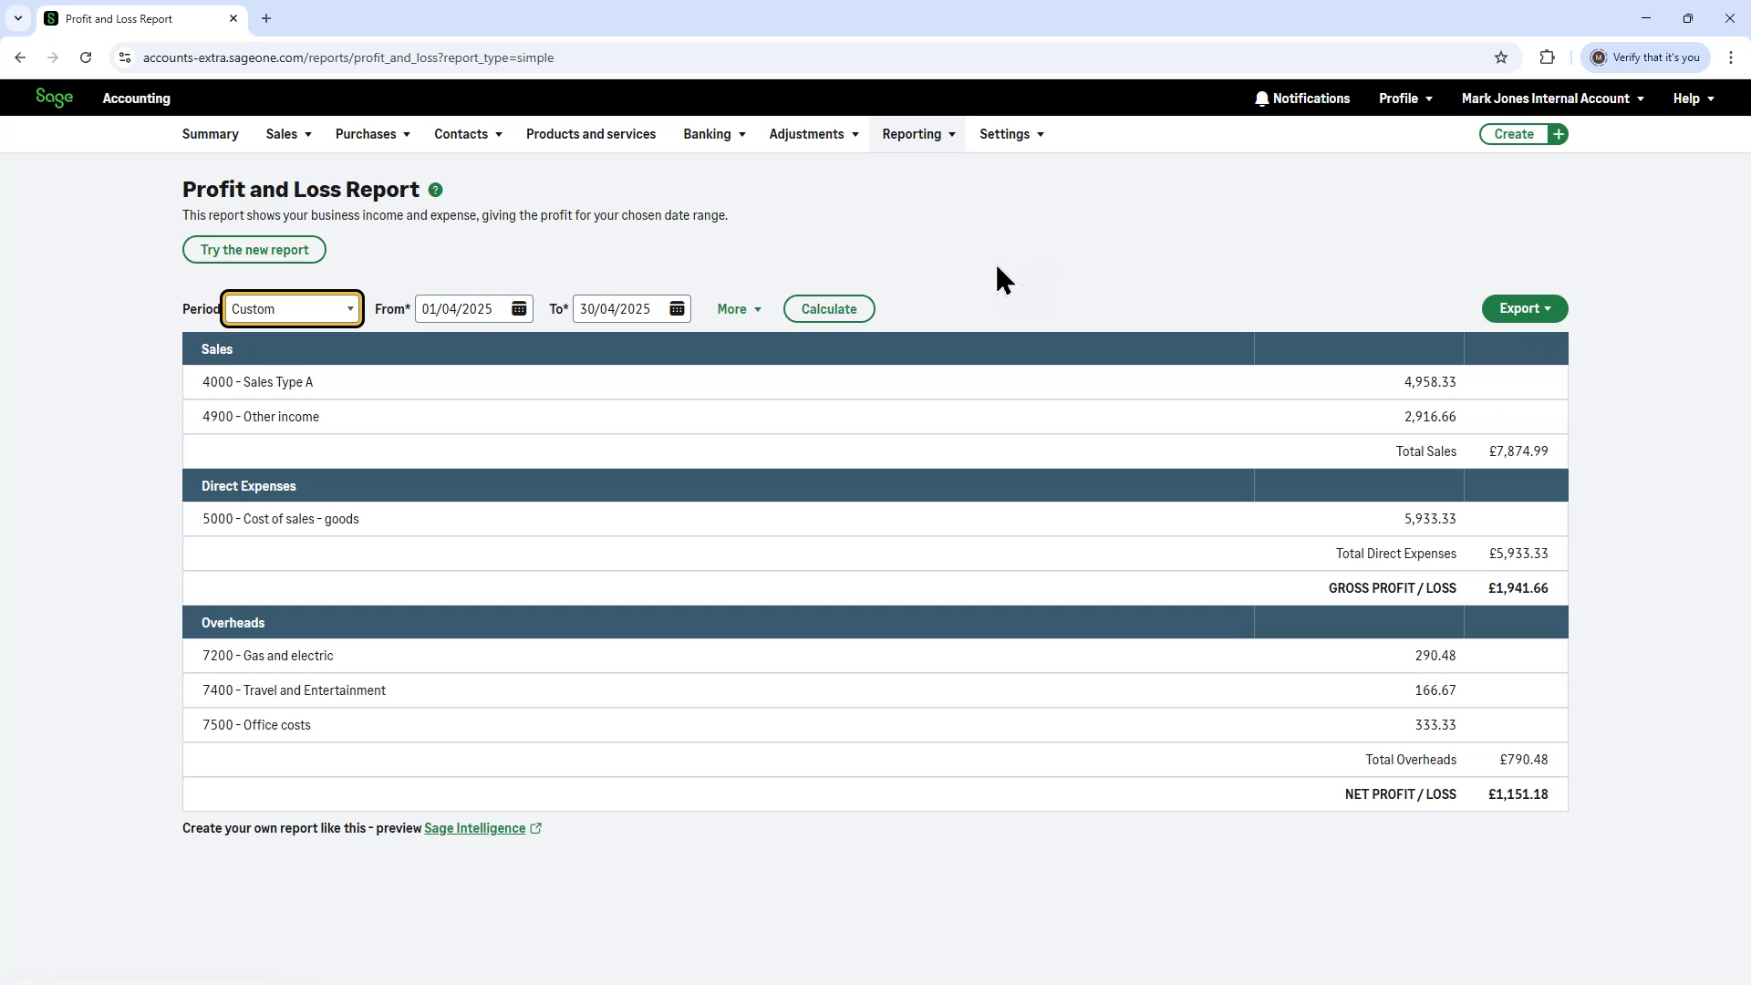
- Switch to the new version of the Profit and Loss report and run its Per Month view
click(213, 258)
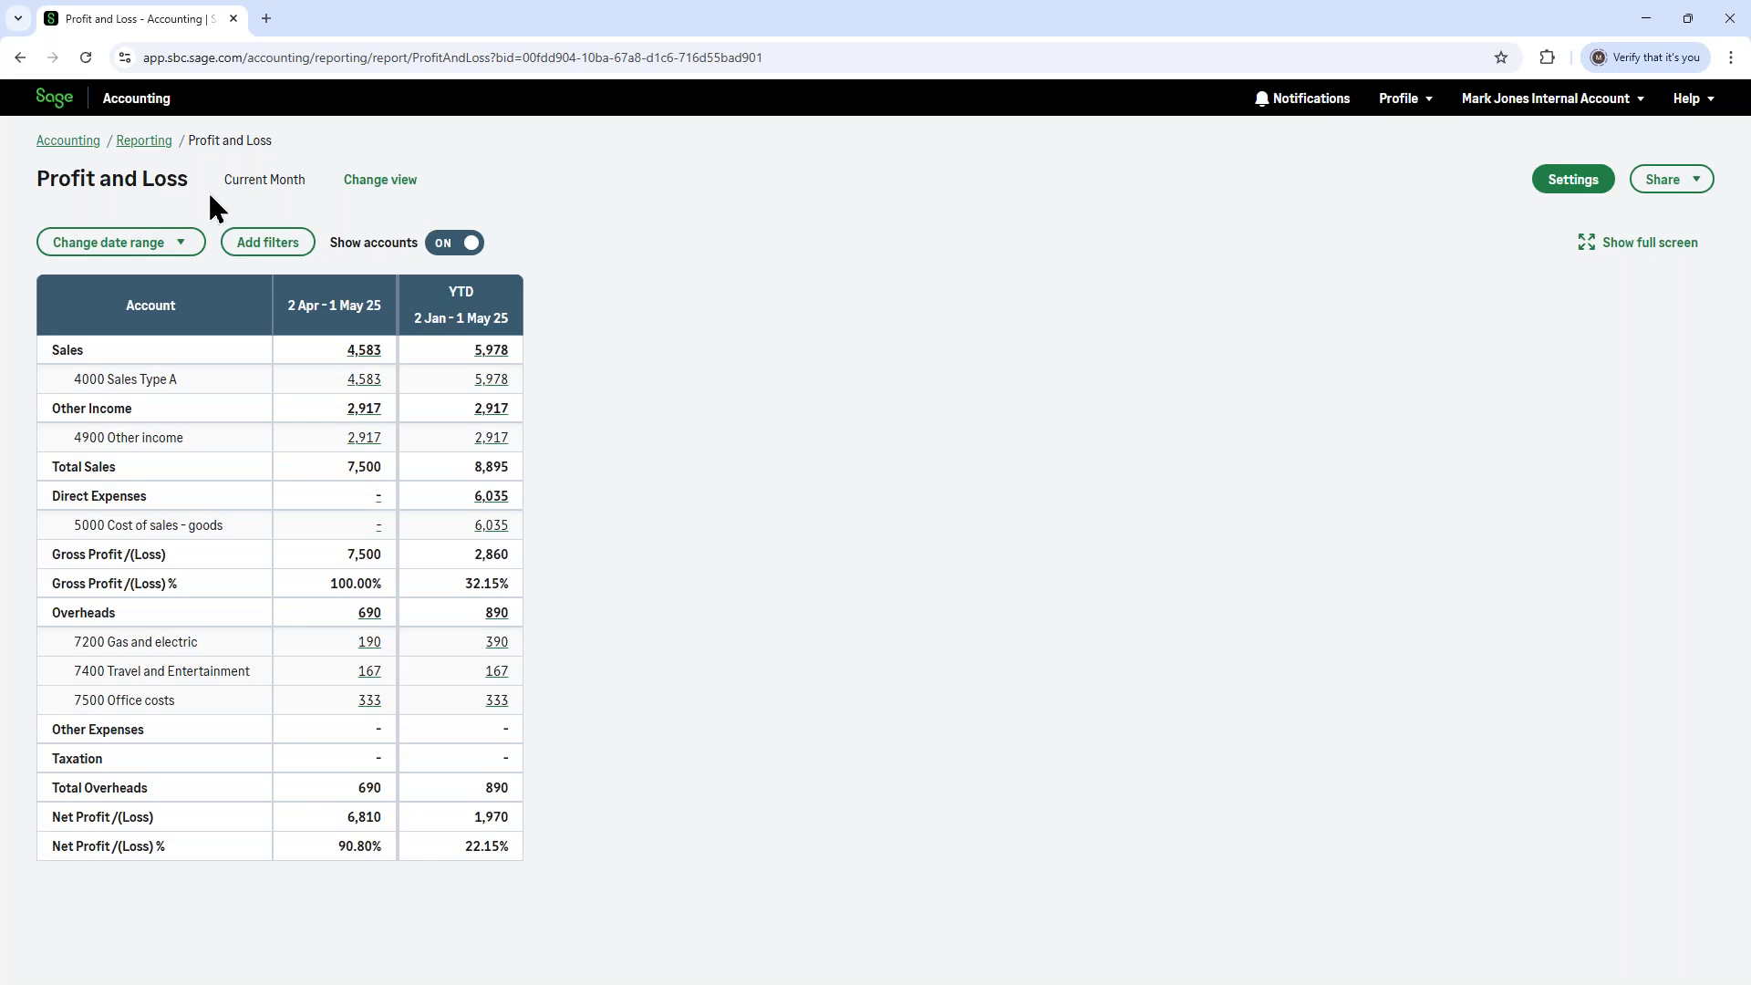
click(393, 182)
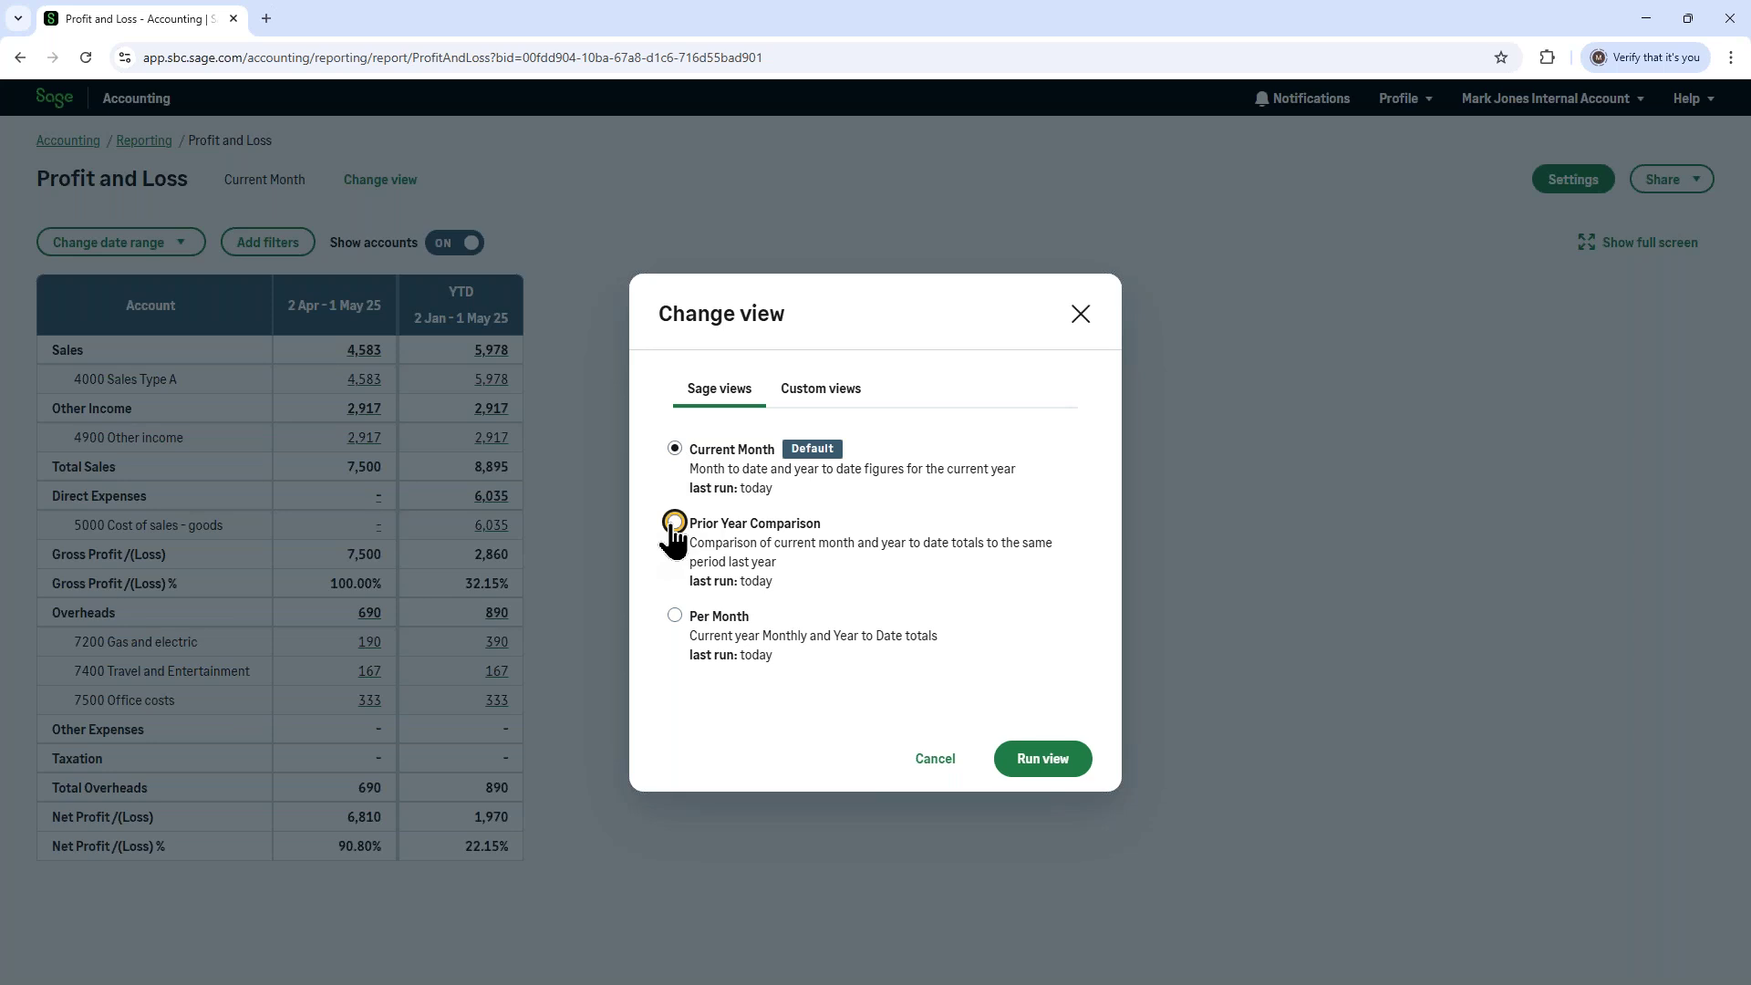
click(675, 616)
click(1040, 769)
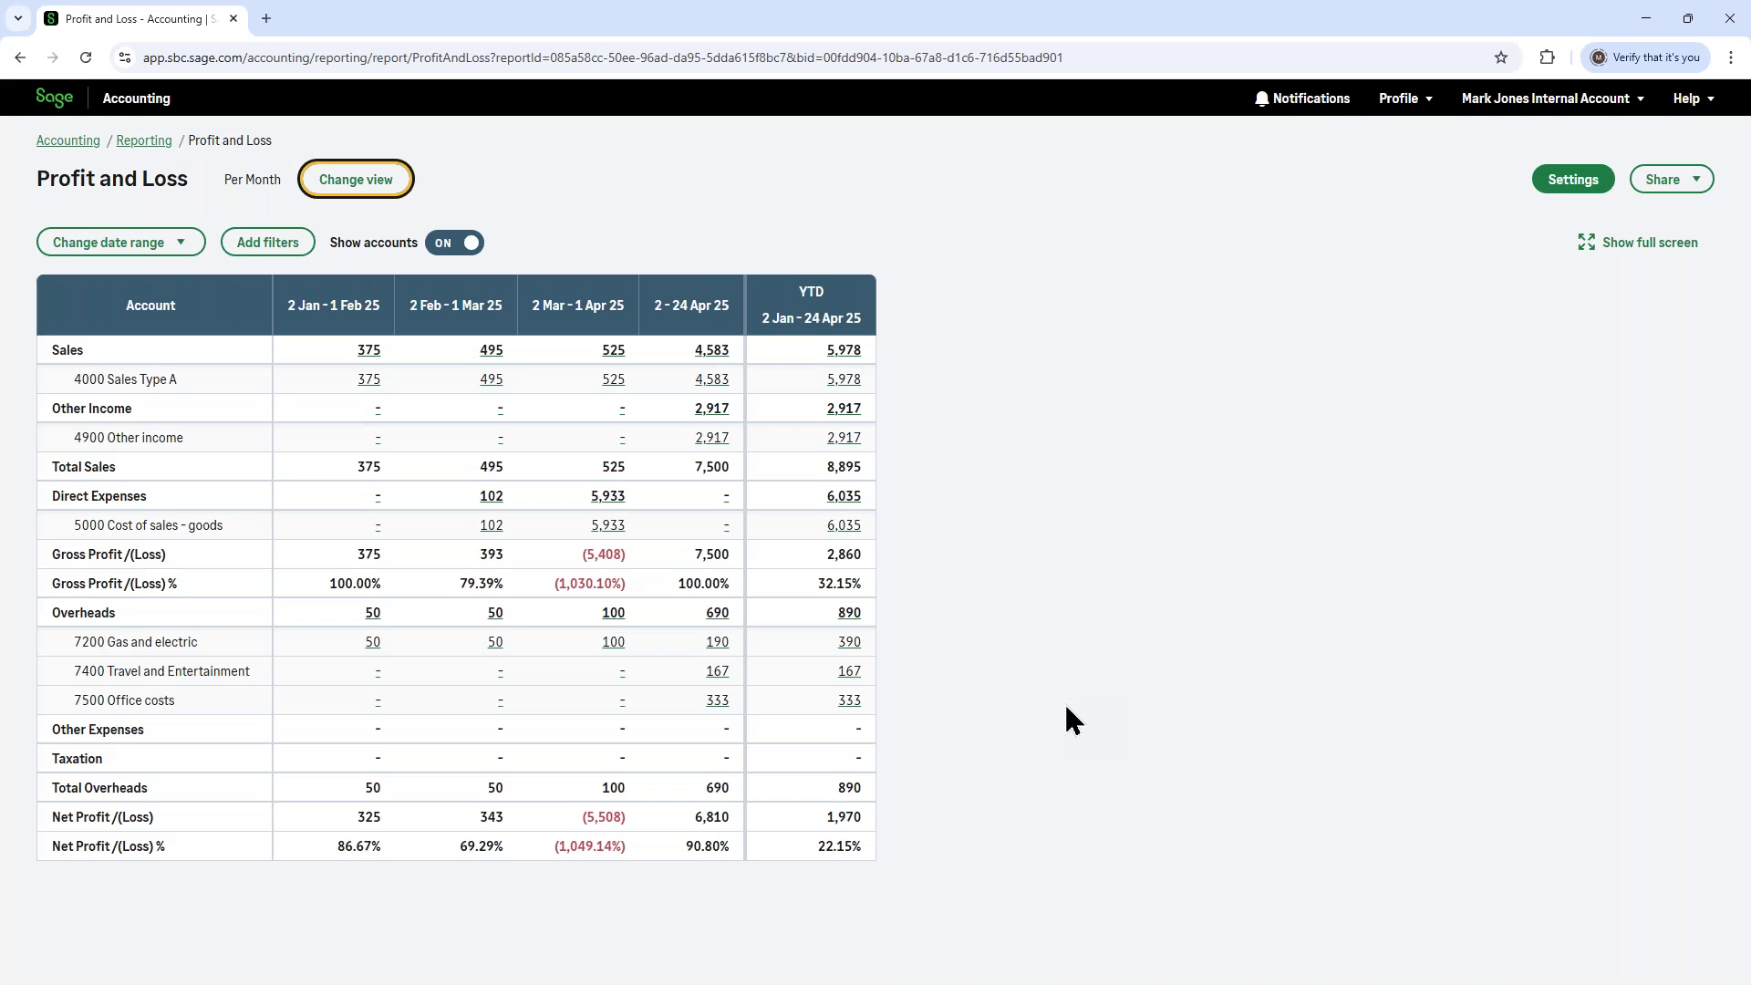
- Look through the date range options of the Profit and Loss report and choose Custom date range without applying it
click(103, 244)
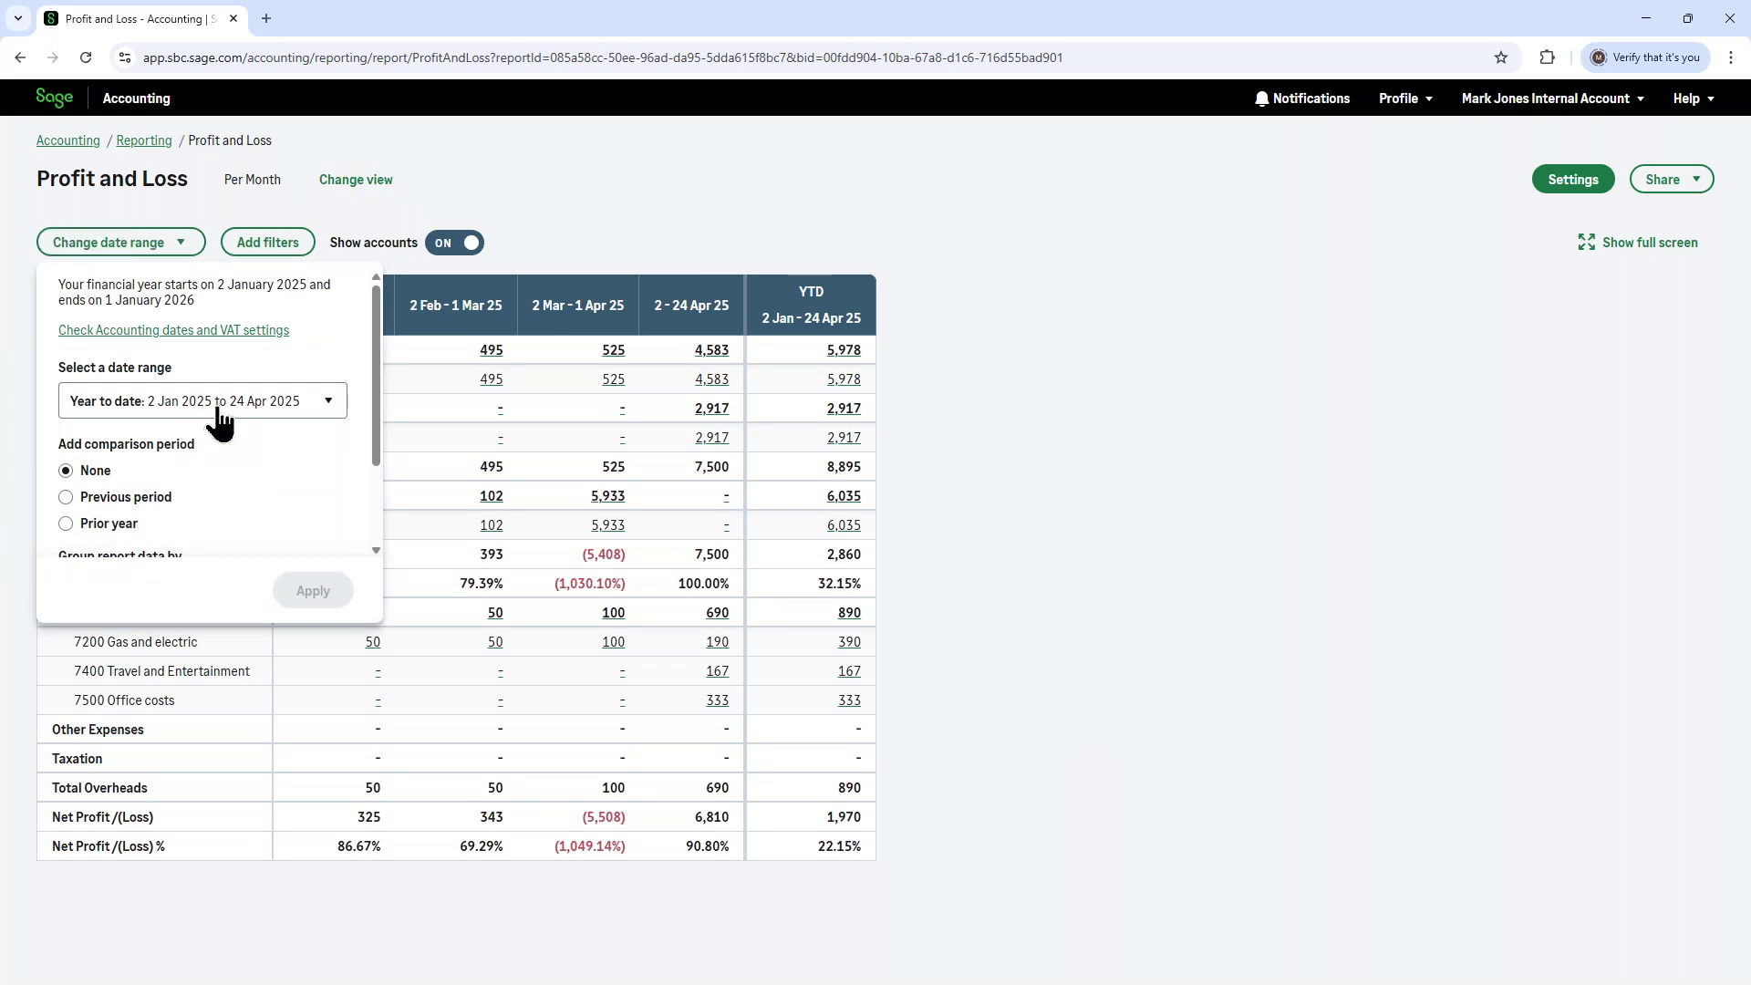
click(278, 408)
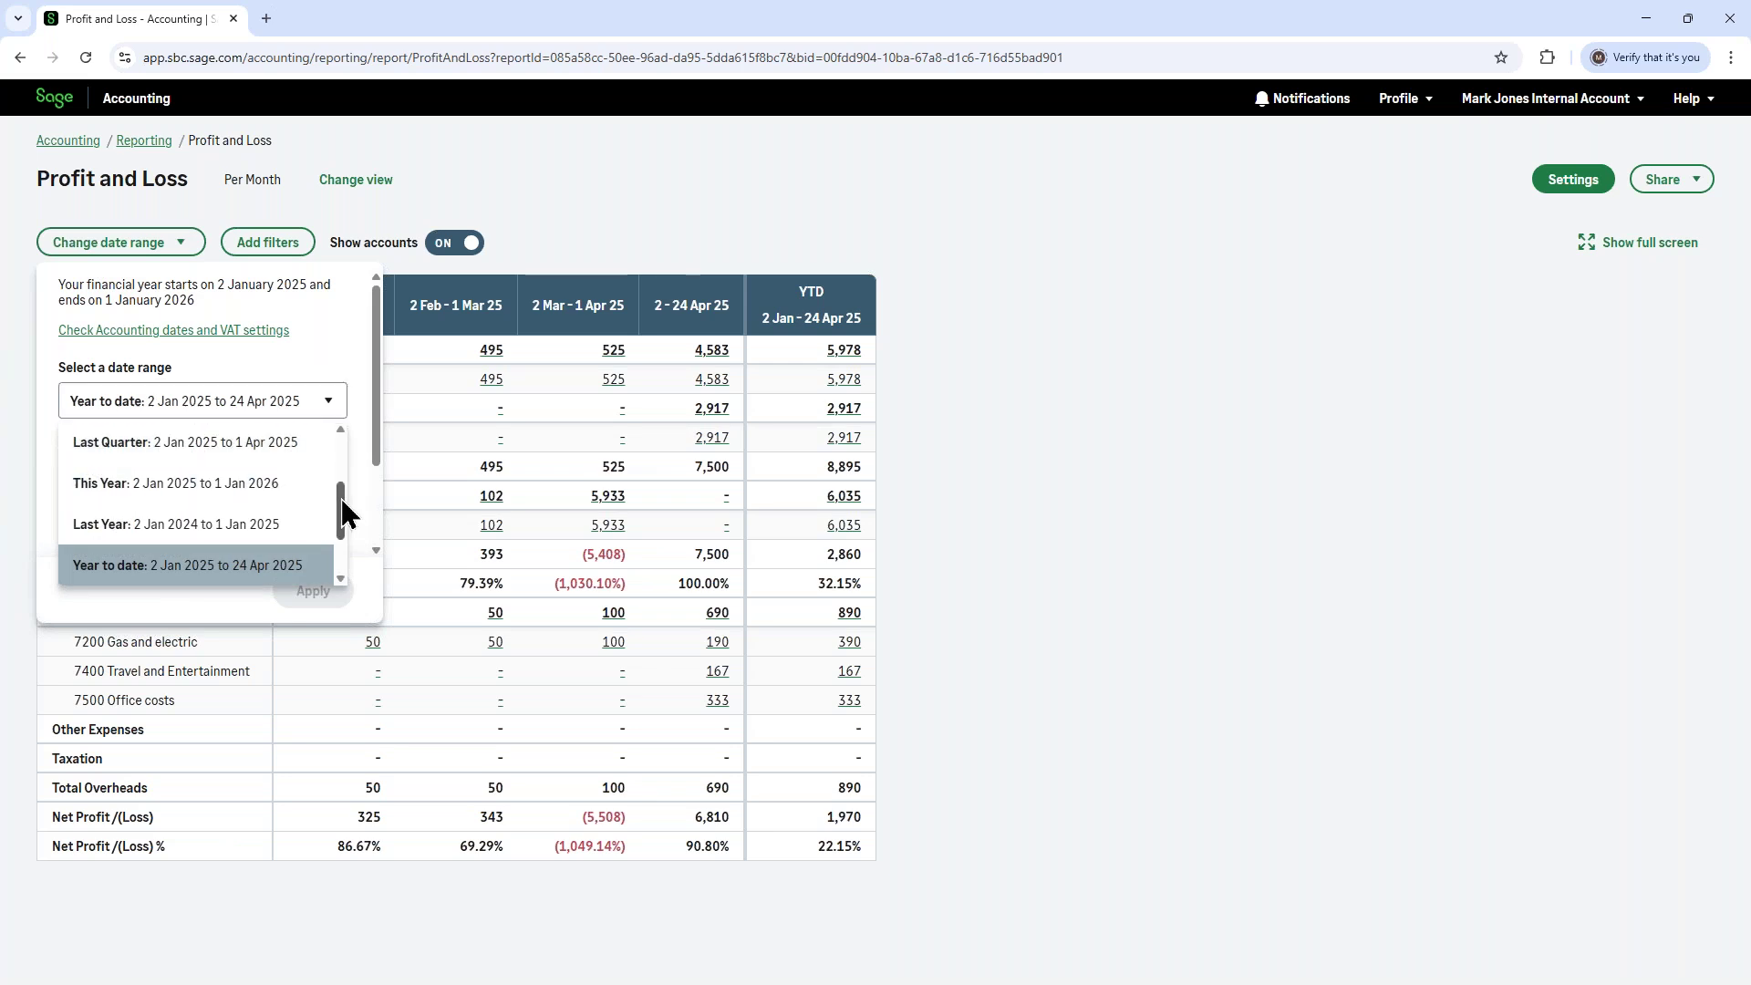
drag(344, 508, 344, 450)
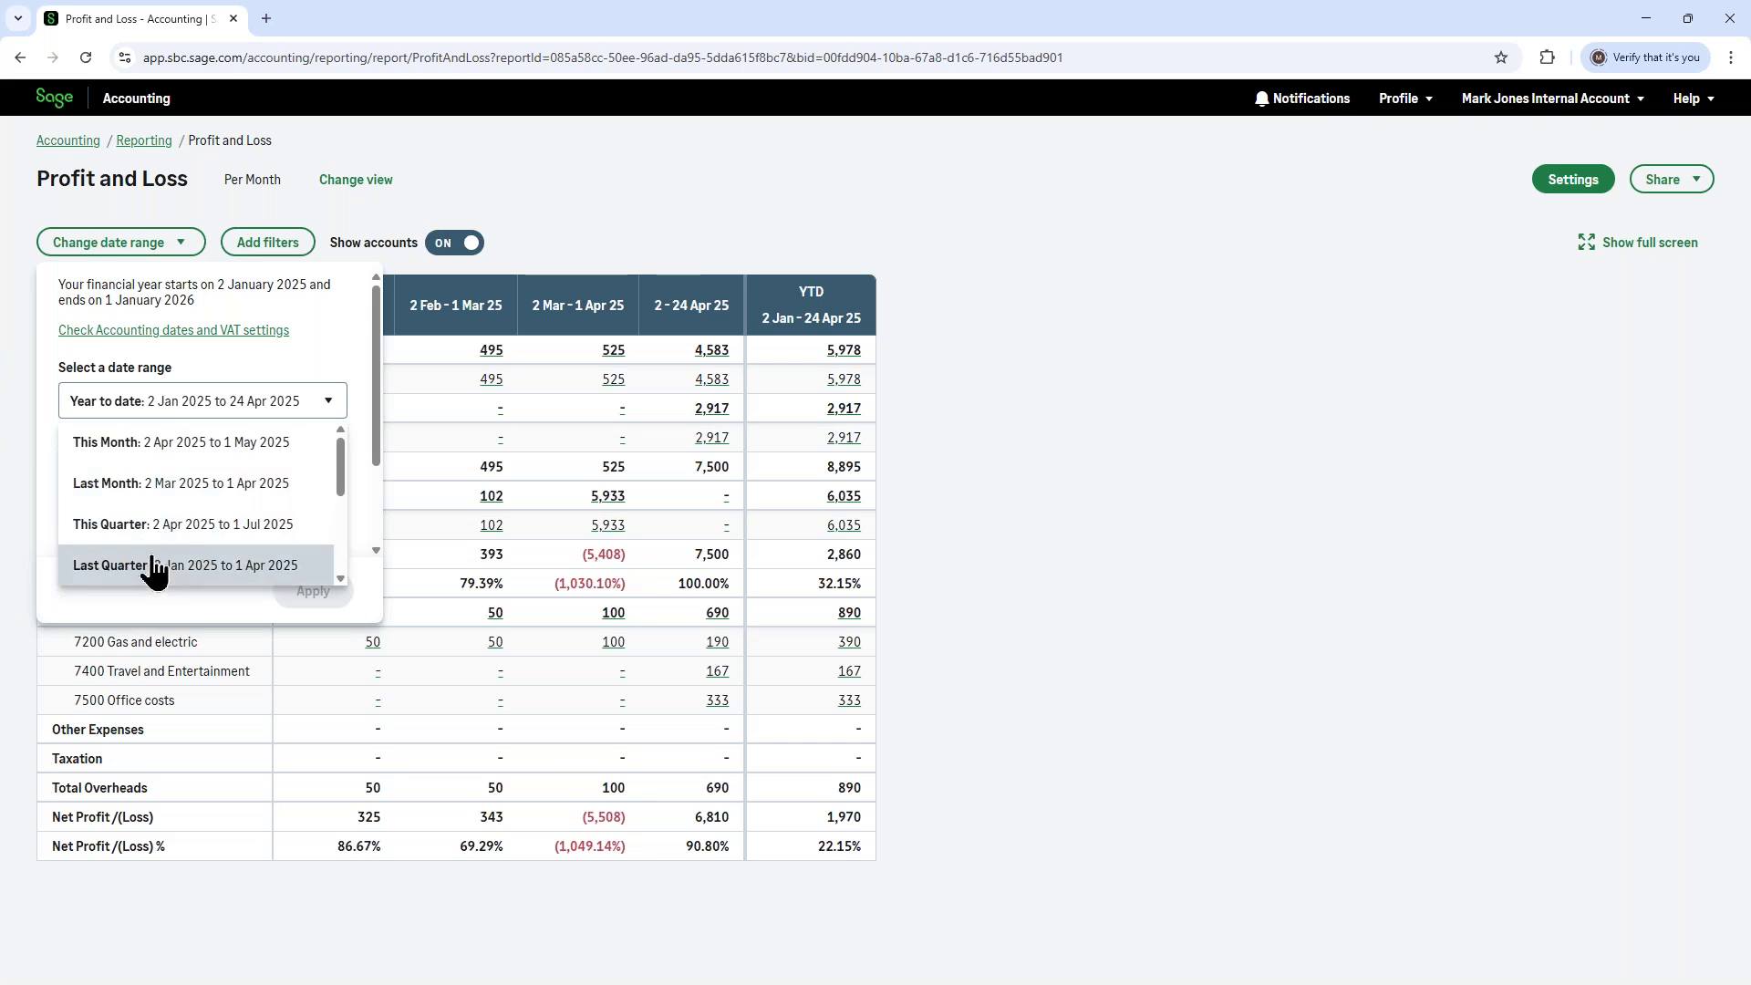
scroll(160, 547, down, 1)
scroll(161, 542, down, 2)
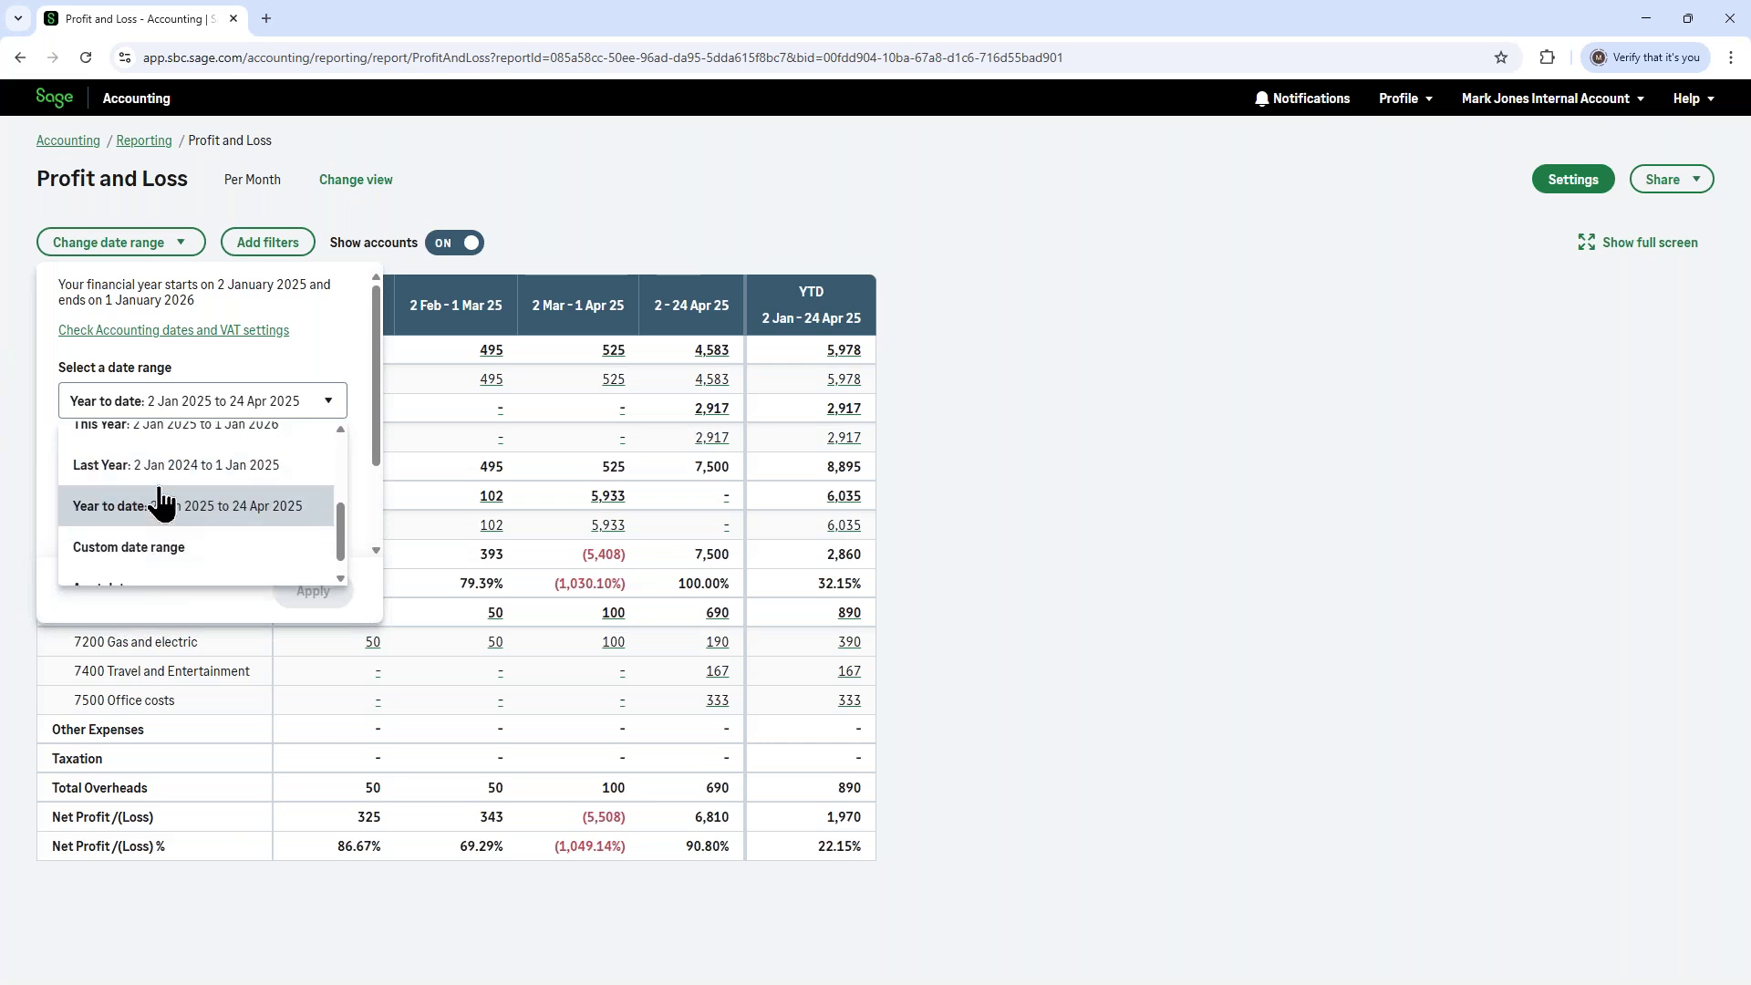
scroll(155, 529, down, 1)
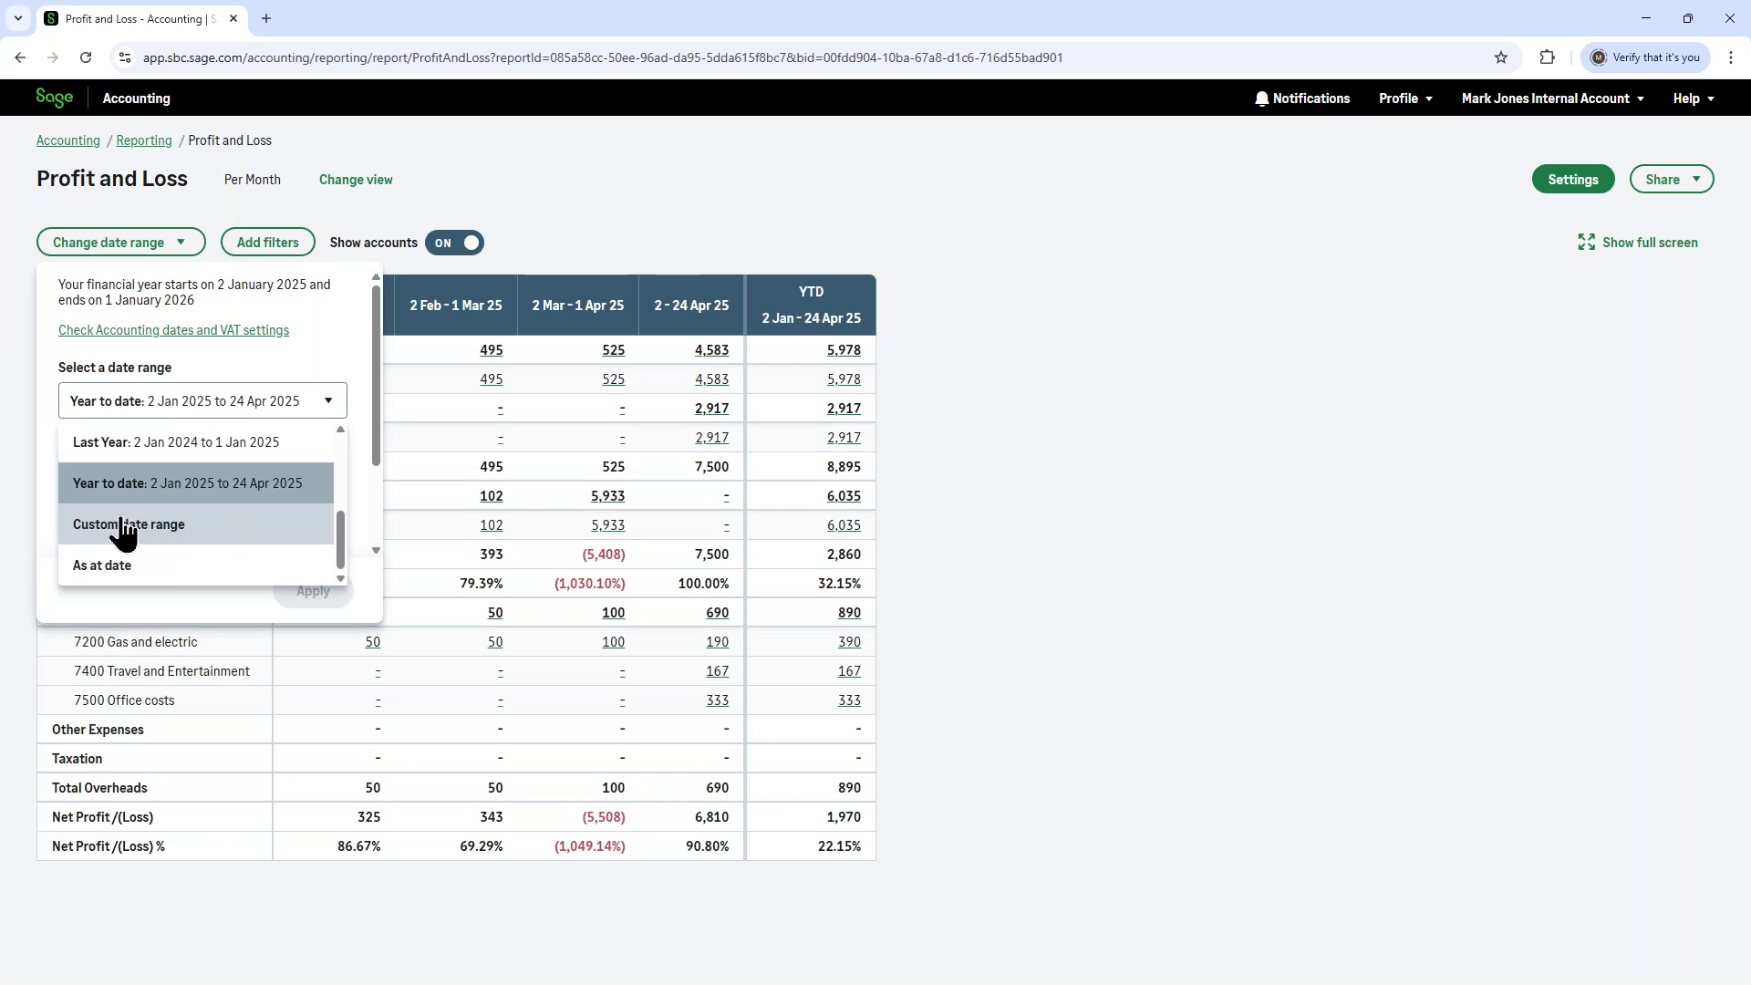
click(125, 535)
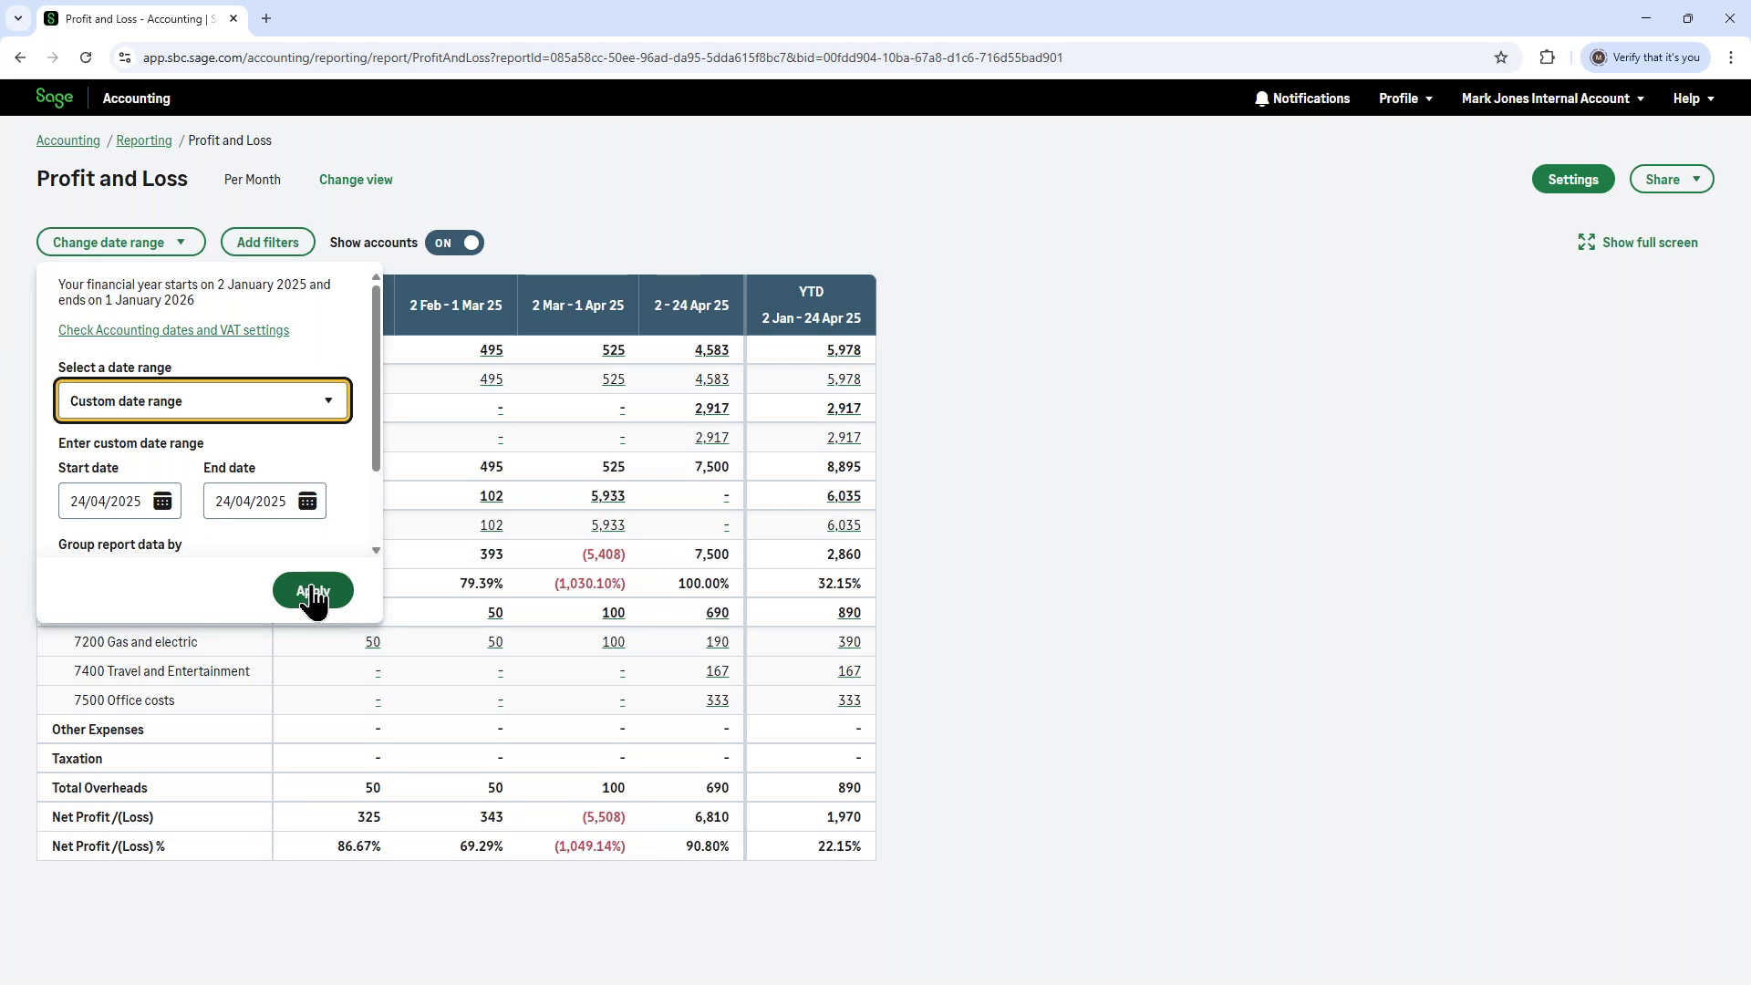
- Run the Prior Year Comparison view of the Profit and Loss report
click(355, 179)
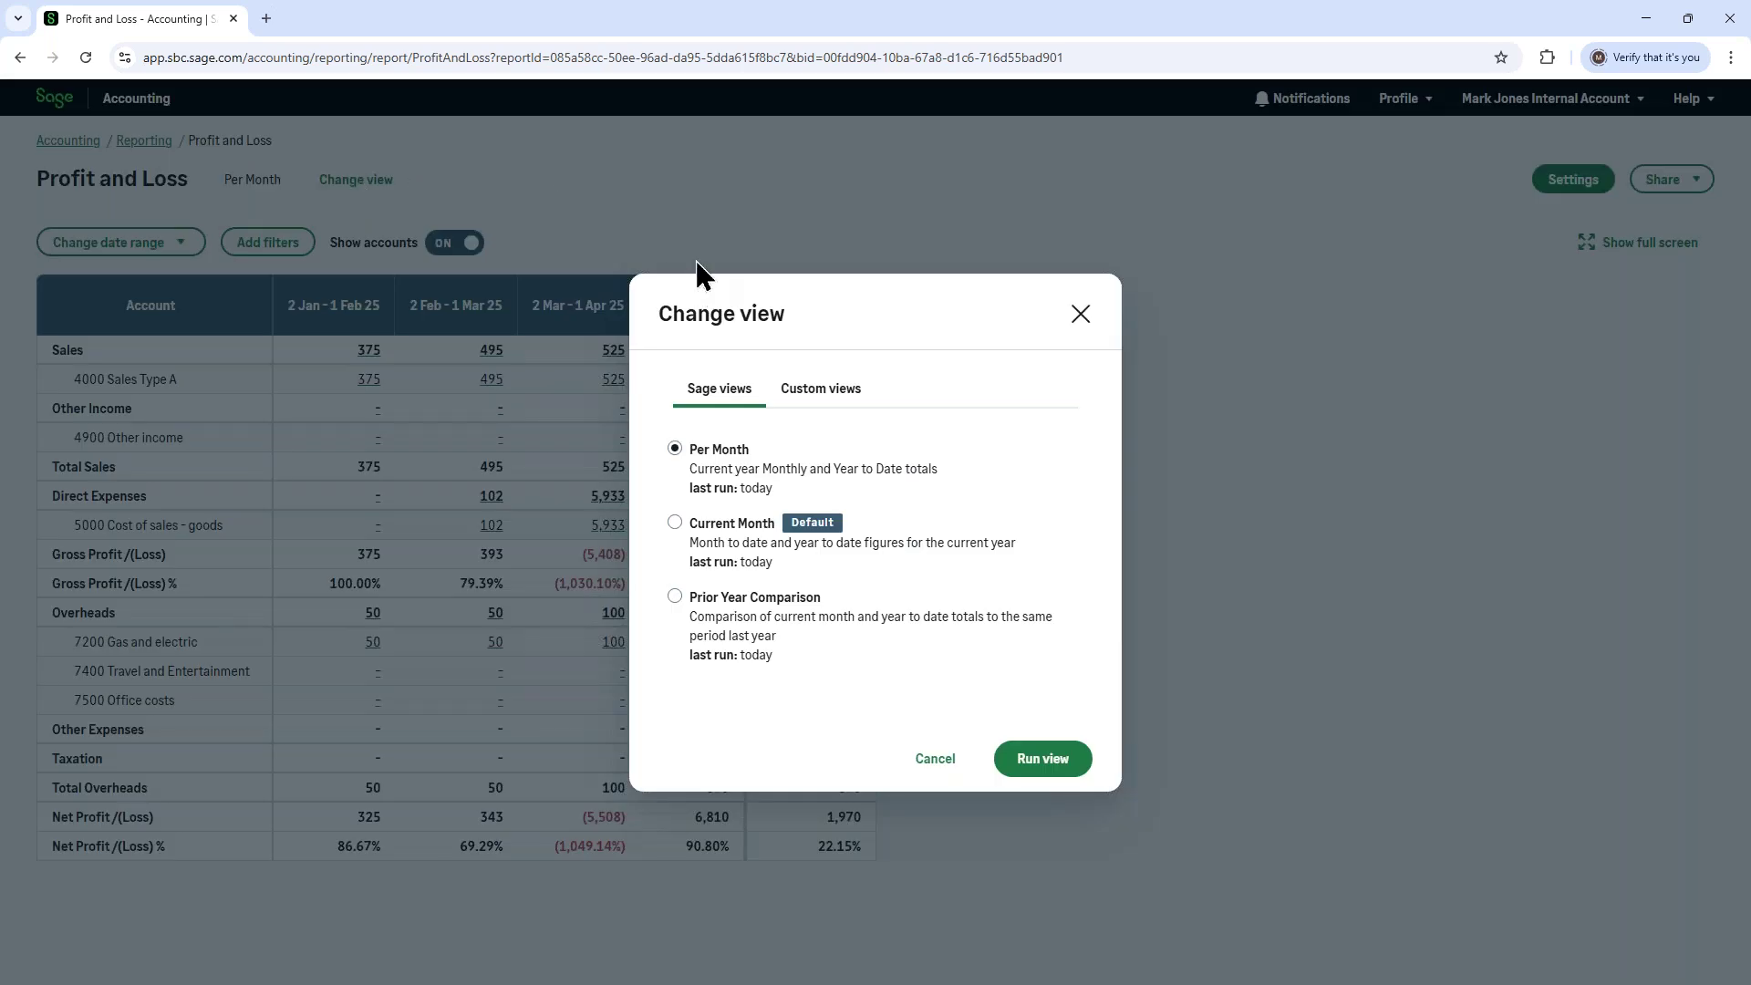
click(675, 597)
click(1022, 772)
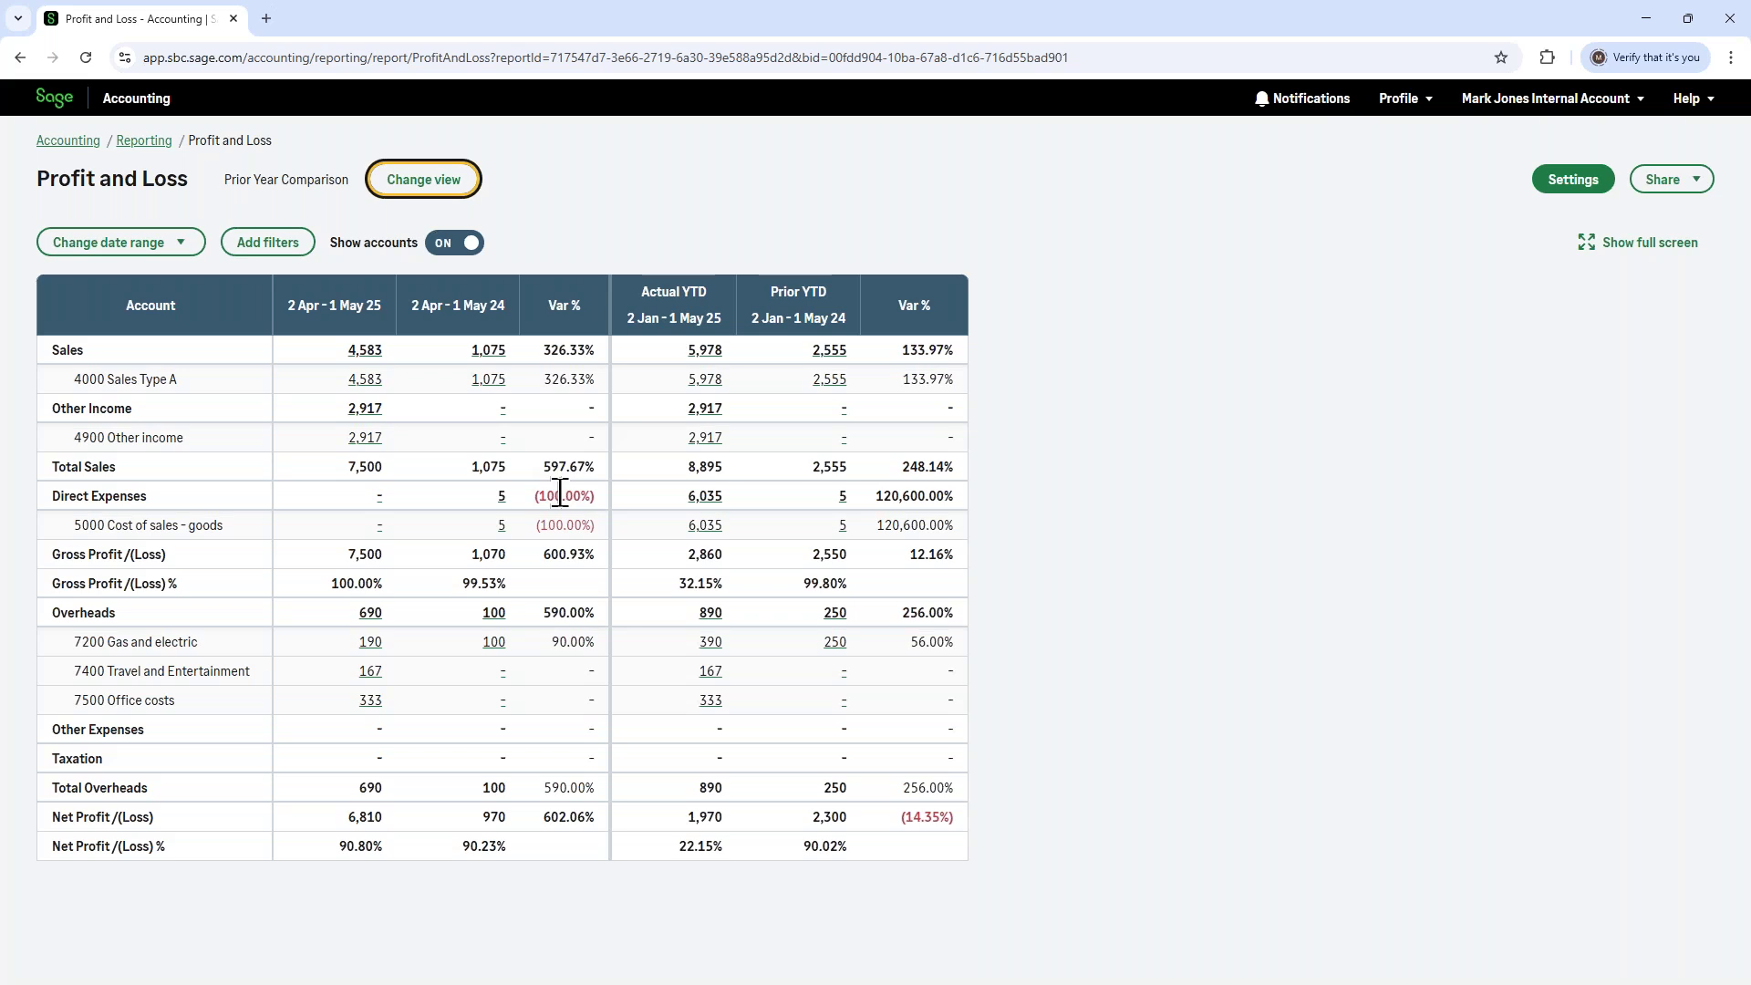
- Add a Department analysis type filter to the Profit and Loss report covering Department 1, Department 2 and Department 3
click(286, 249)
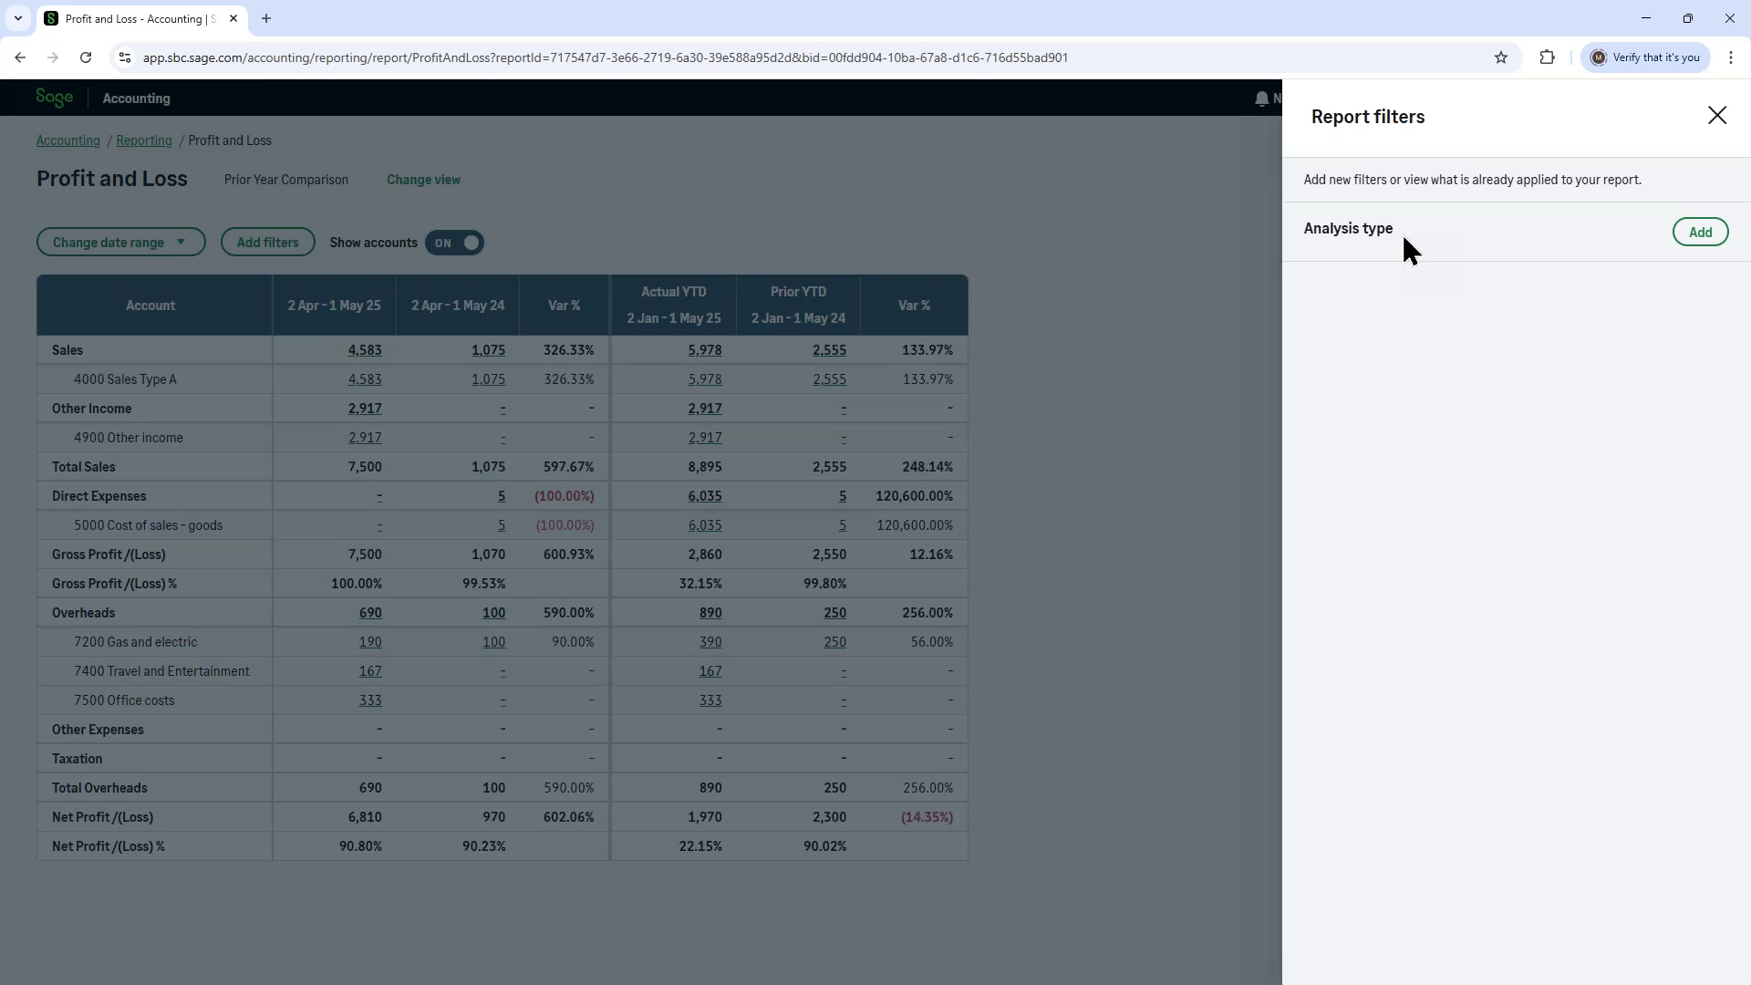
click(1702, 235)
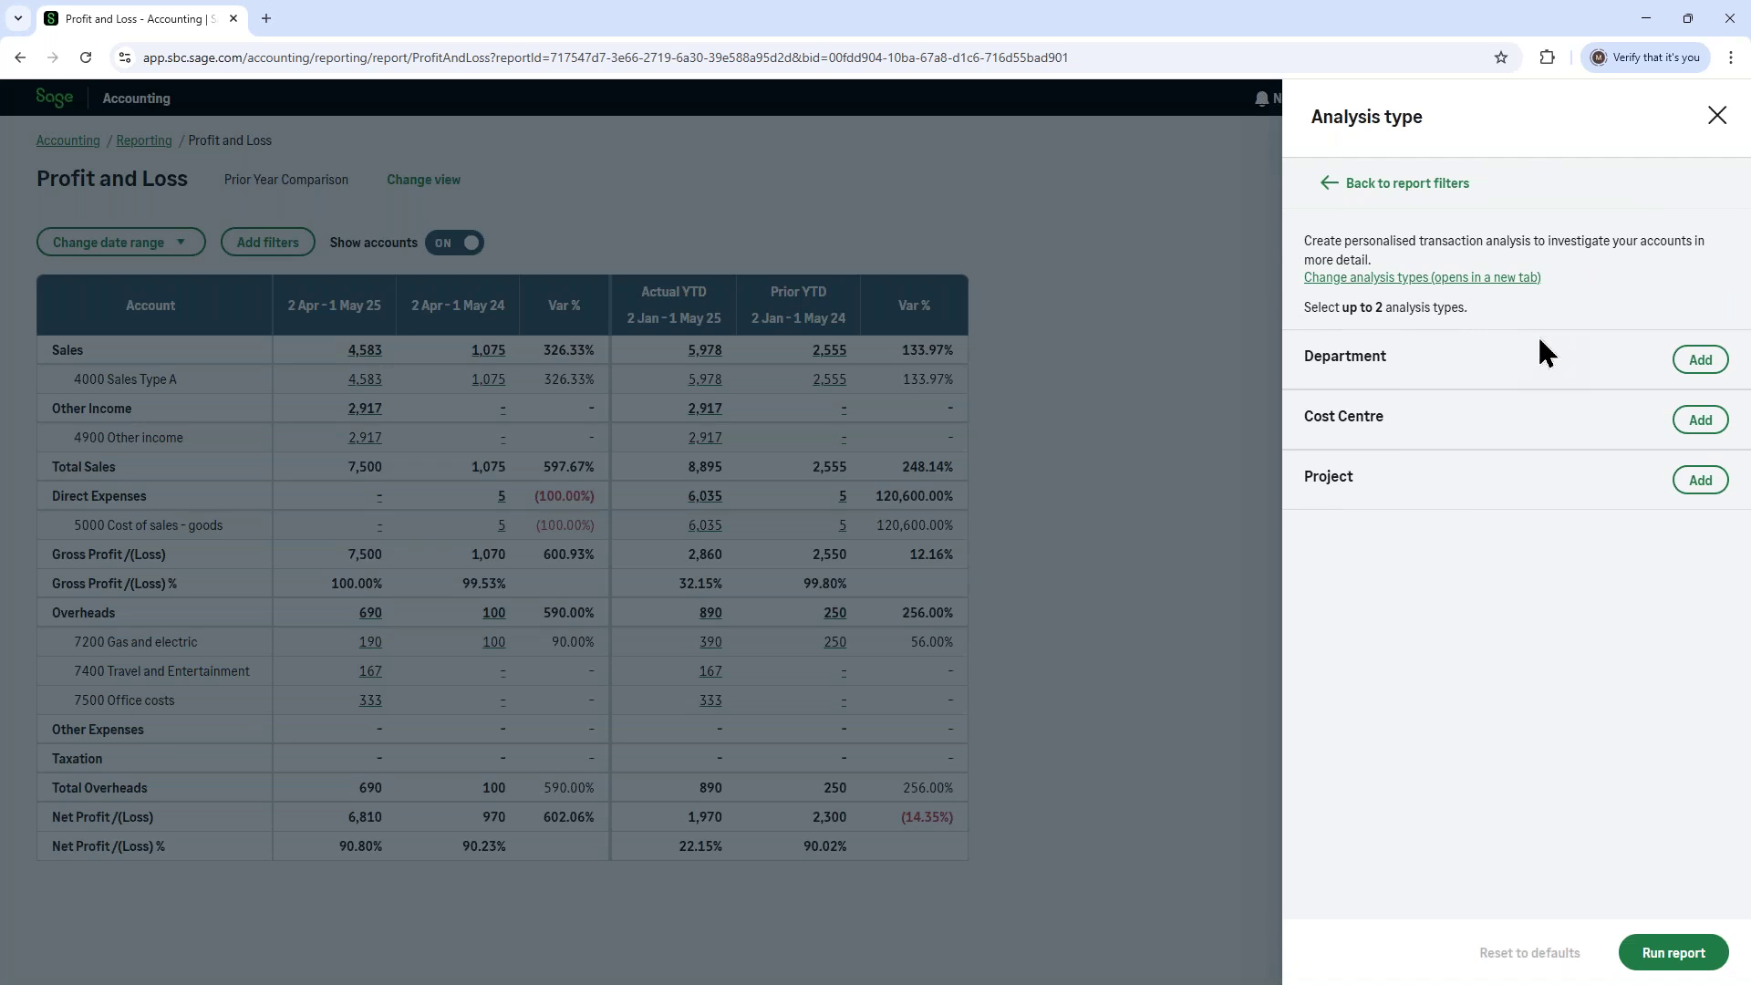
click(1698, 360)
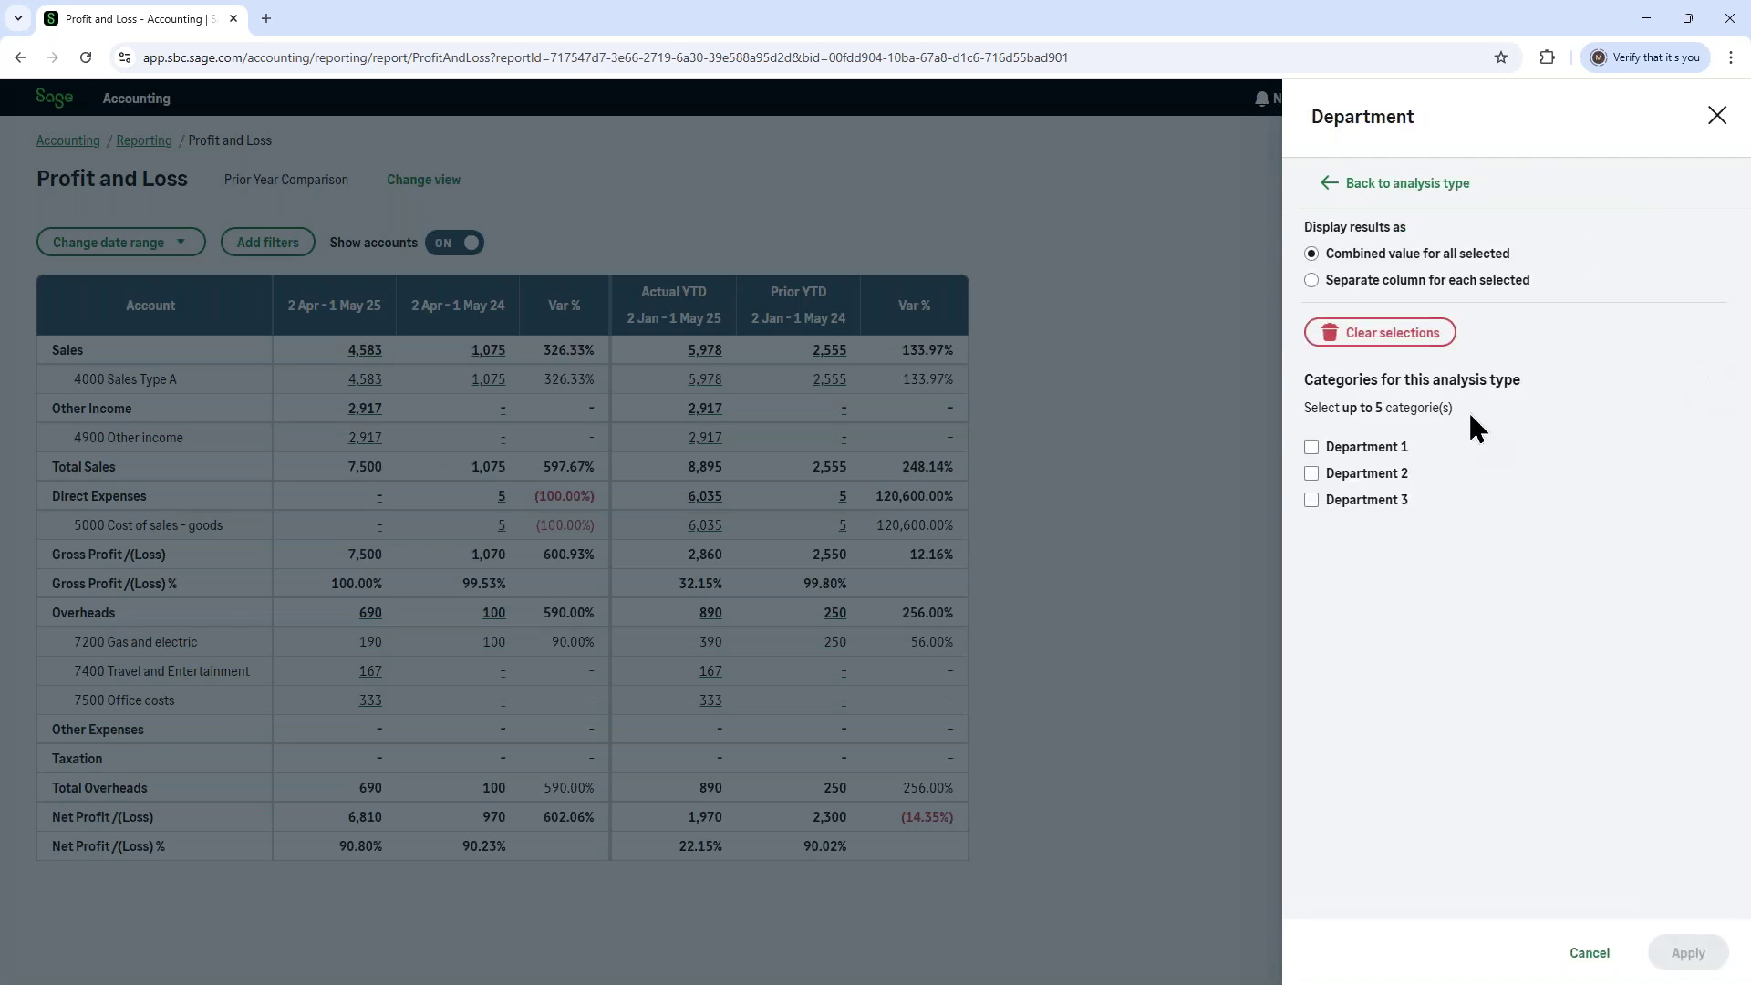
click(1326, 453)
click(1311, 475)
click(1311, 500)
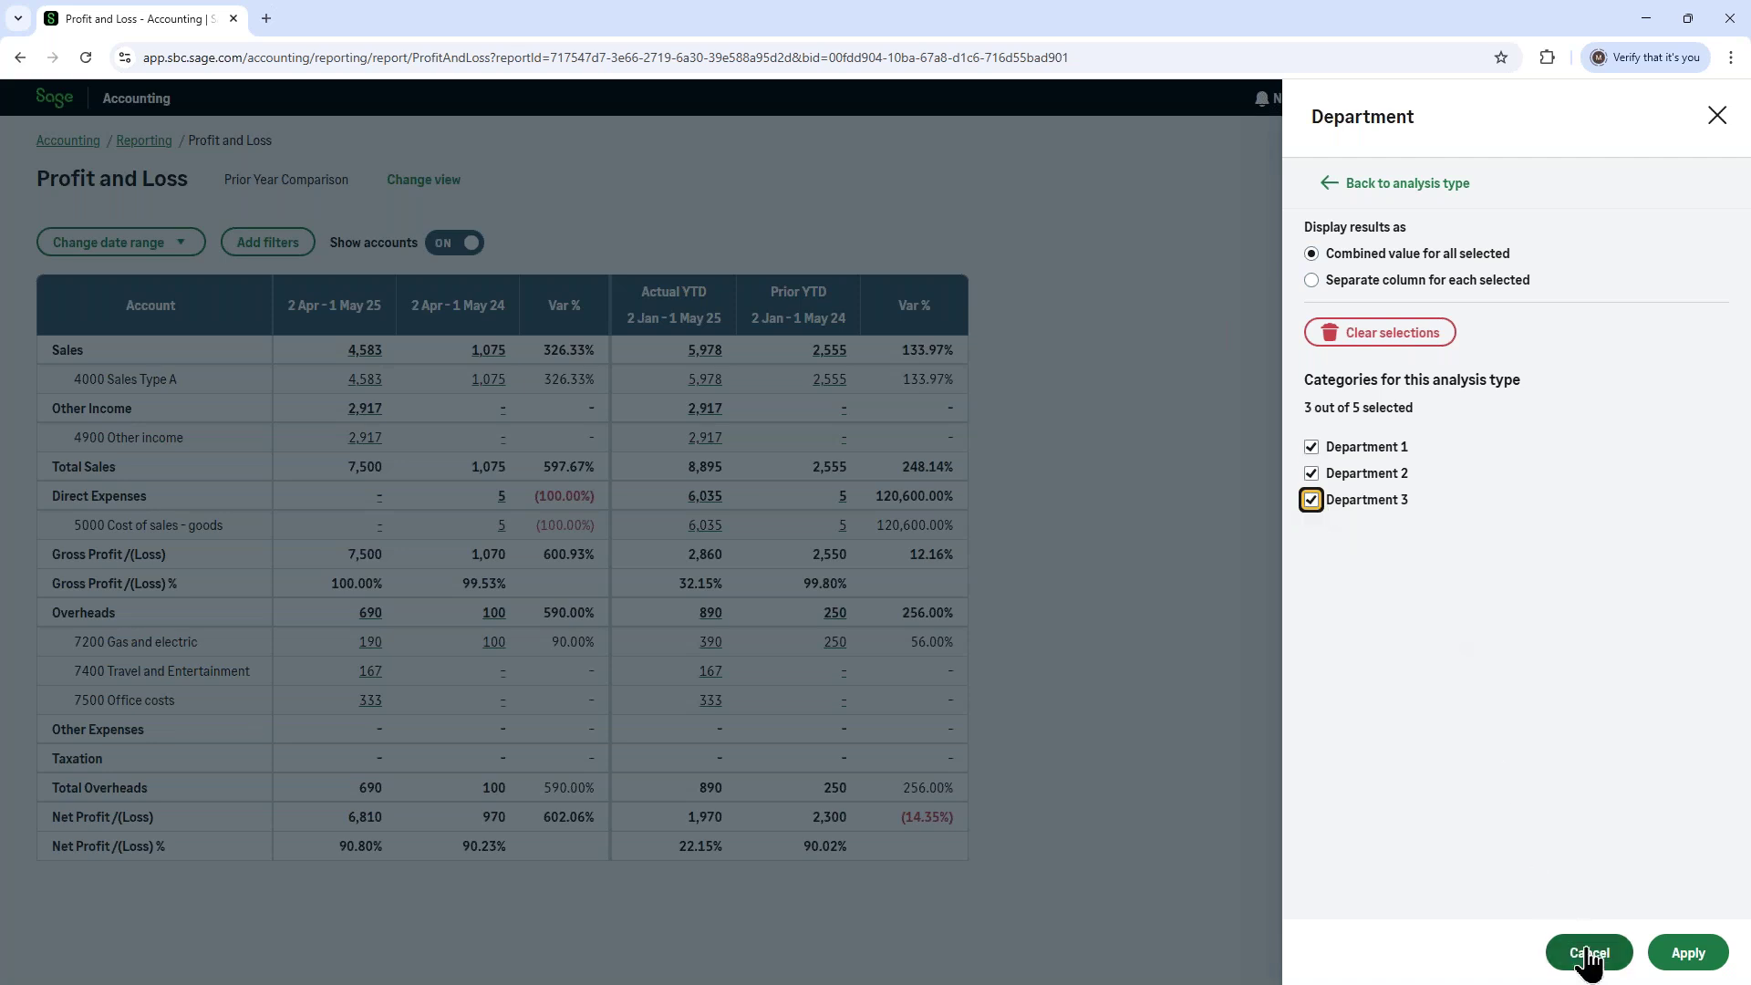
click(1687, 954)
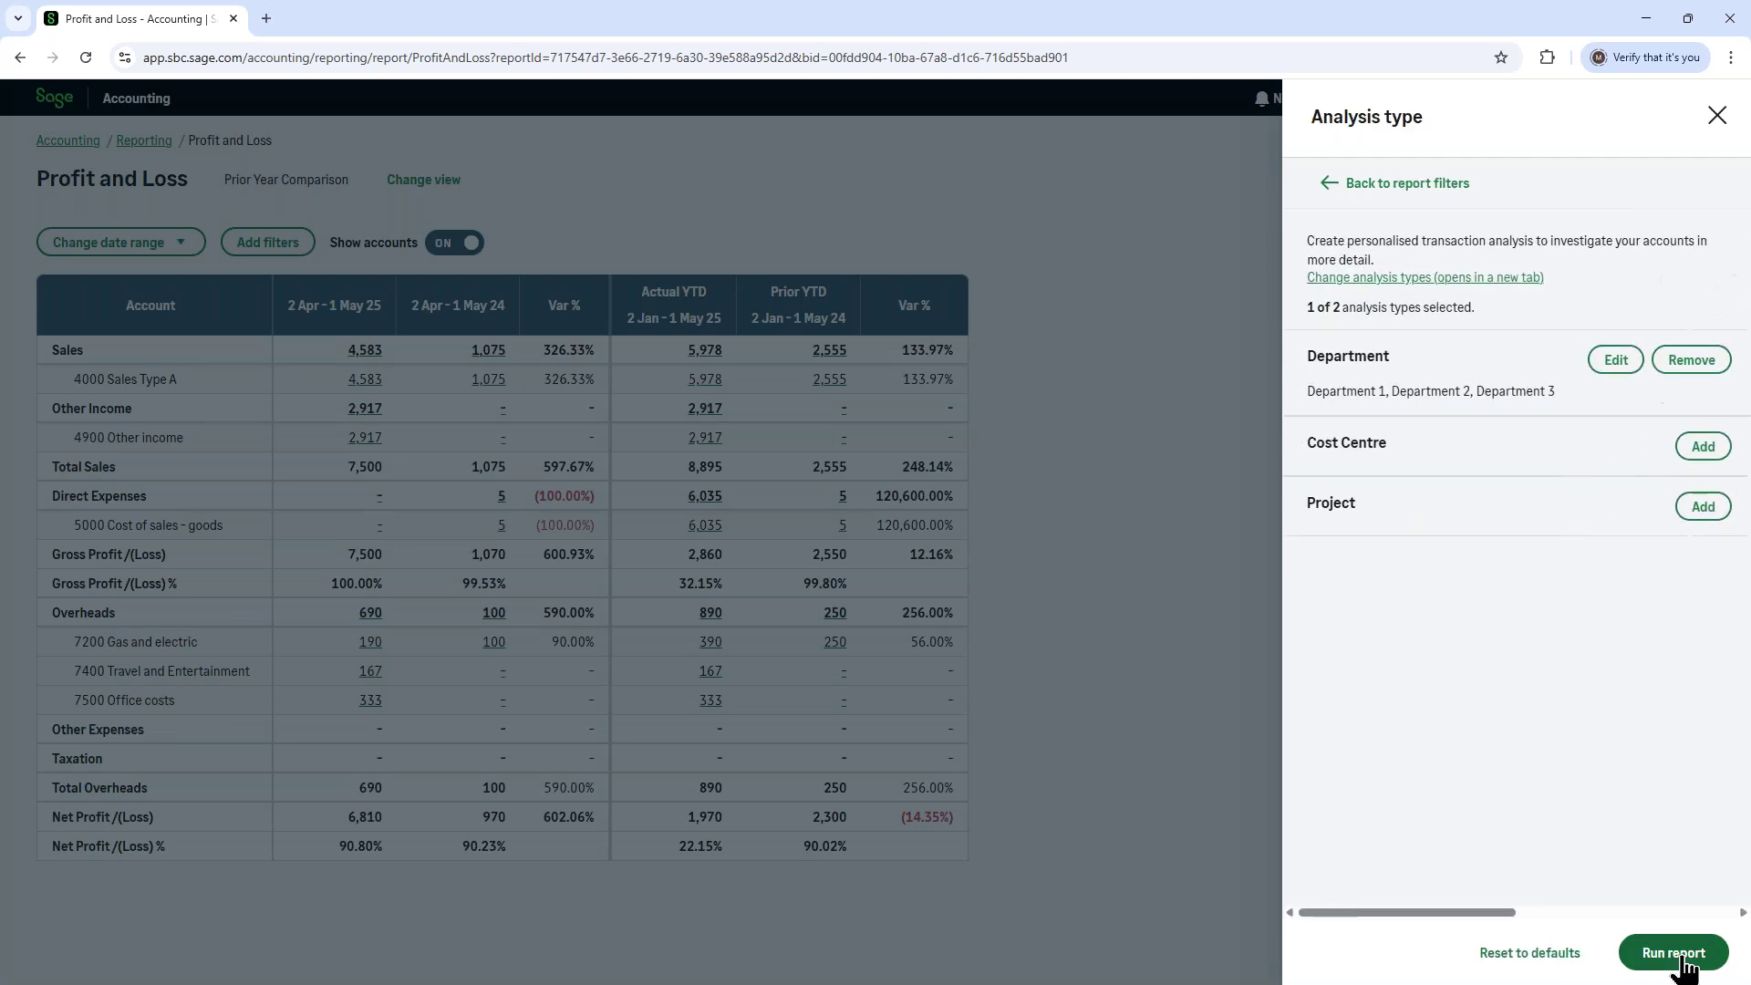
- Add a Cost Centre filter for Cost Centres 1, 2 and 3, try adding Project too, and close the filters without running the report
click(1701, 447)
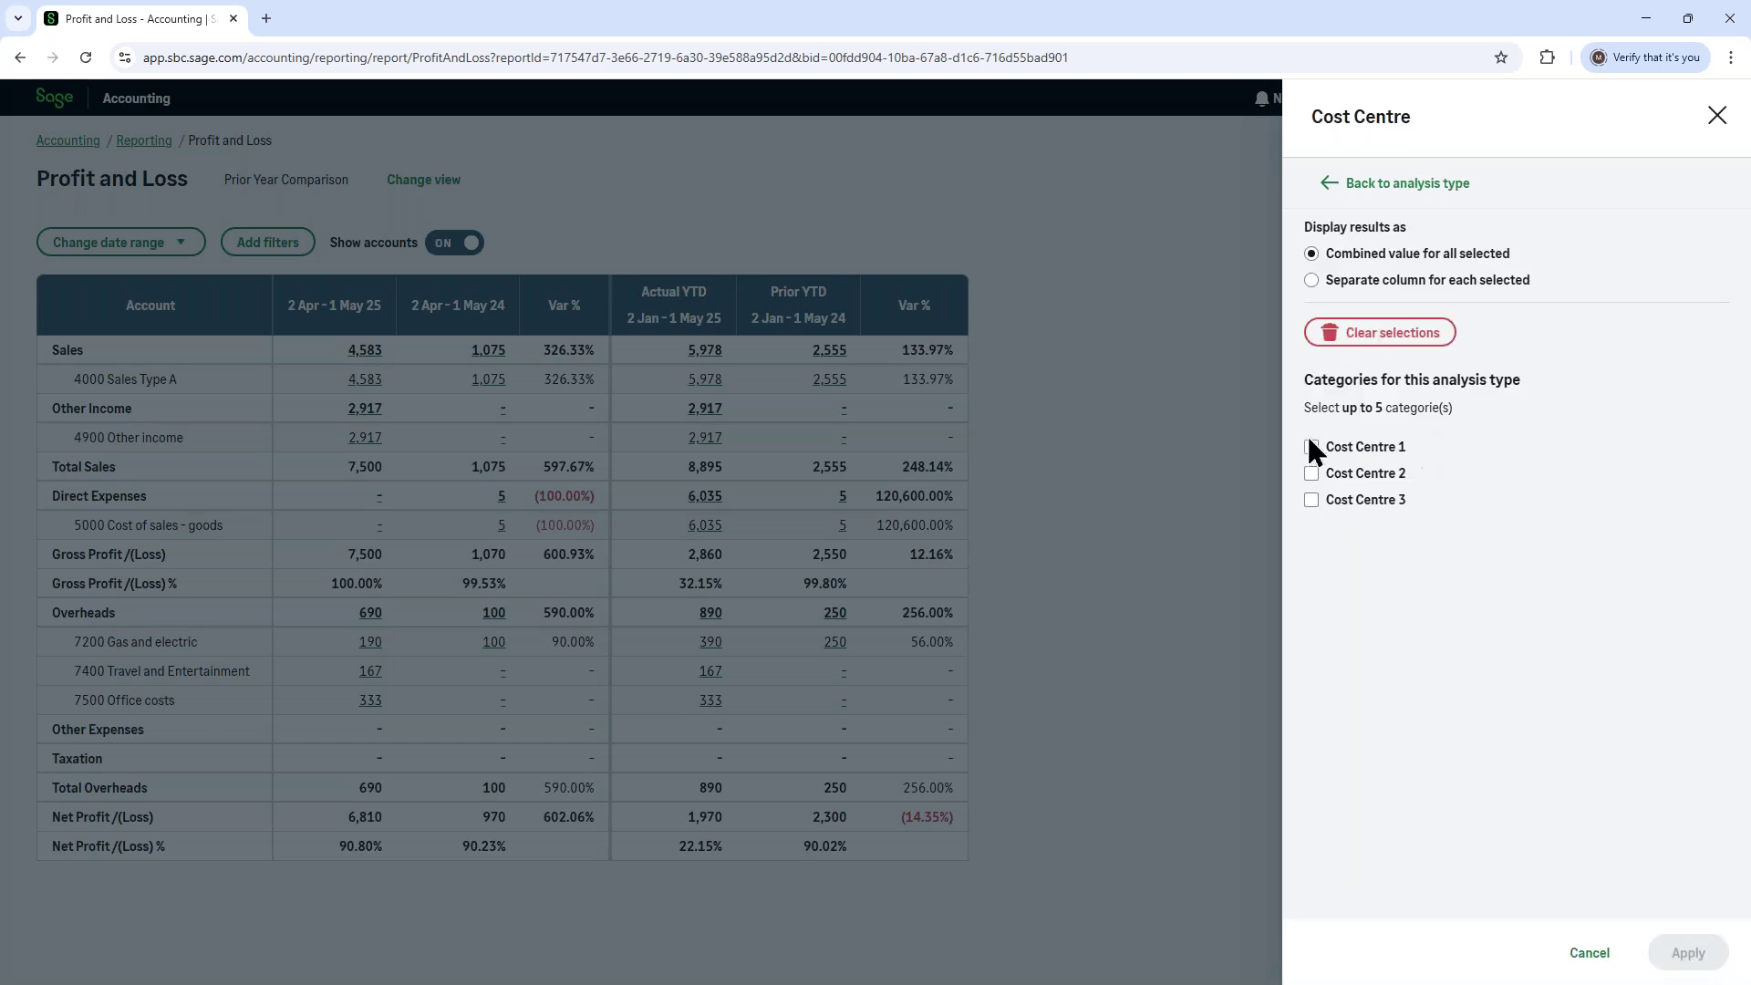
click(1312, 447)
click(1311, 473)
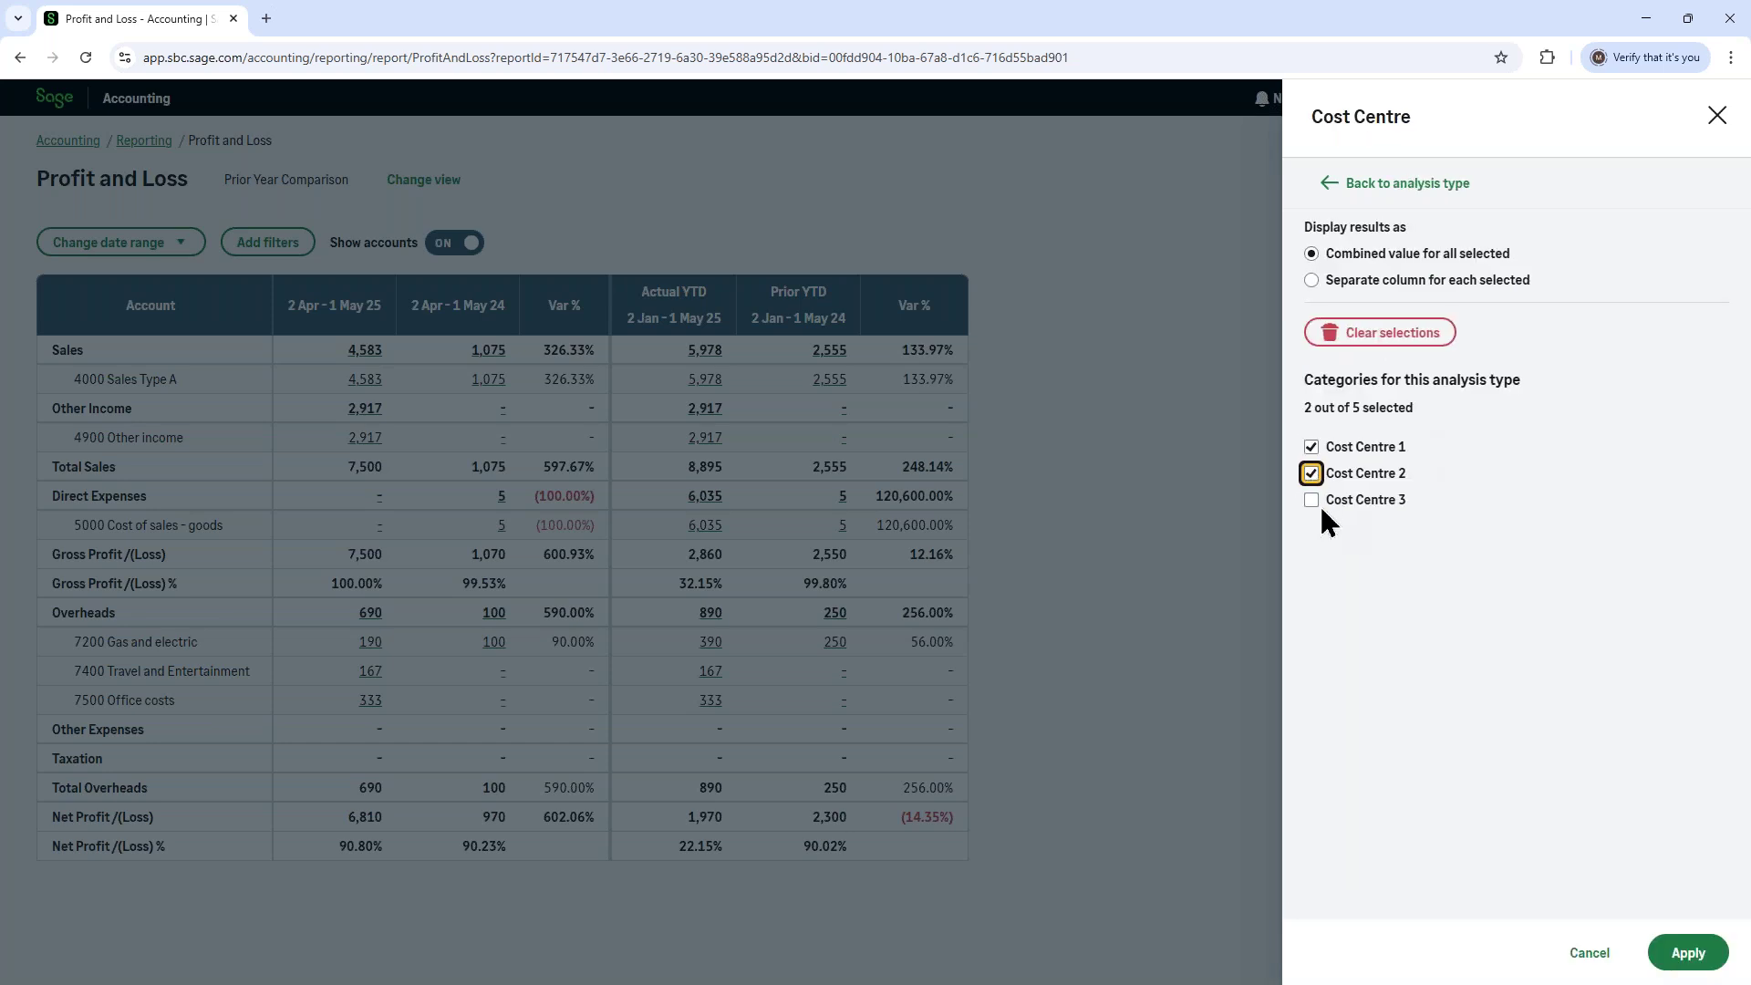
click(1311, 500)
click(1688, 952)
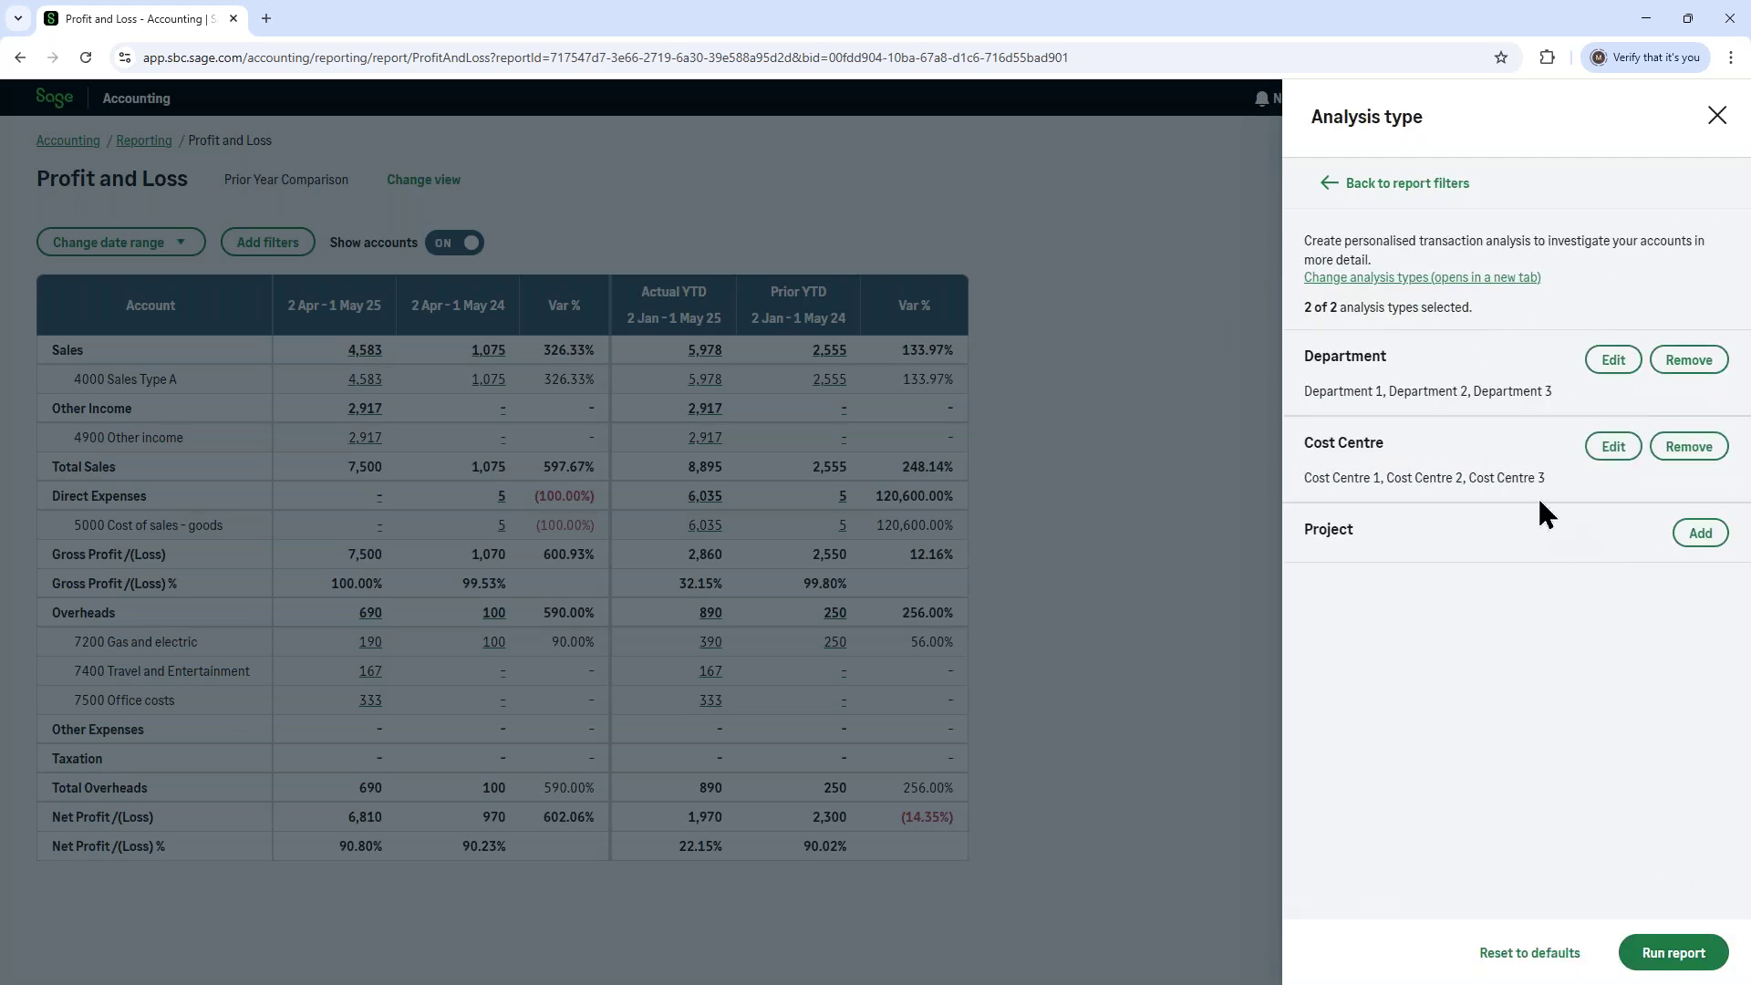
click(1702, 540)
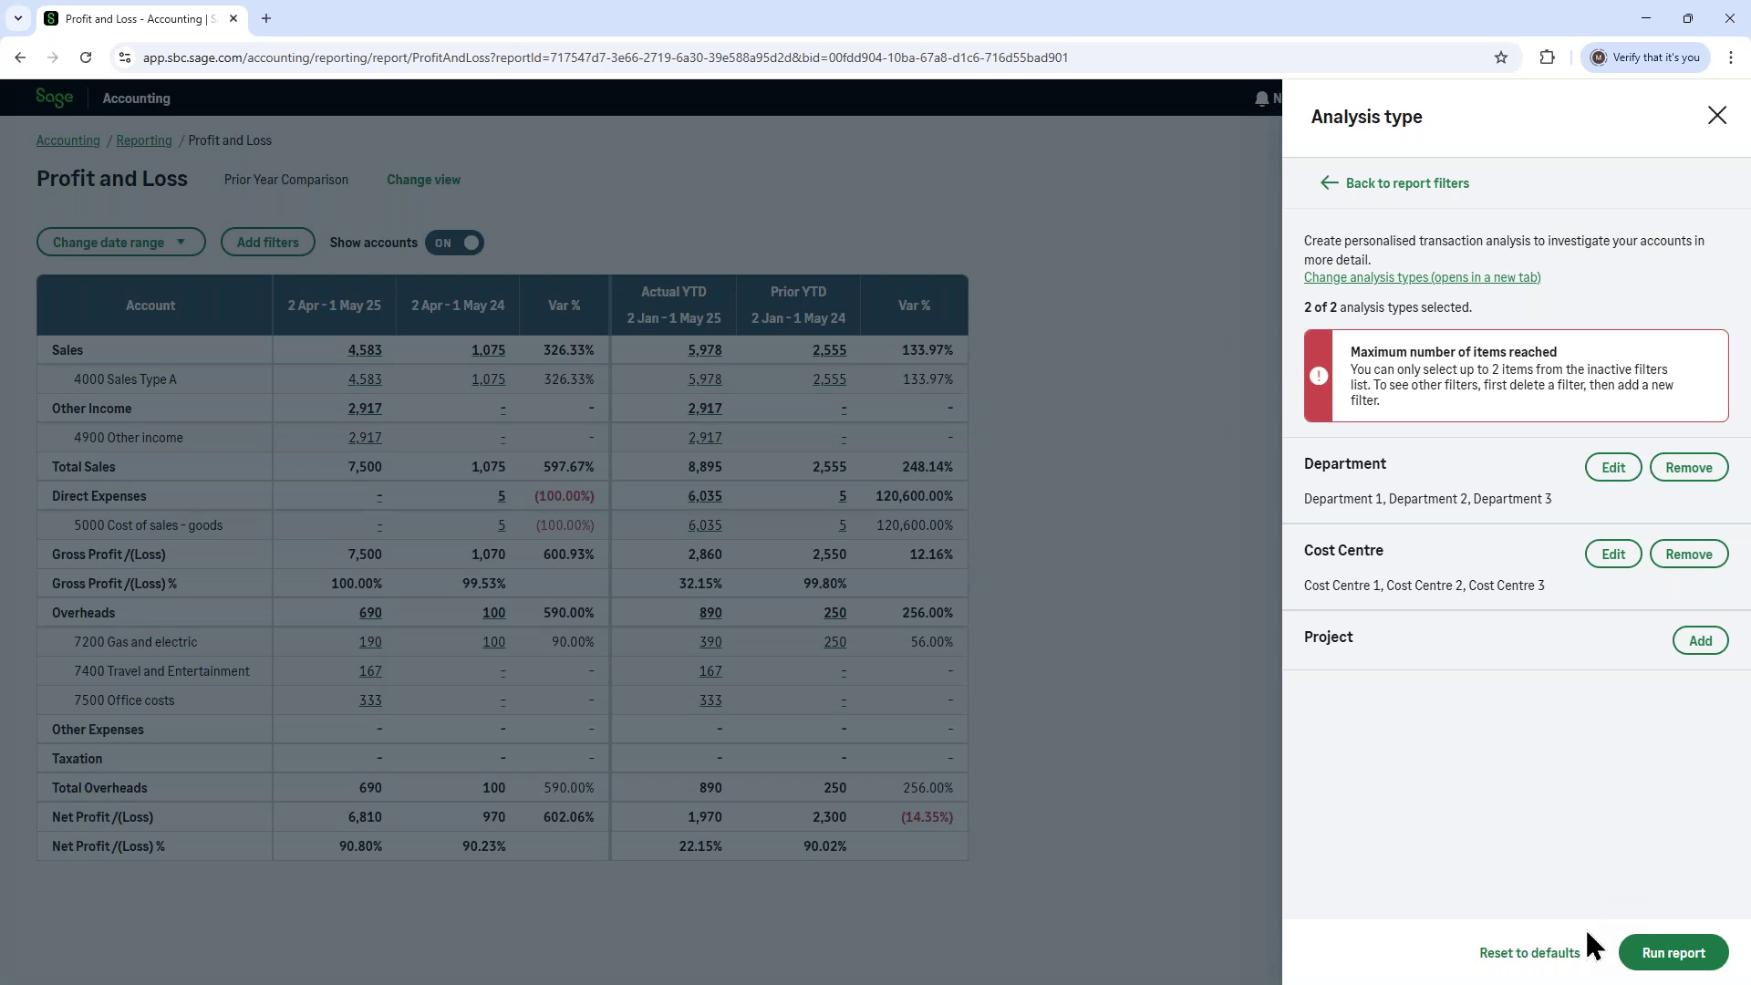
click(1717, 117)
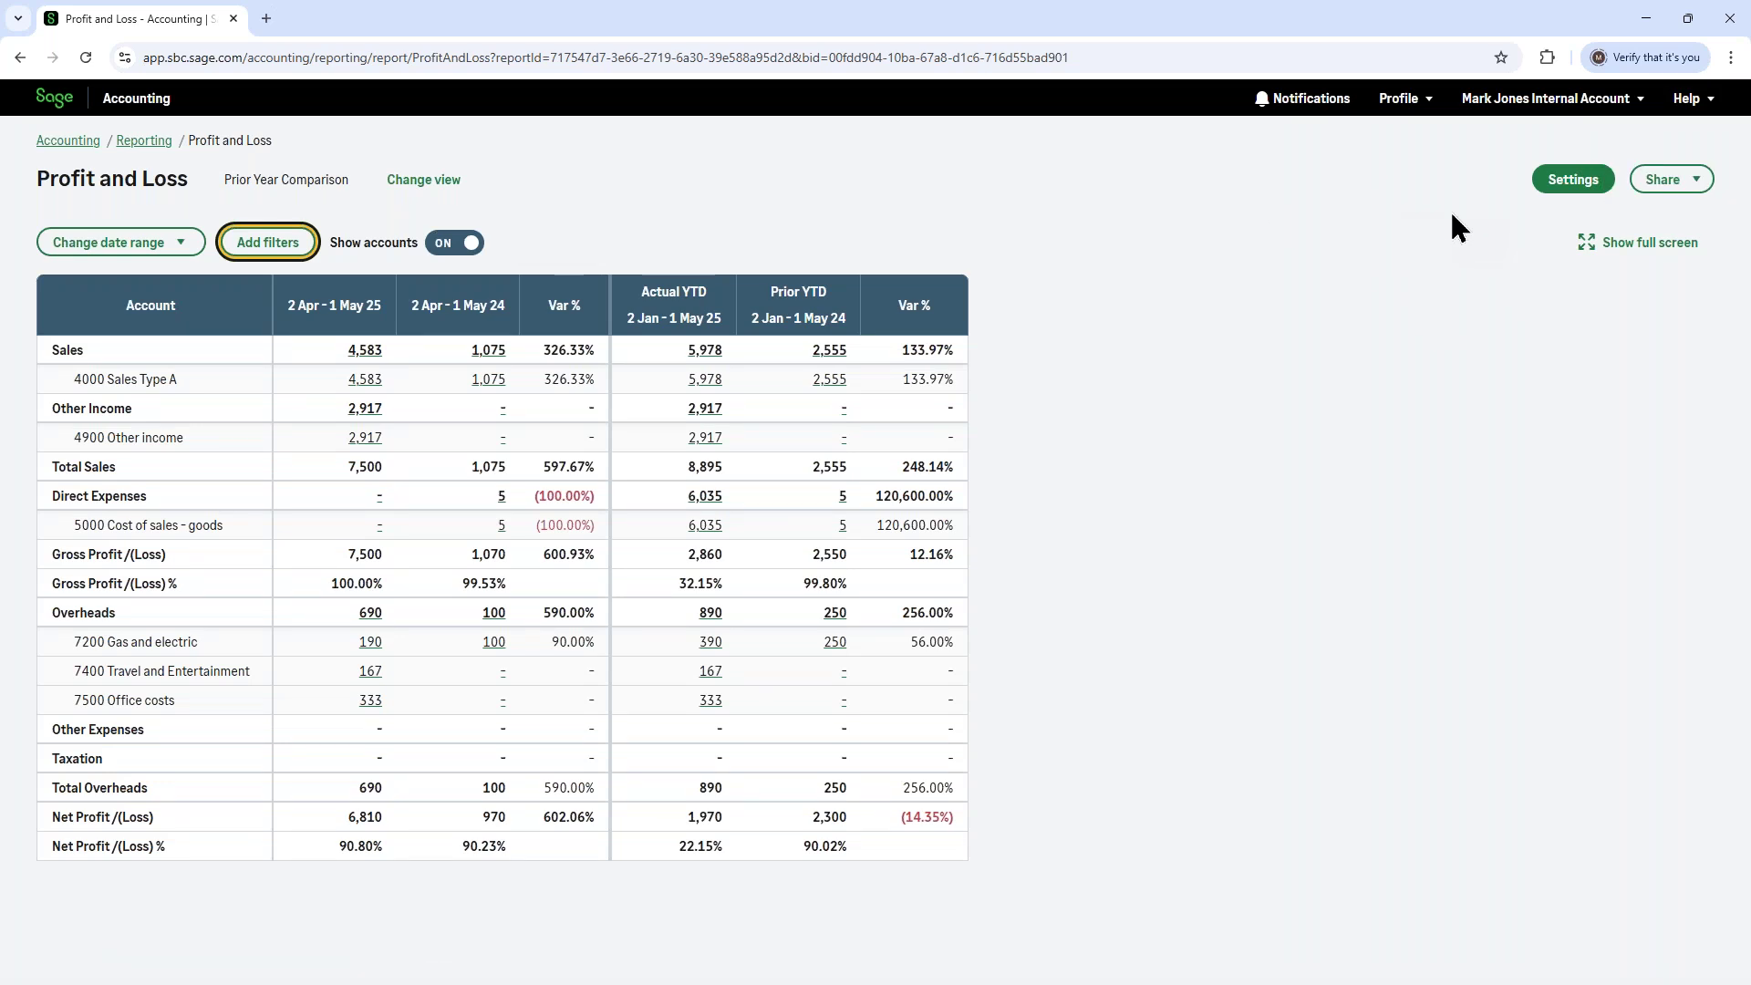
- Look through the Balances options in the Profit and Loss report settings and close them without running the report
click(1592, 182)
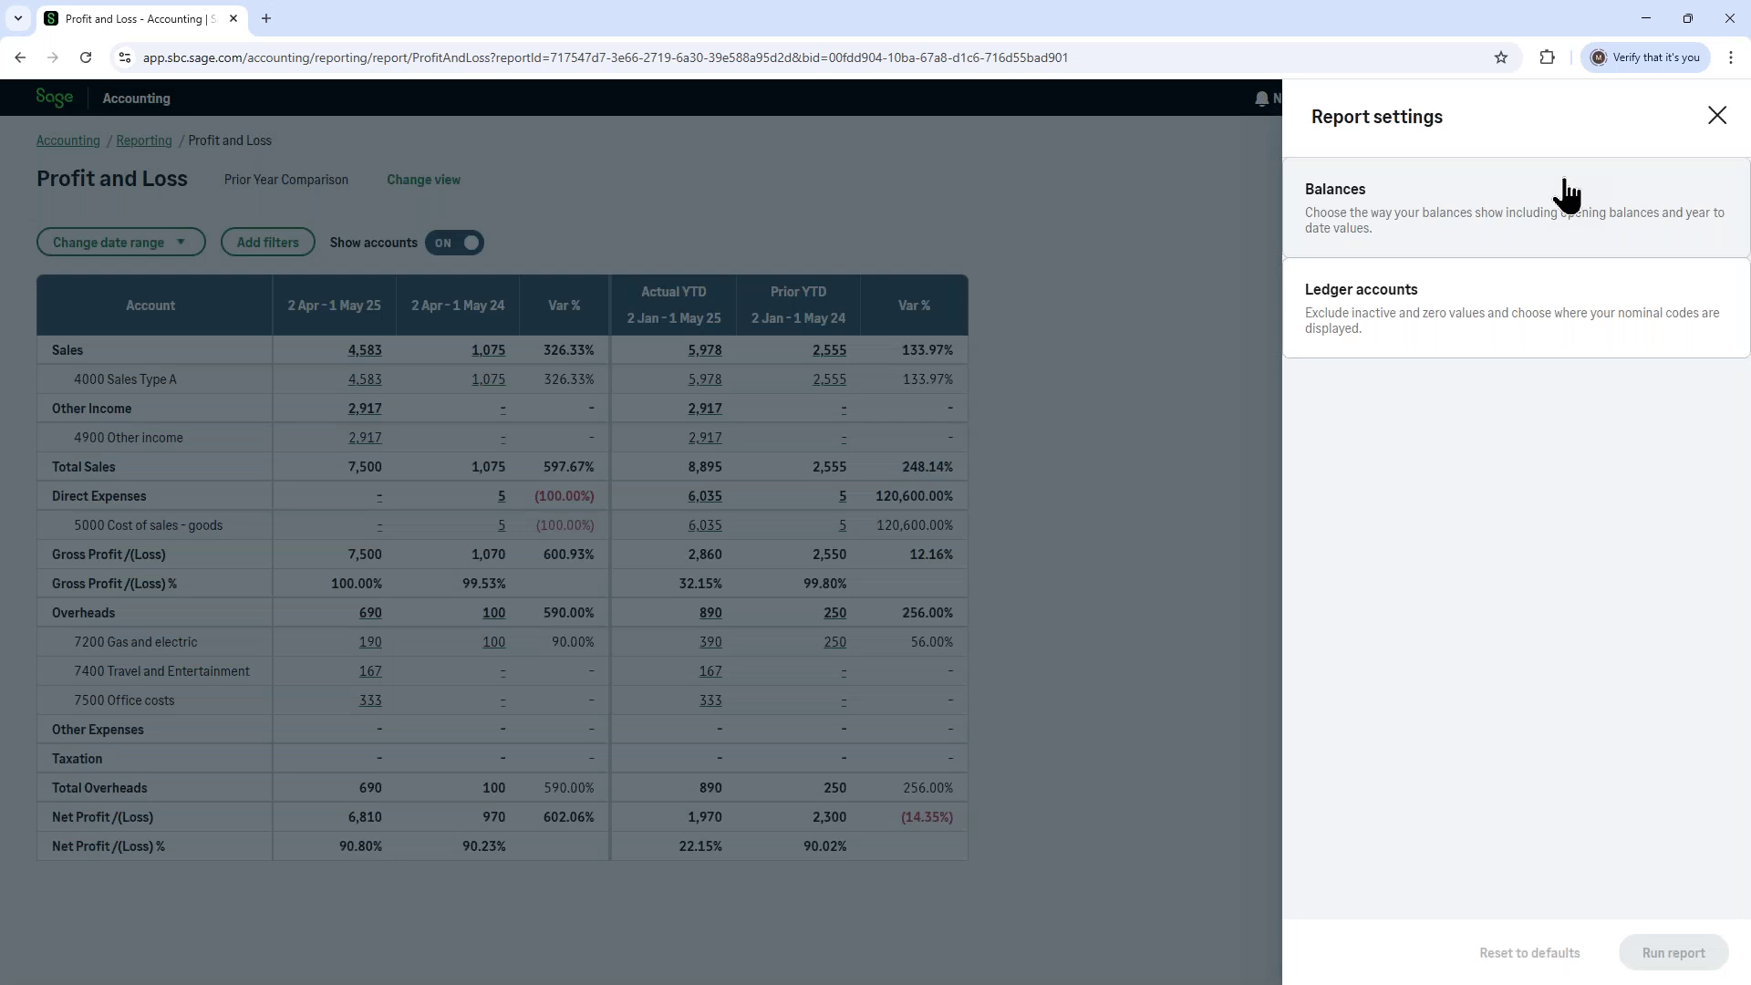
click(1374, 227)
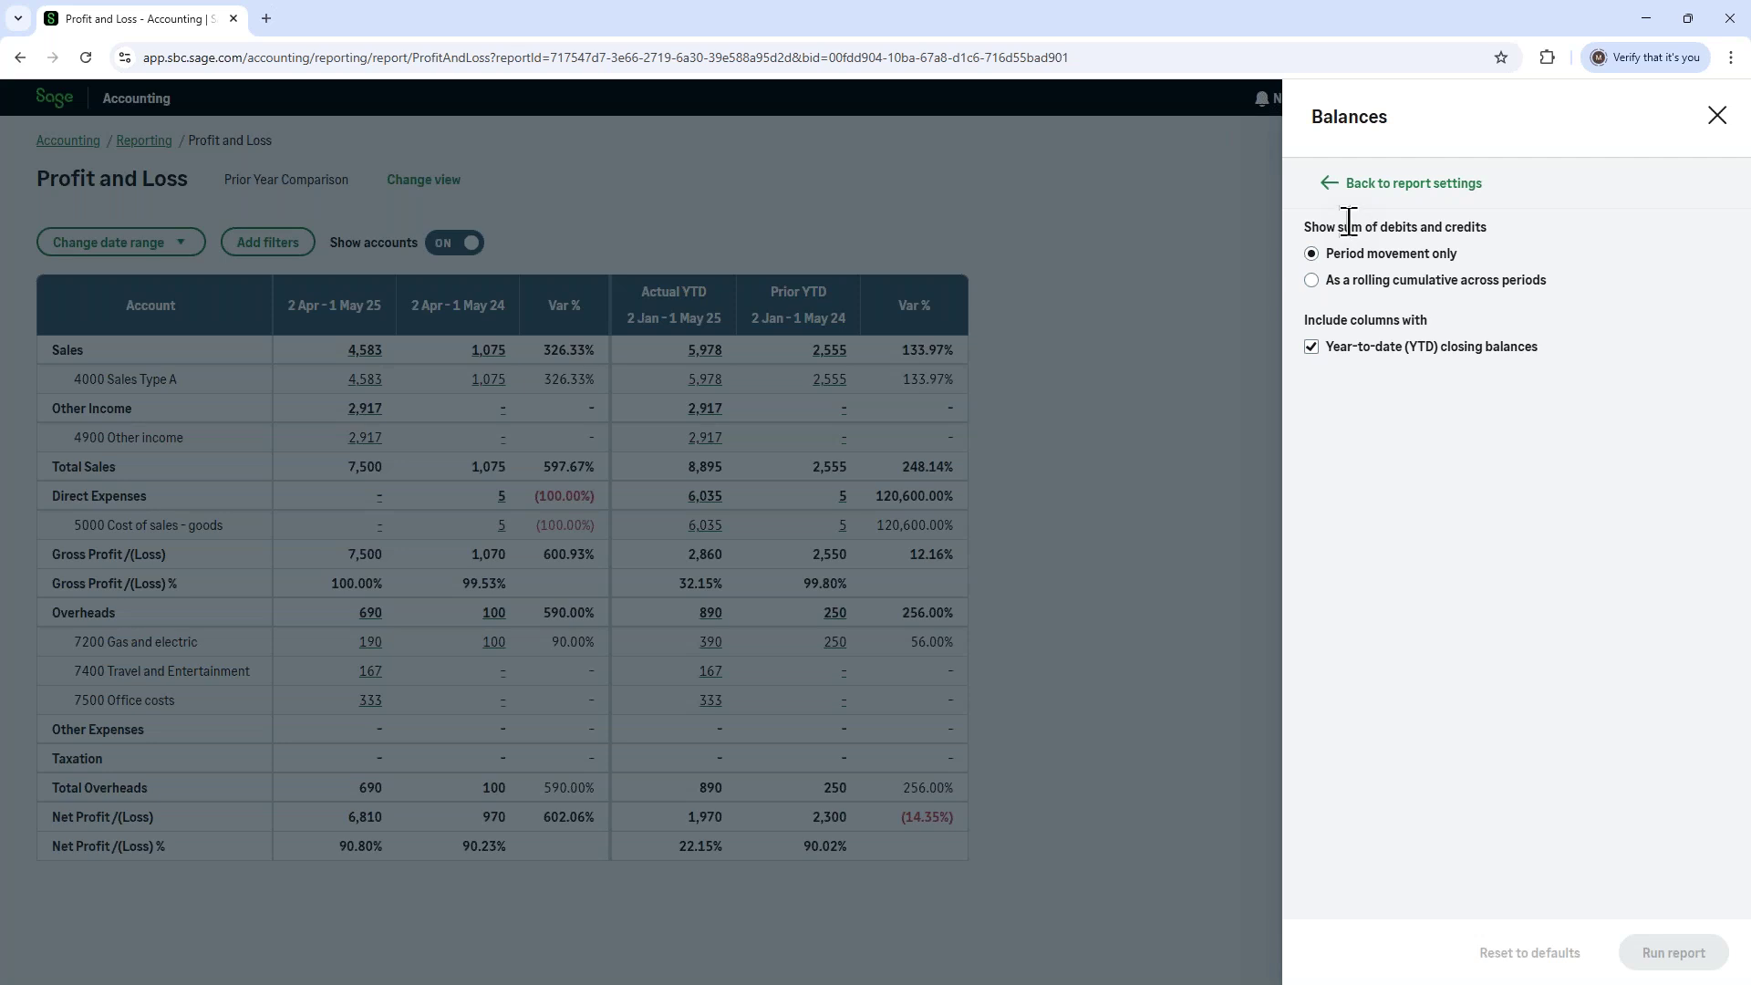
click(1368, 259)
click(1312, 281)
click(1313, 348)
click(1313, 349)
click(1719, 117)
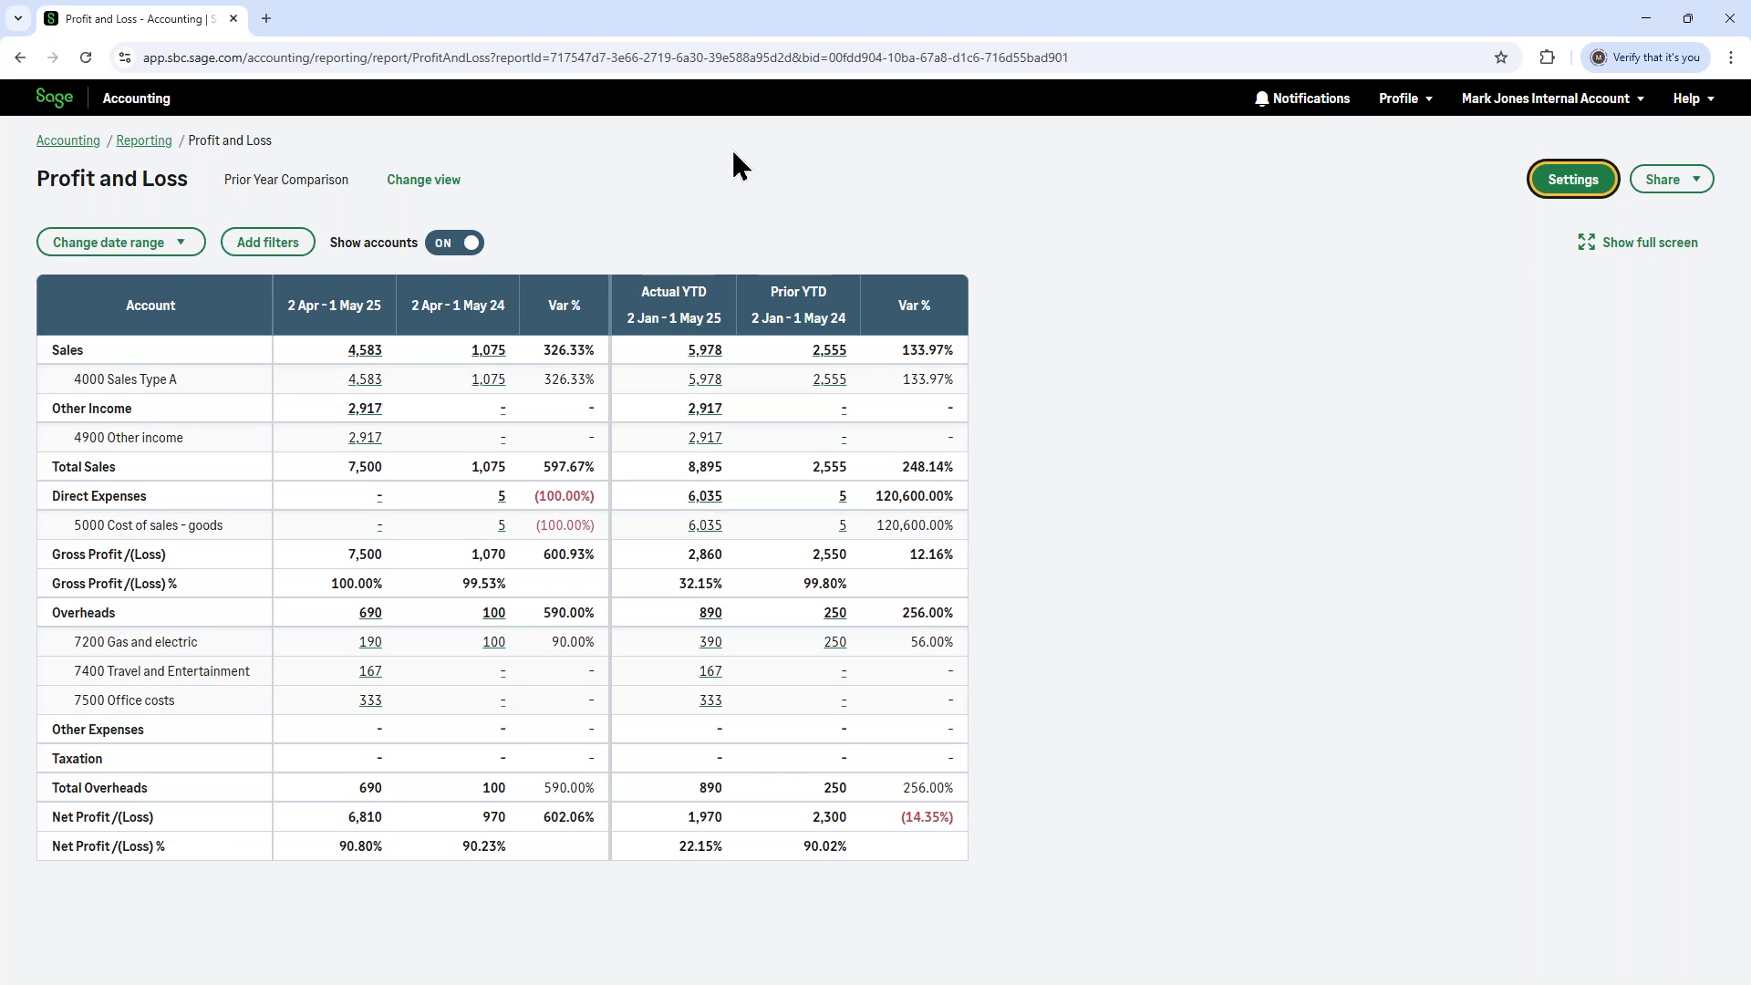
- Drill down from the 2 Apr - 1 May 24 Sales figure through nominal activity to the 29/04/2024 sales invoice, and return to Profit and Loss
click(483, 352)
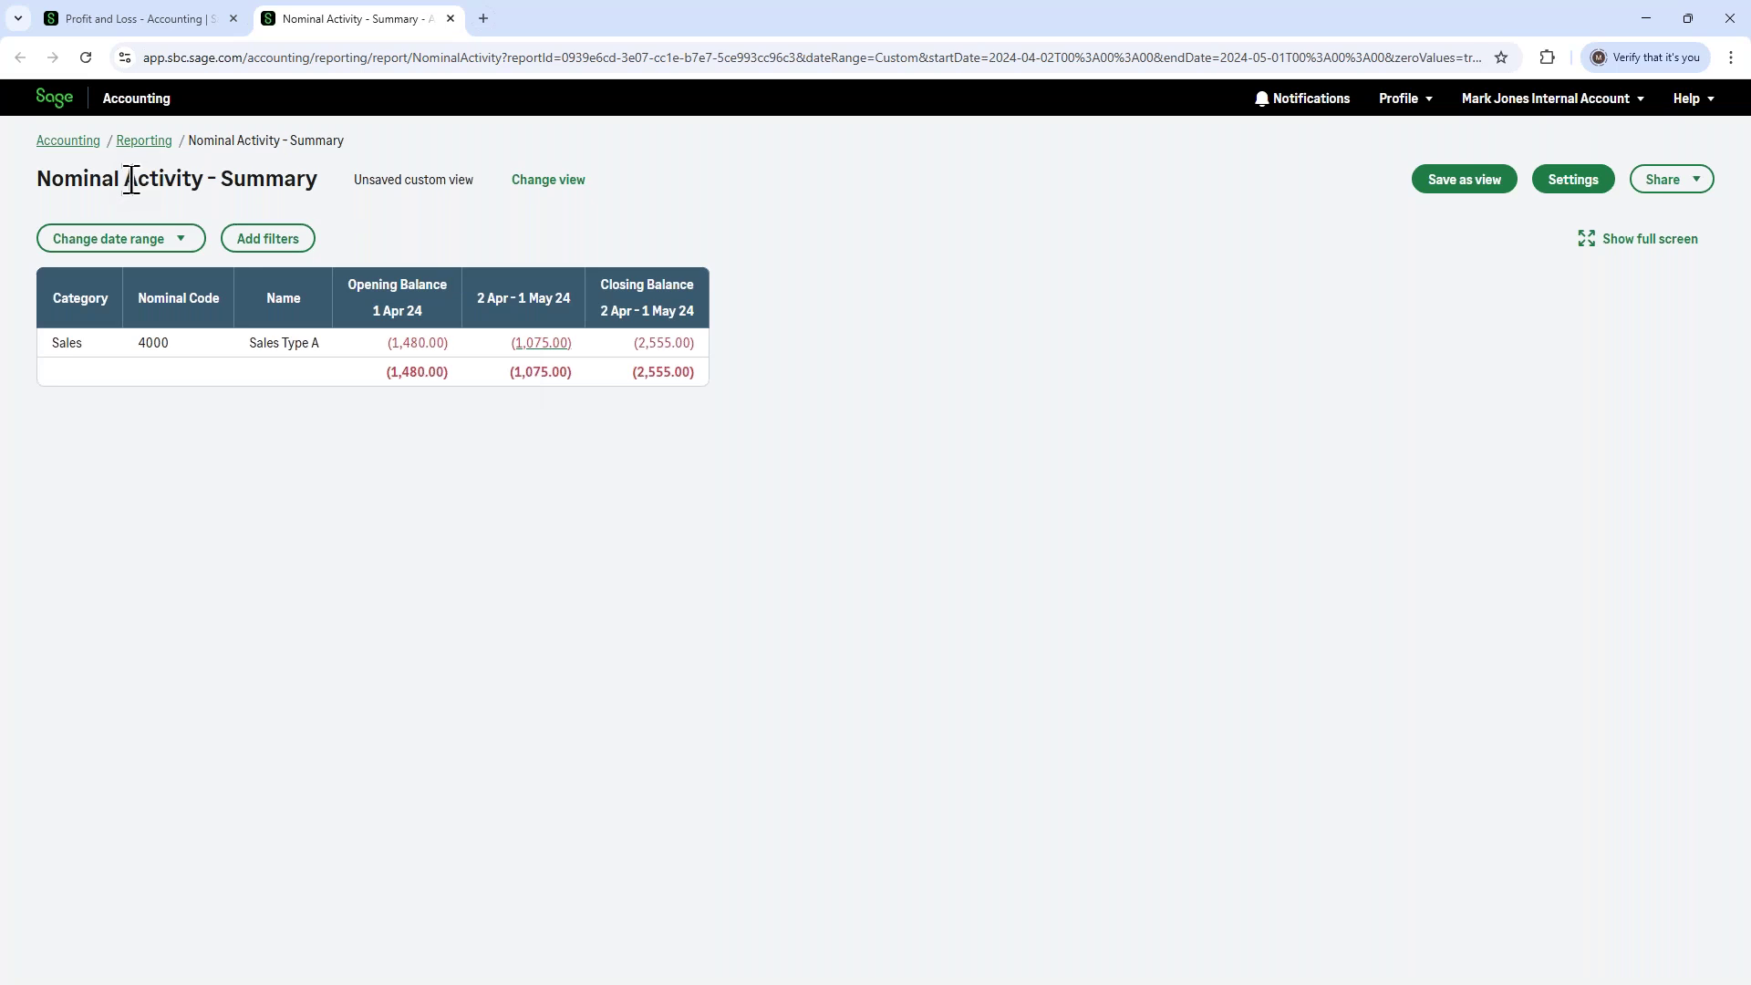
click(540, 347)
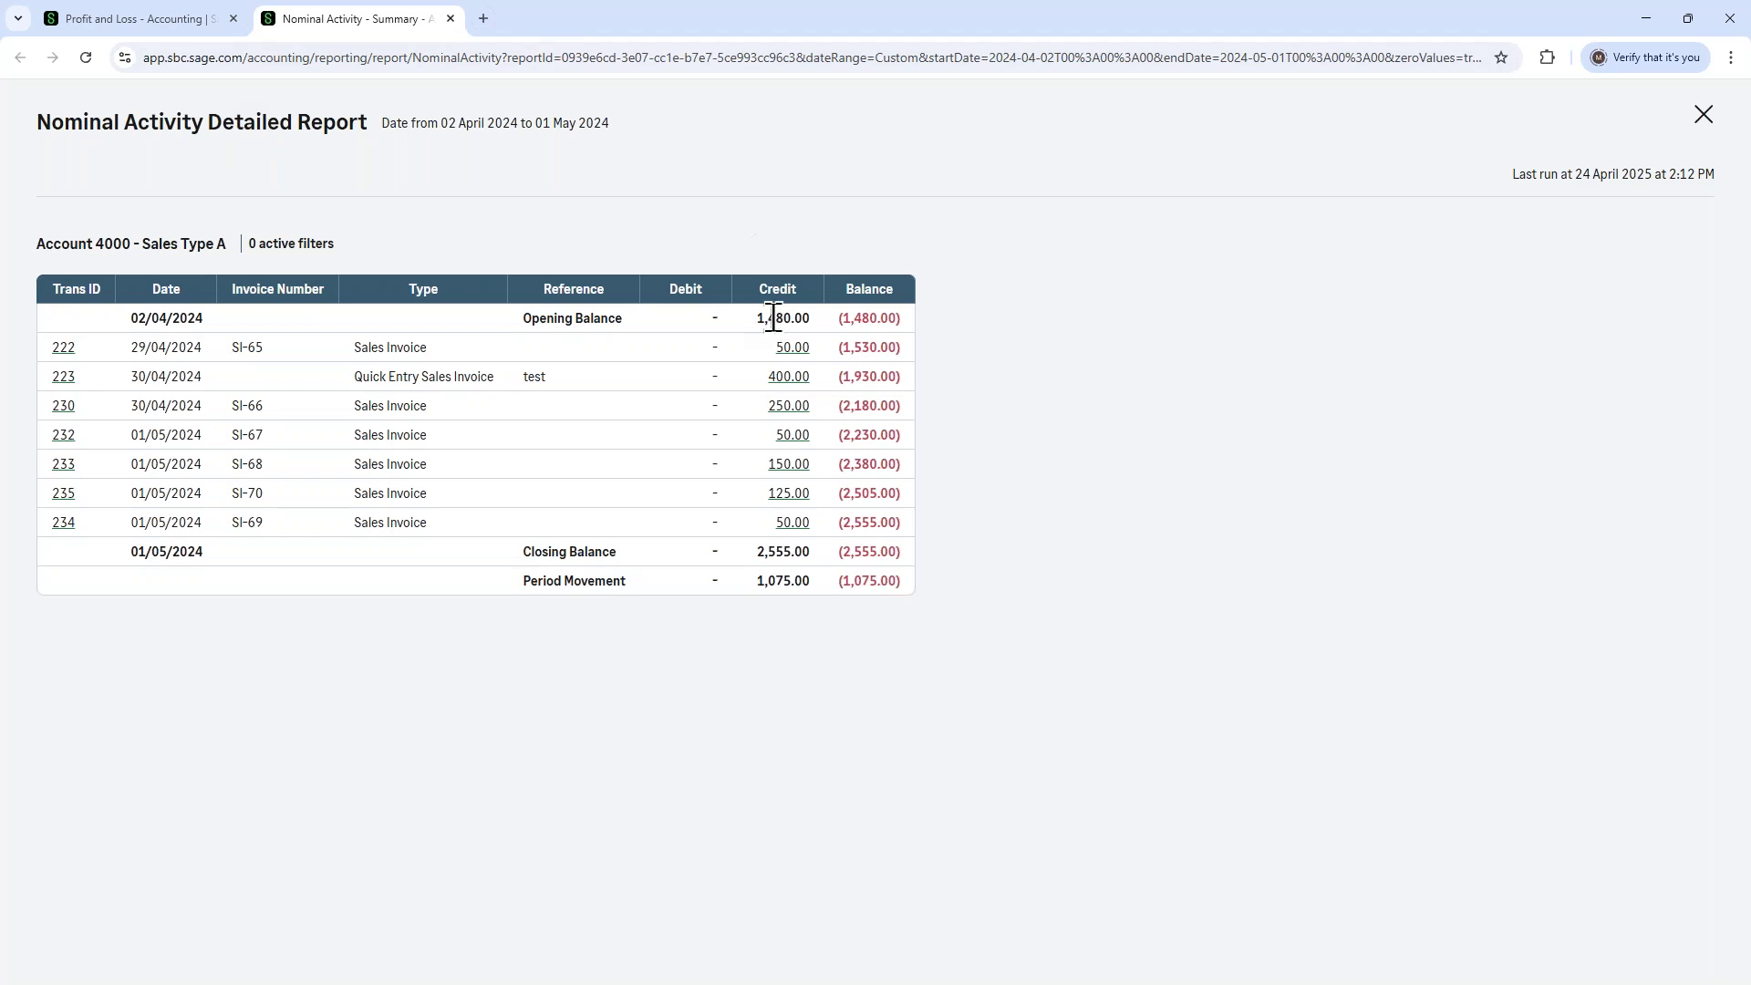
click(792, 351)
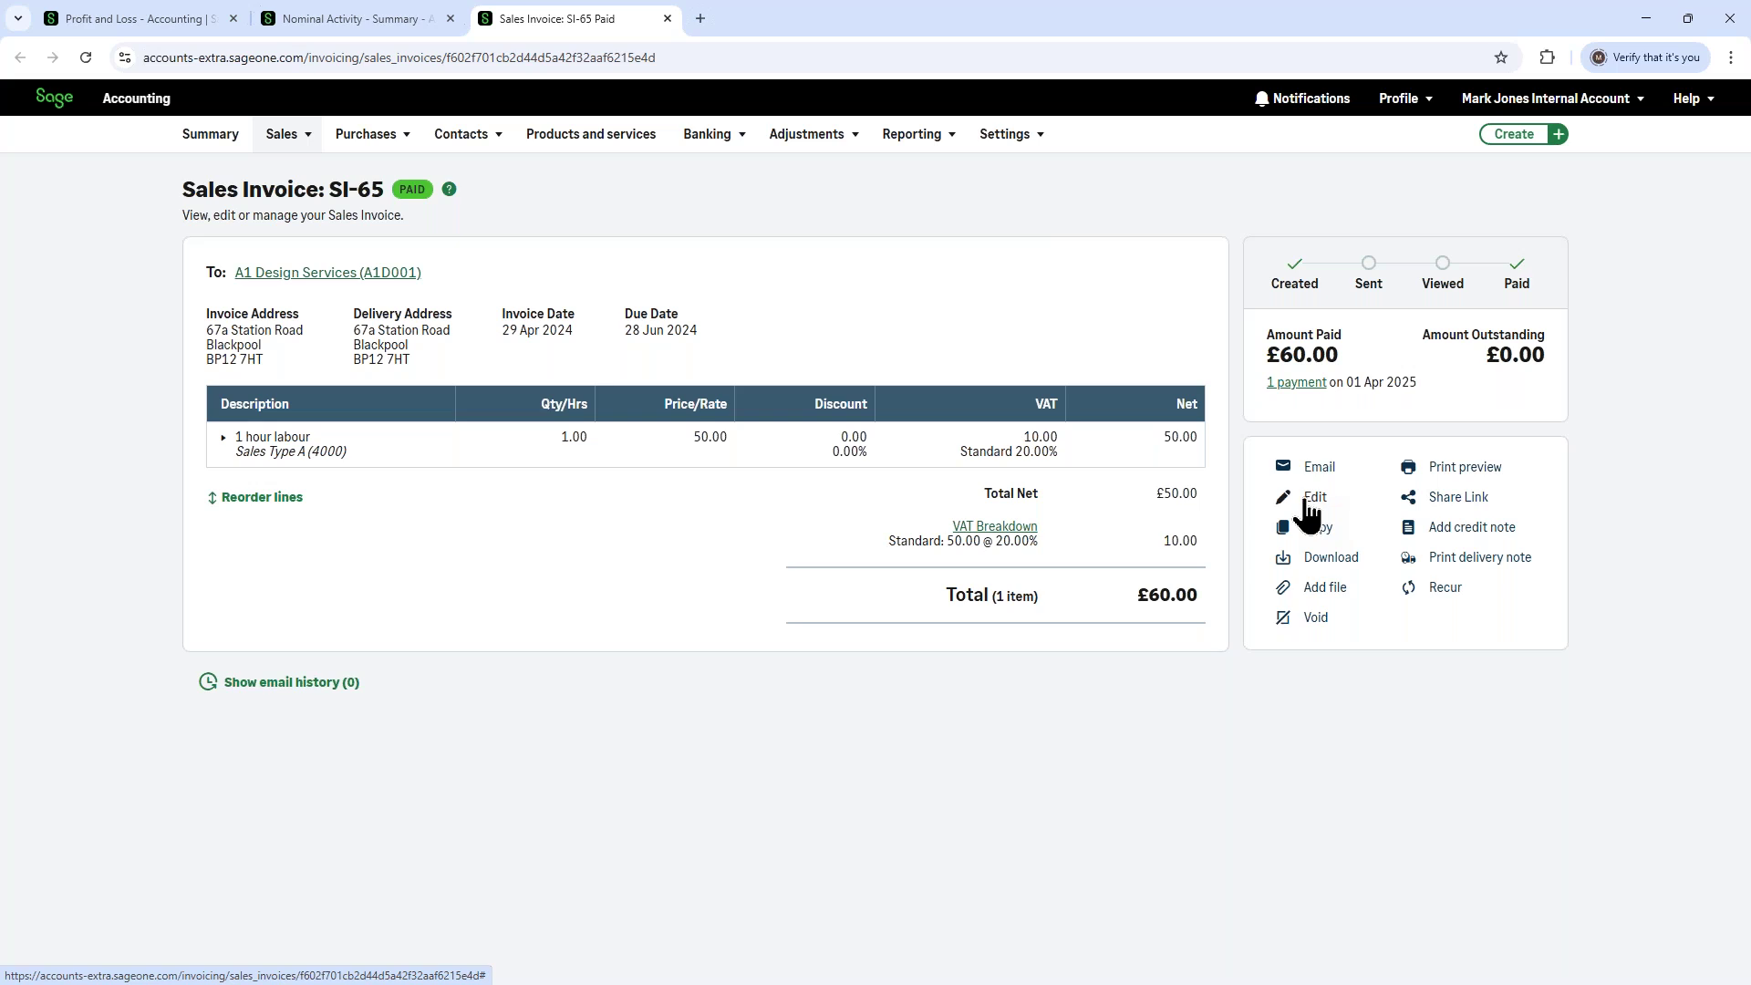
click(105, 20)
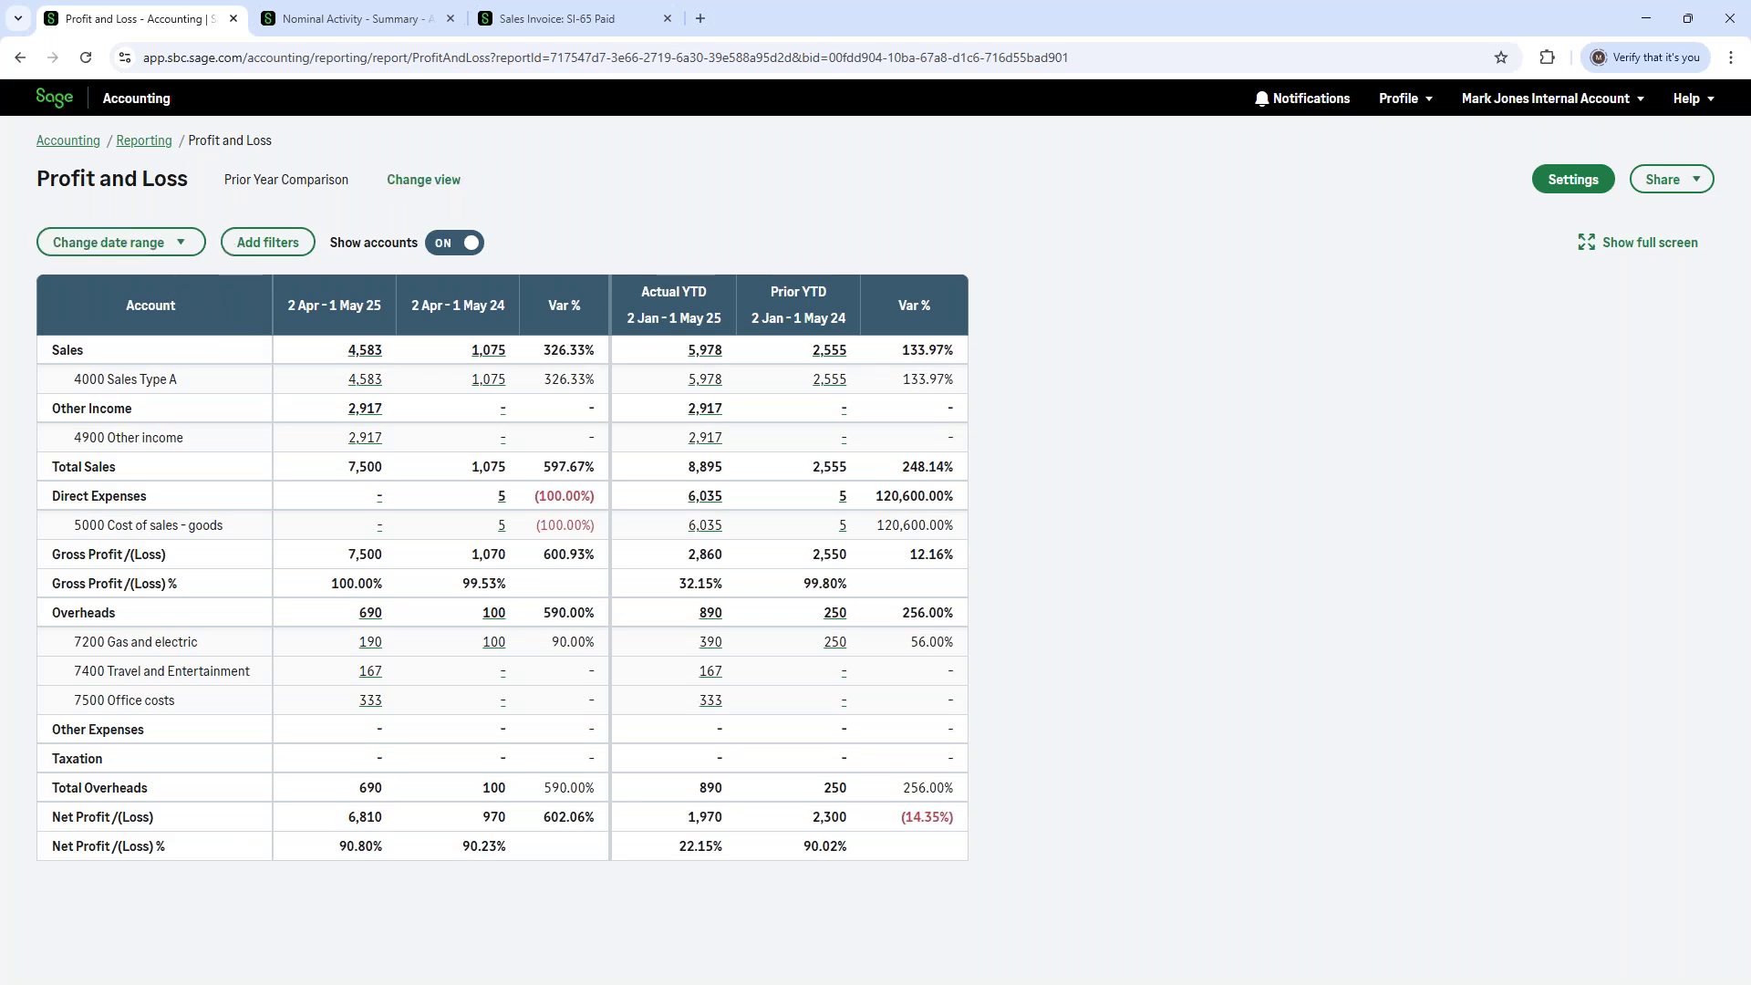
- Look at the custom views saved for the Profit and Loss report without running any of them
click(424, 179)
click(849, 391)
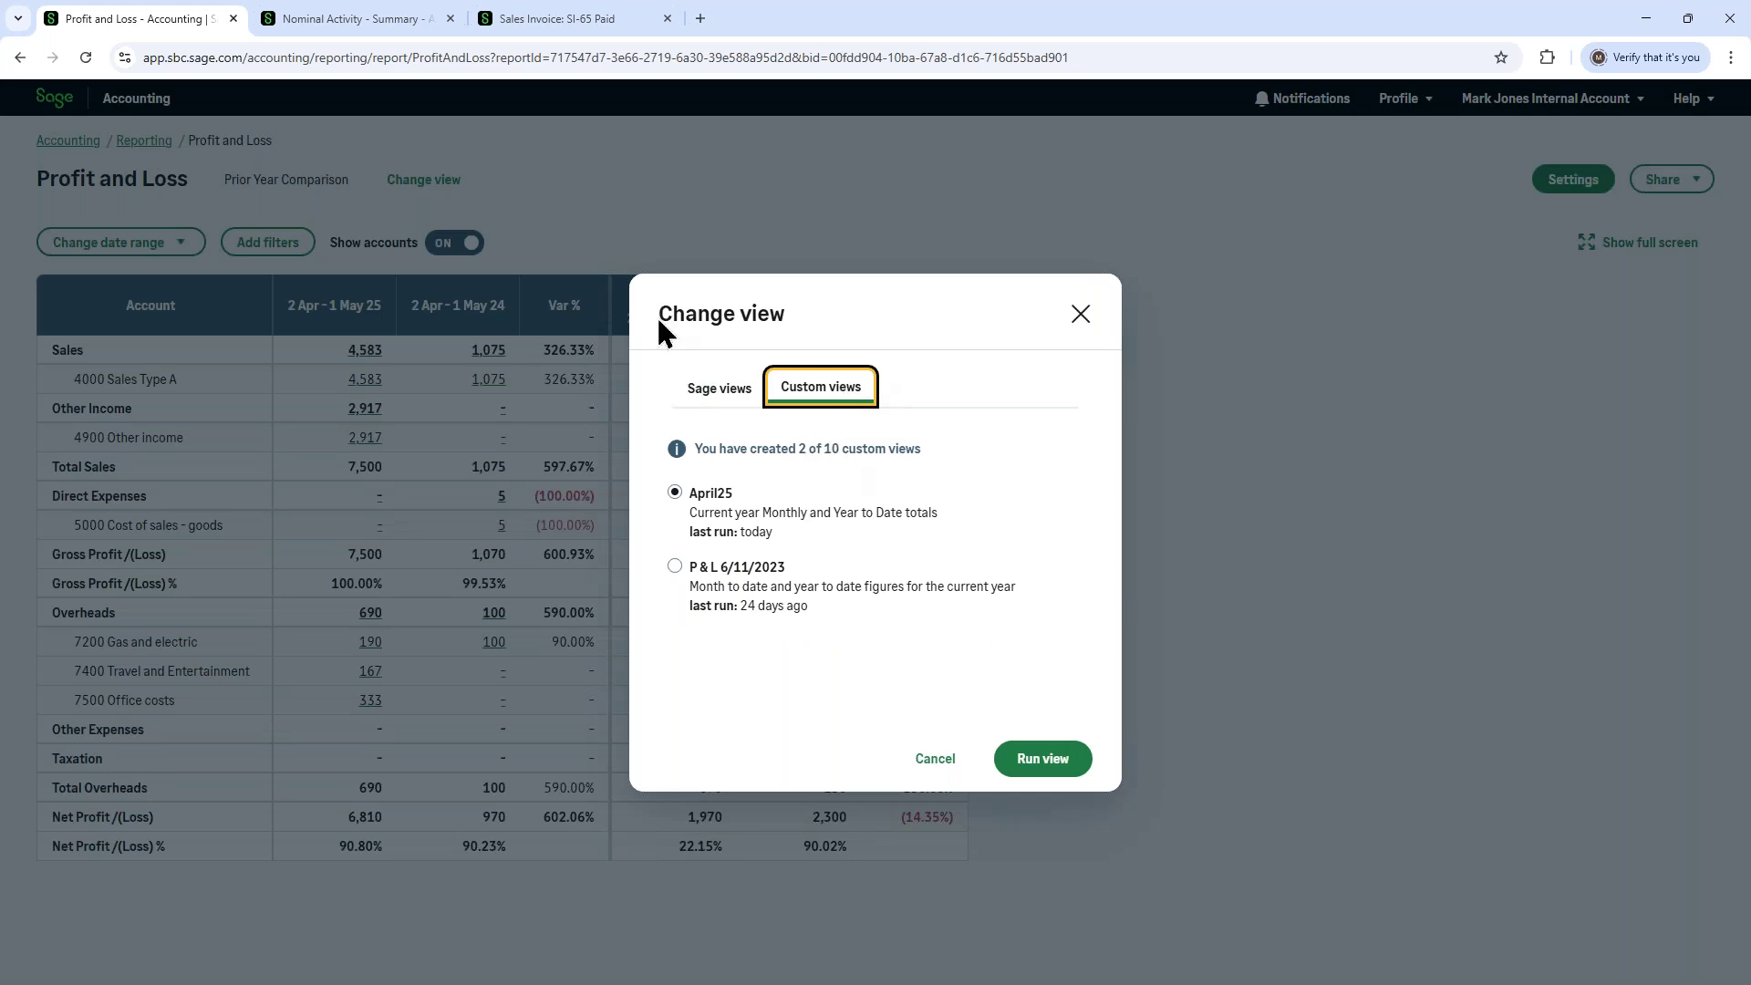
click(1082, 315)
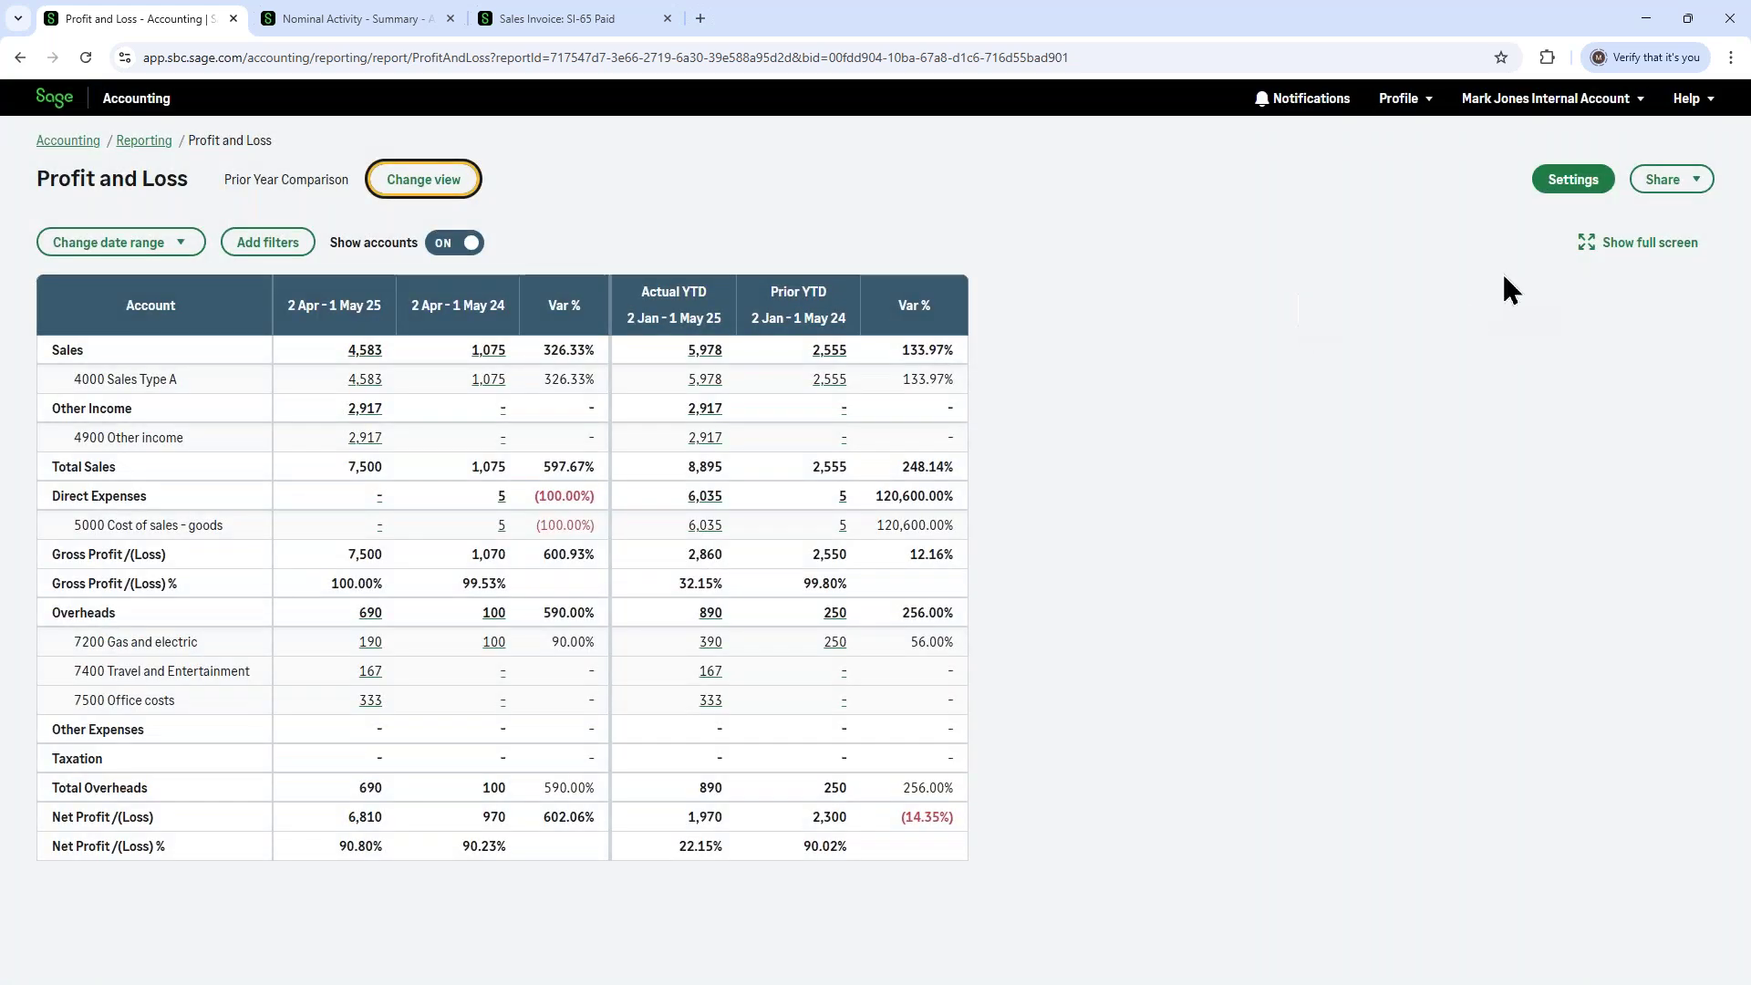
- Look at the export file types offered for the Profit and Loss report without exporting it
click(1675, 194)
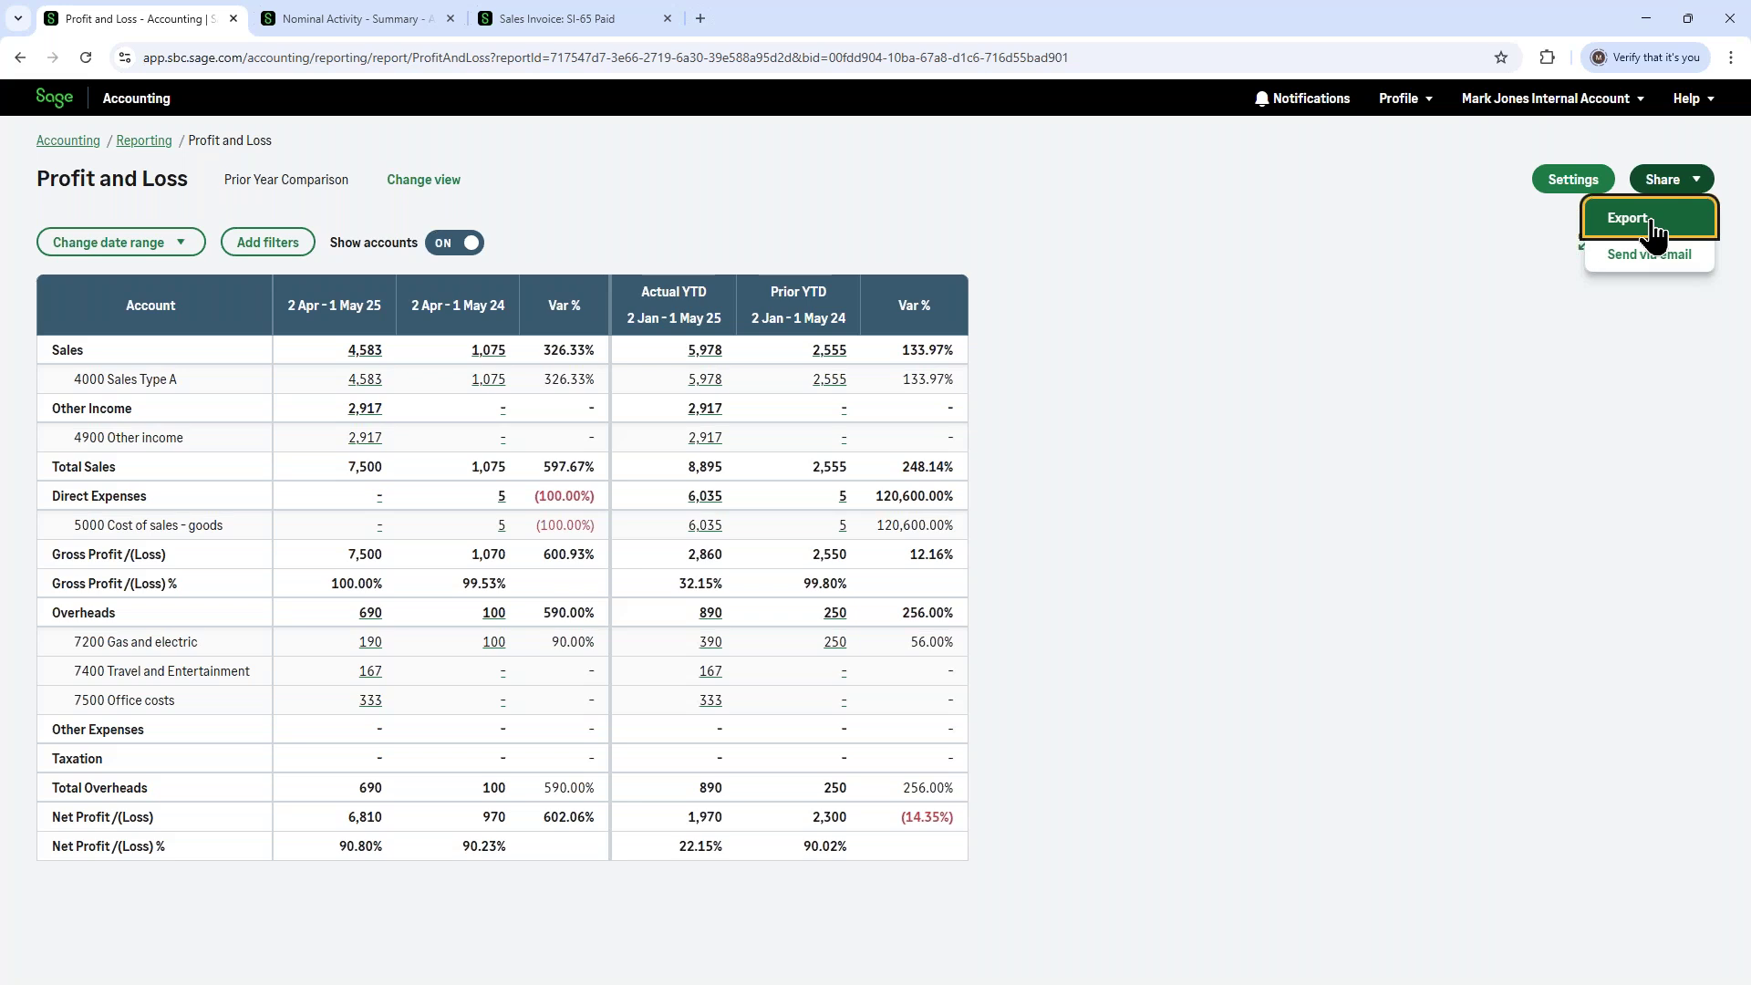
click(1651, 223)
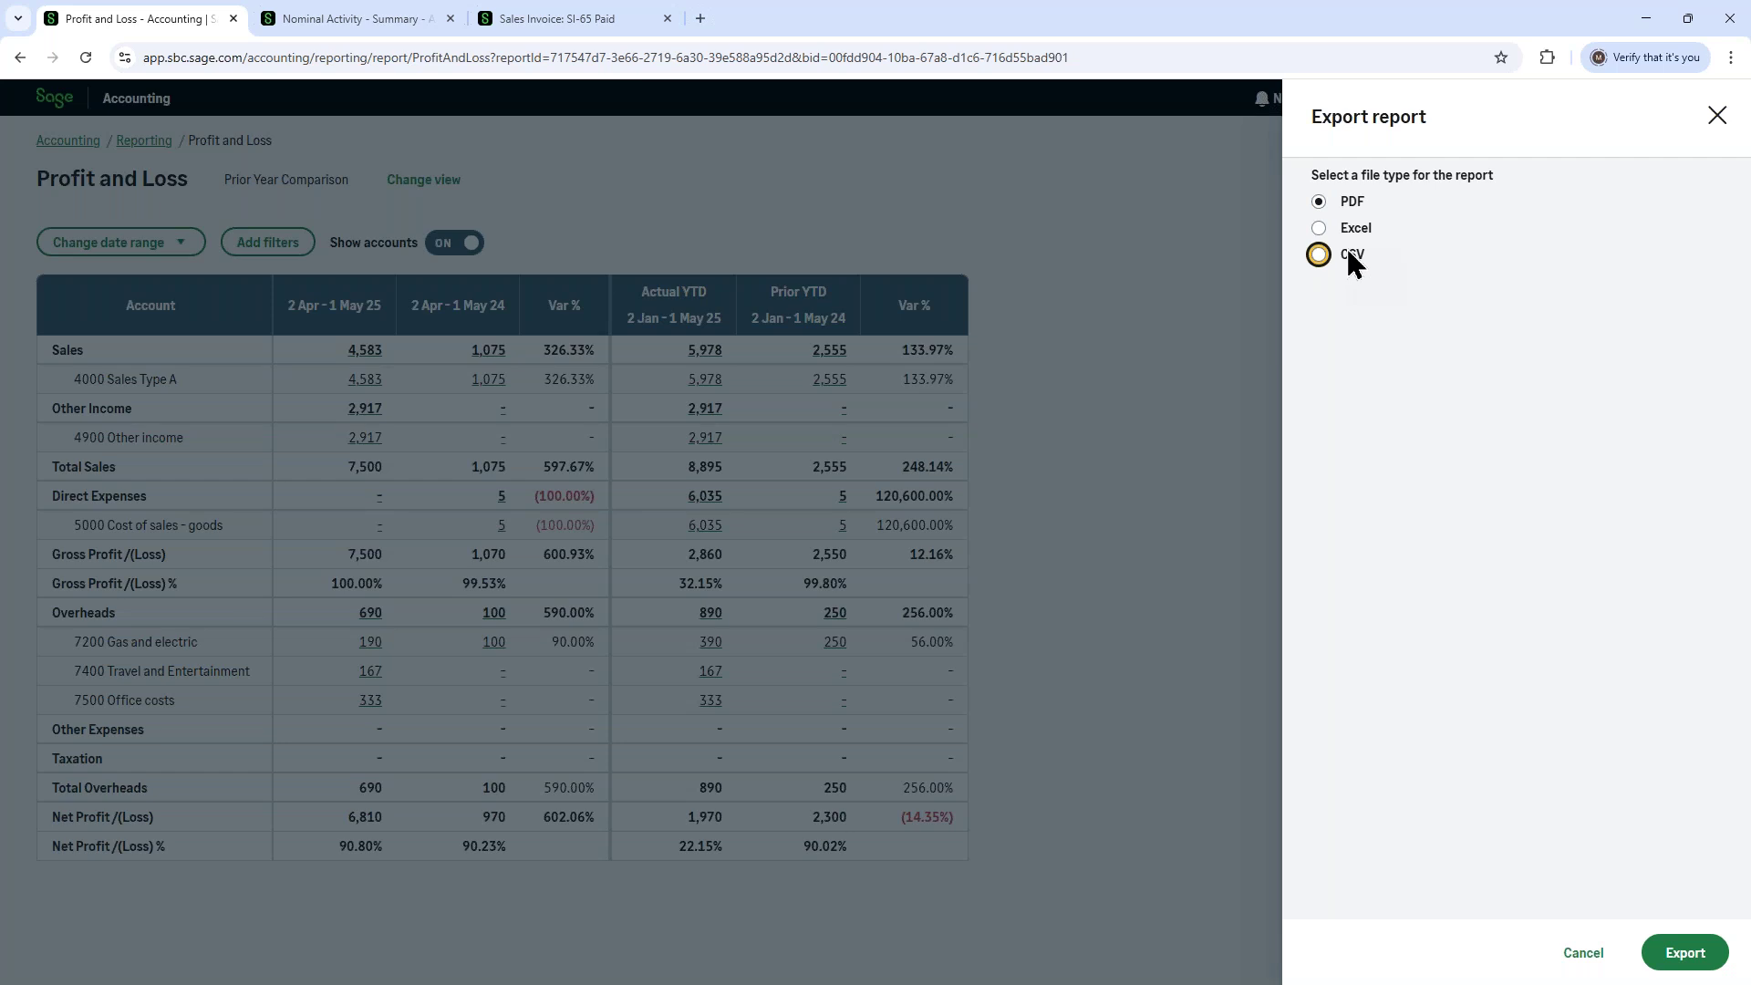
click(1717, 116)
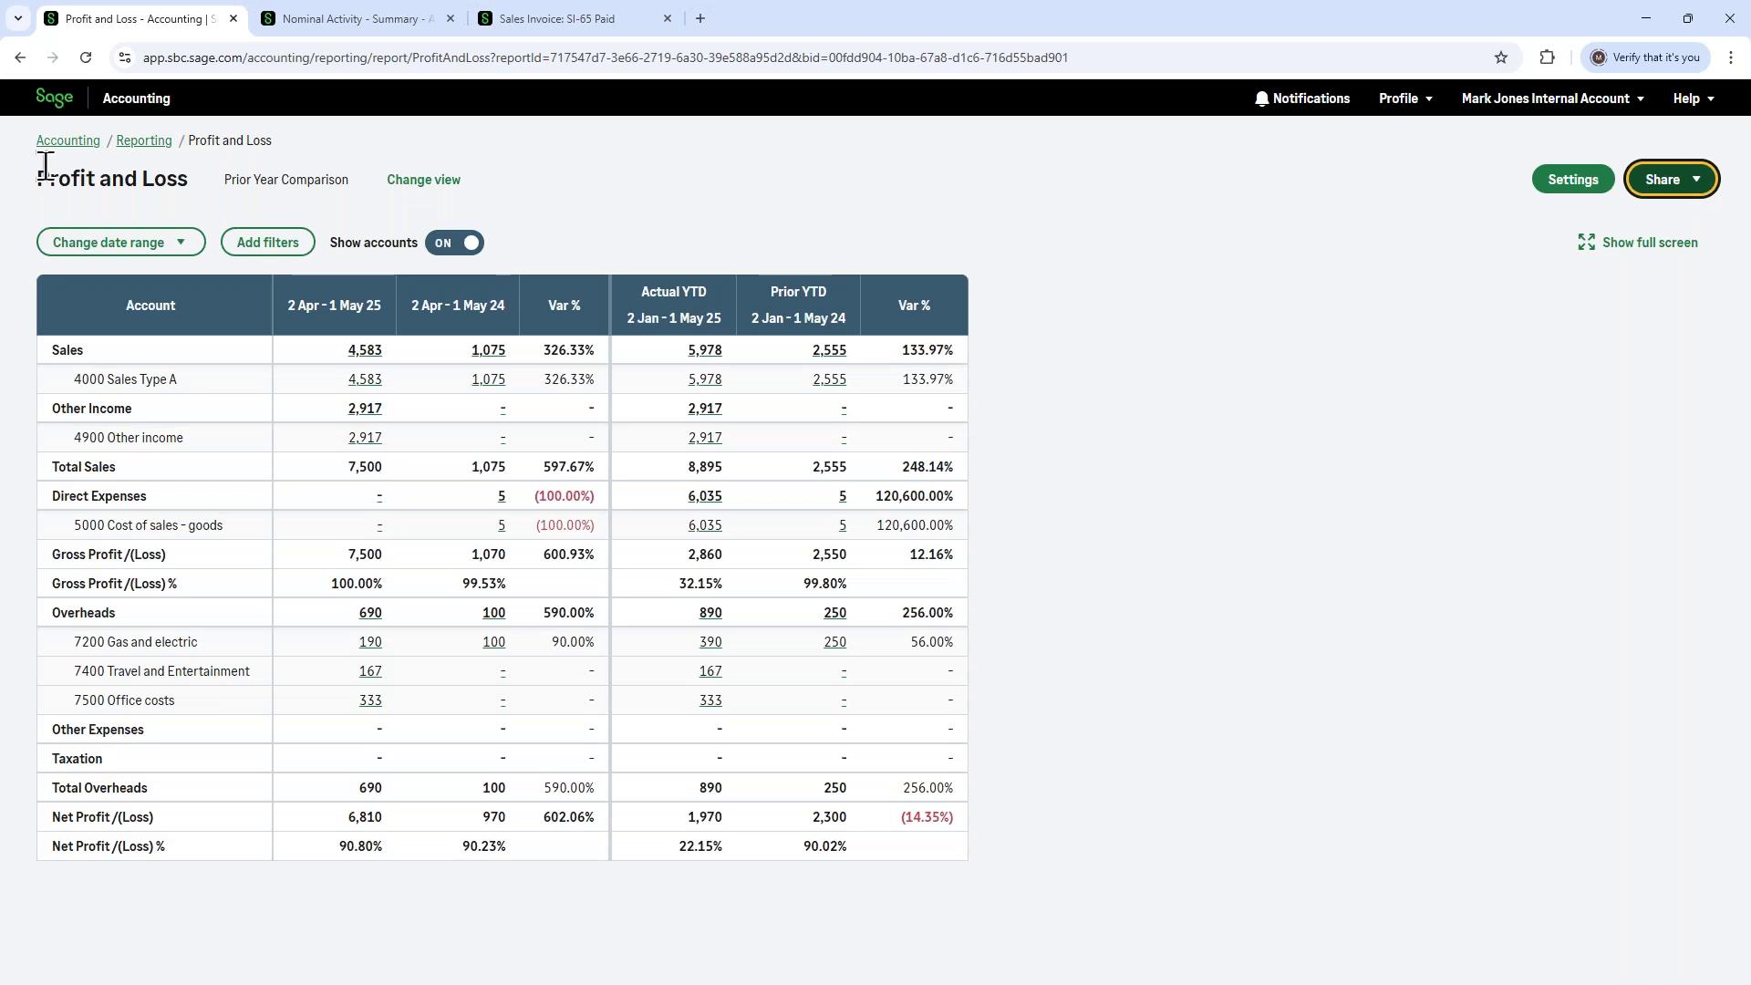
- Return to the overview of all reports and close the browser tabs holding the nominal activity report and the sales invoice
click(143, 141)
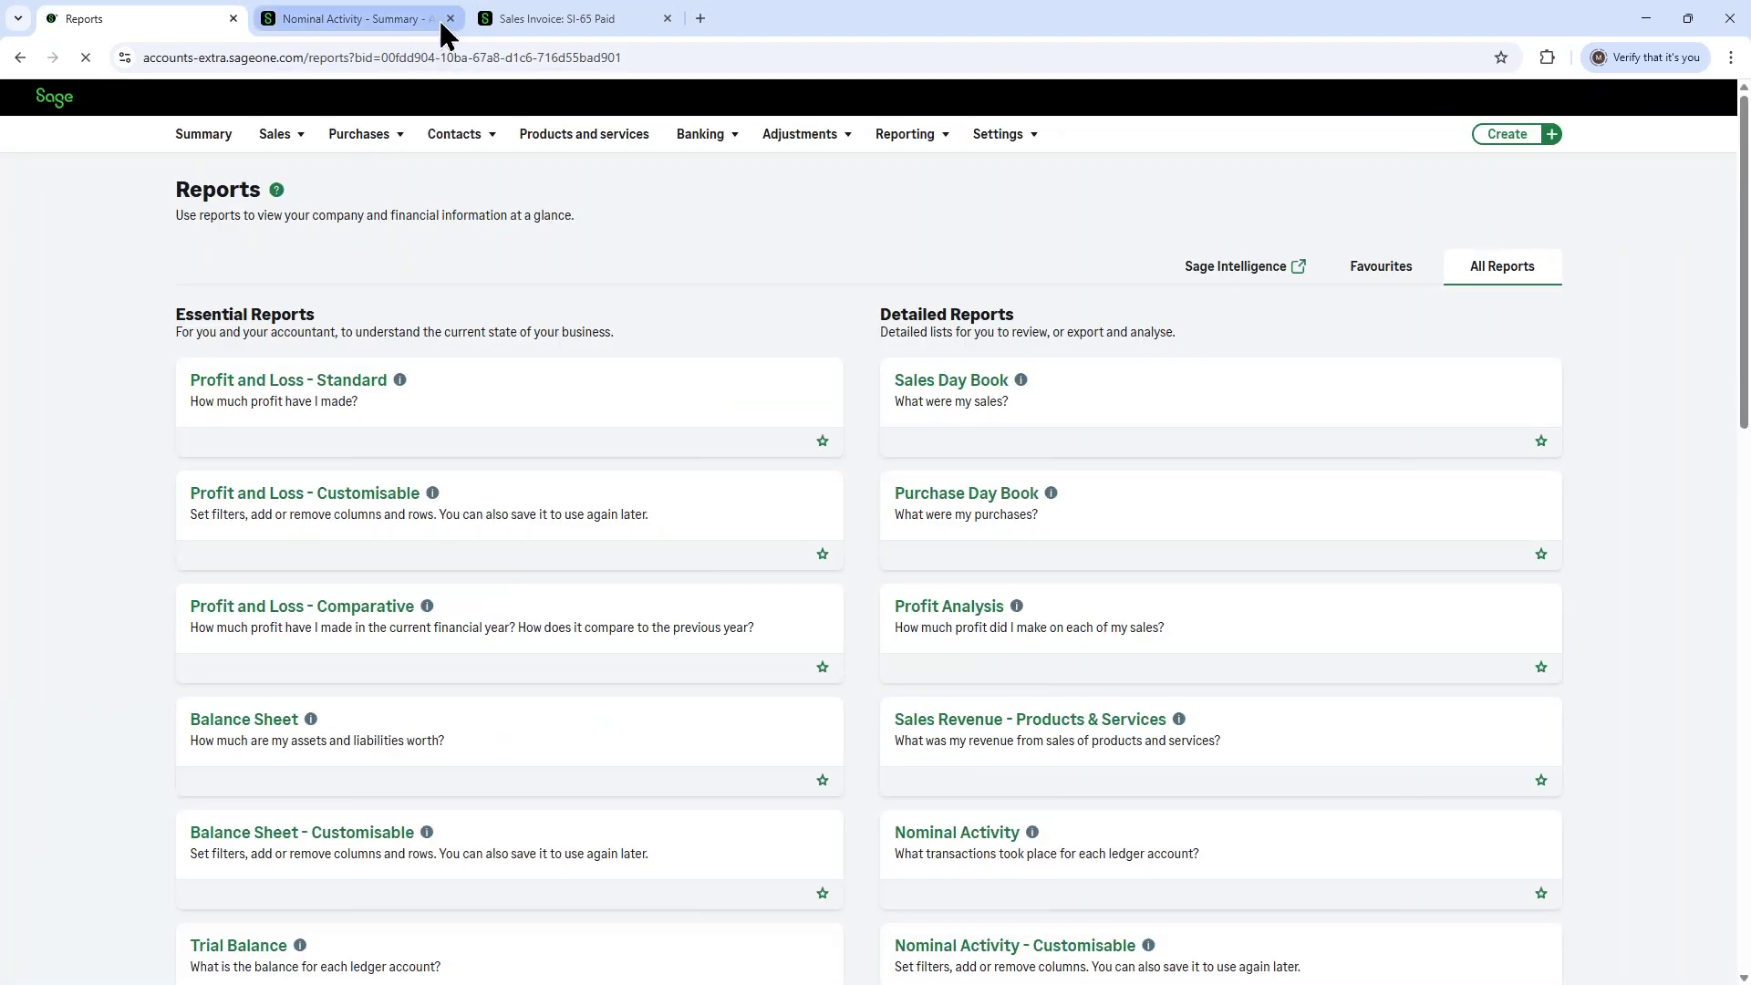
click(451, 18)
click(953, 174)
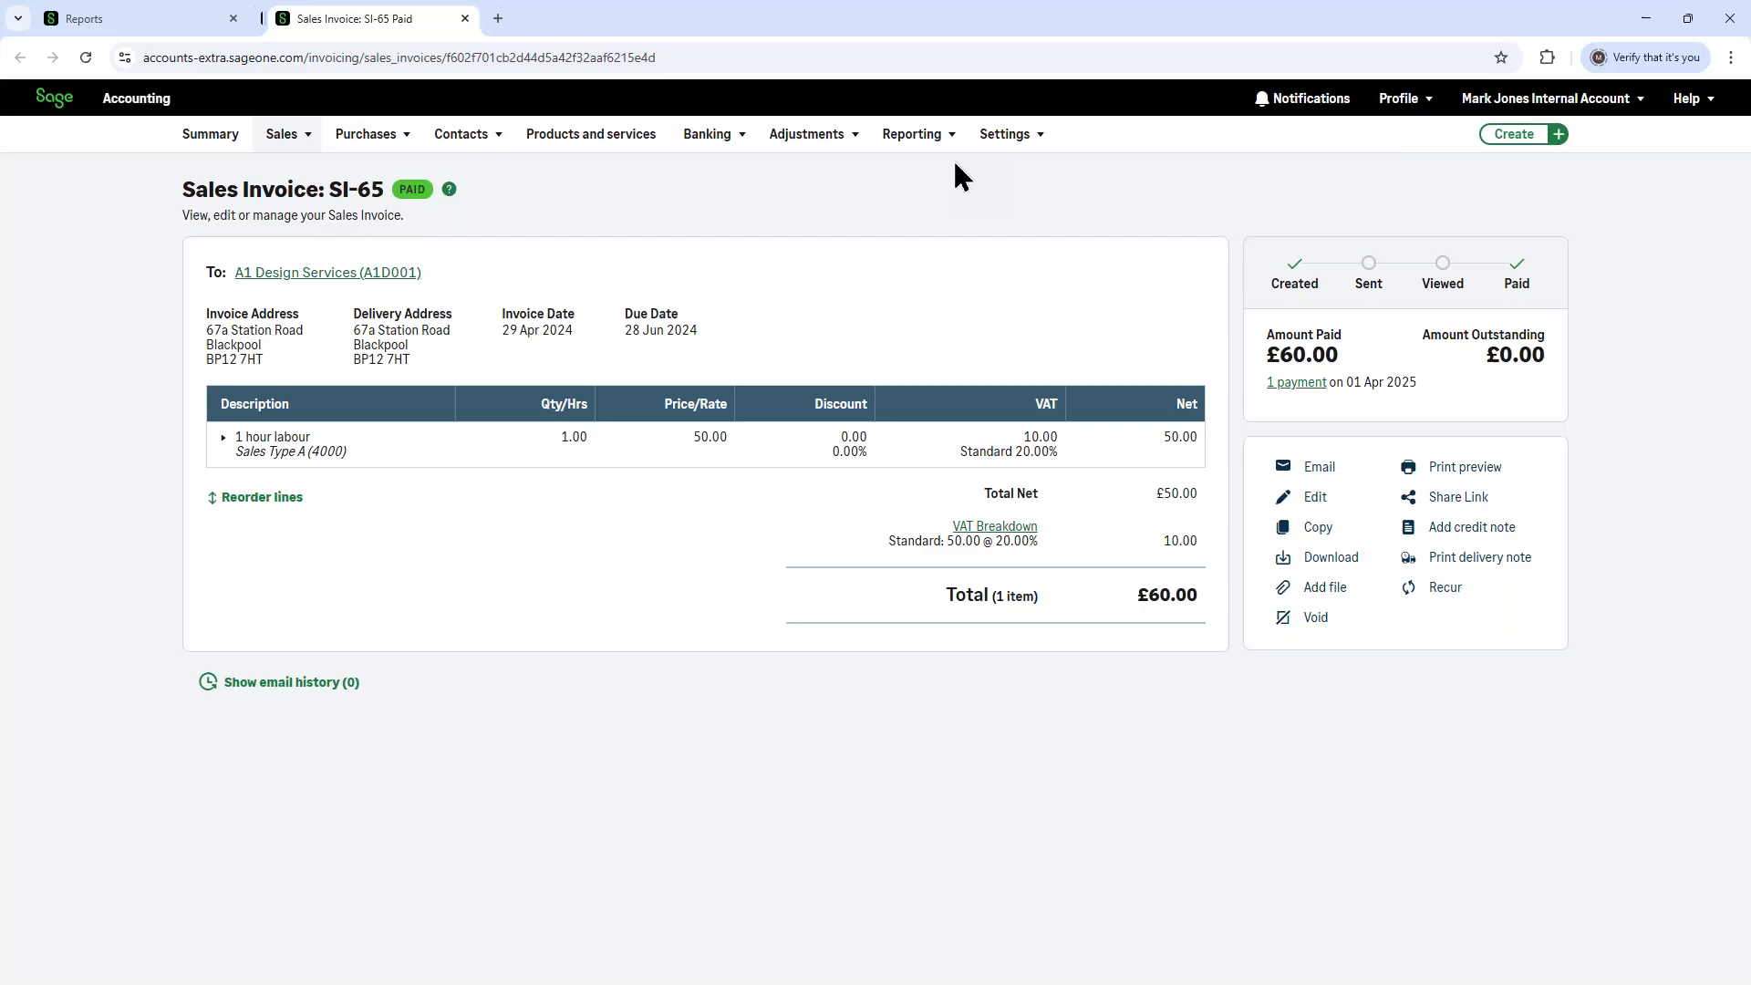
click(451, 18)
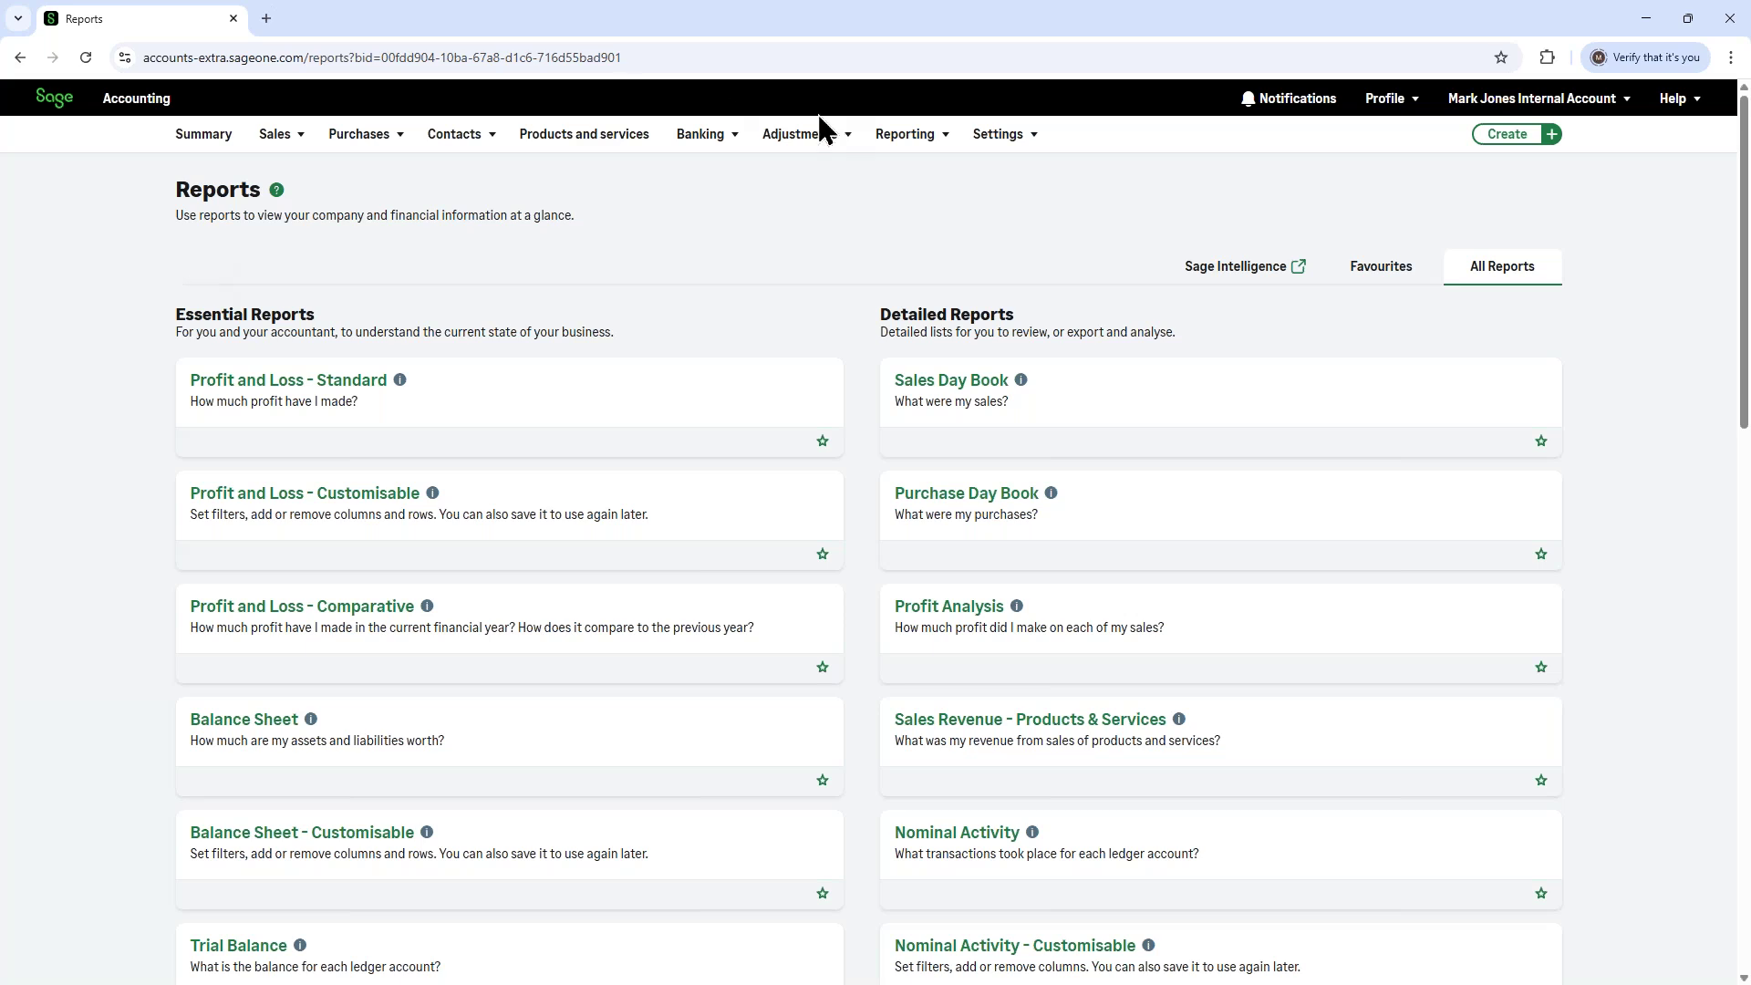
- Open the Balance Sheet report, view the detailed nominal activity for Assets - Cost (0001), and return to the report
mouse_move(908, 137)
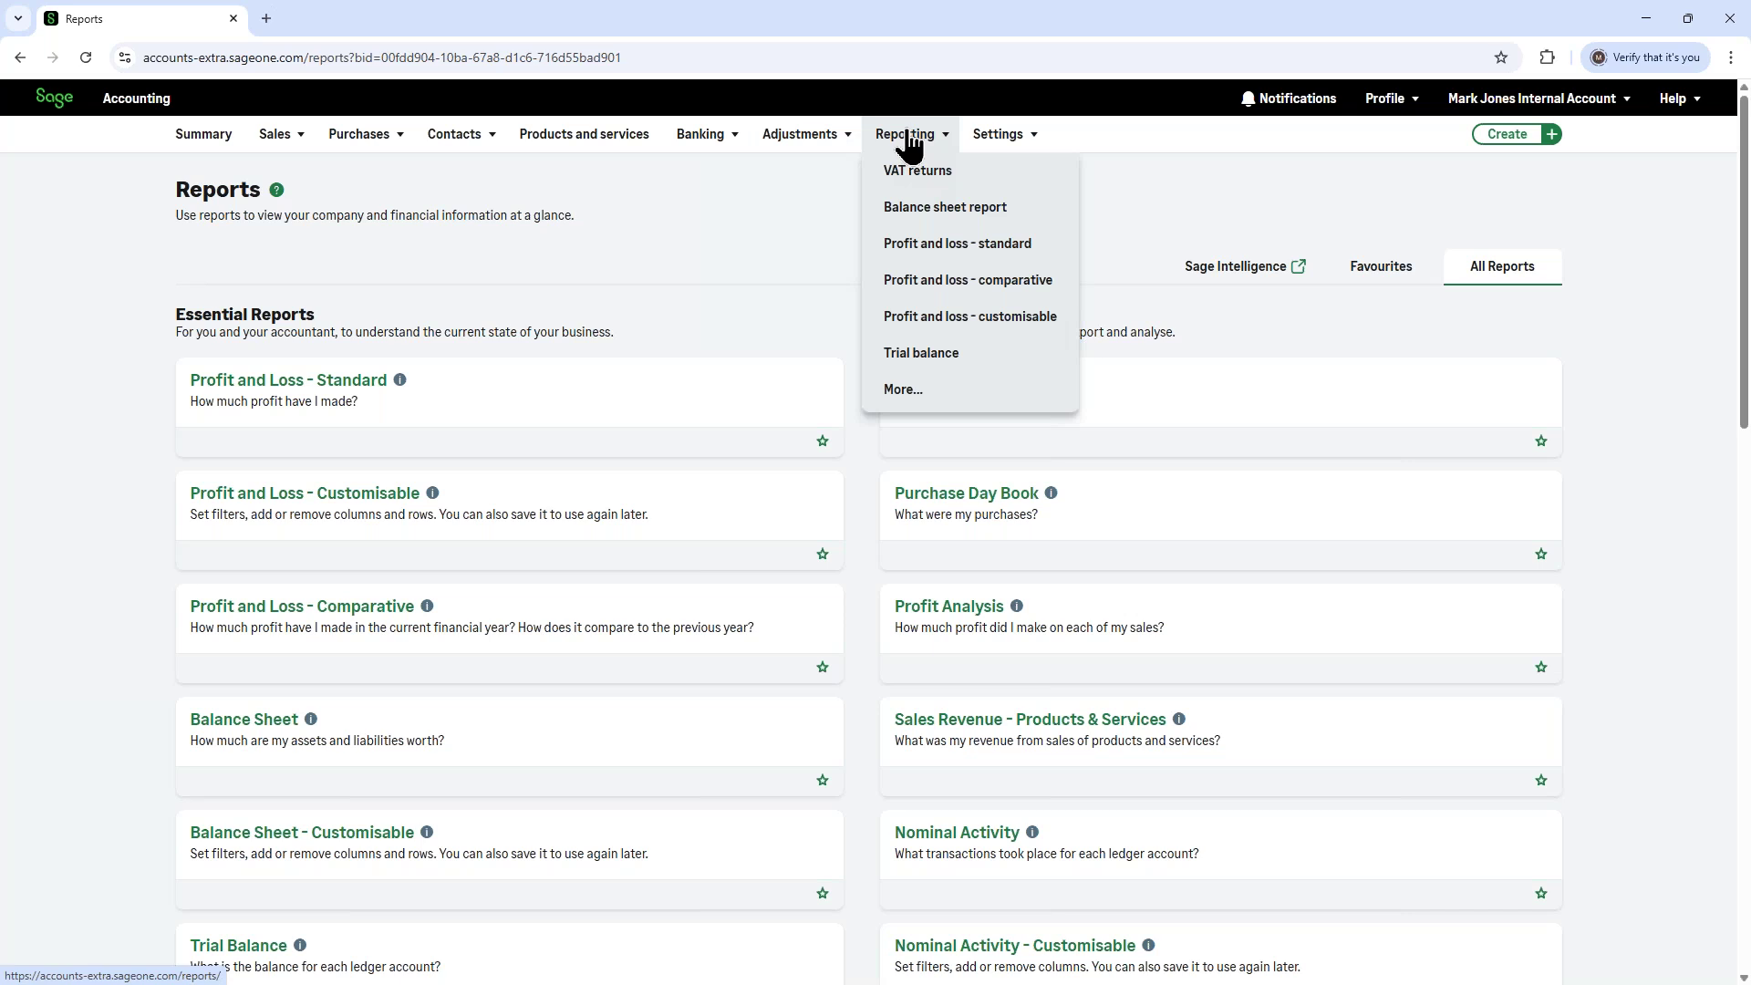
click(918, 219)
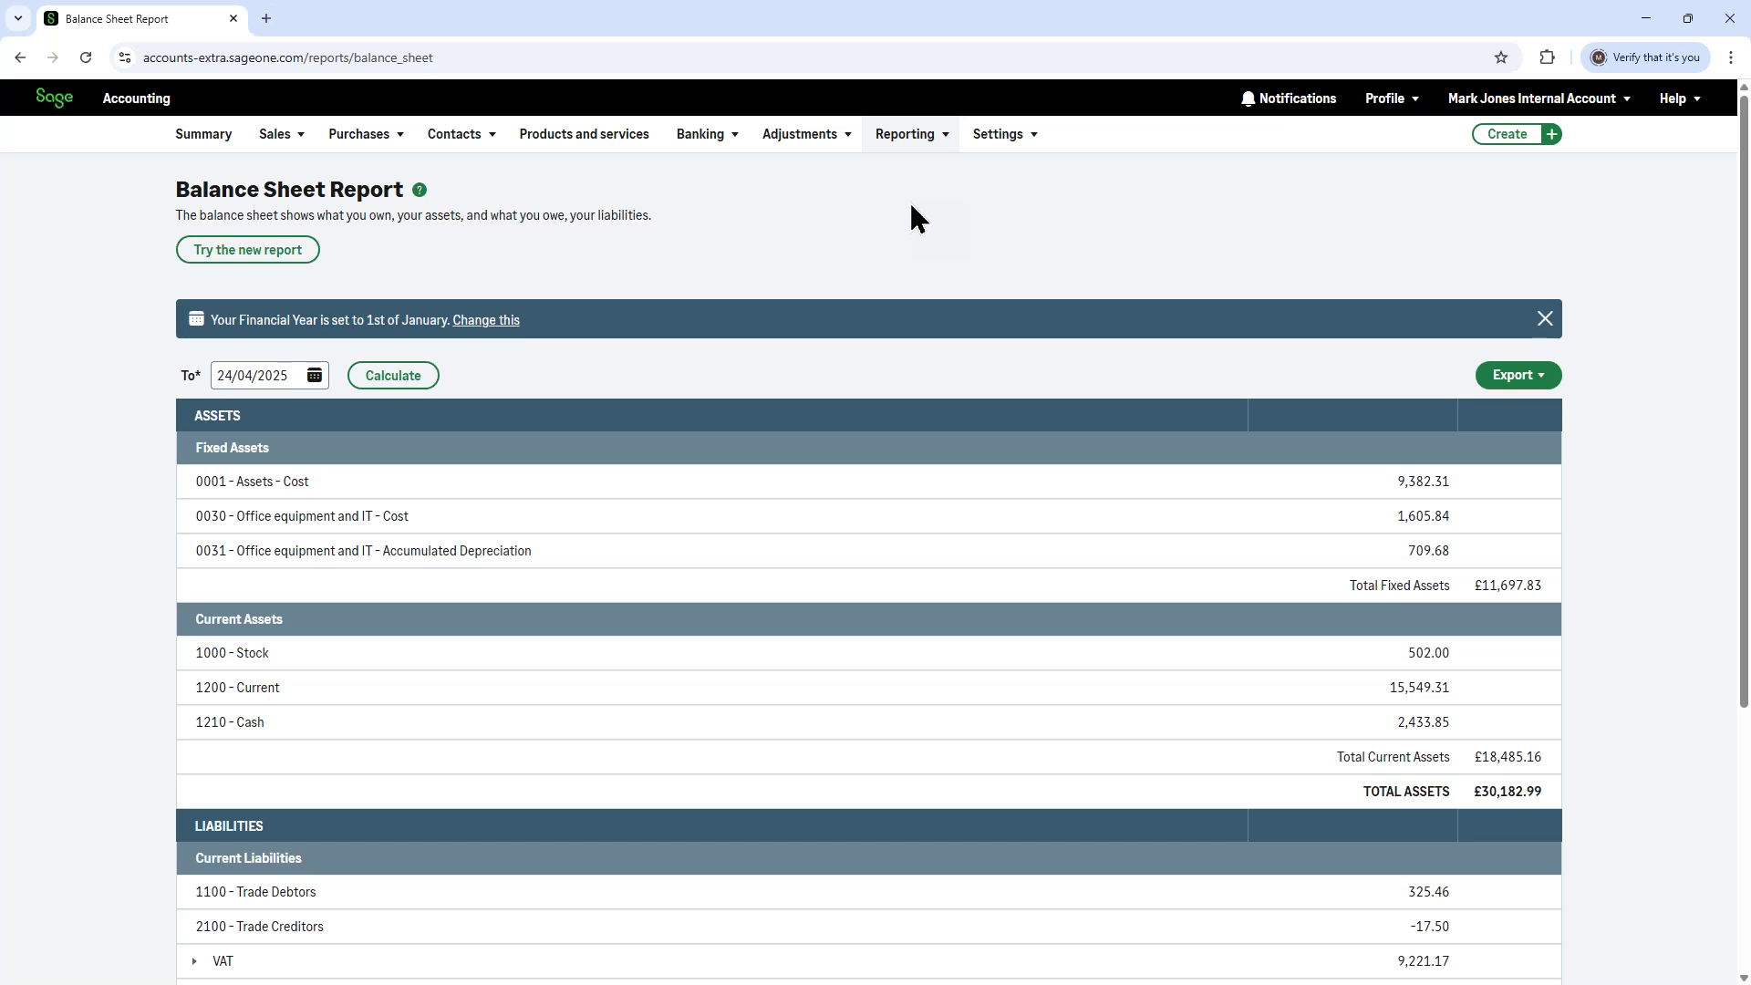
click(267, 493)
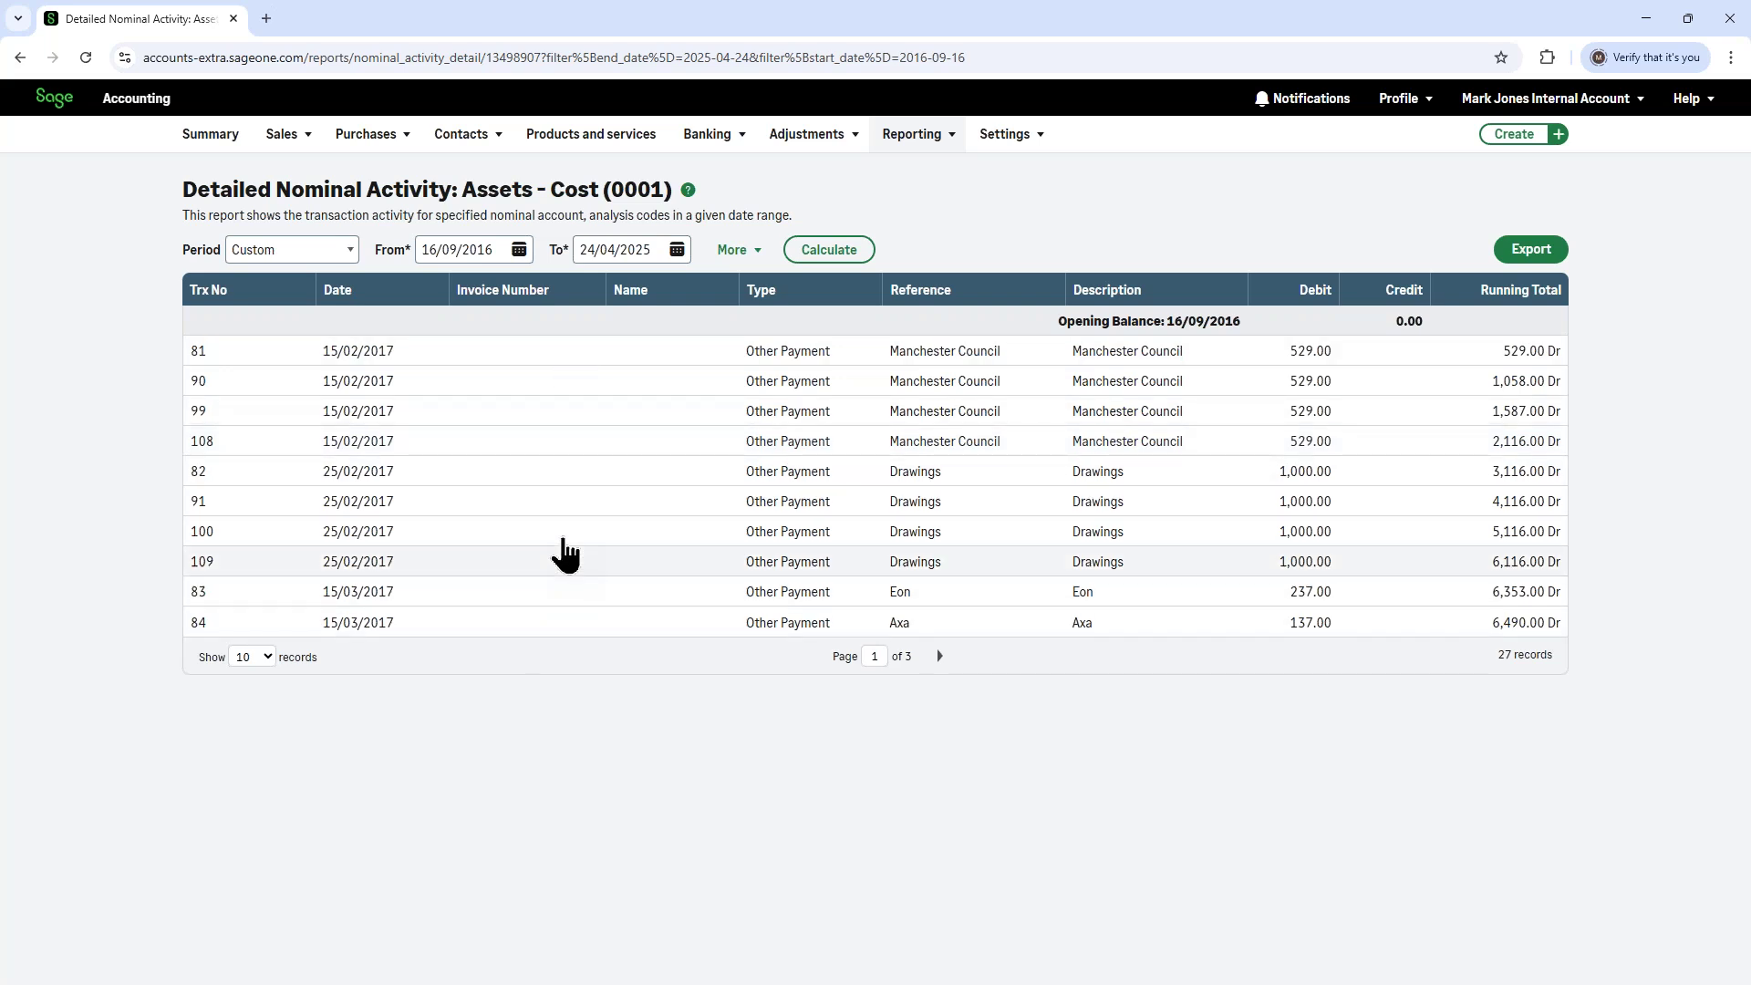
click(20, 57)
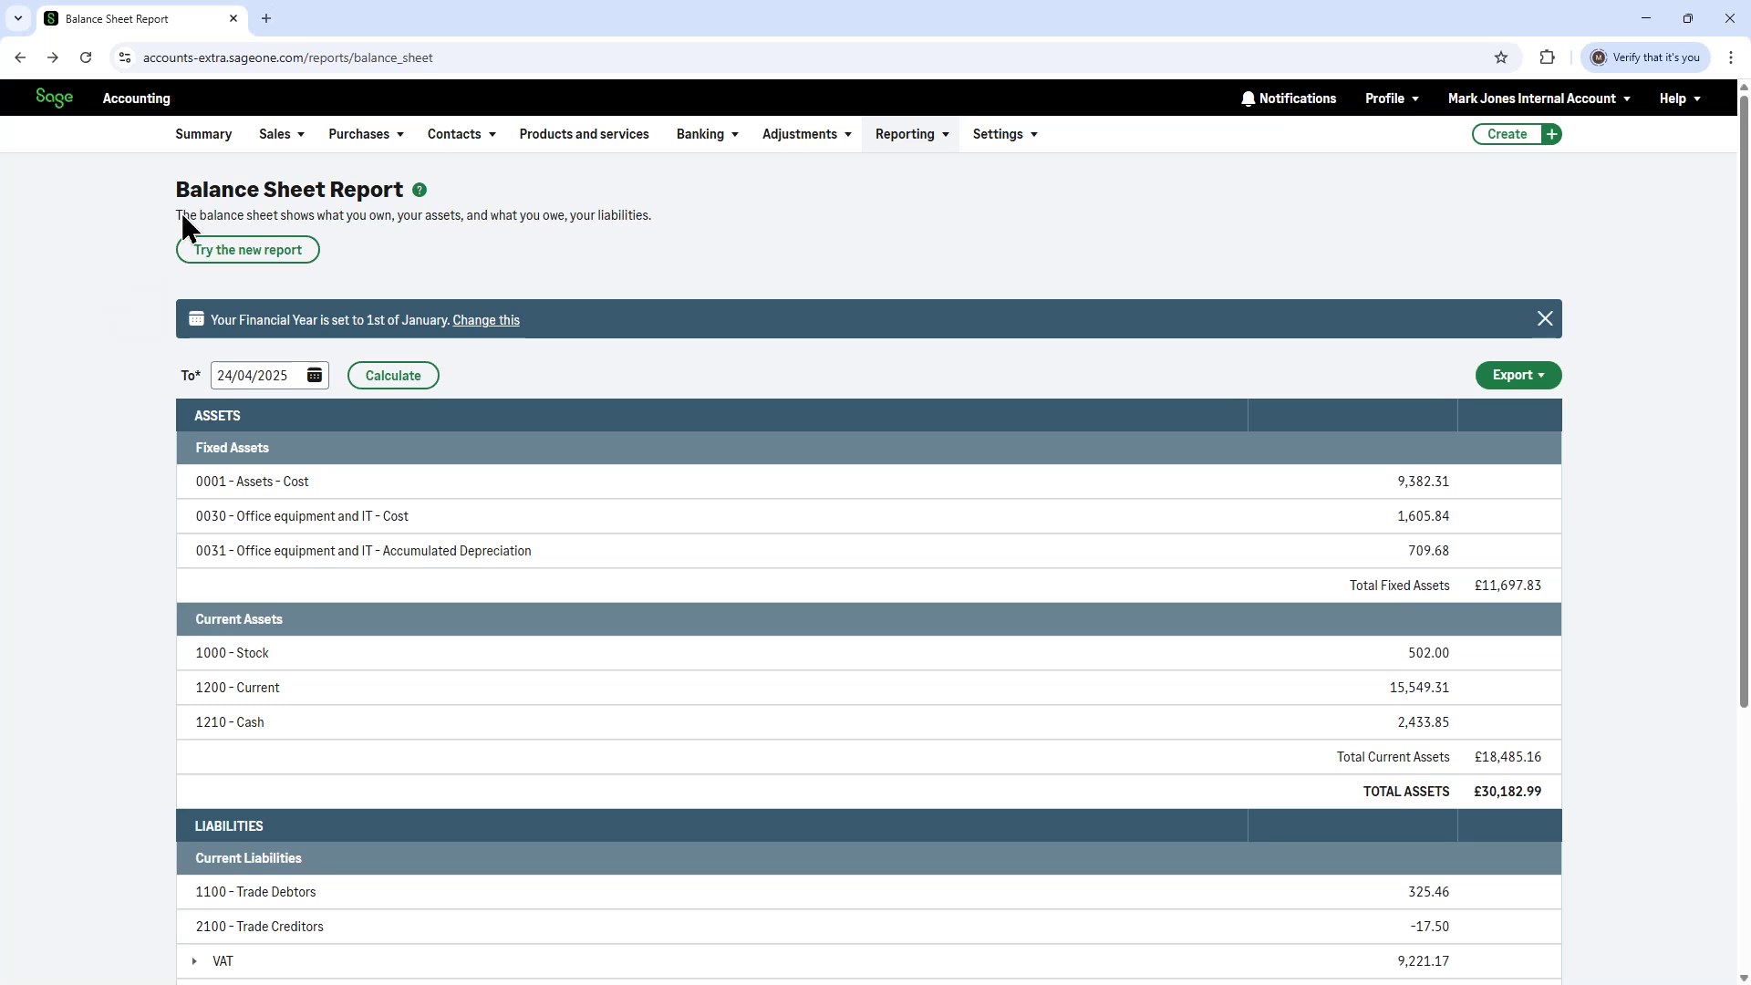
- Export the Balance Sheet report as a PDF and switch to the new version of the report
click(1517, 375)
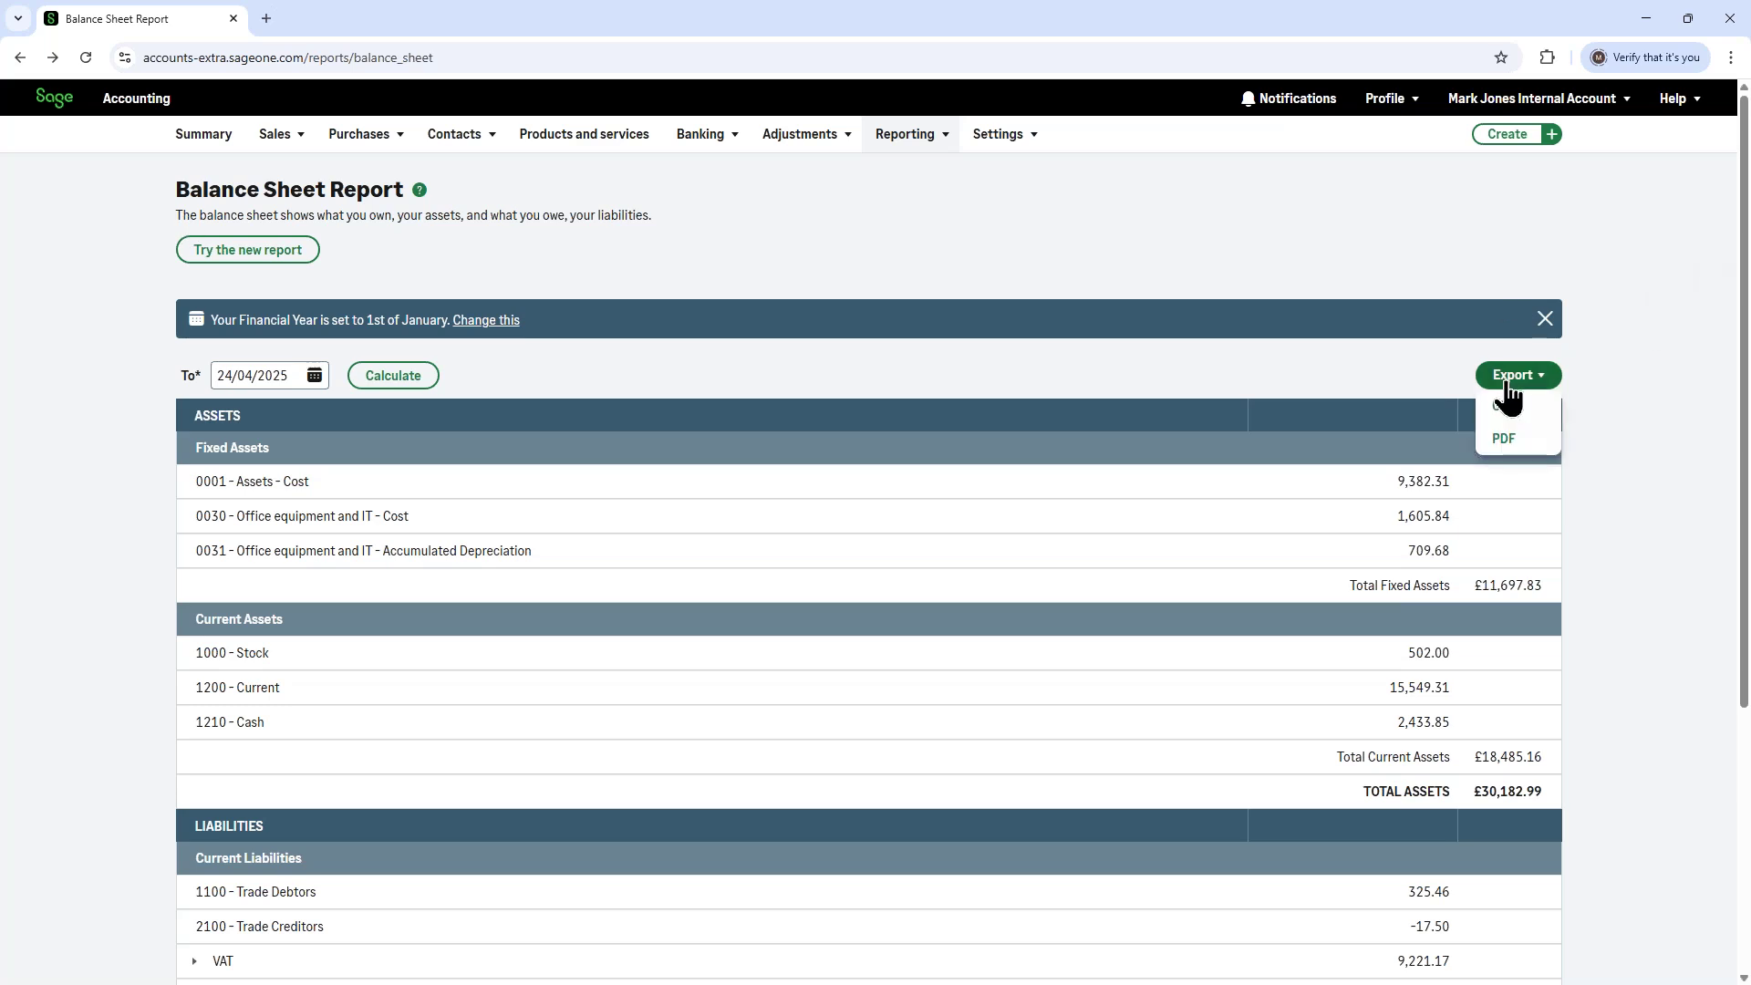
click(1500, 447)
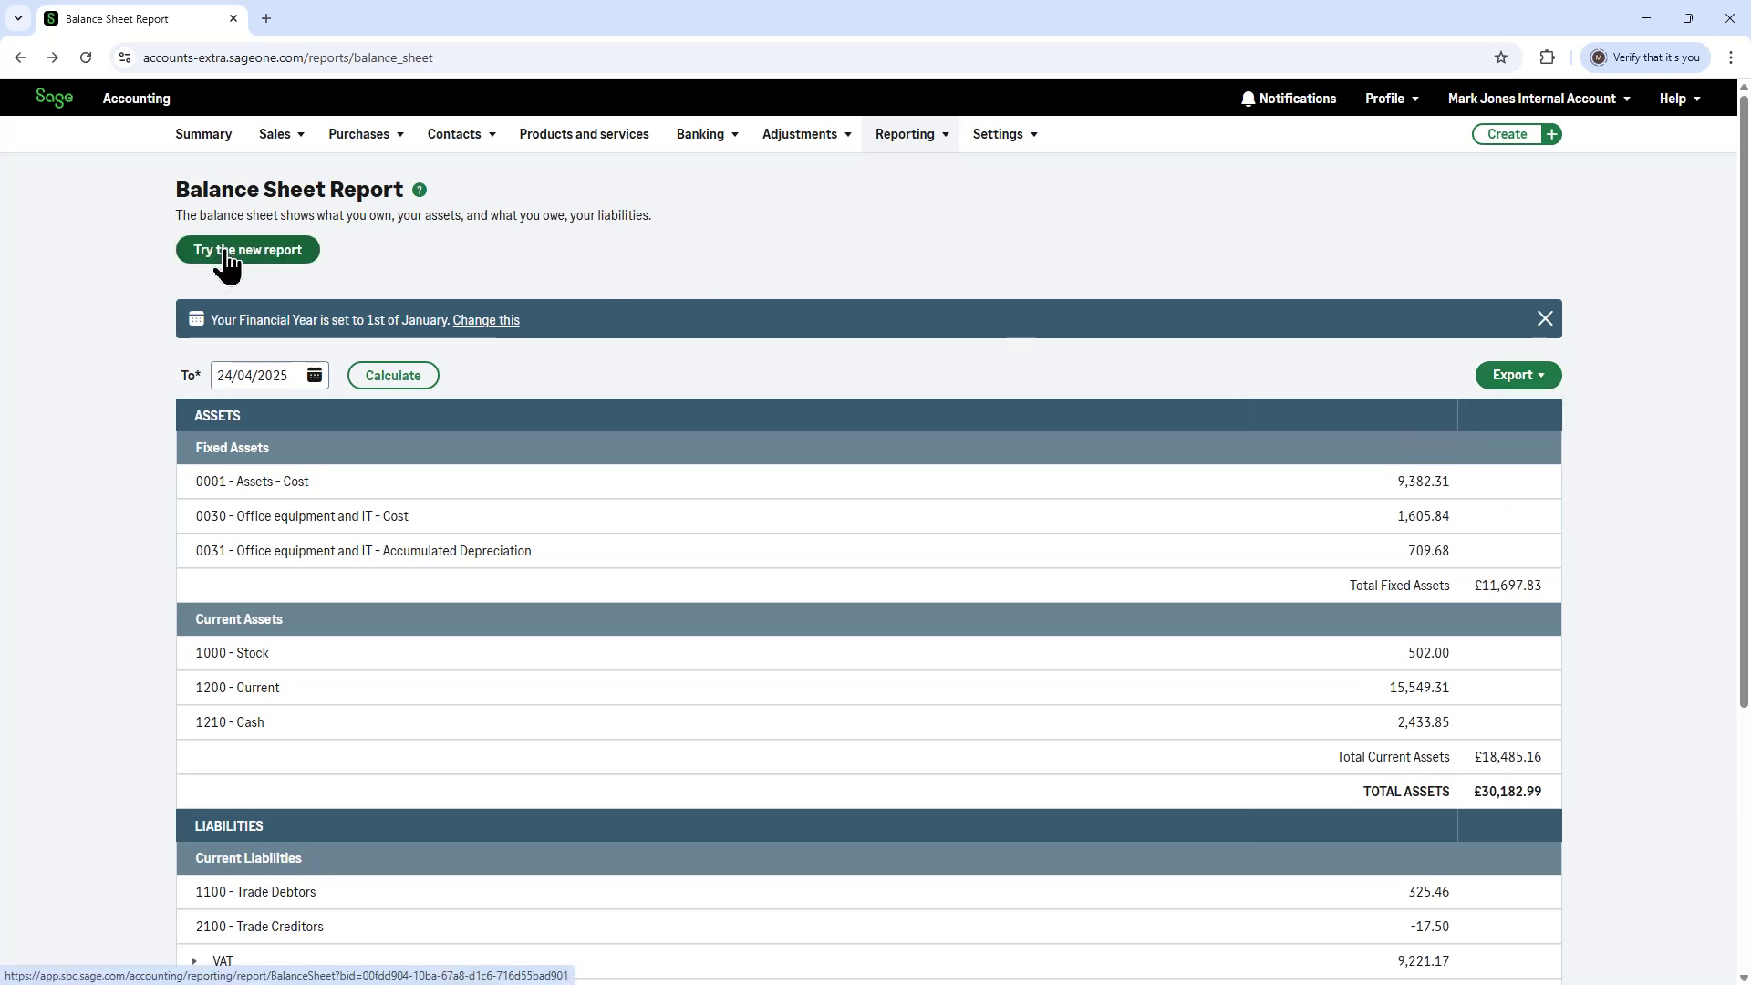
click(254, 257)
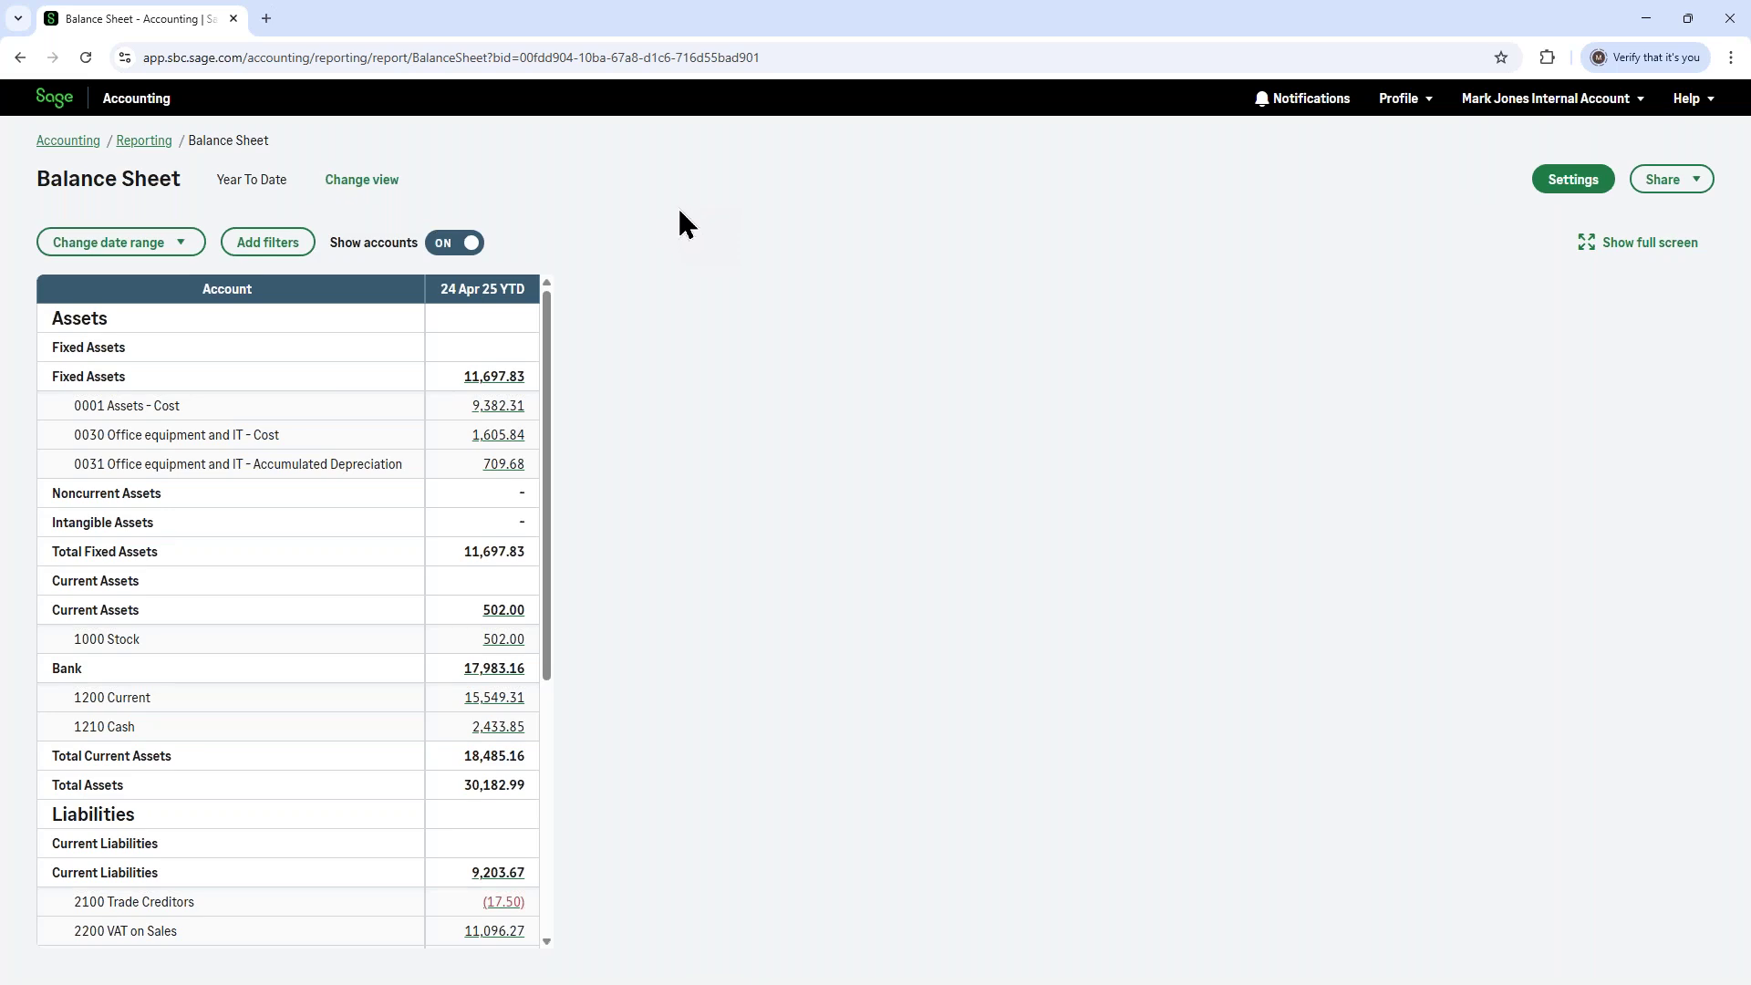
- Look through the Sage views available for the Balance Sheet without running a different one
click(372, 182)
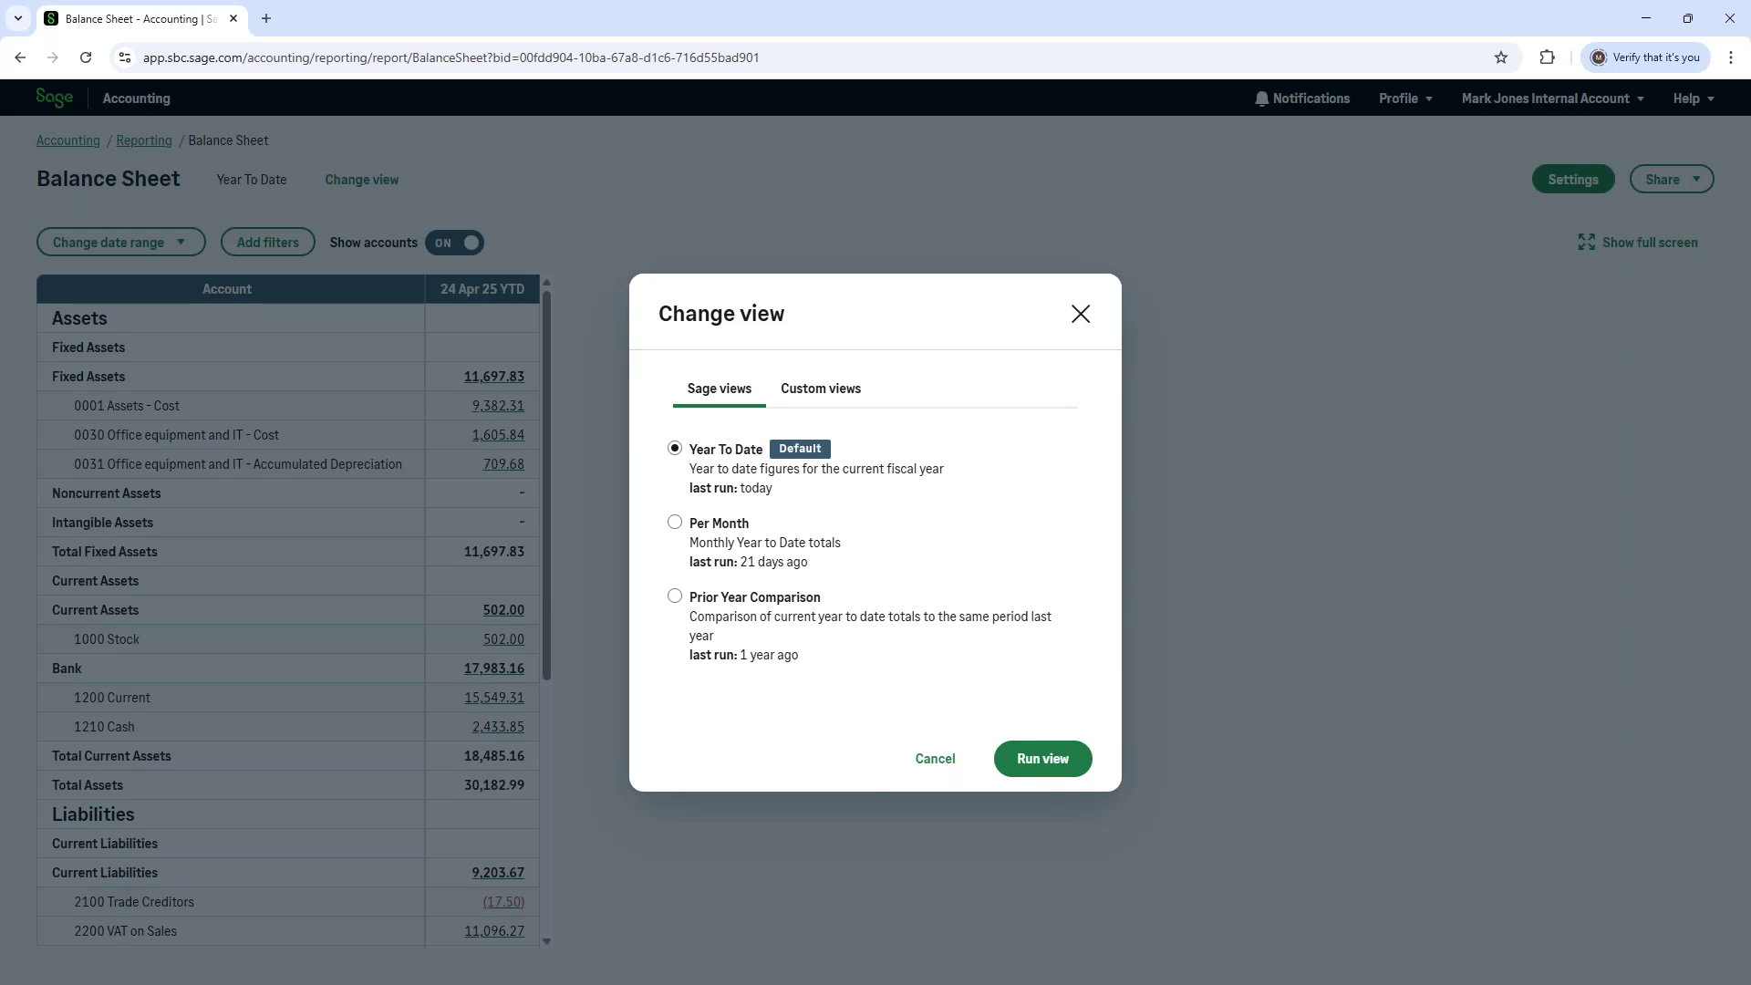
click(716, 447)
click(741, 534)
click(1081, 319)
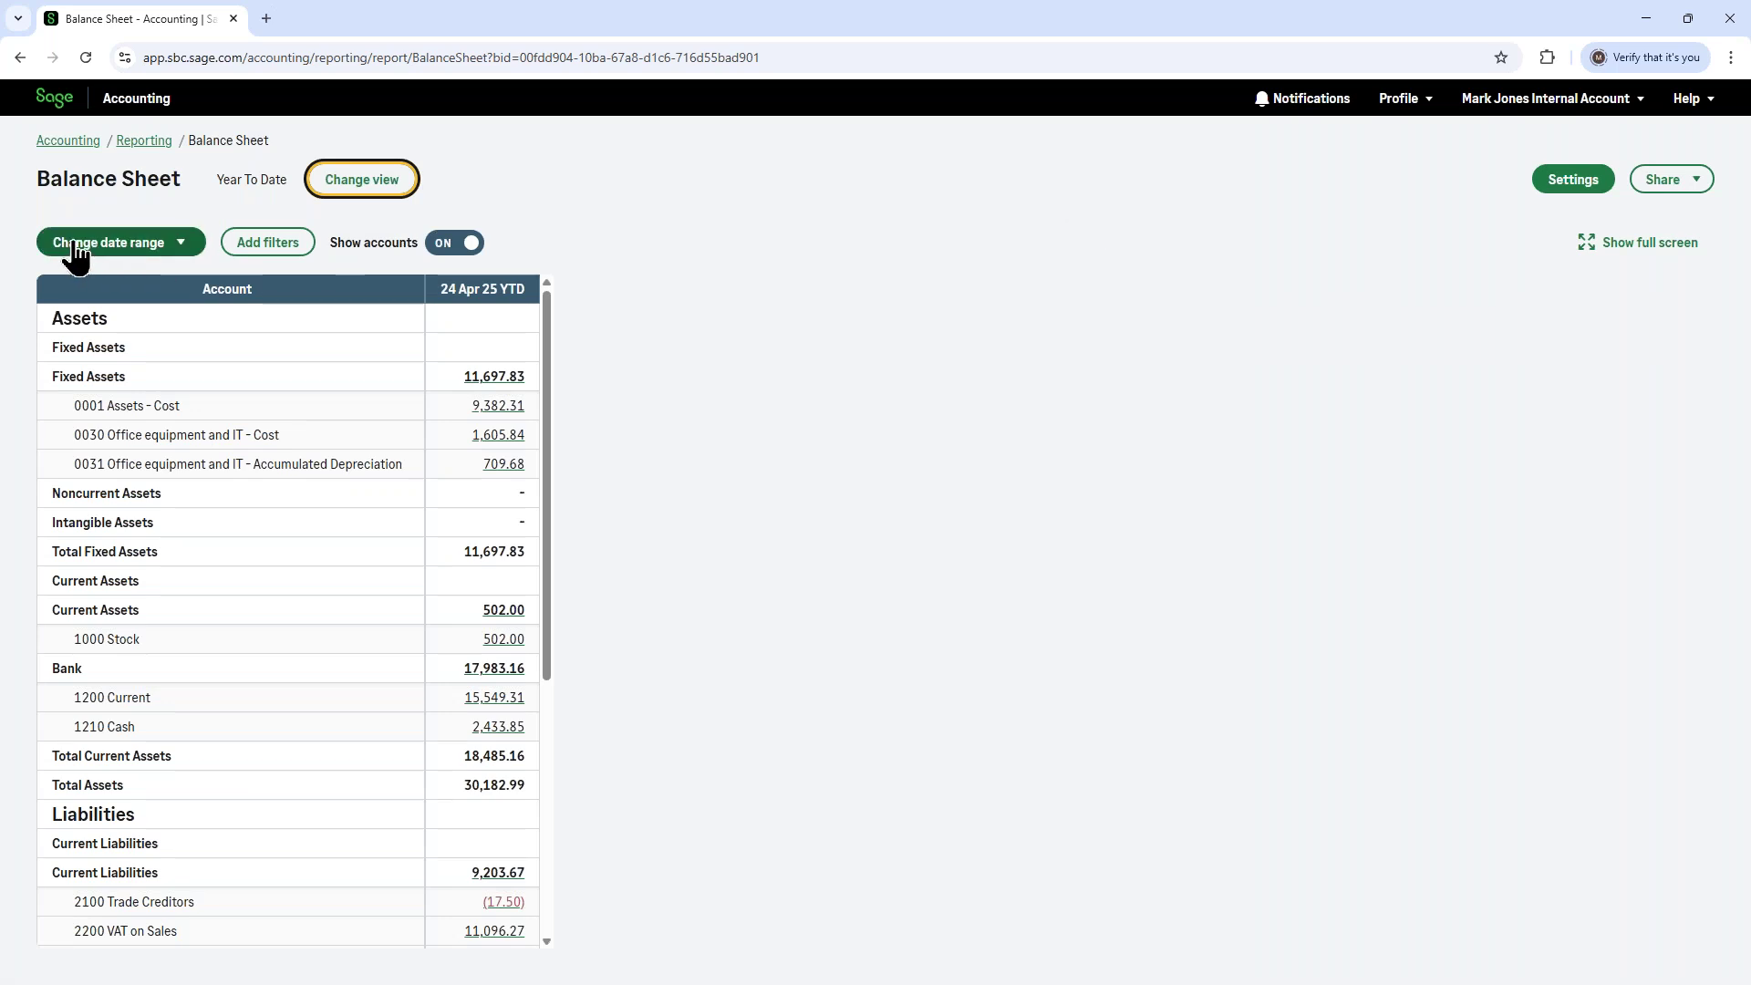
- Look through the date range choices available for the Balance Sheet, leaving the year-to-date range in place
click(77, 255)
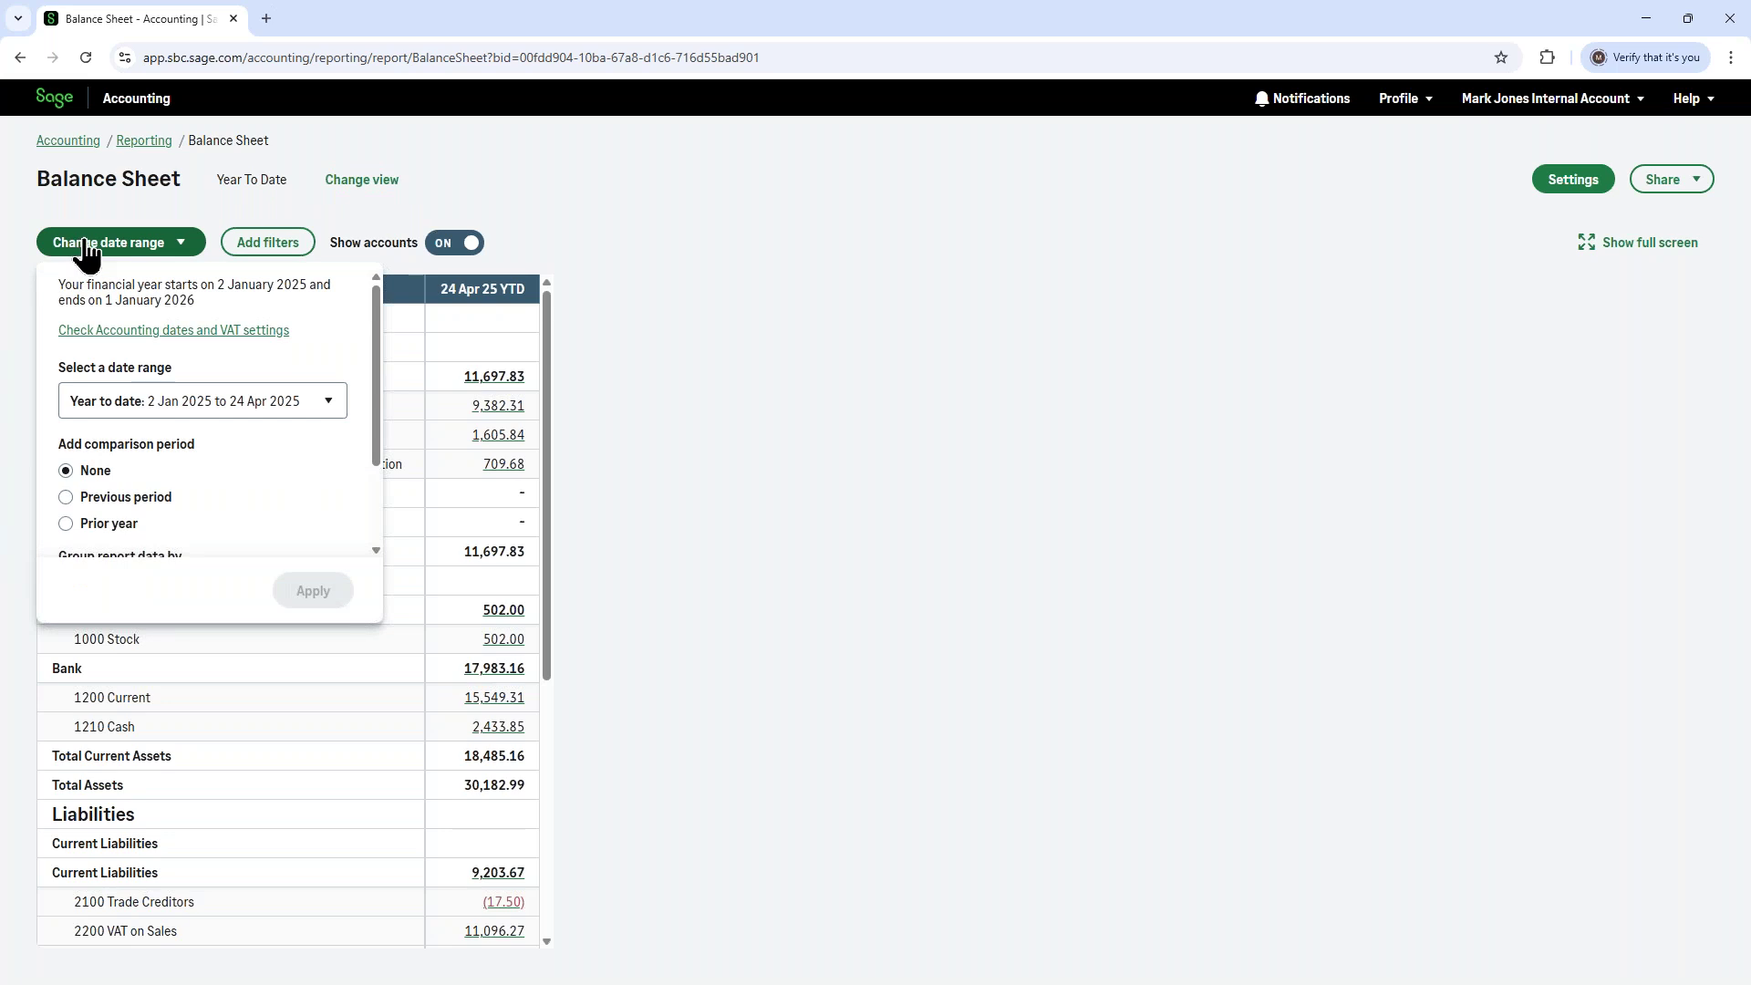
click(212, 418)
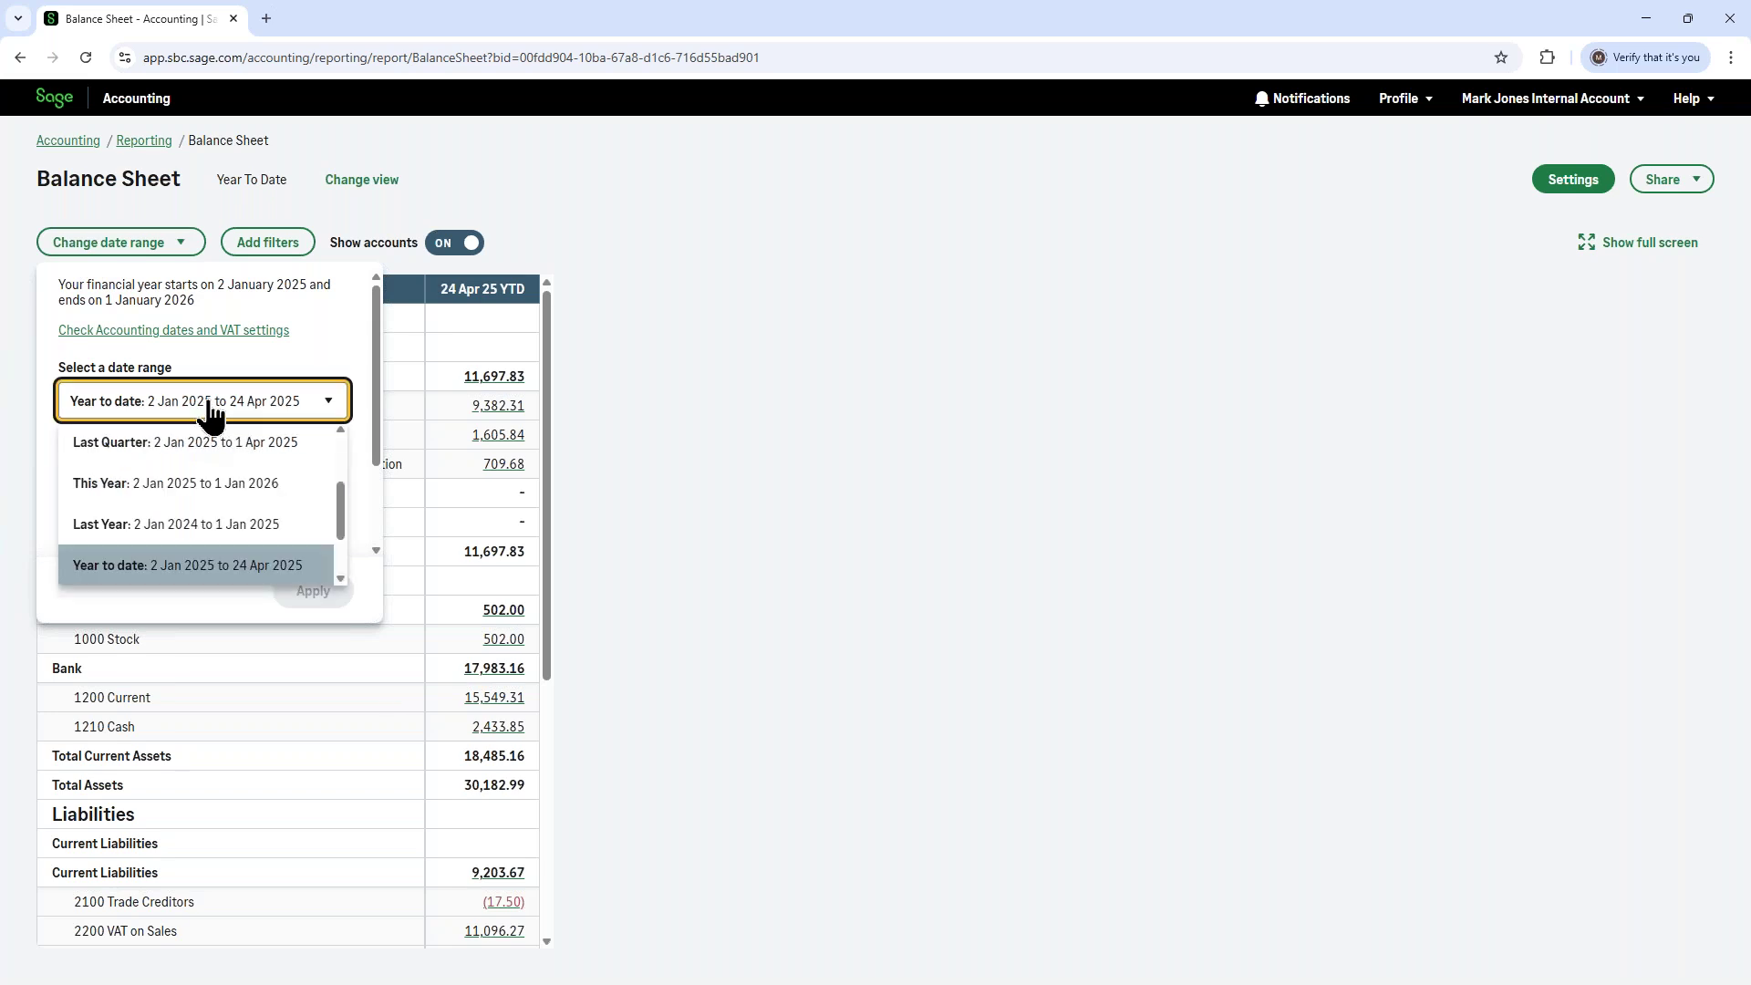
scroll(201, 481, up, 3)
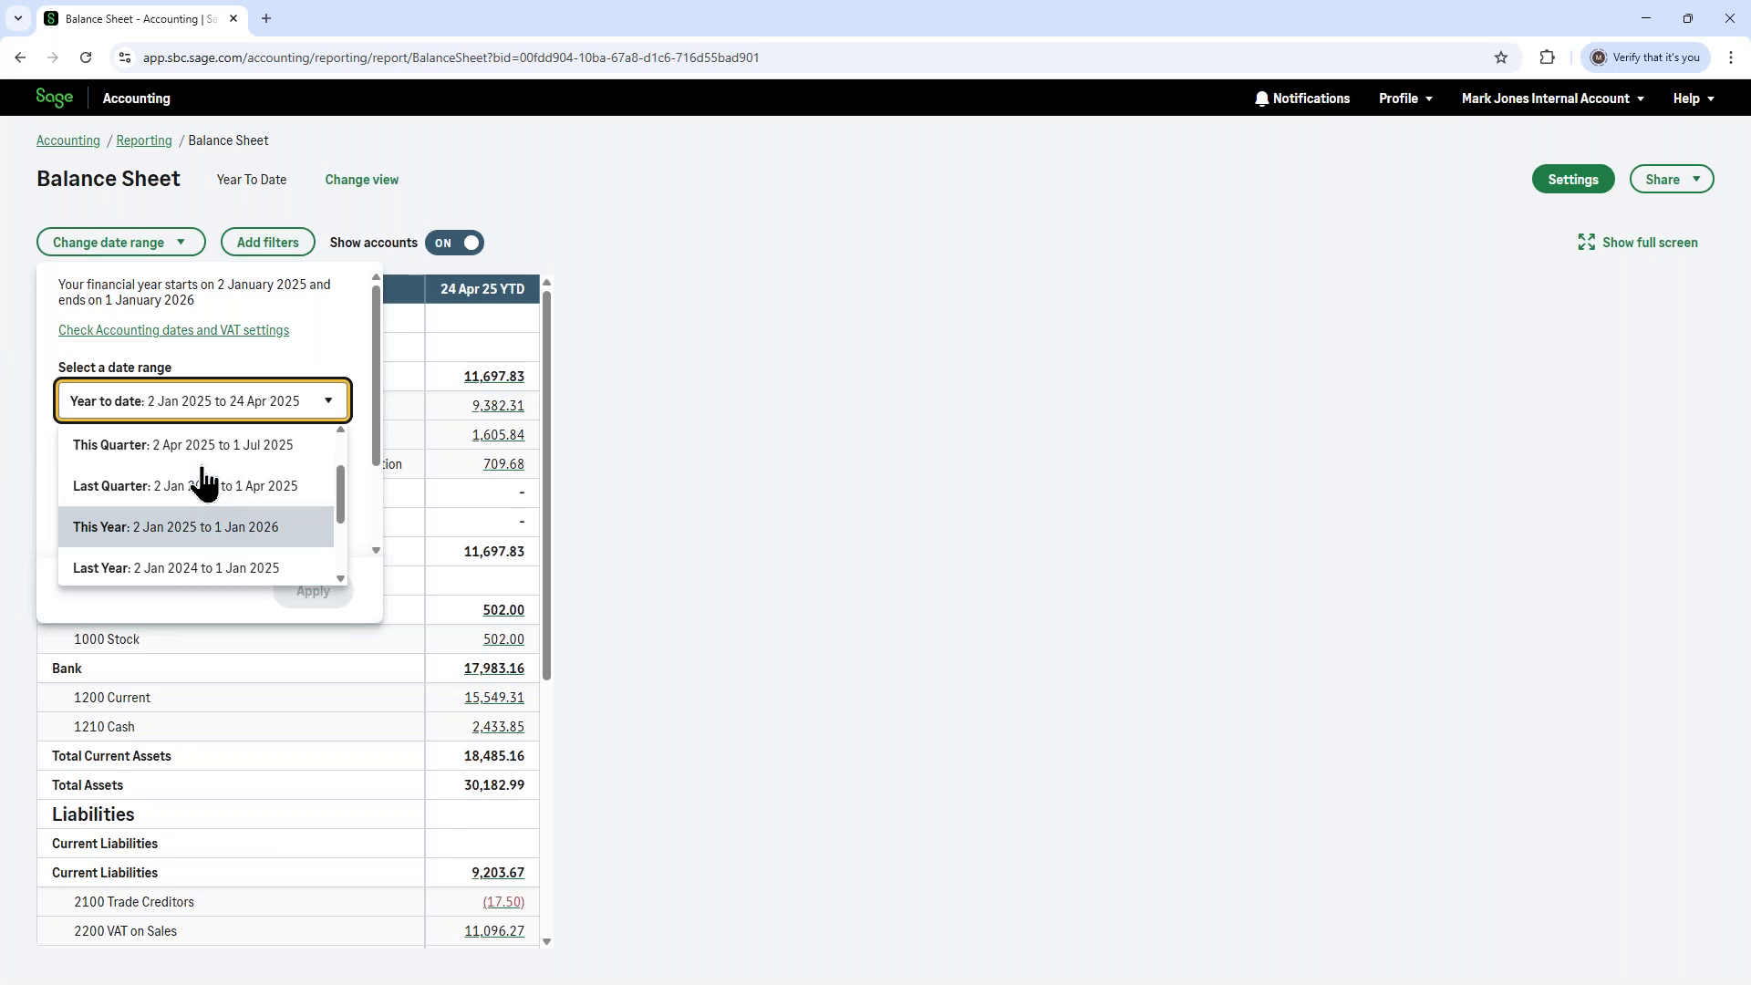
scroll(205, 481, down, 4)
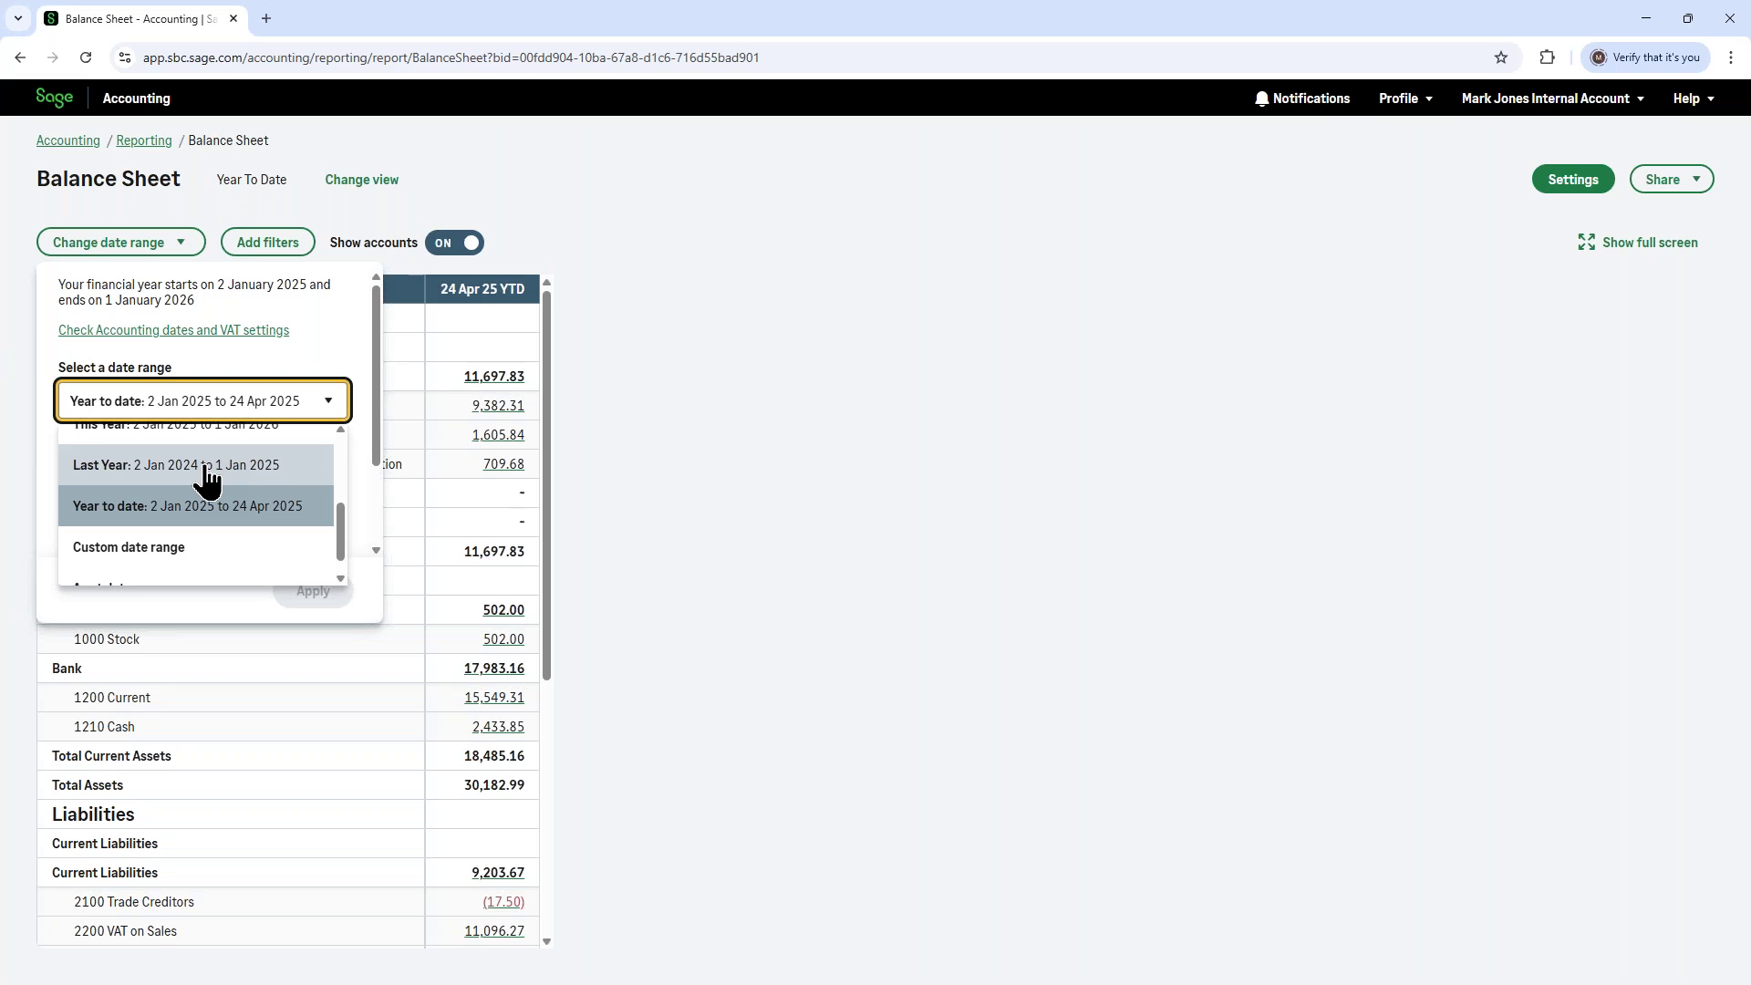
click(785, 471)
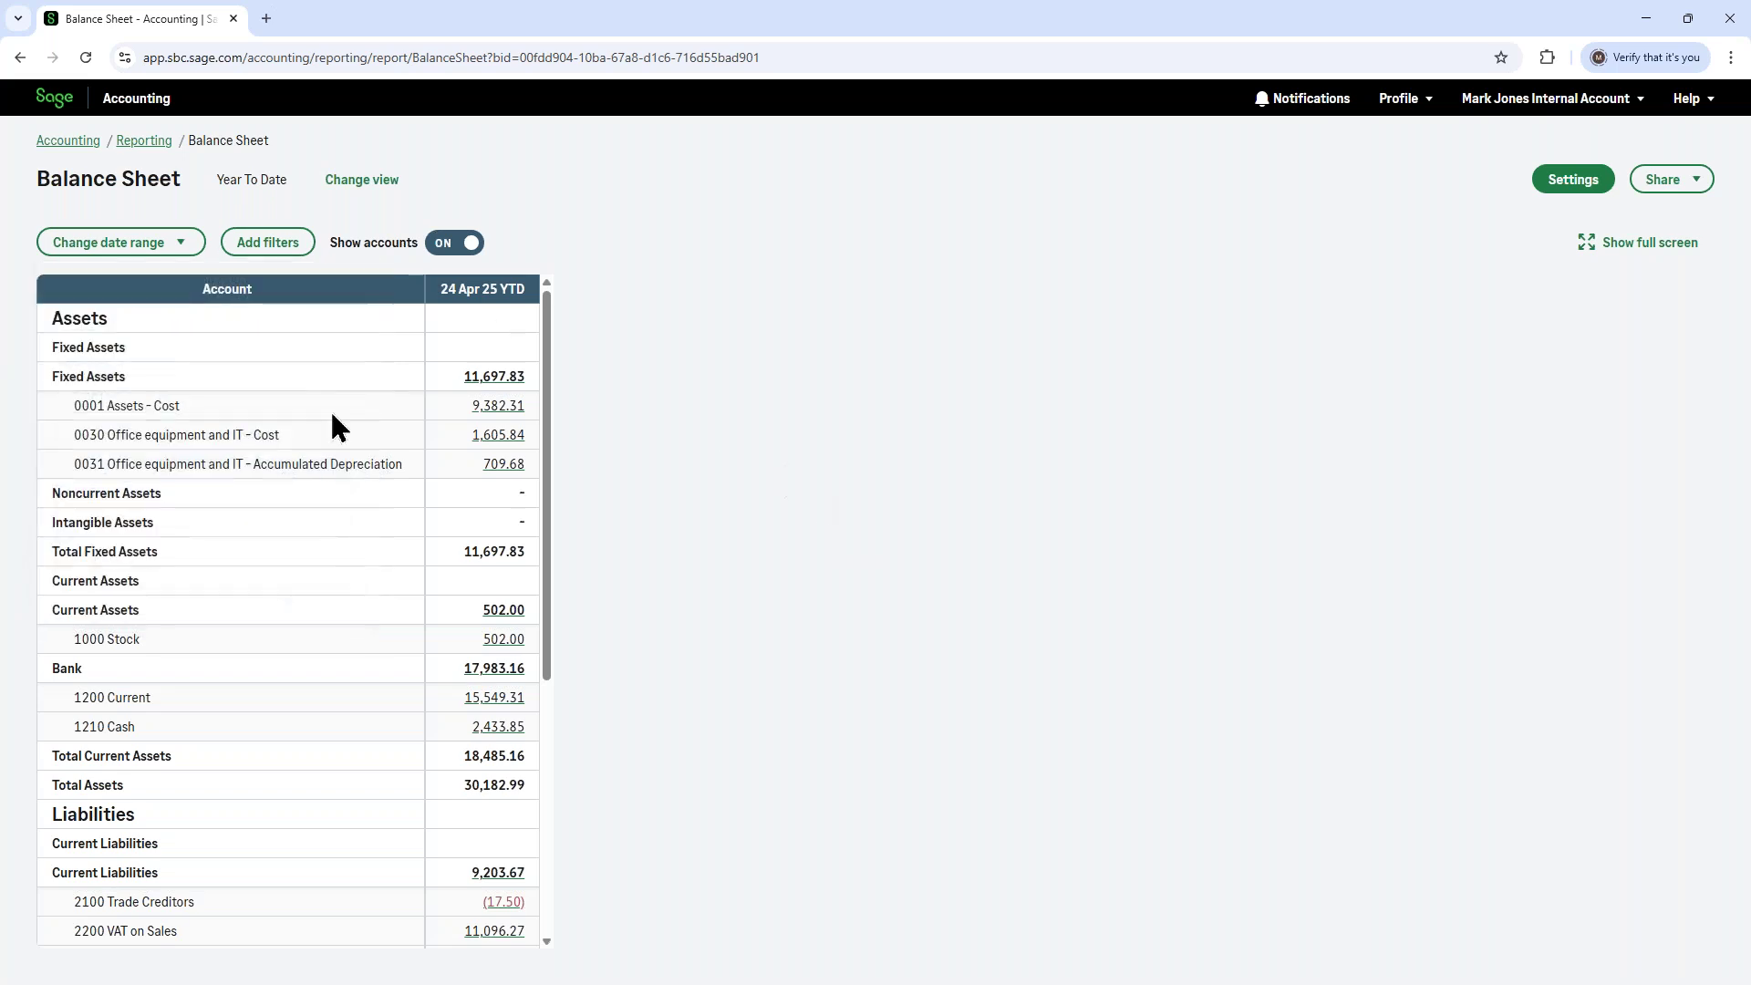
- Add a previous period comparison to the Balance Sheet with variances shown as amounts, and apply it
click(136, 242)
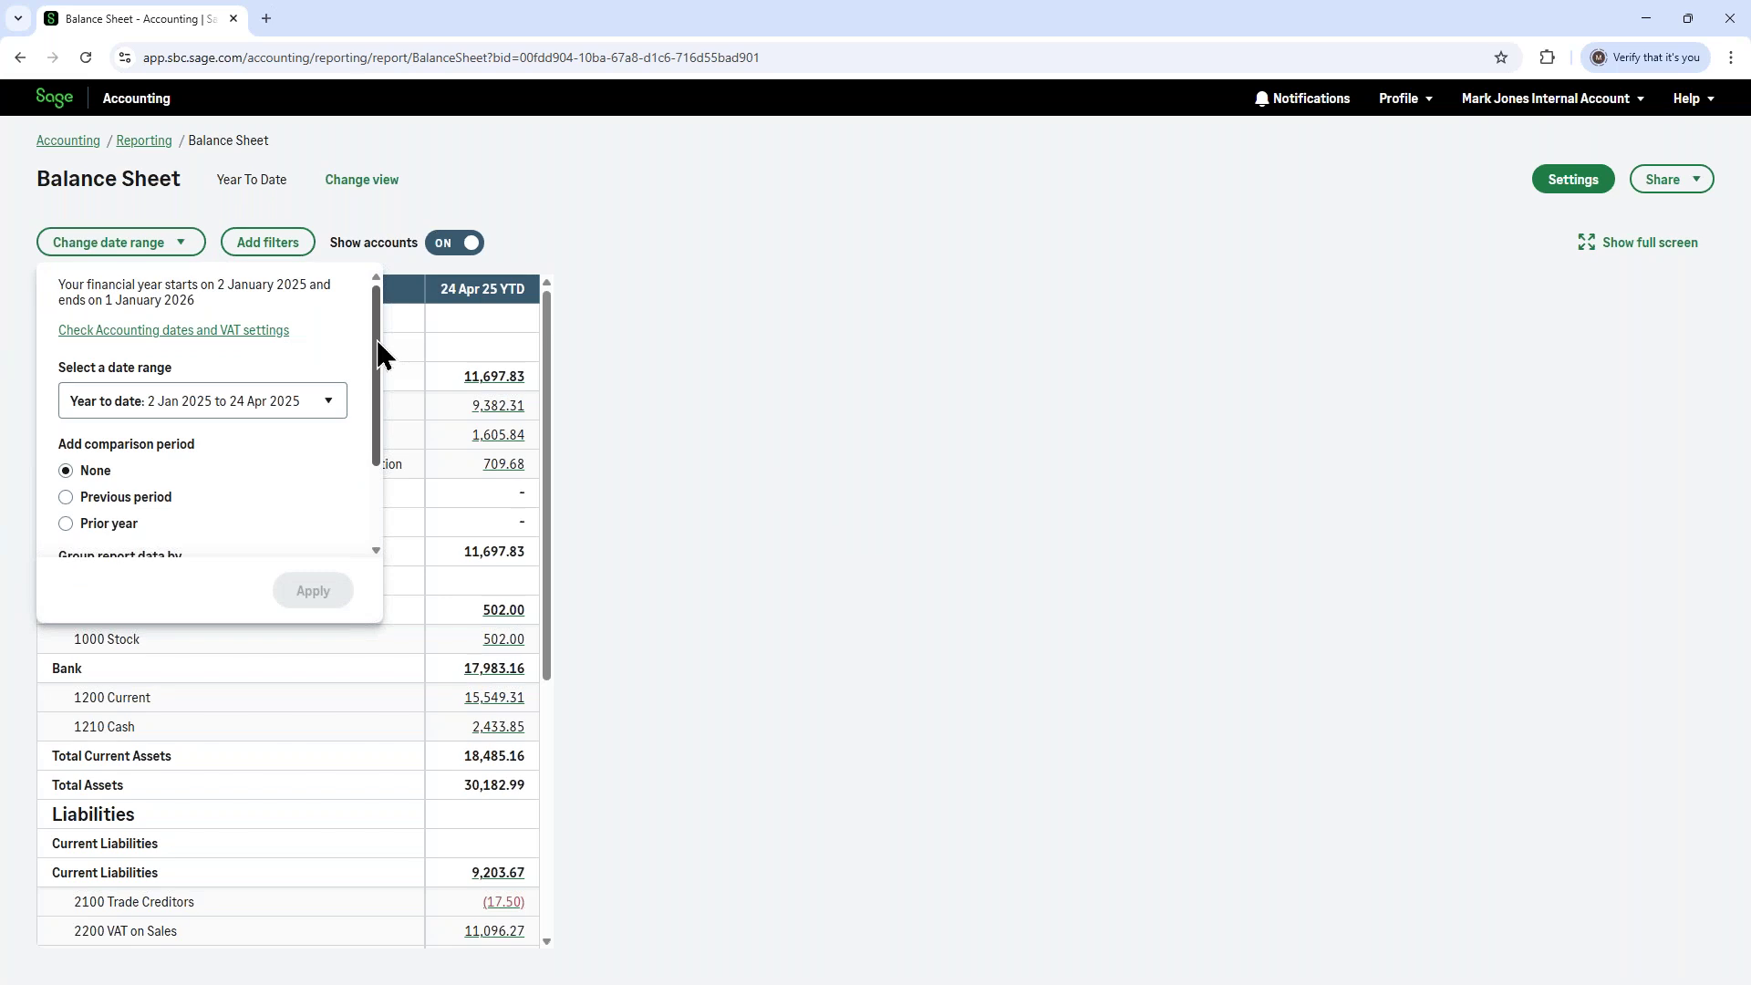
drag(377, 341, 368, 422)
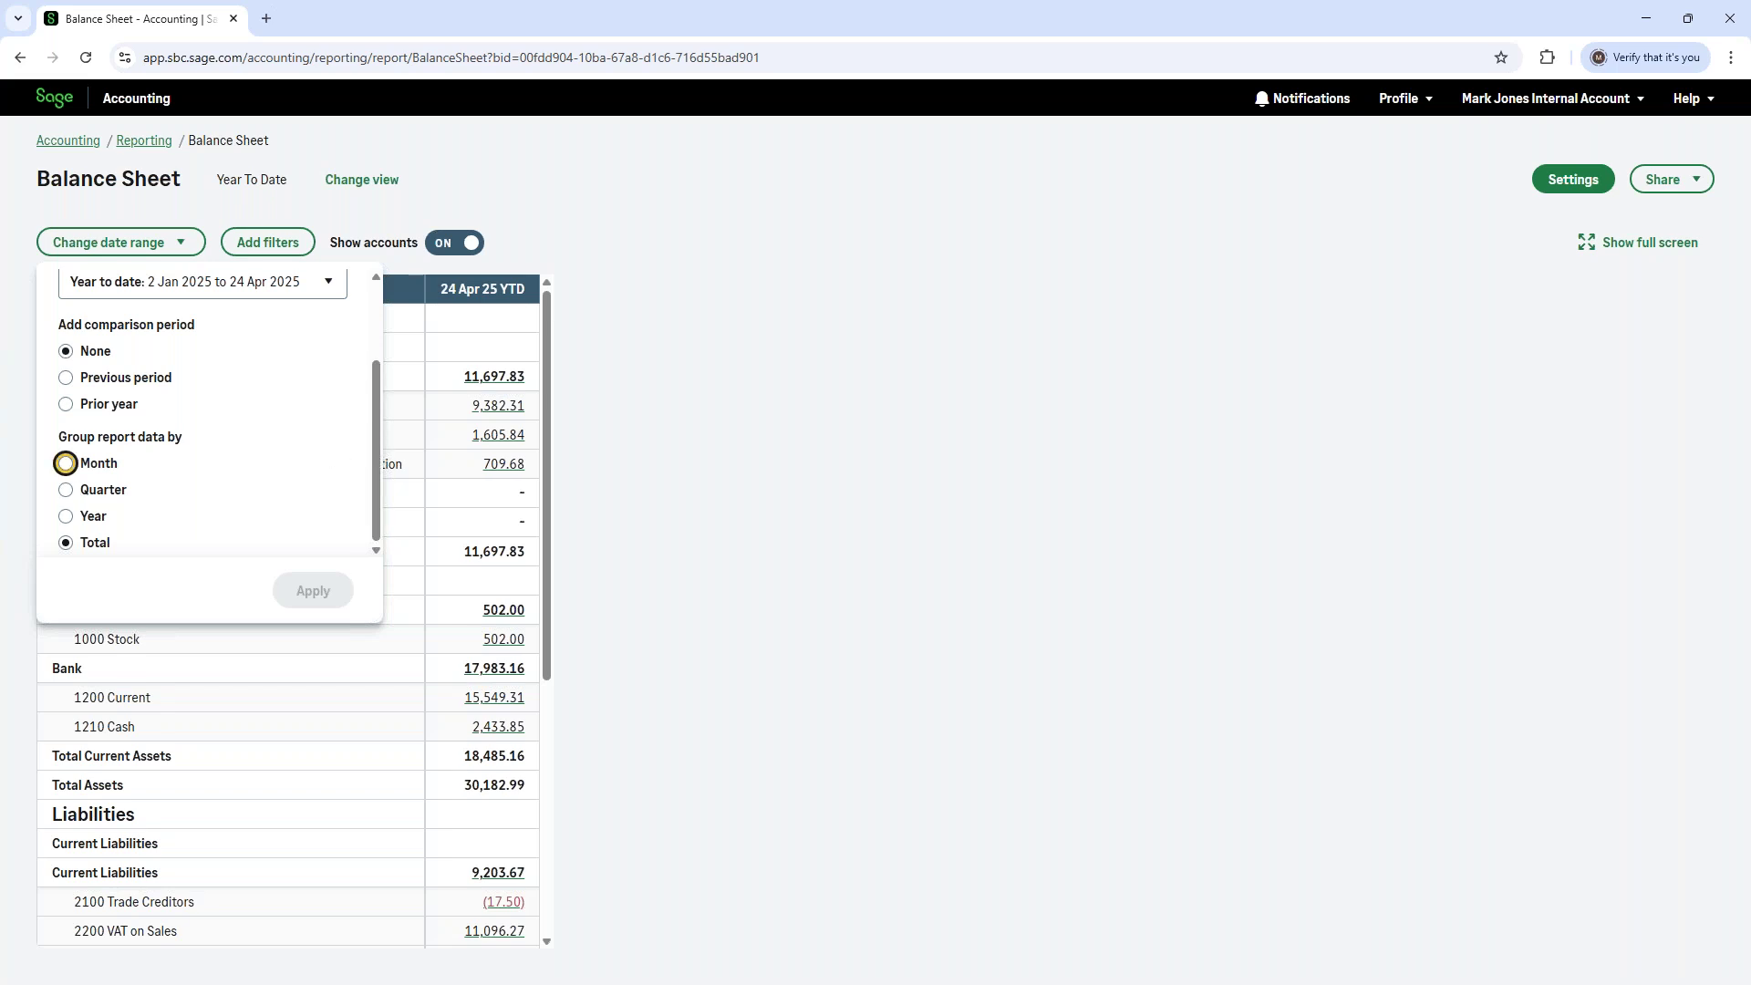
click(67, 516)
click(66, 404)
click(66, 377)
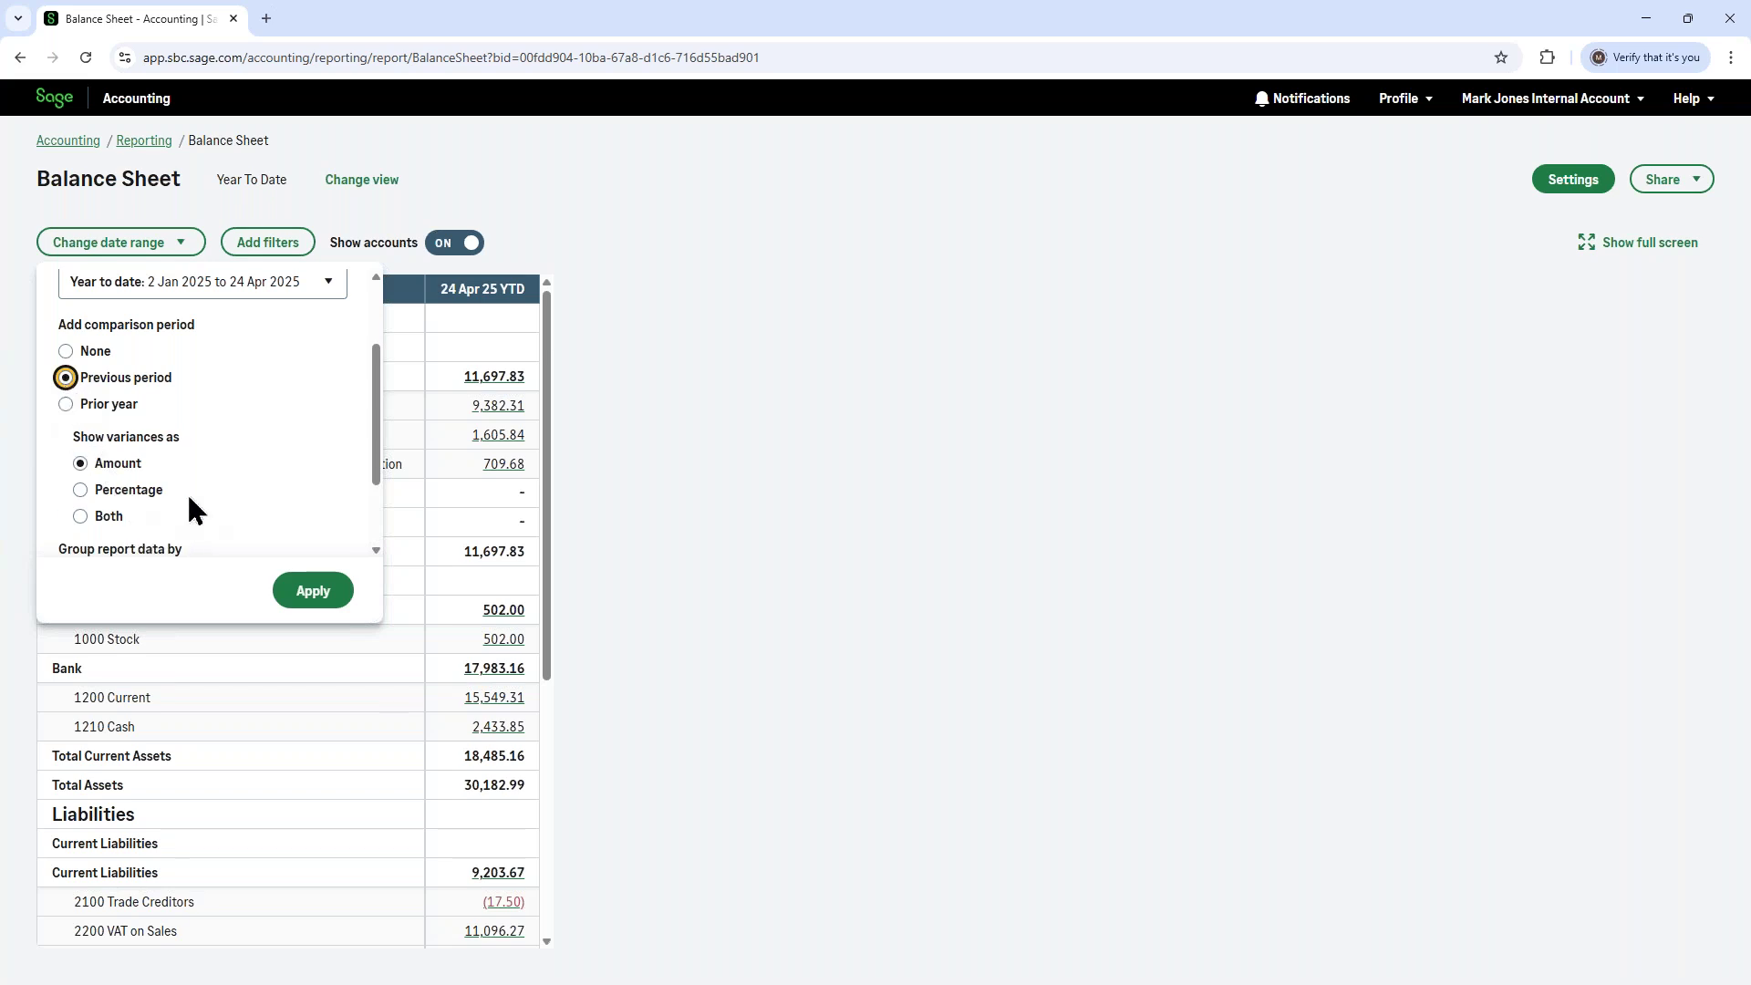
scroll(218, 467, down, 1)
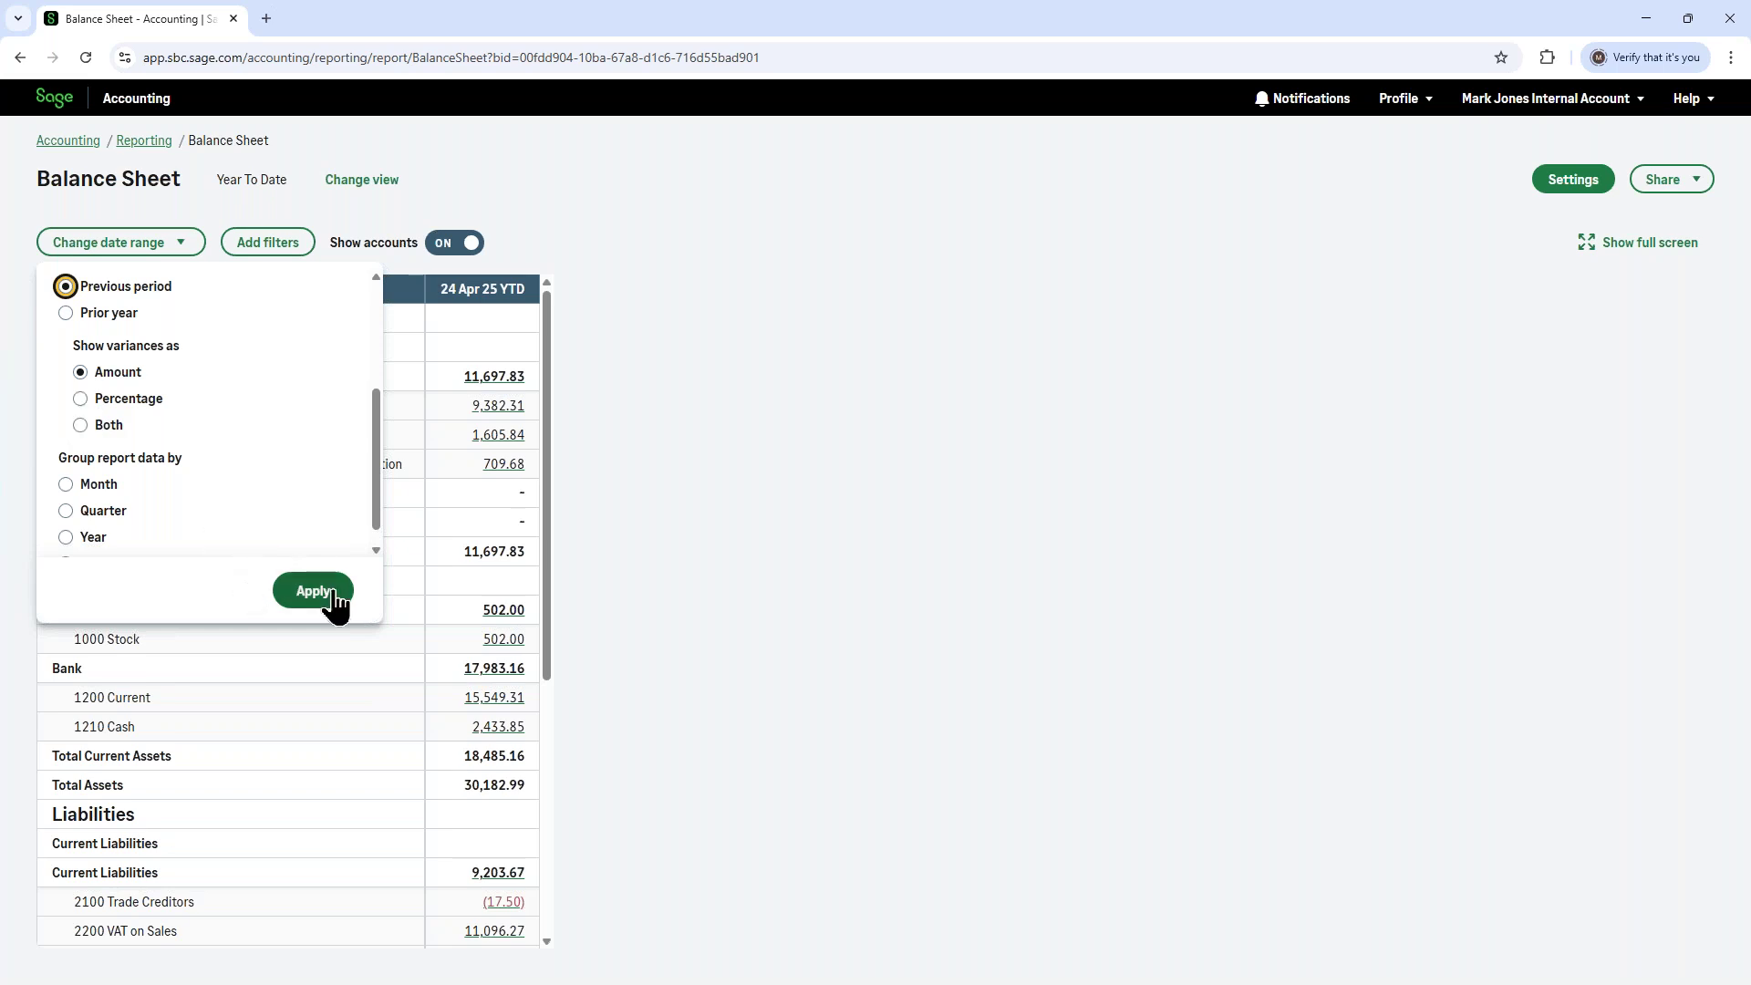
click(320, 596)
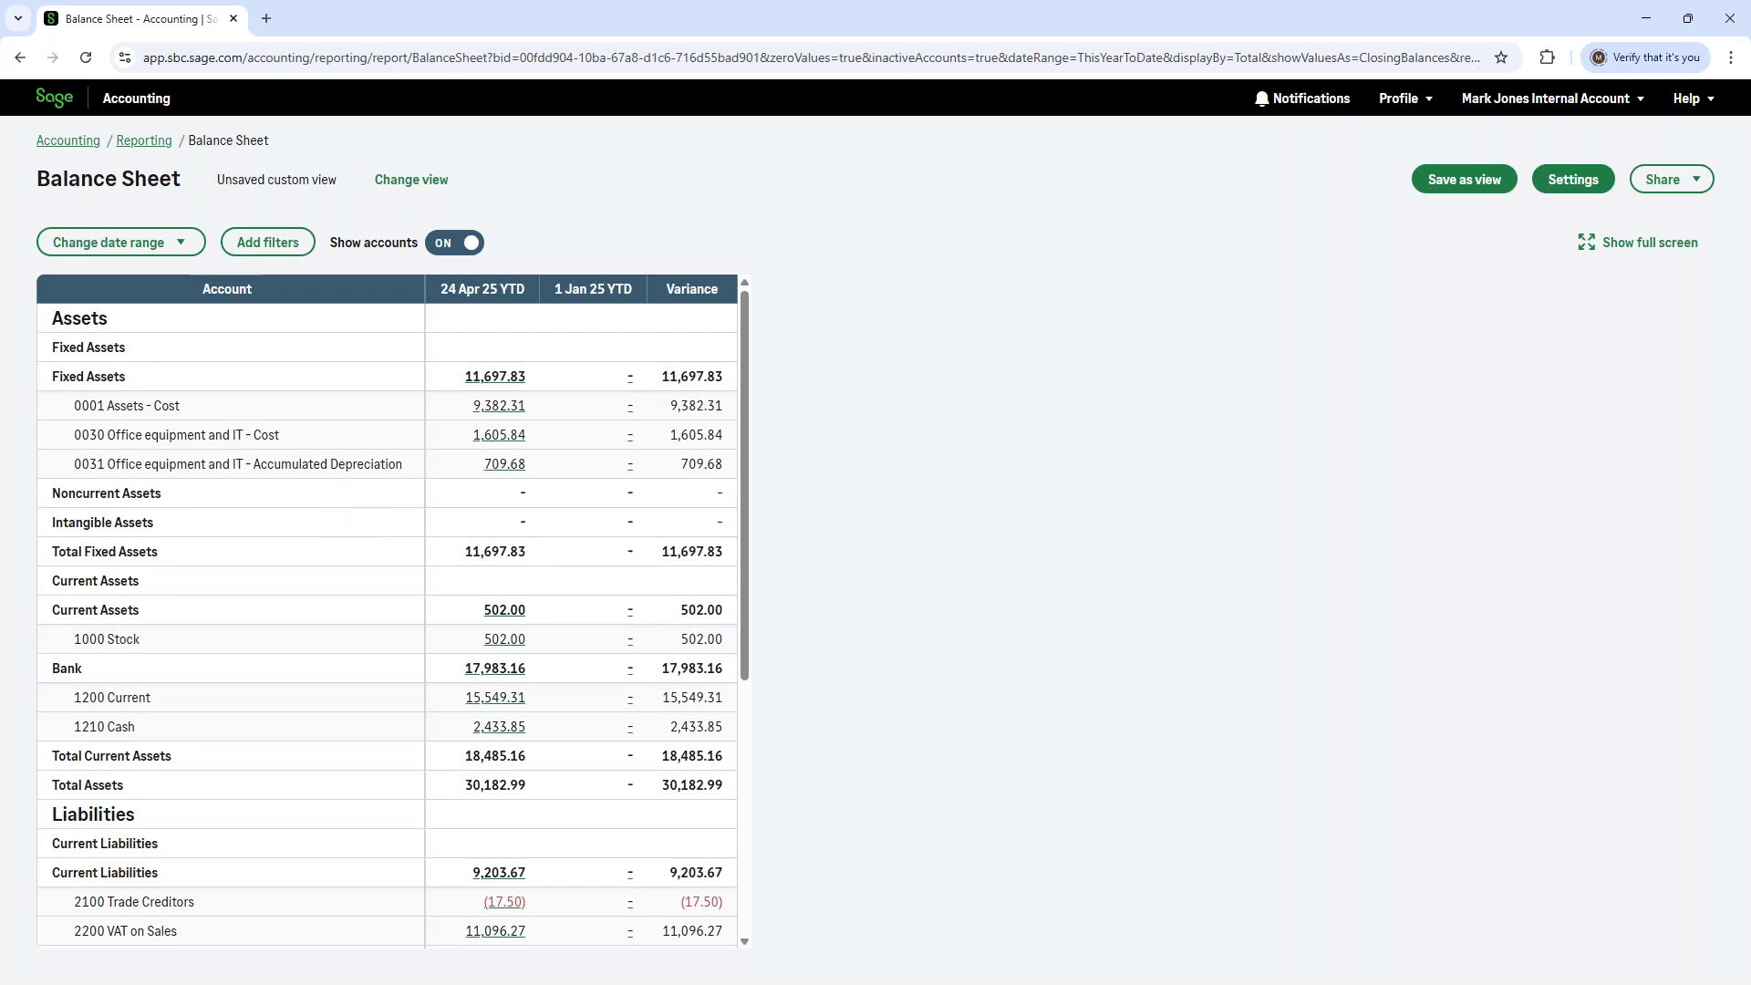
- Look through the Balances options in the report settings and close the settings without running the report
click(1575, 181)
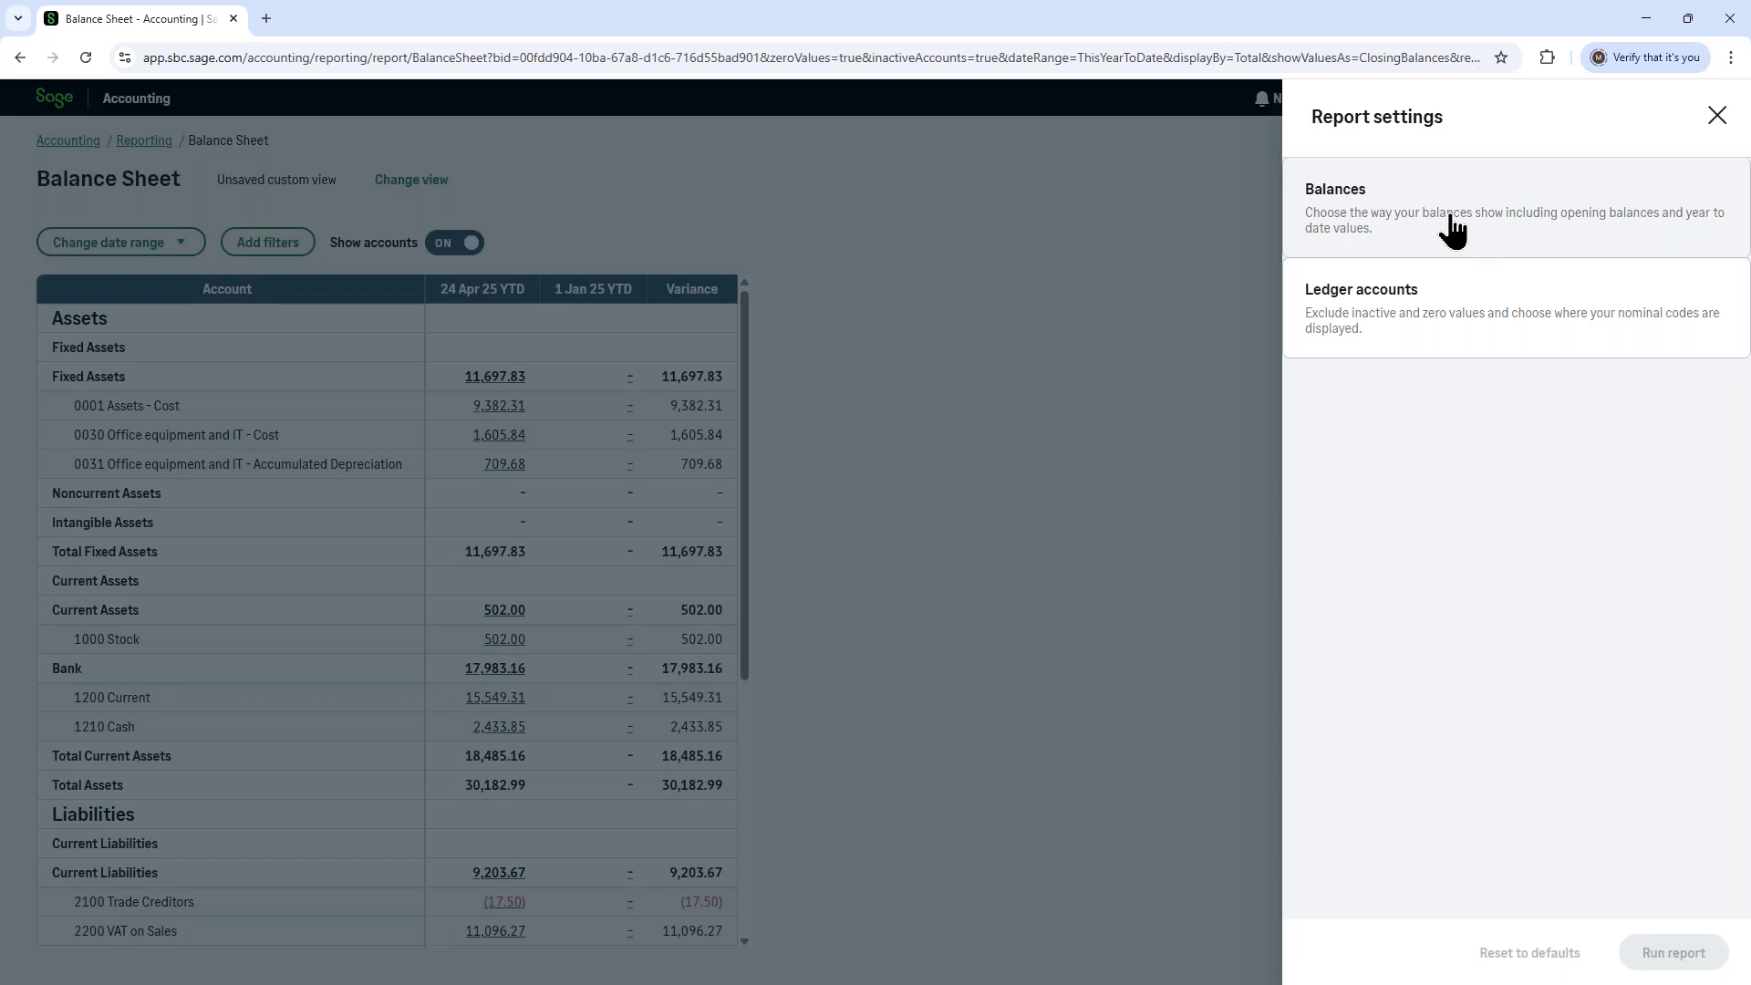
click(1340, 219)
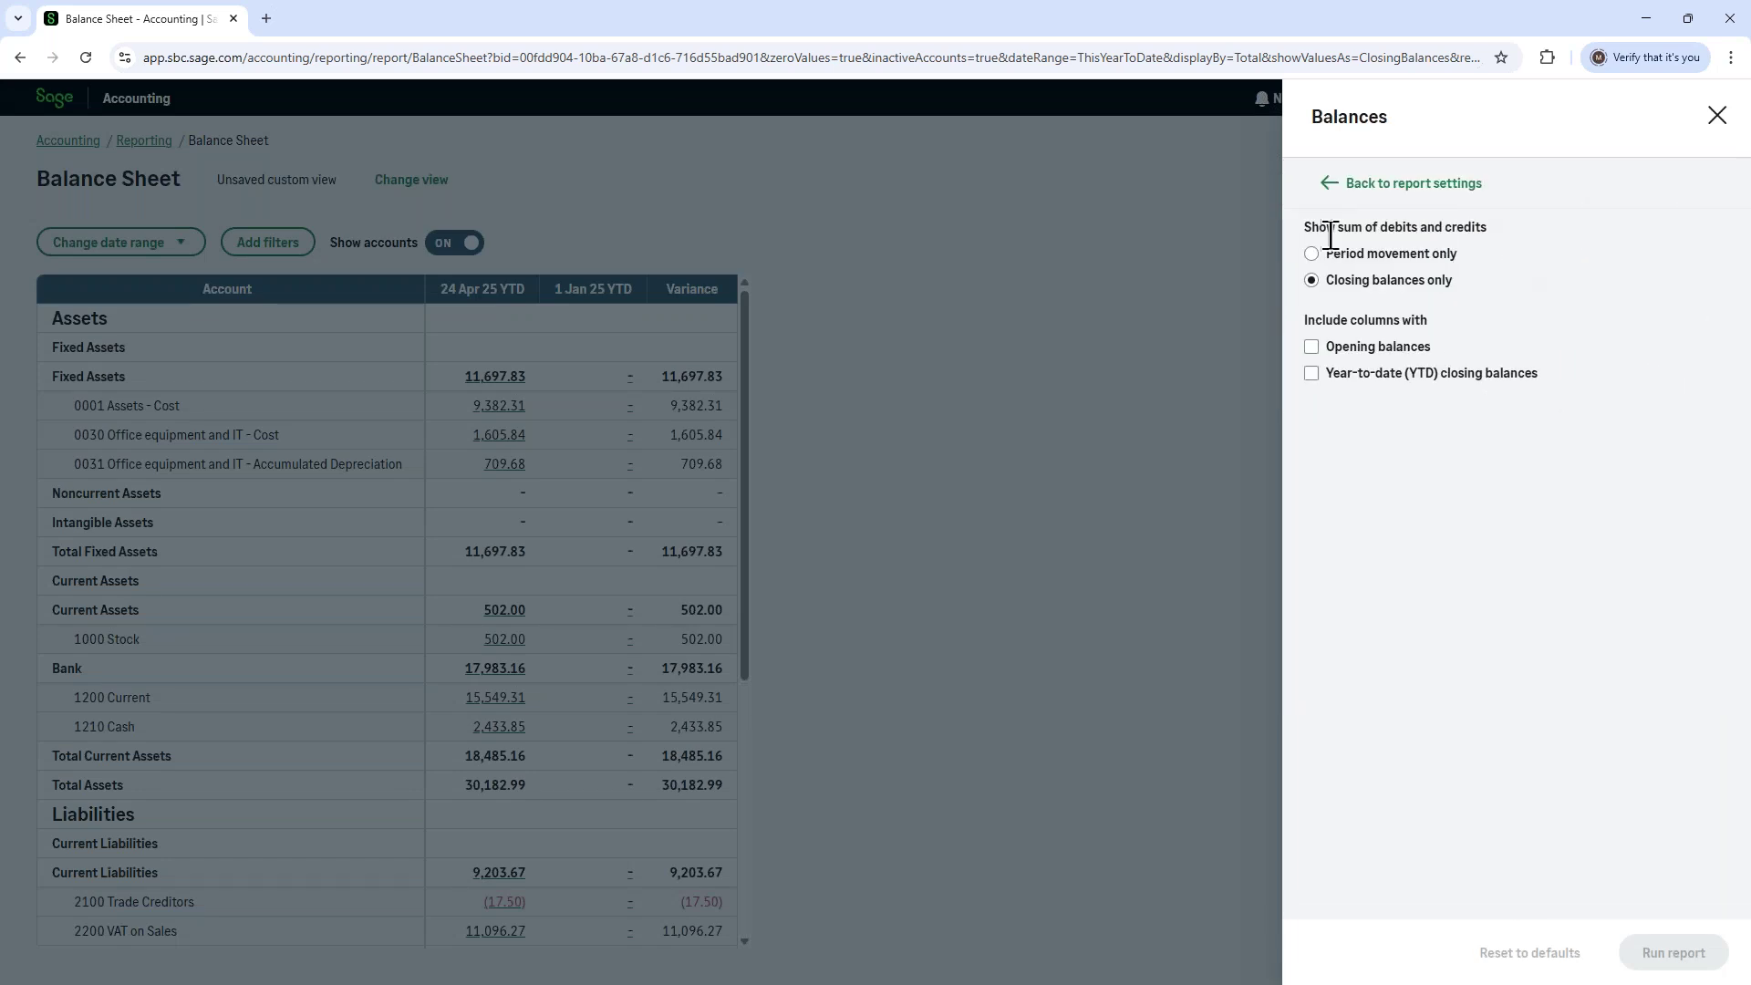
click(1346, 260)
click(1350, 350)
click(1312, 375)
click(1715, 116)
mouse_move(1708, 117)
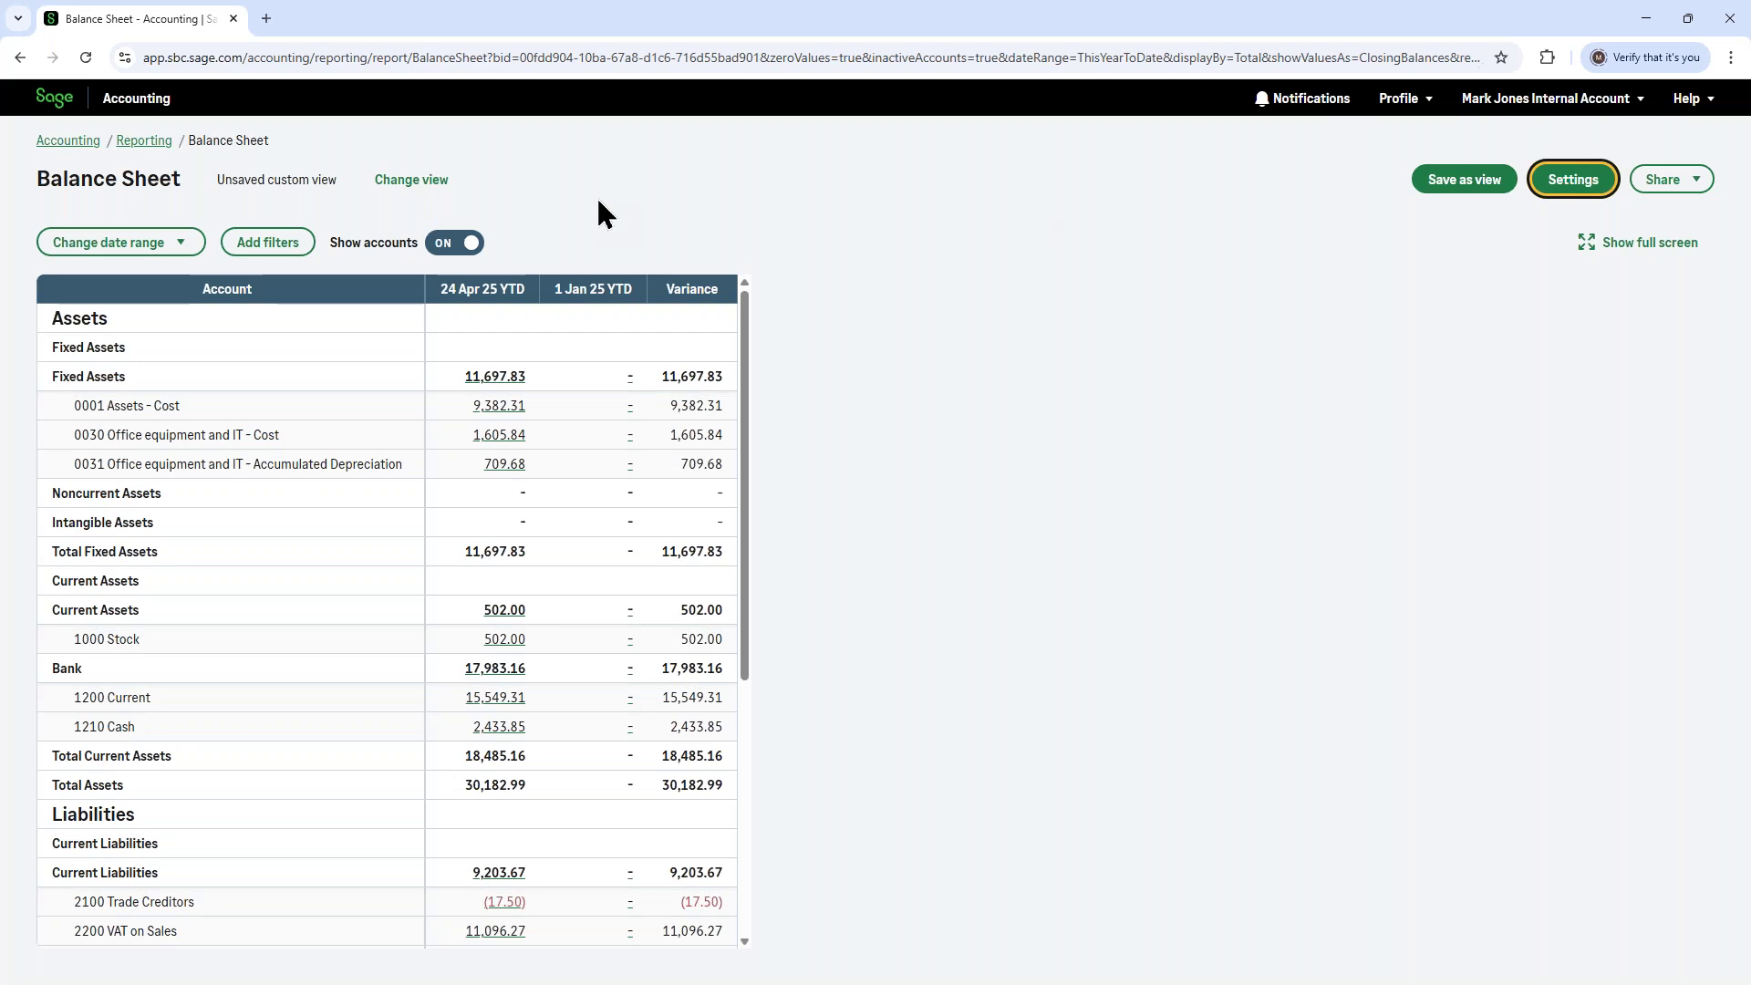
- Hide and show the individual accounts again, and view the Balance Sheet in full screen before returning to the normal view
click(448, 248)
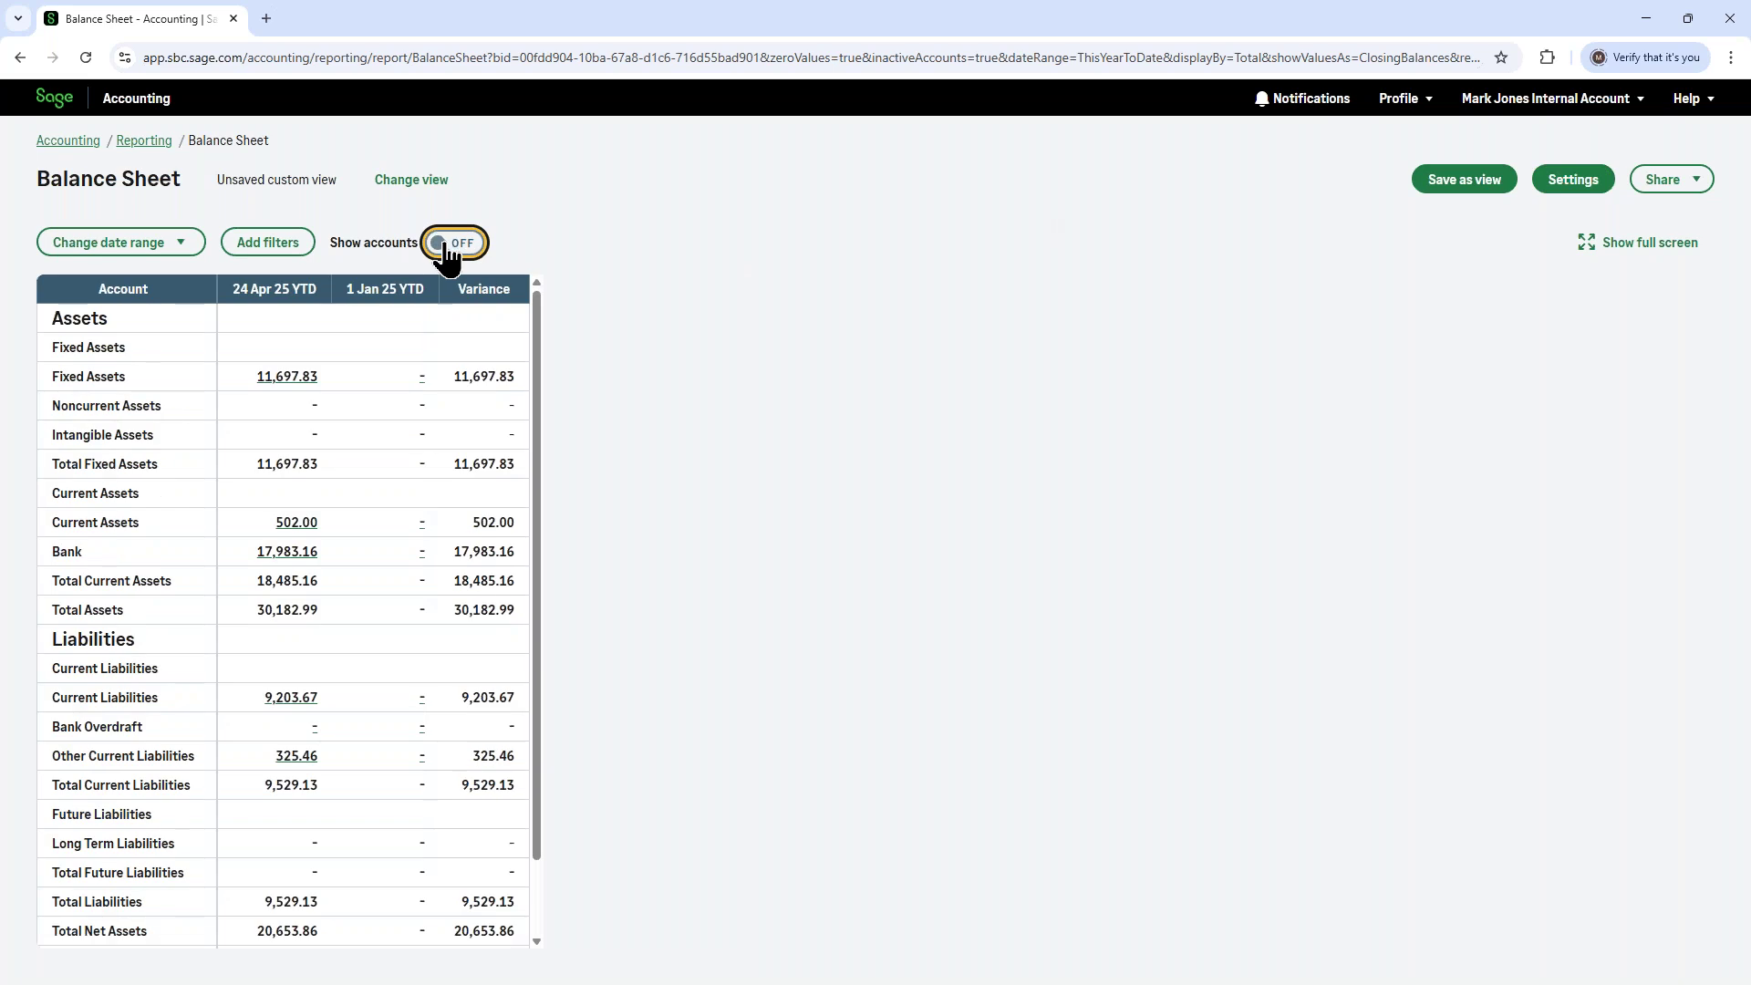
click(448, 248)
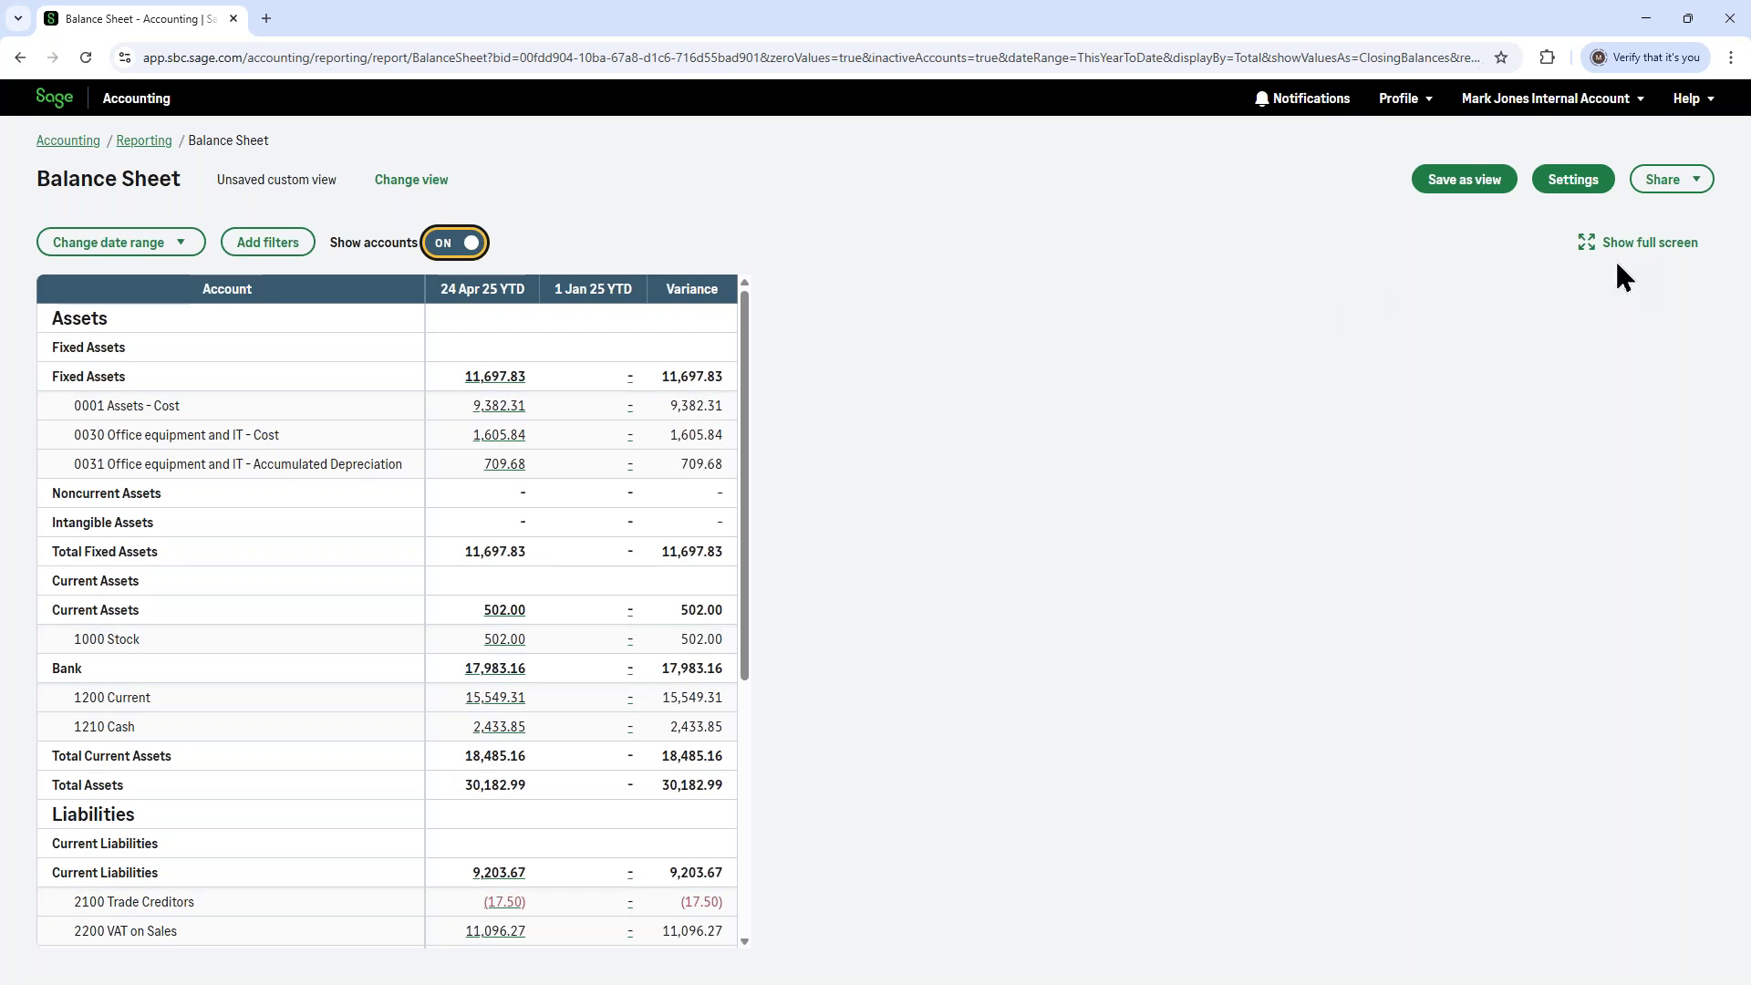
click(1589, 256)
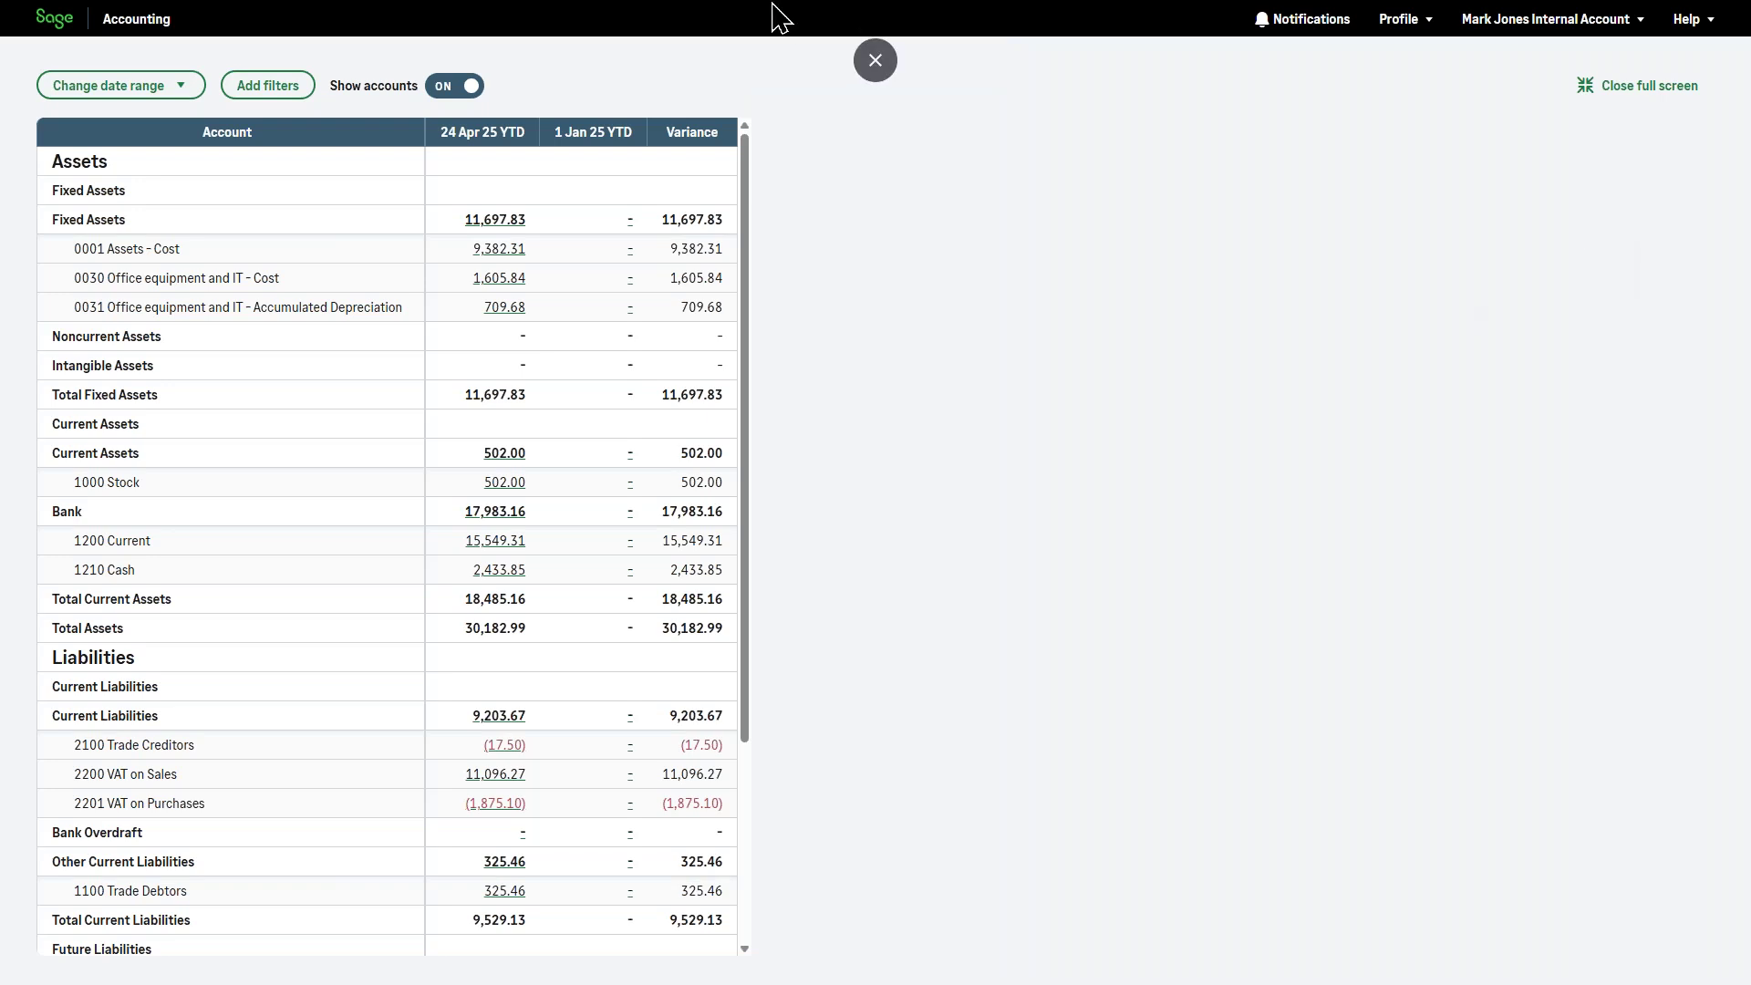
click(876, 60)
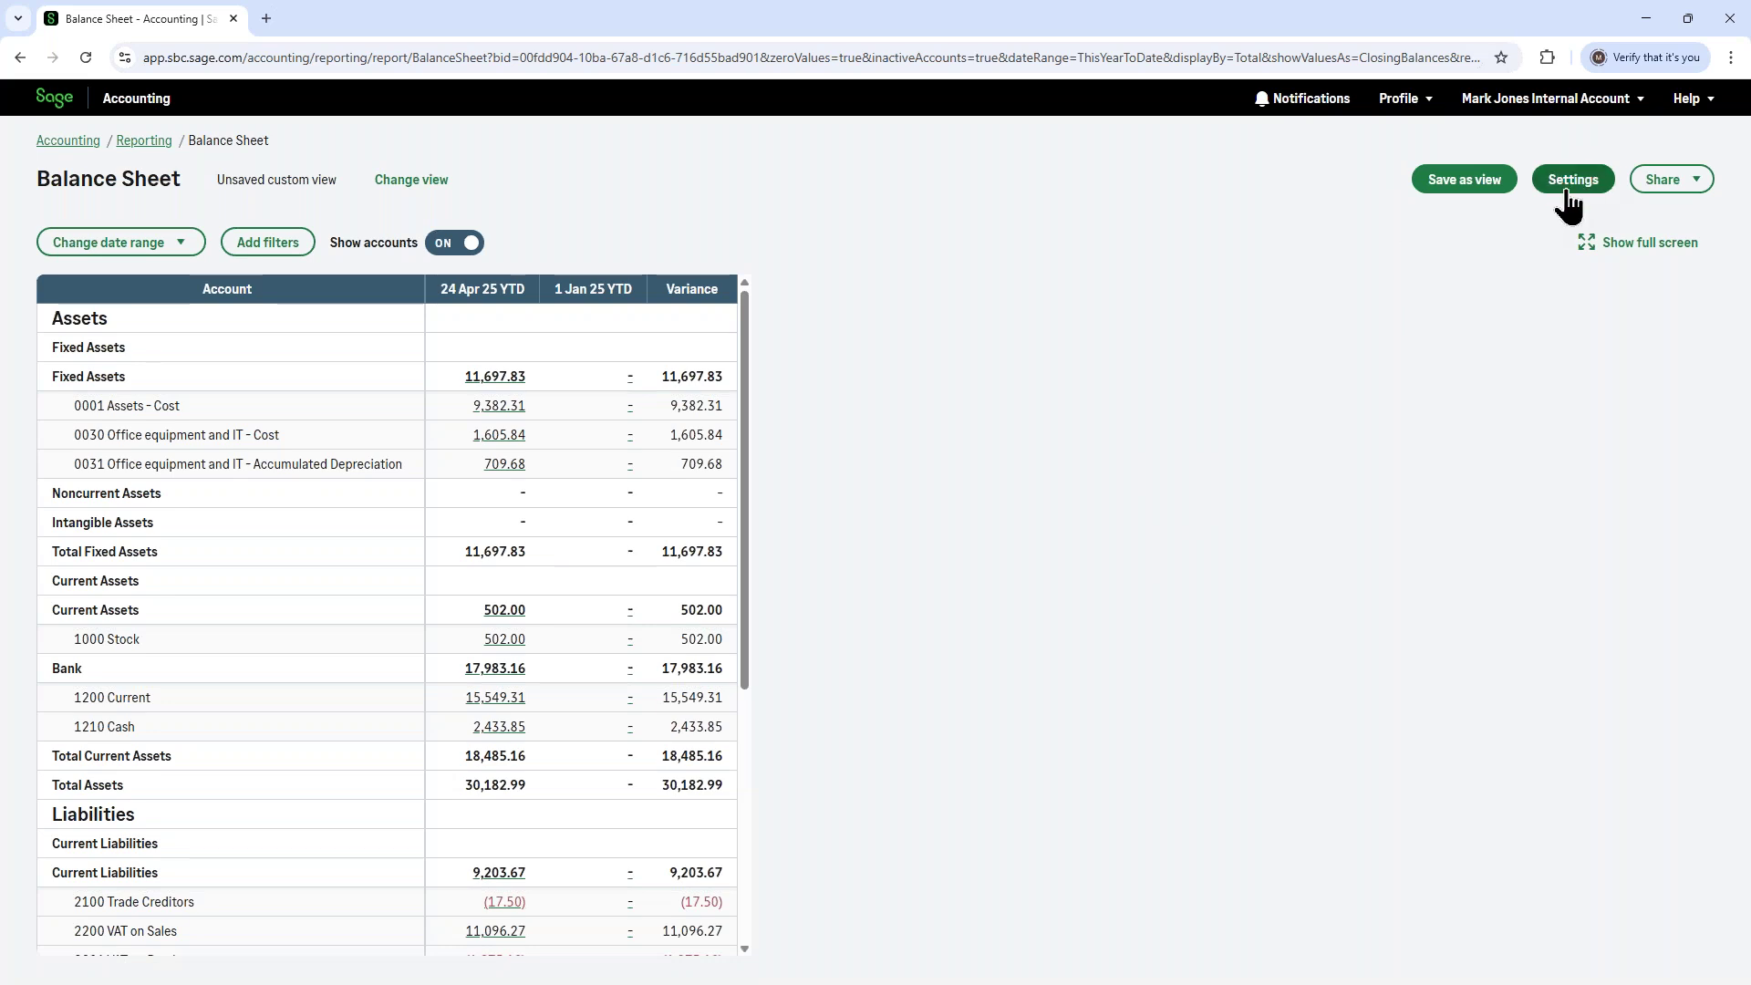
- Look at the analysis types available as Balance Sheet filters and close the filters without adding one
click(293, 244)
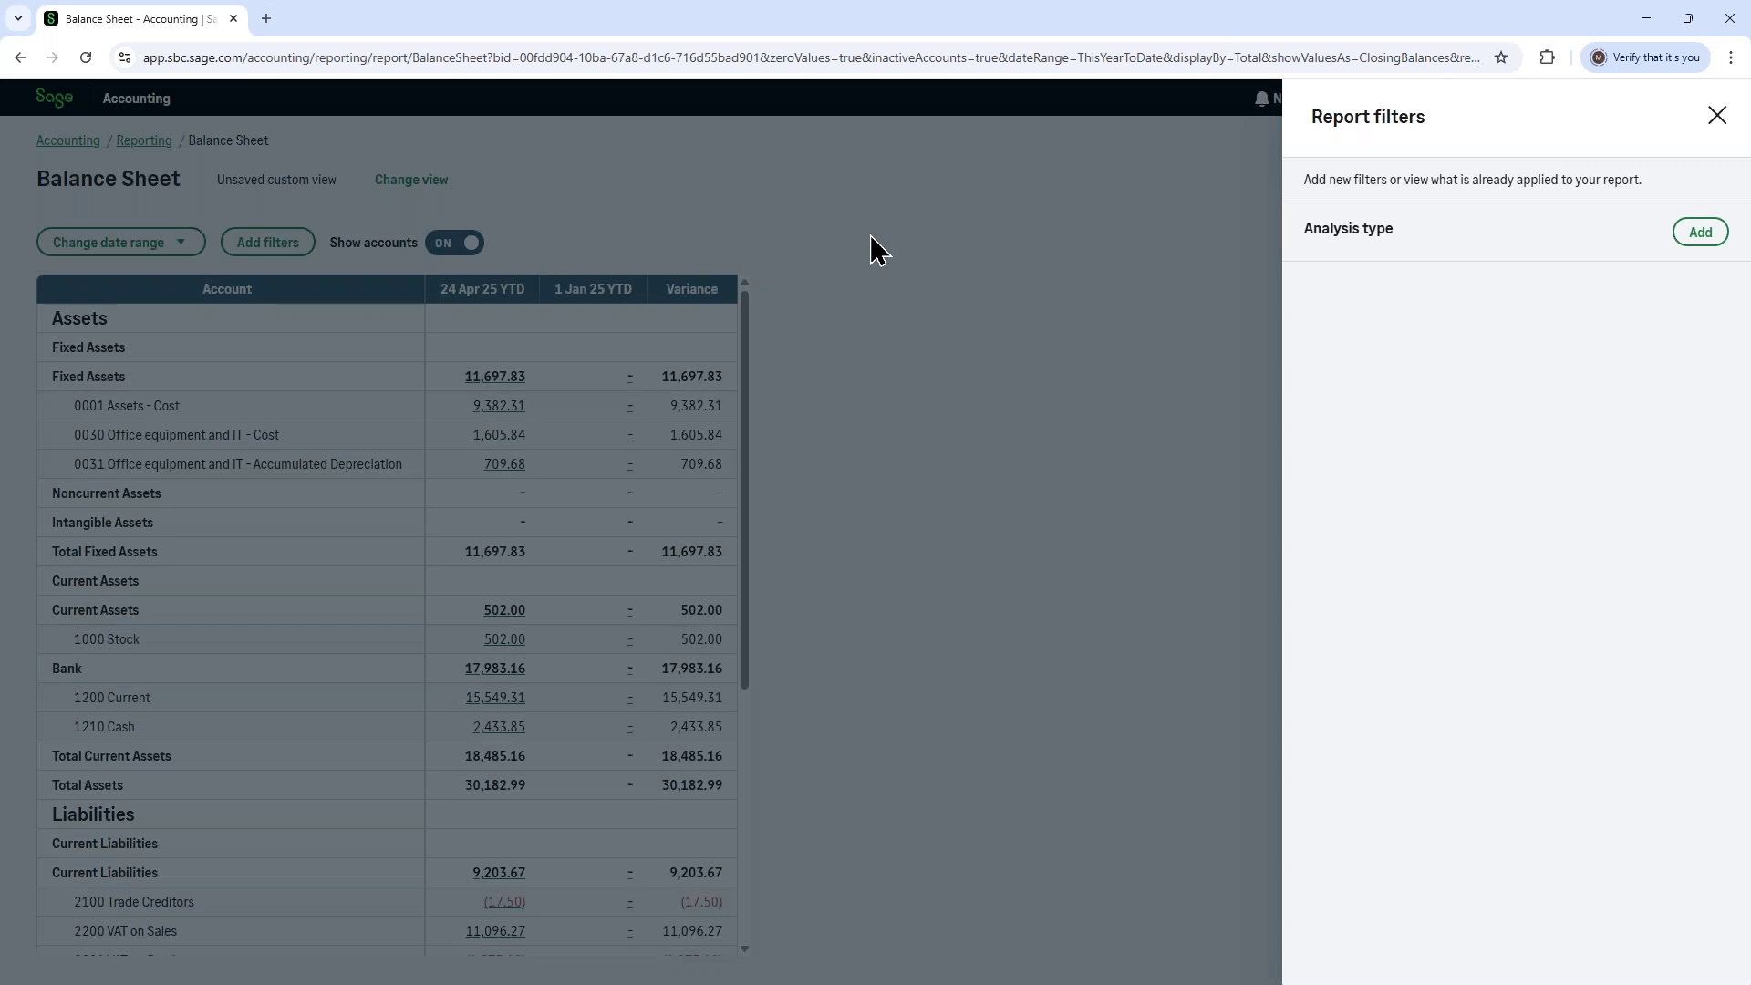
click(1700, 232)
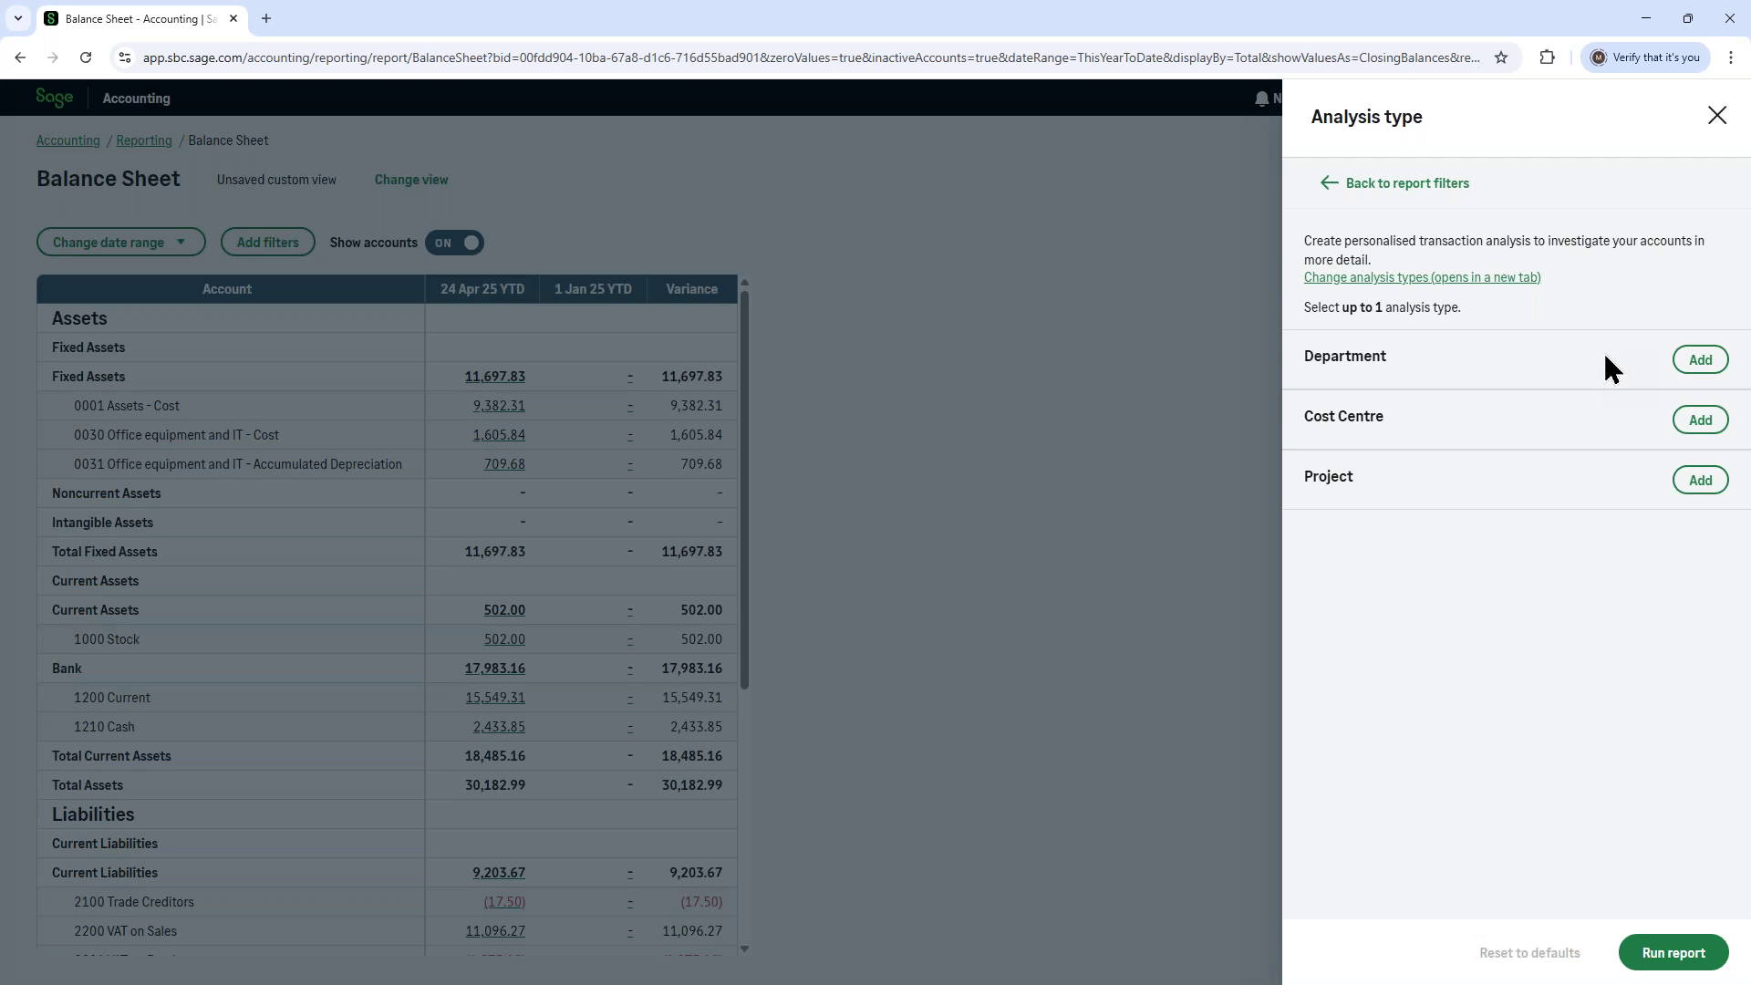
click(1716, 116)
- Export the Balance Sheet with its previous period comparison as an Excel file
click(1662, 183)
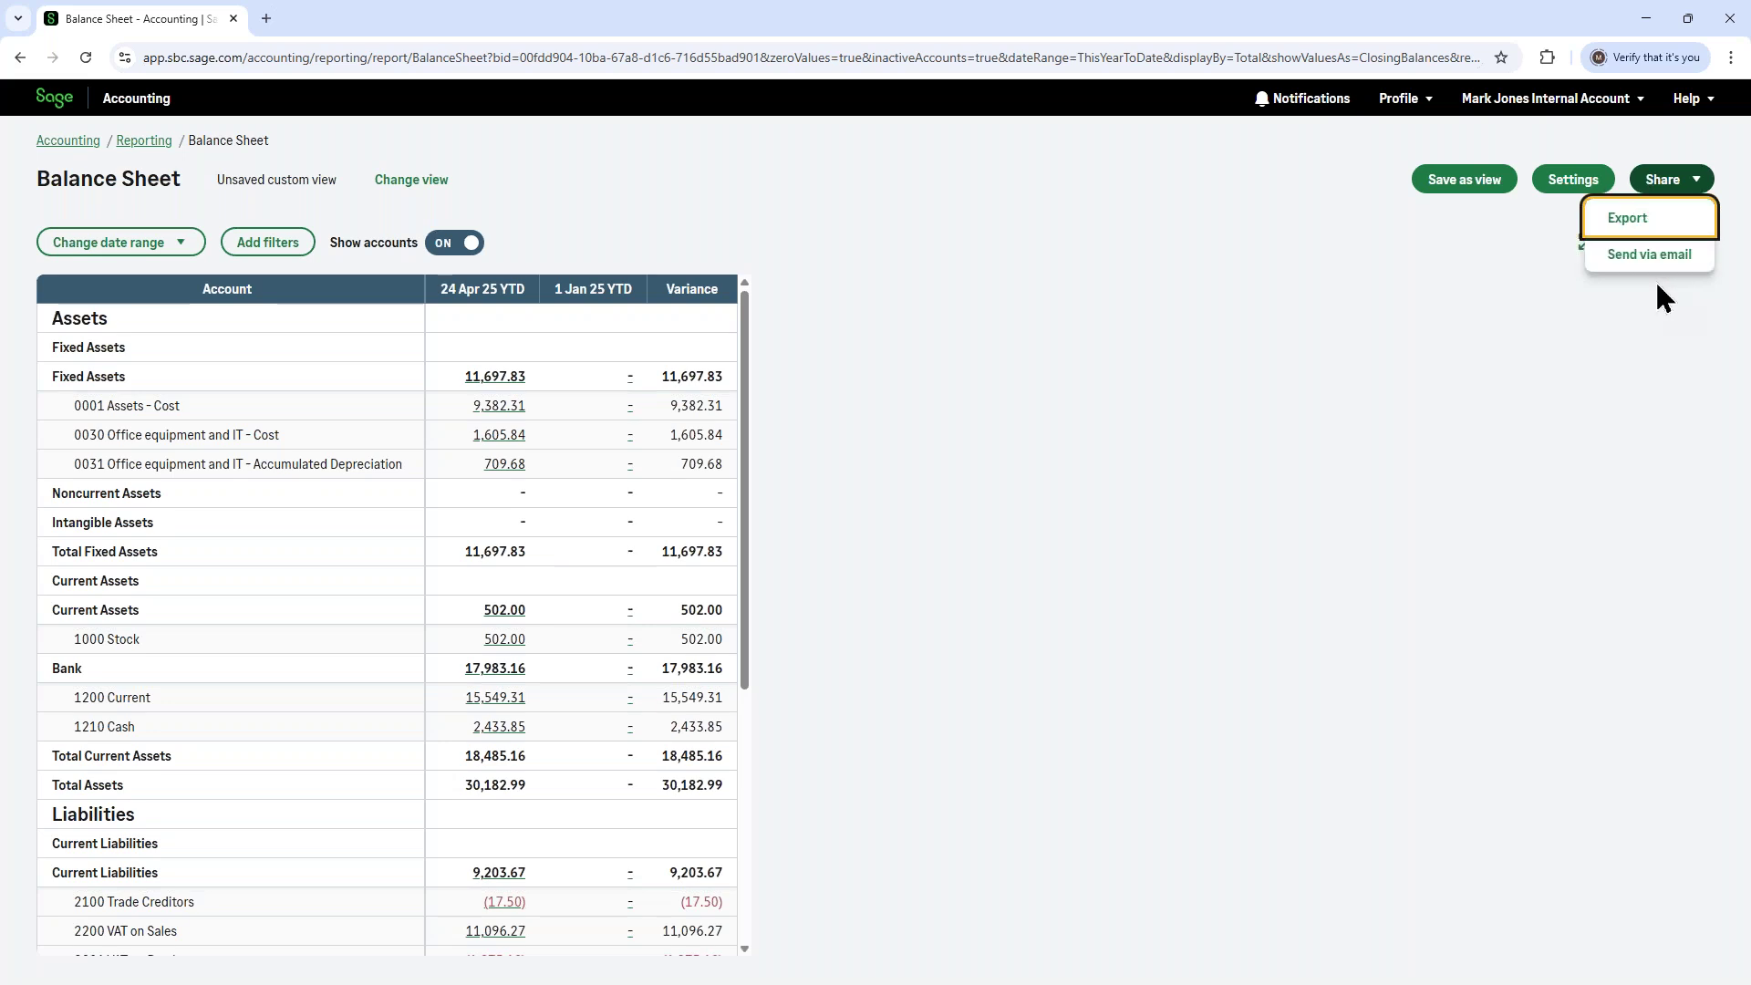
click(1631, 221)
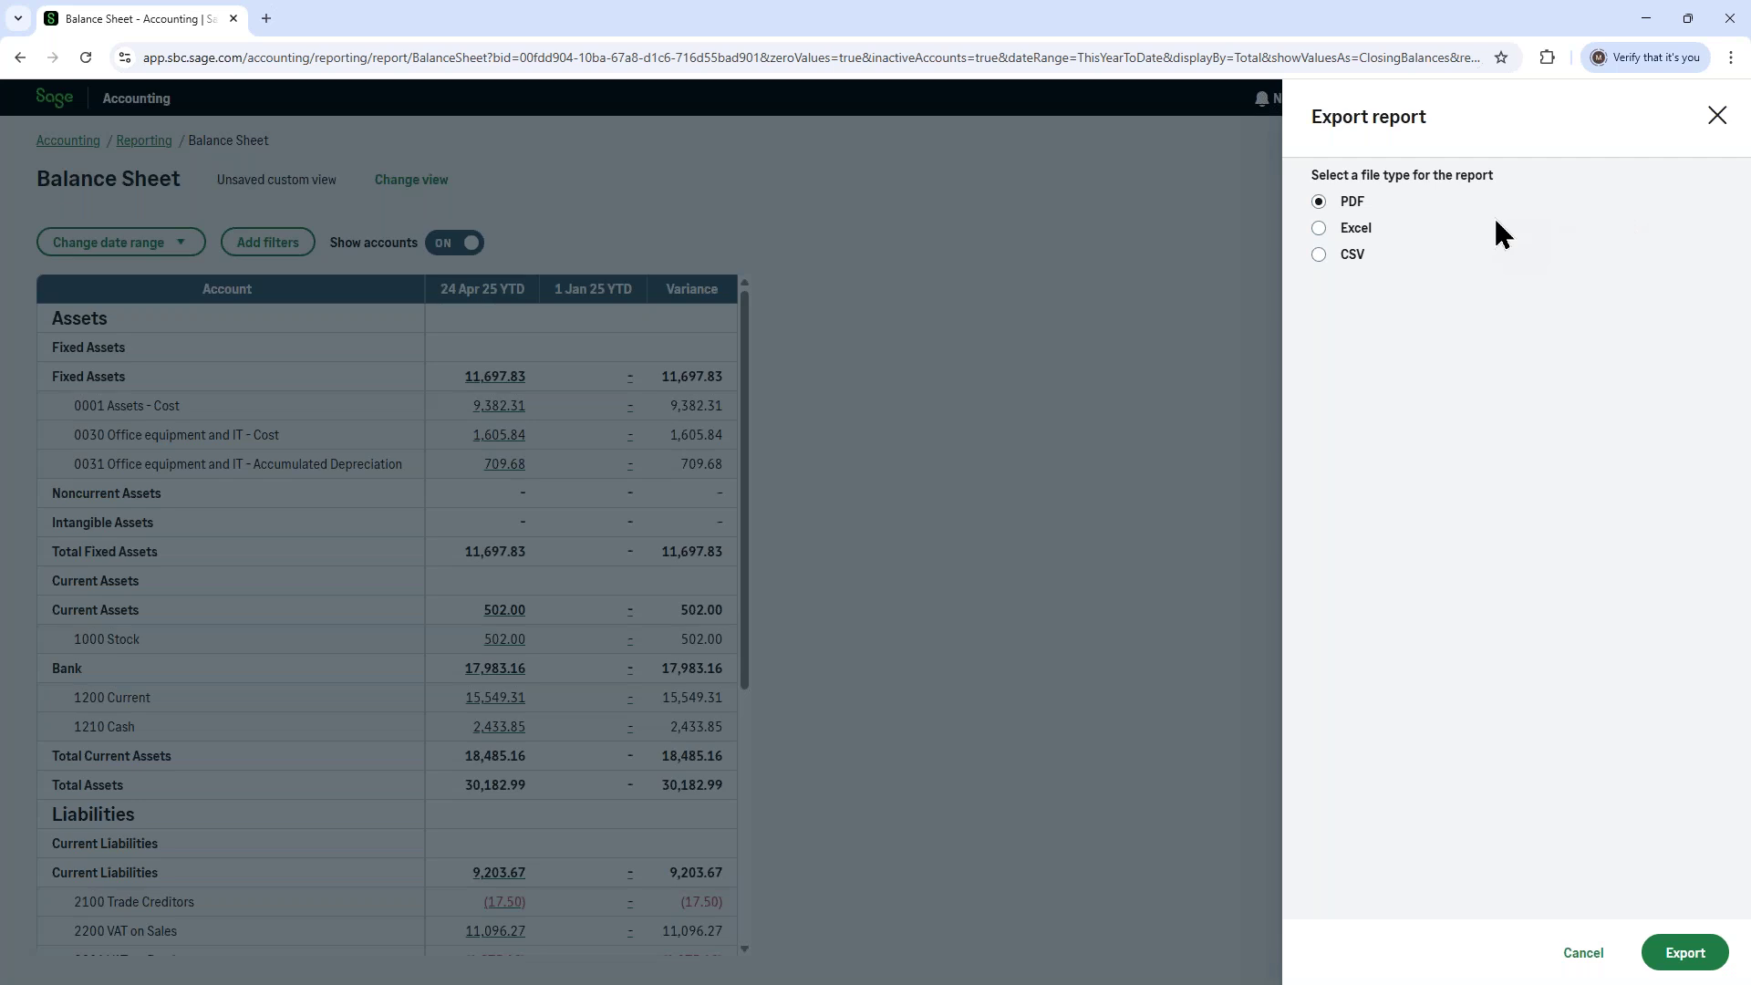
click(1318, 230)
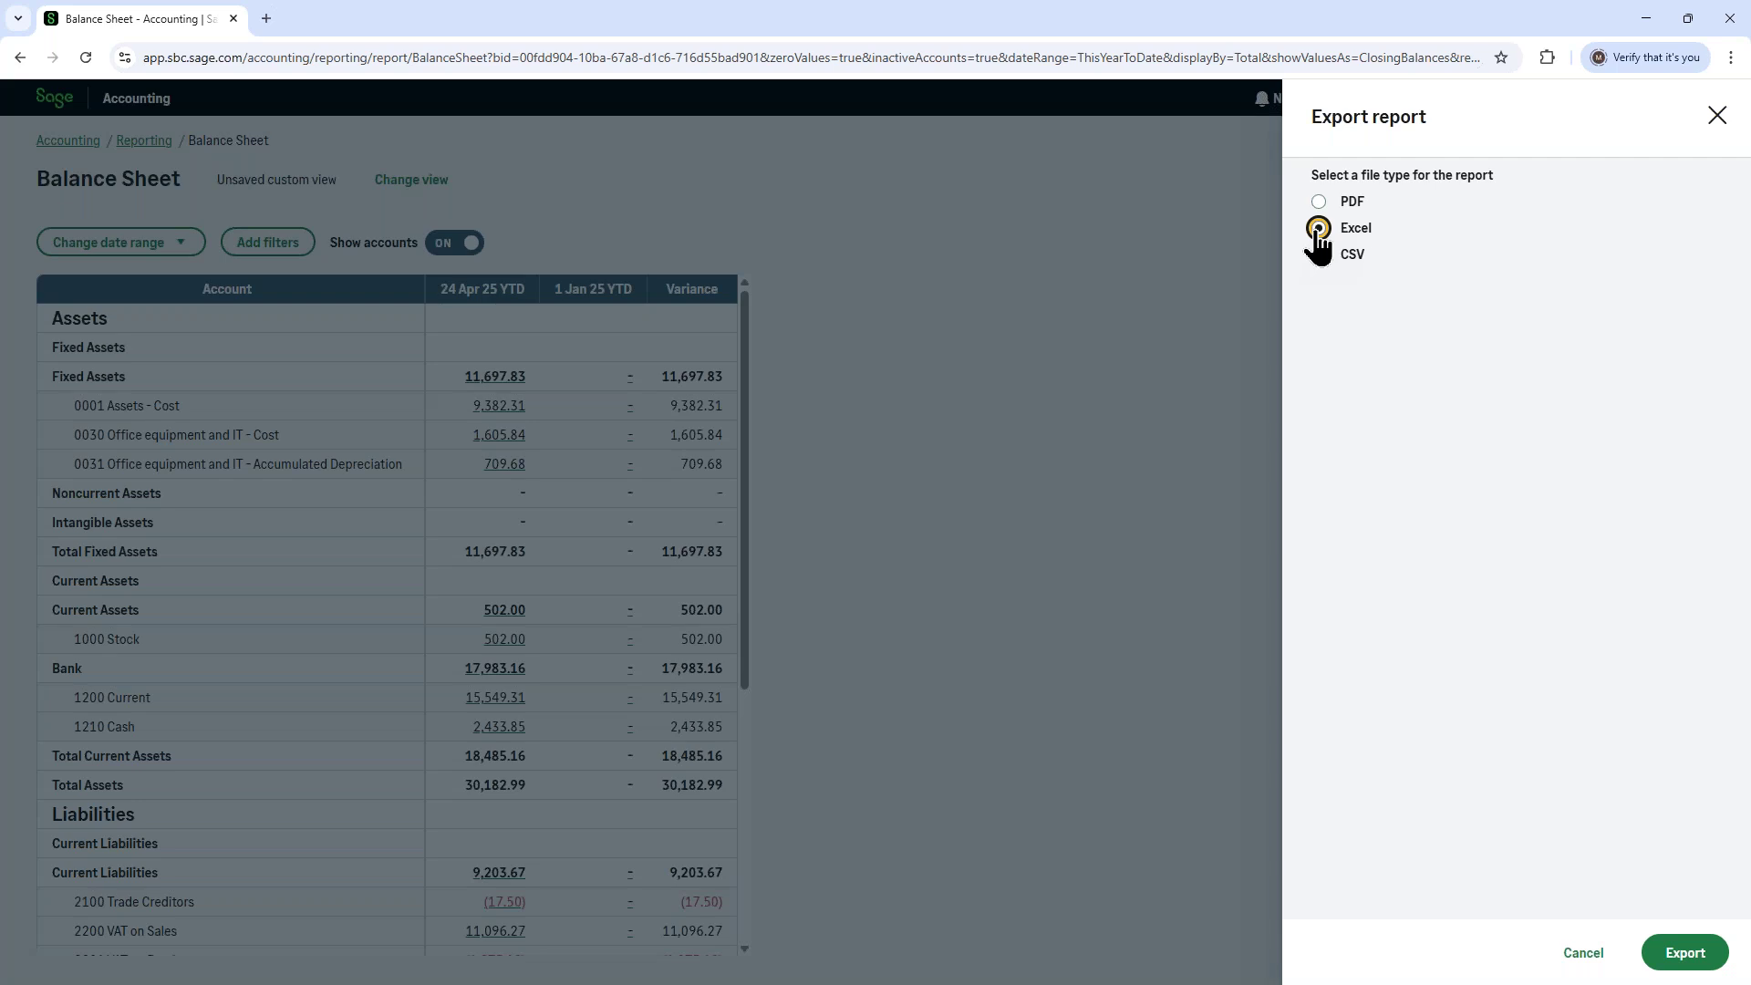
click(1676, 958)
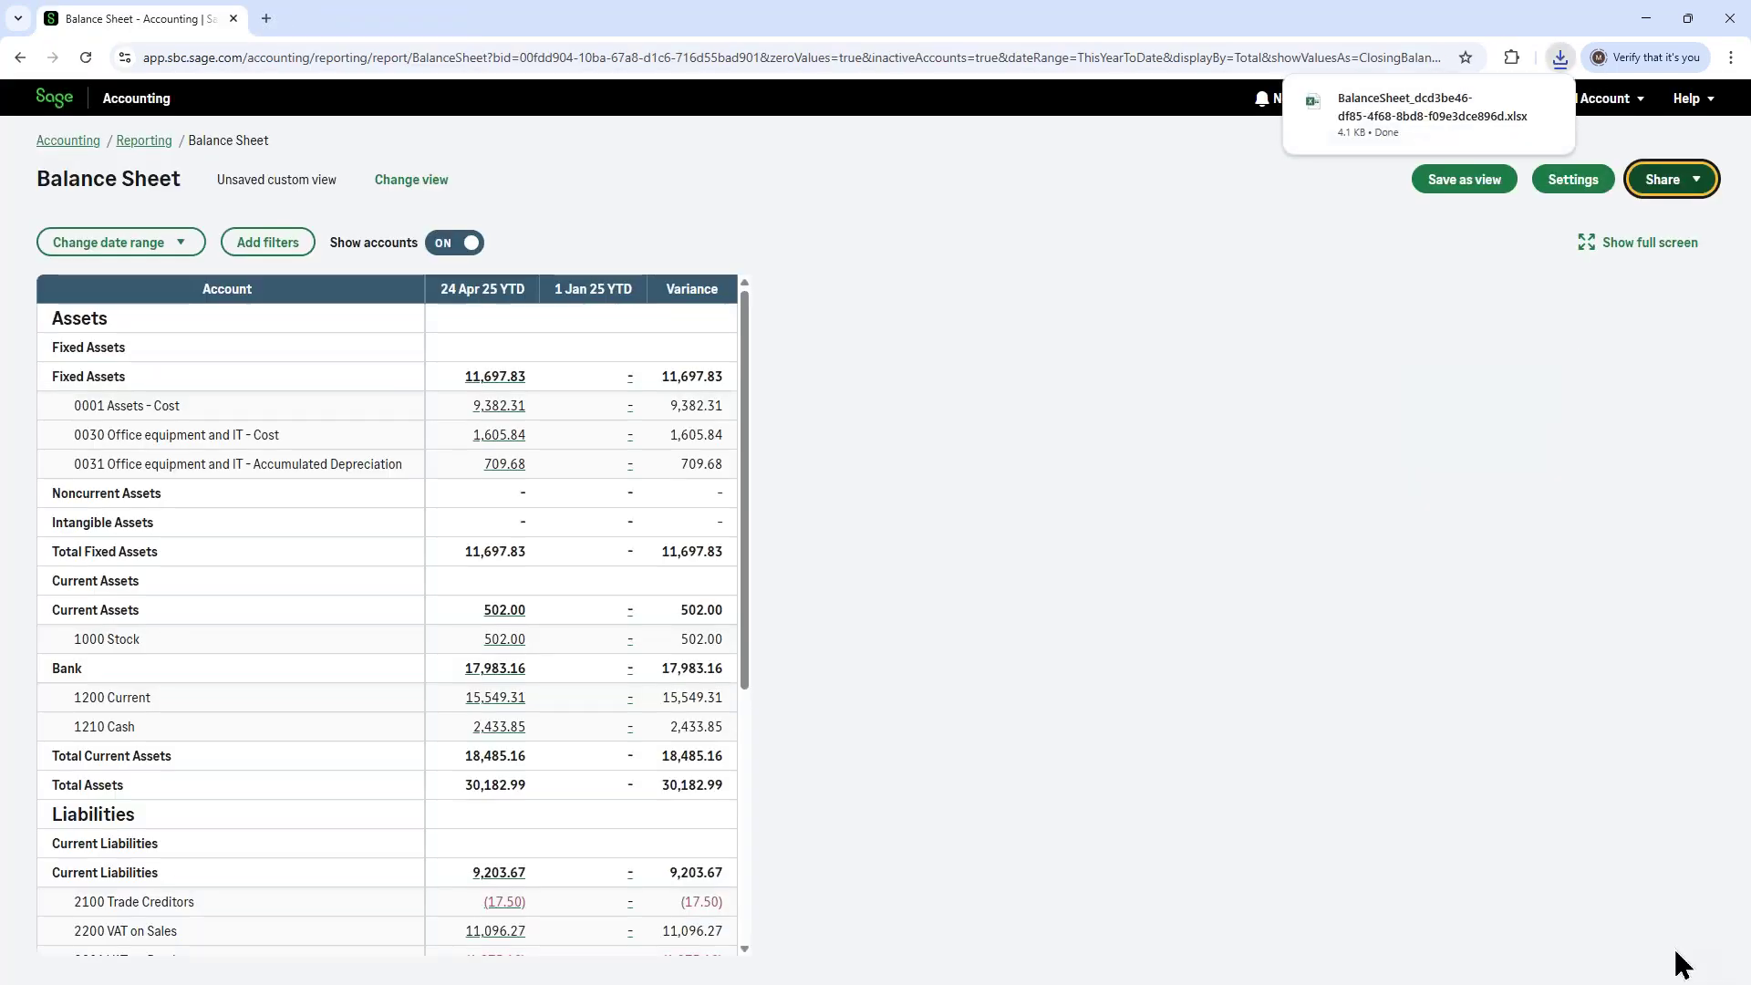
- Open the downloaded Balance Sheet workbook in Excel, view it maximised, and close it
mouse_move(1382, 109)
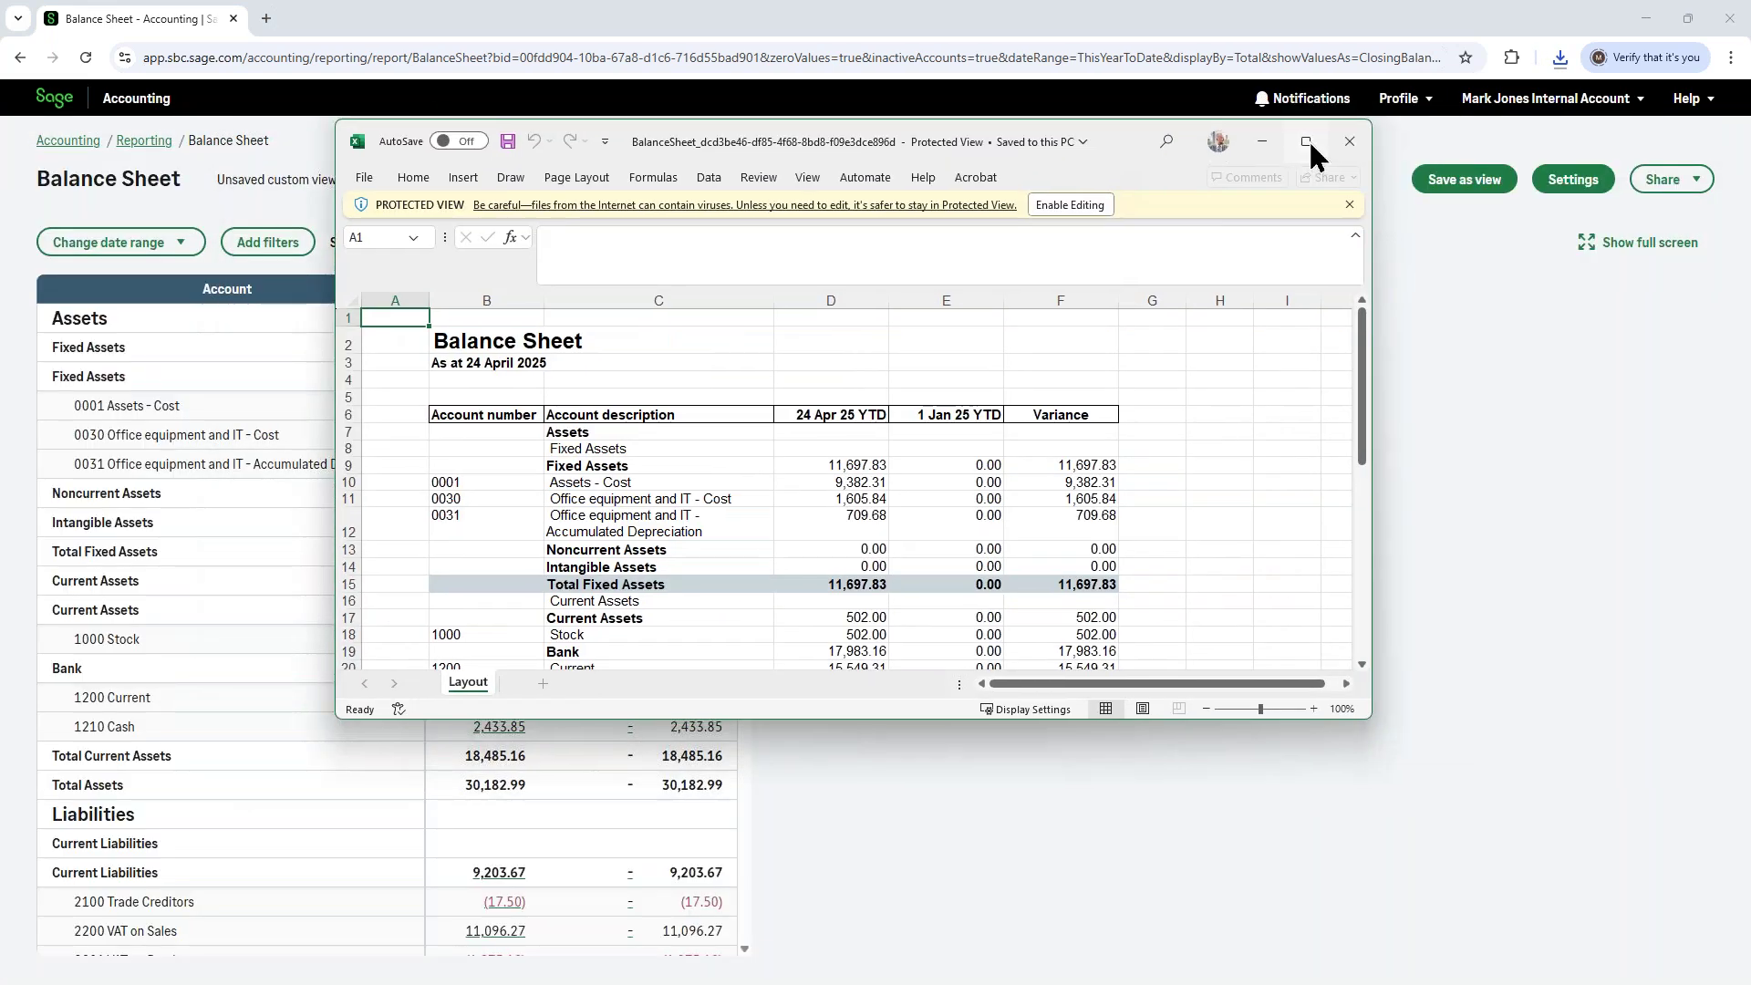
click(1309, 142)
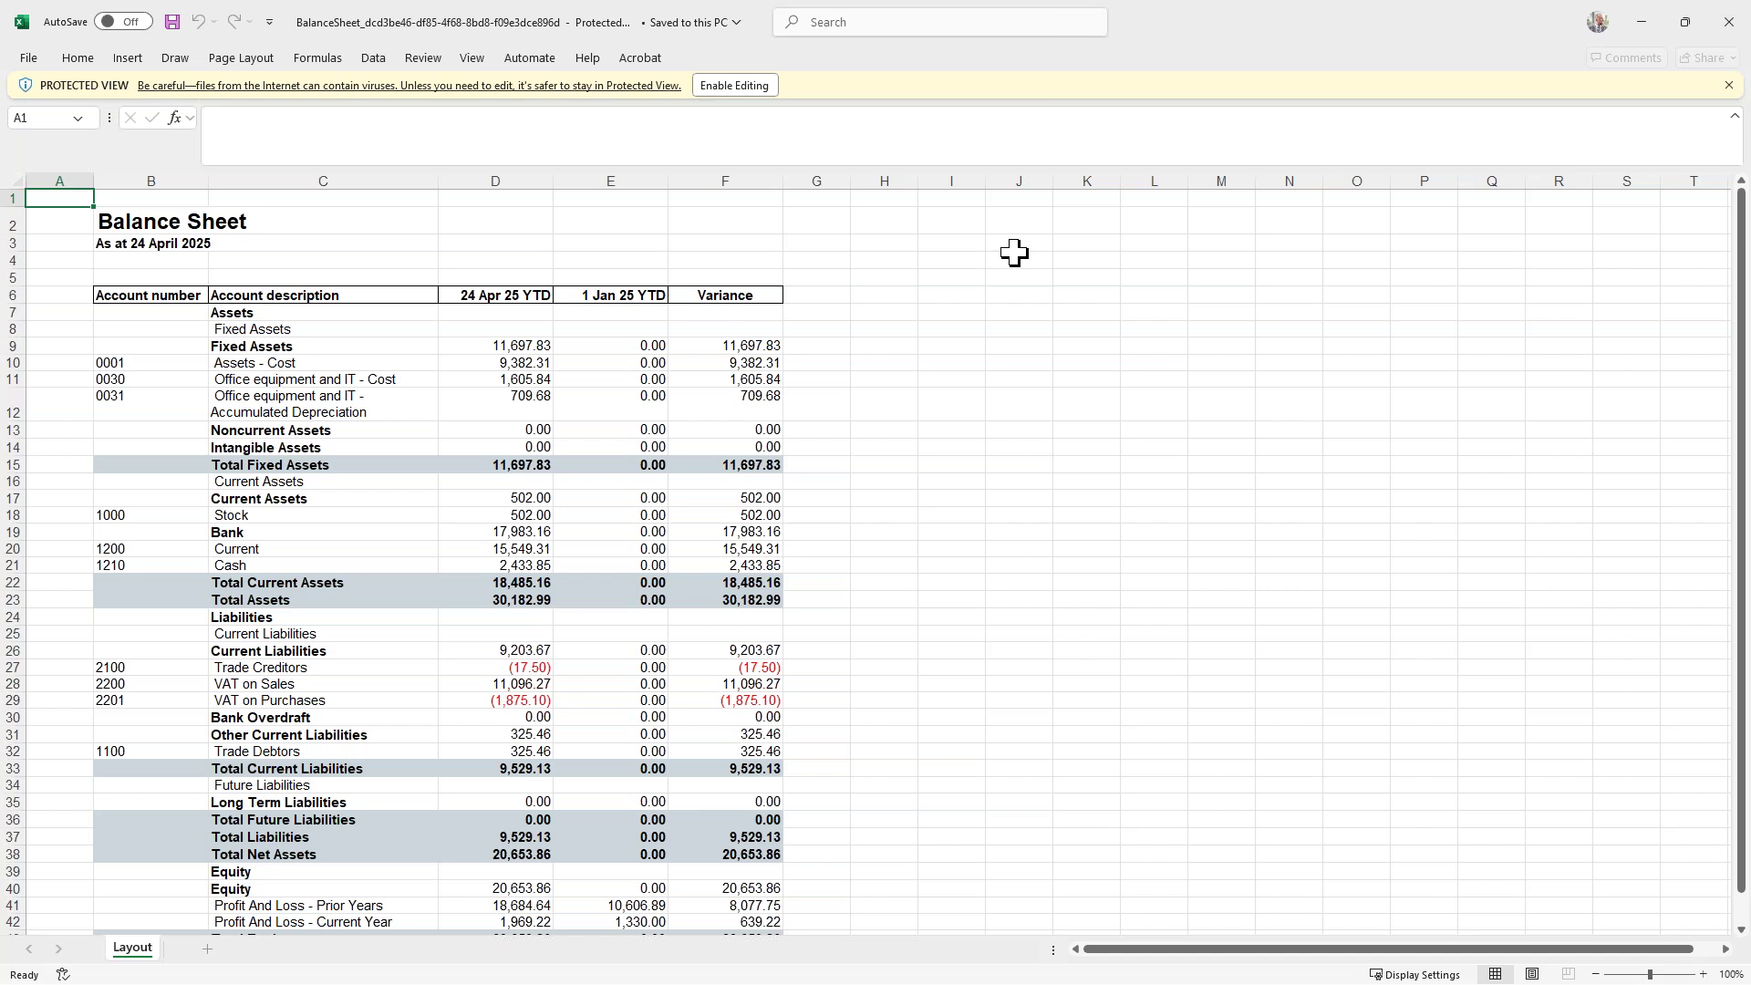
click(1730, 22)
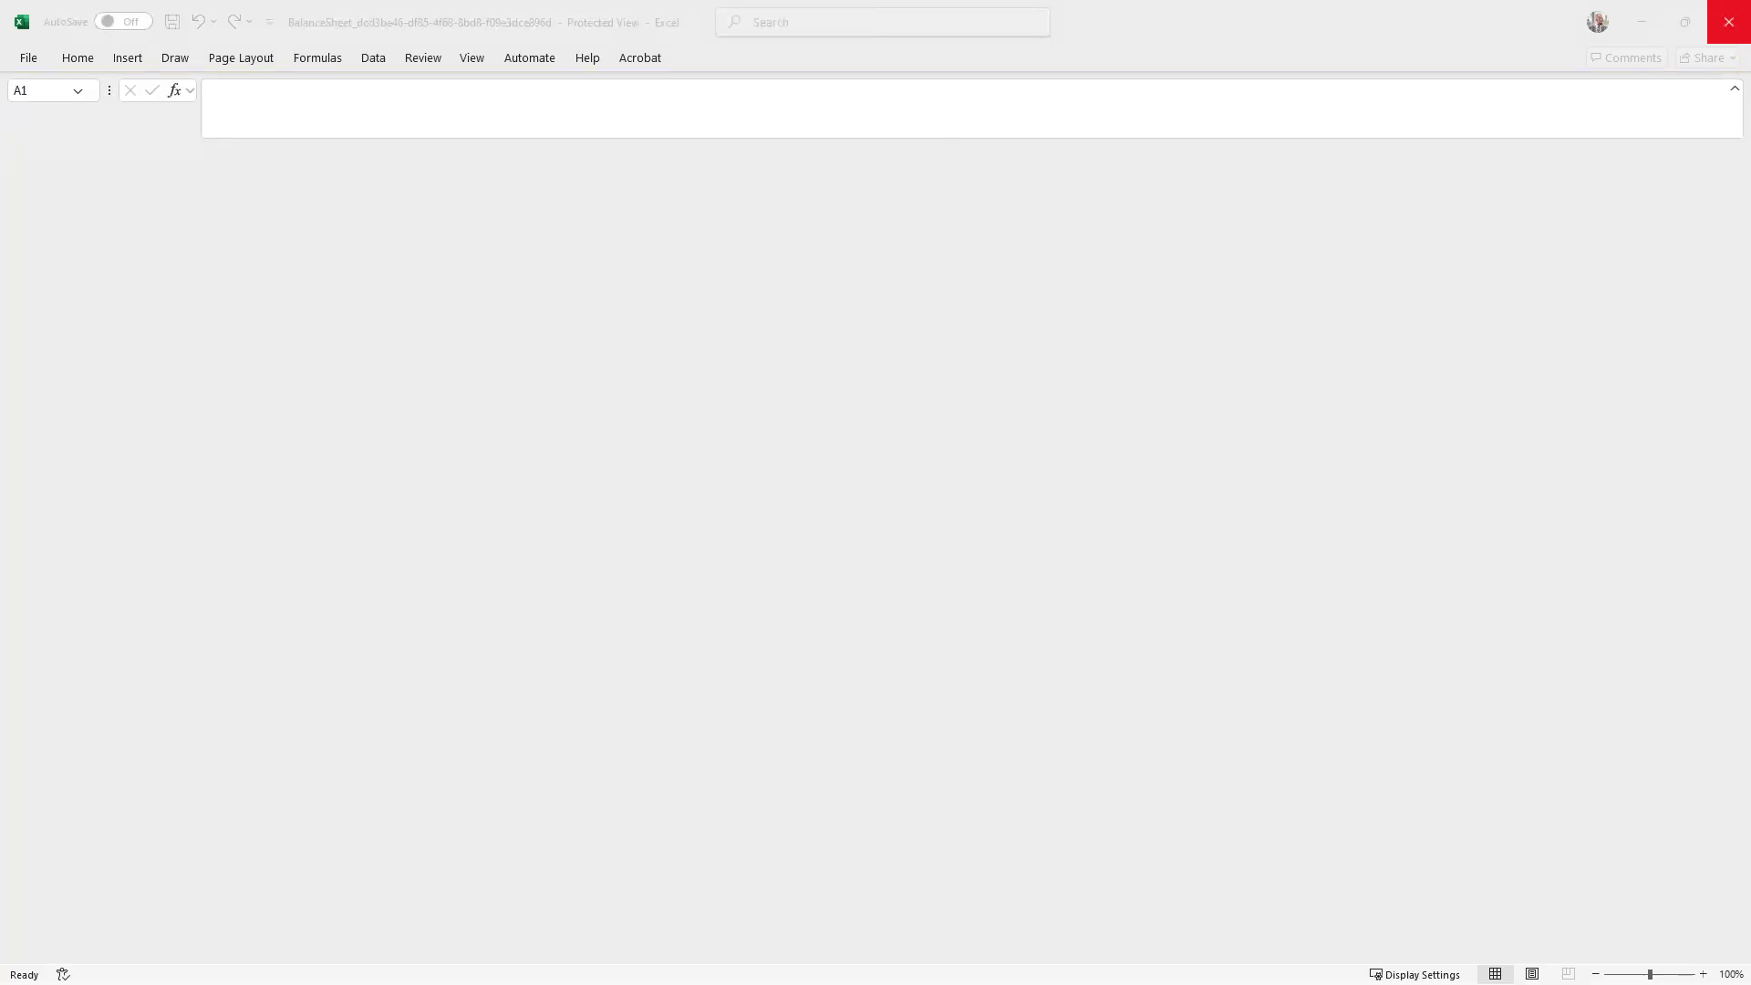
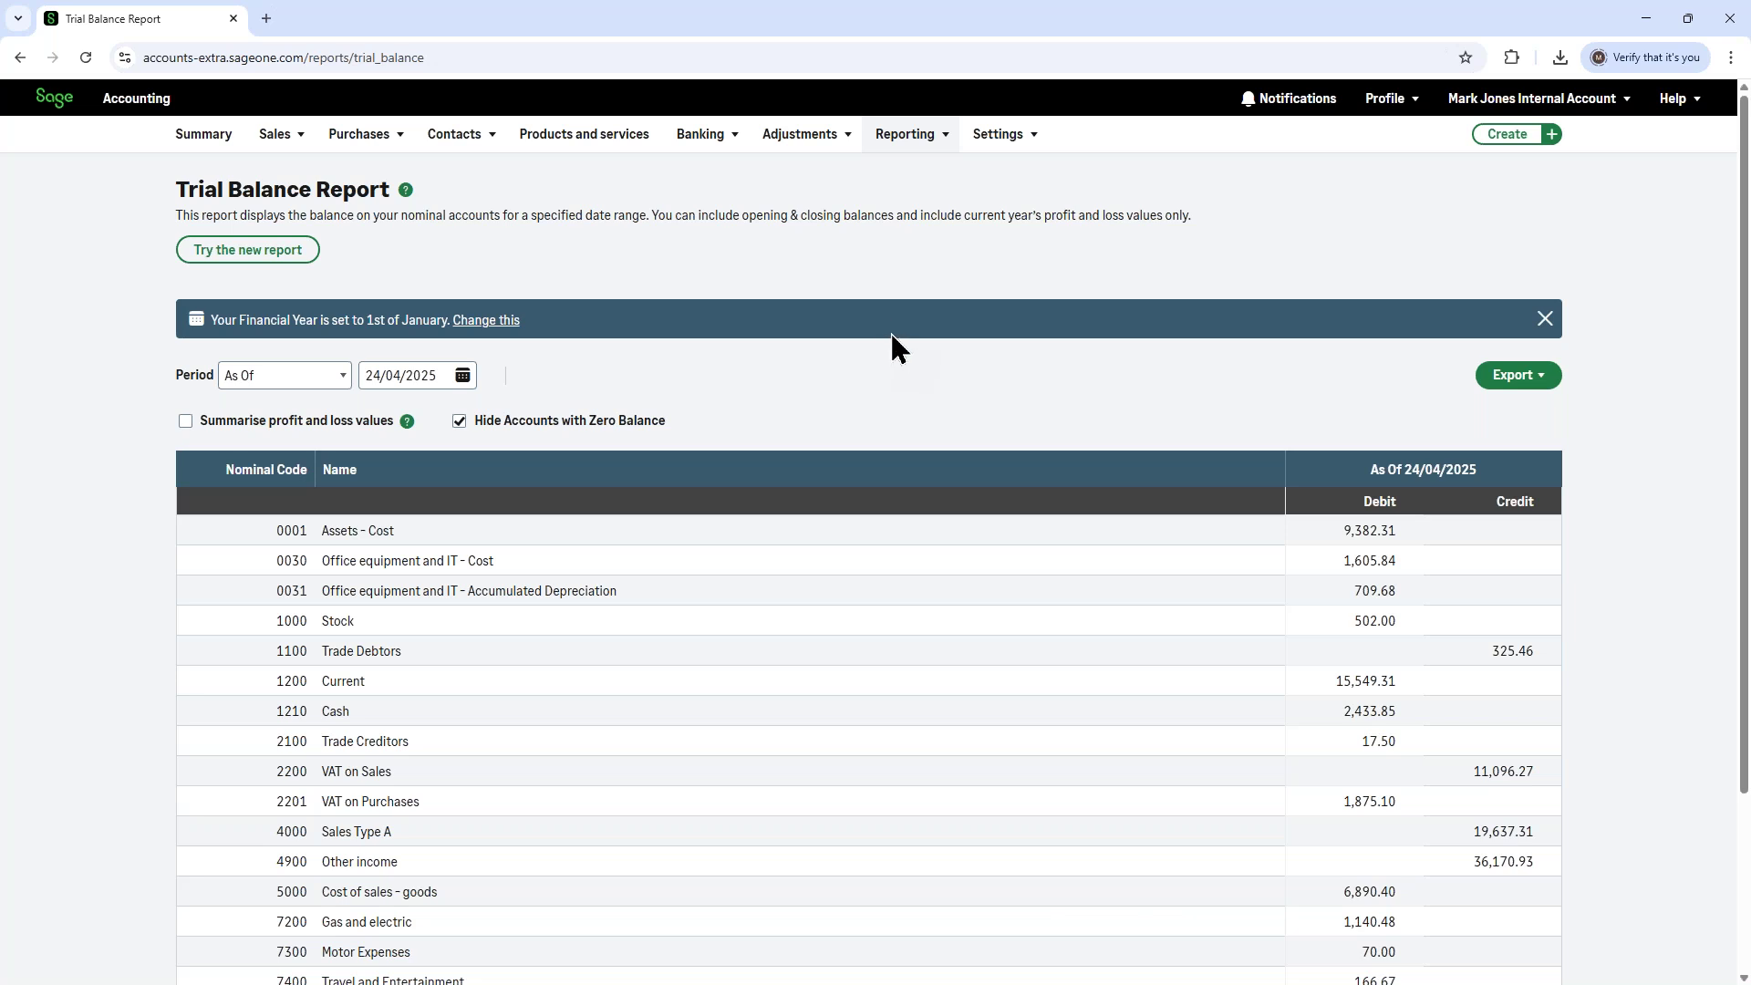
- Review the debit and credit balances in the Trial Balance report as of 24/04/2025 and export it as a PDF
scroll(891, 334, down, 2)
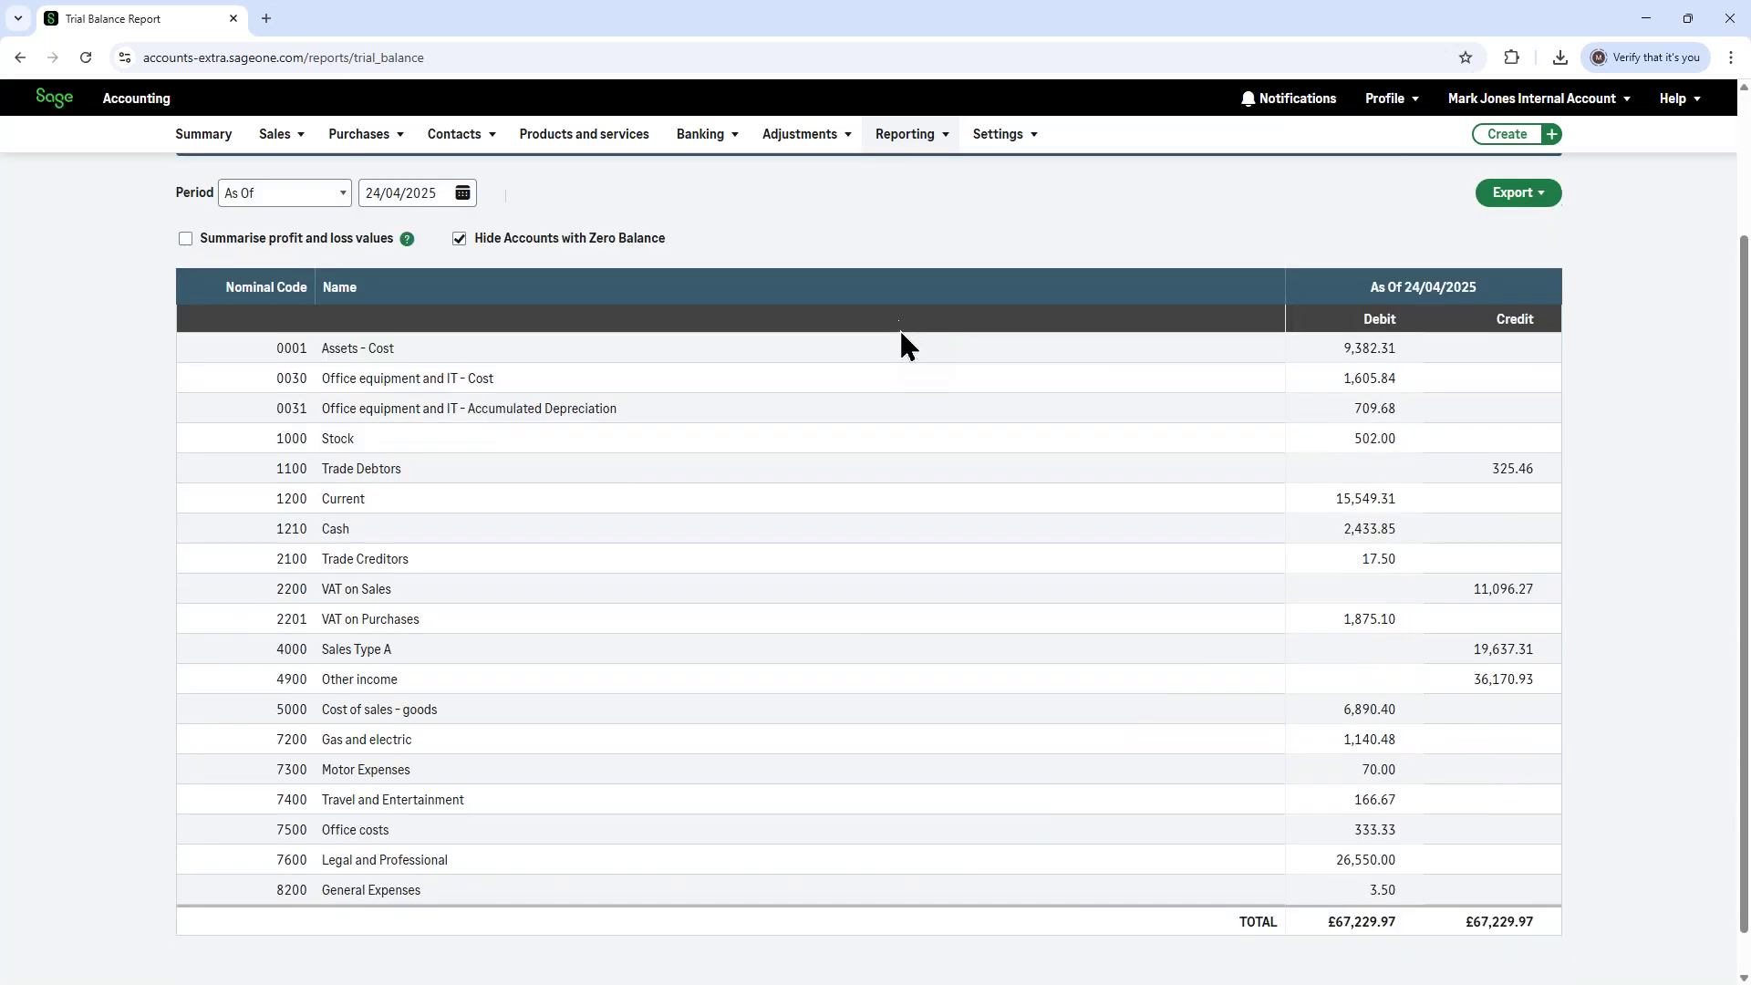
scroll(901, 333, up, 1)
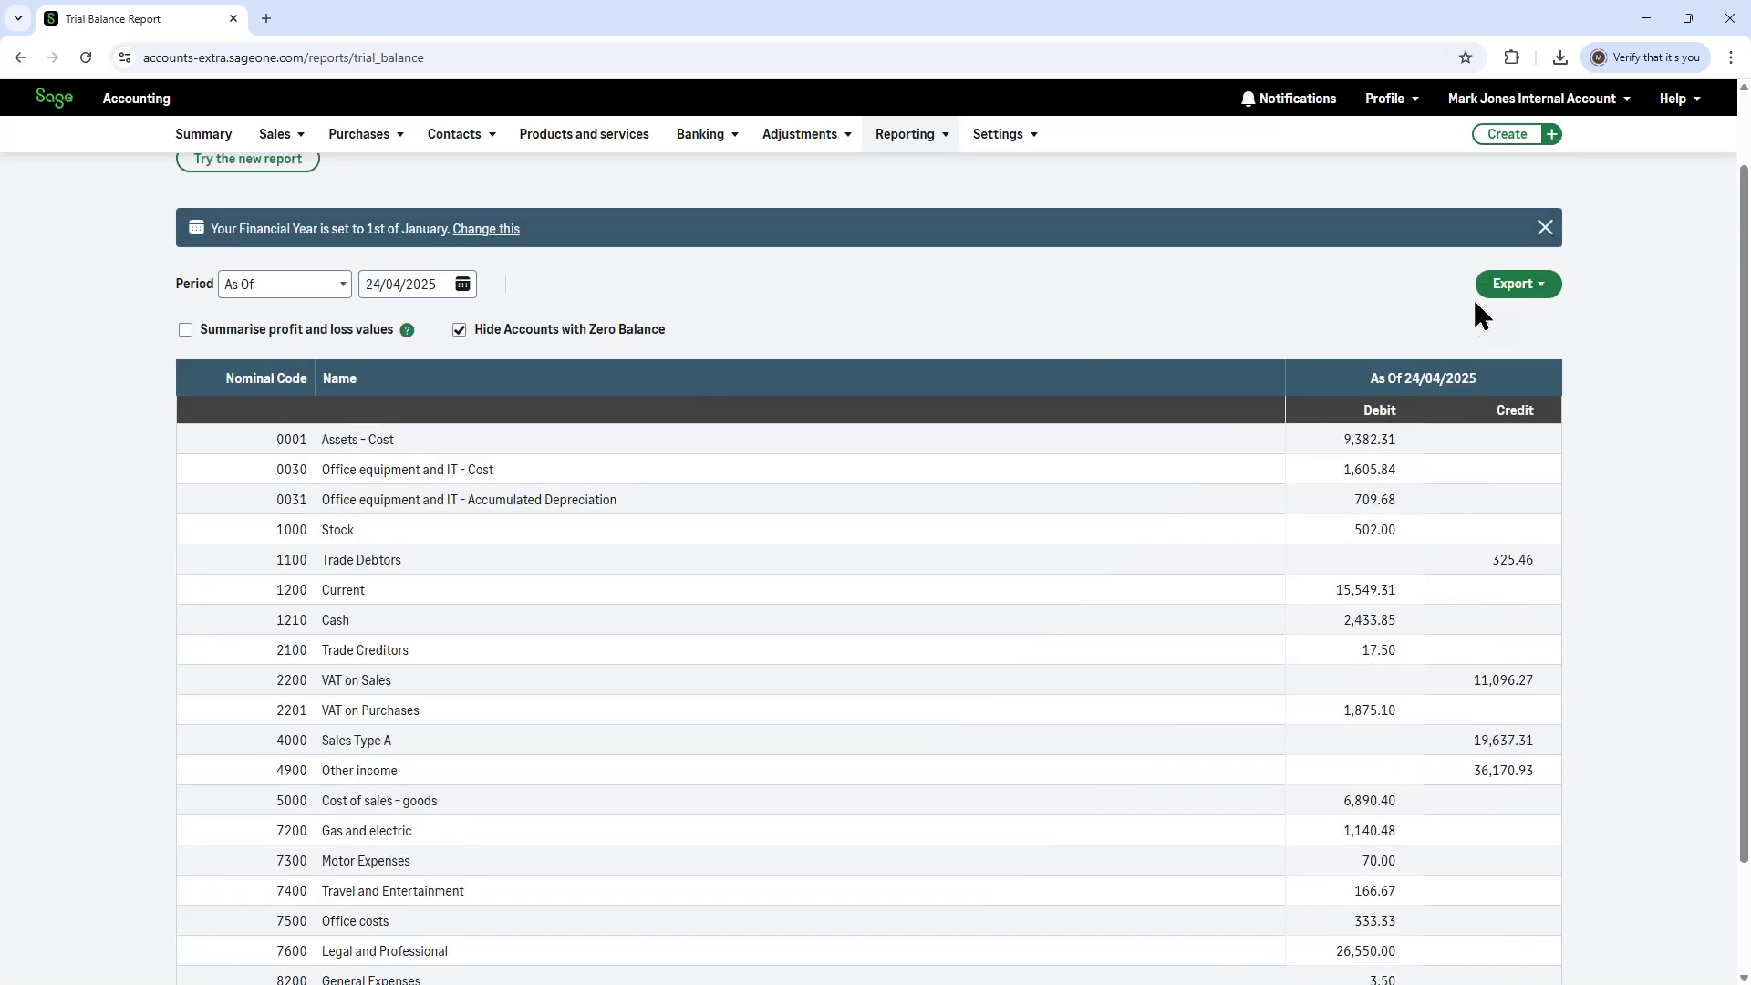
click(1509, 285)
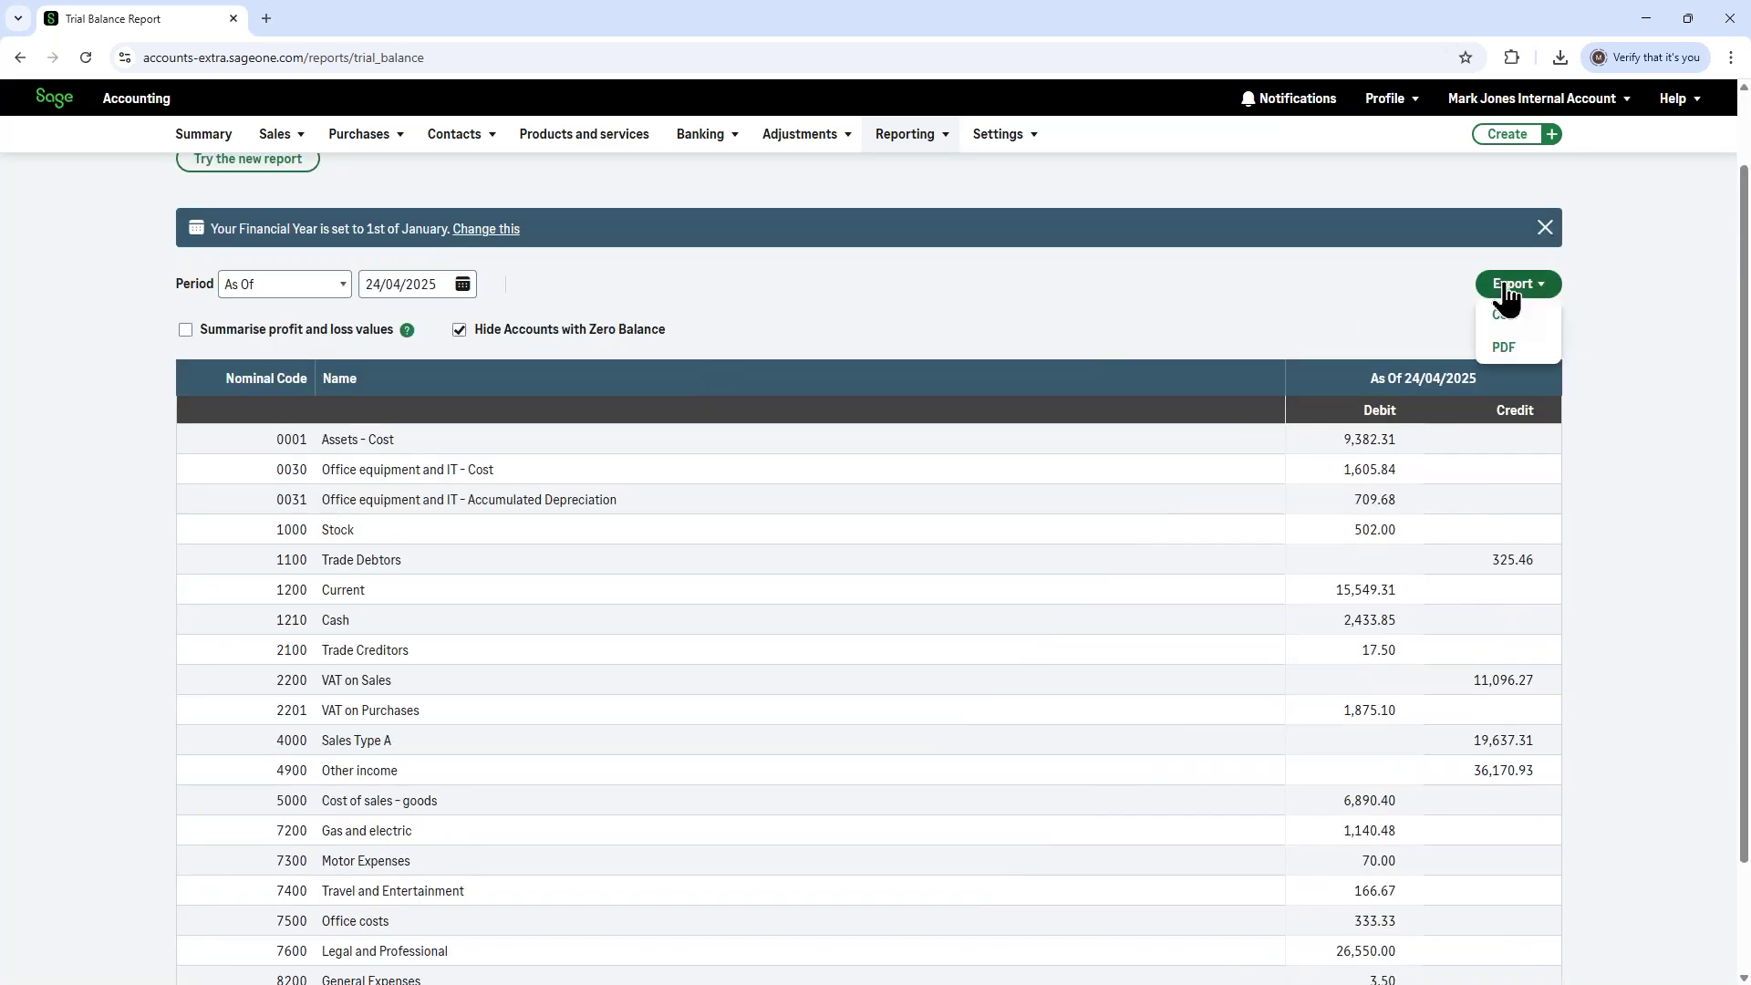
click(1505, 348)
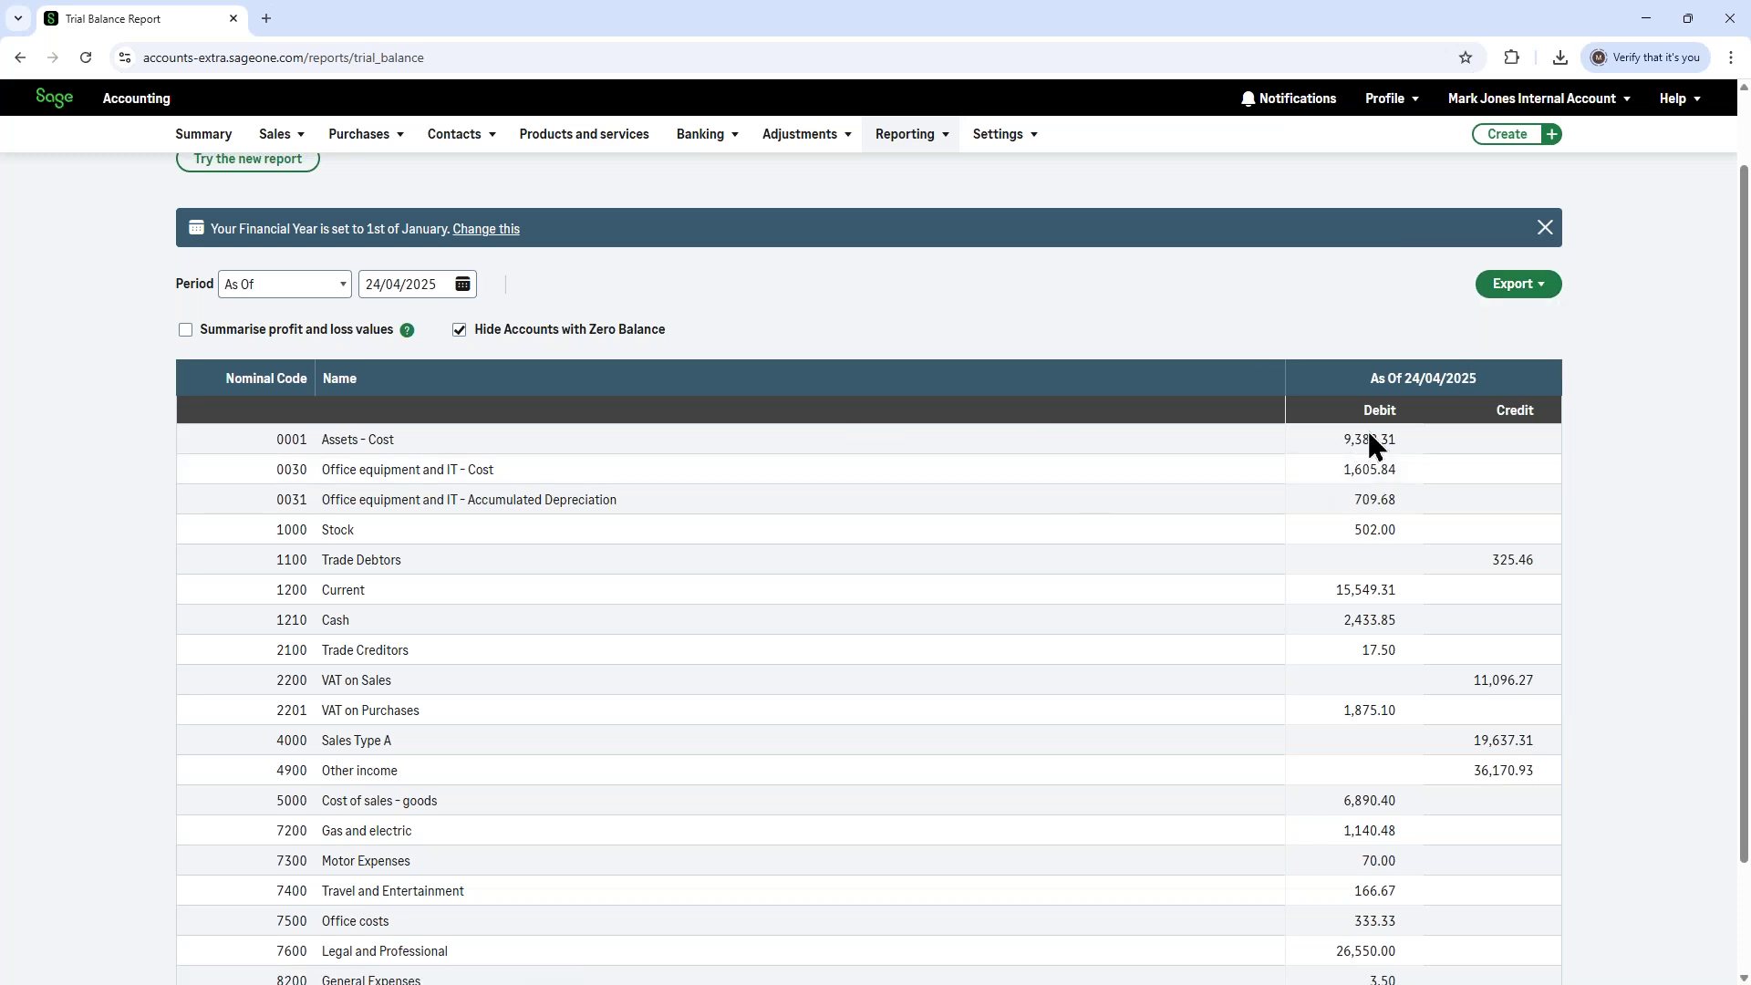
scroll(1371, 453, down, 2)
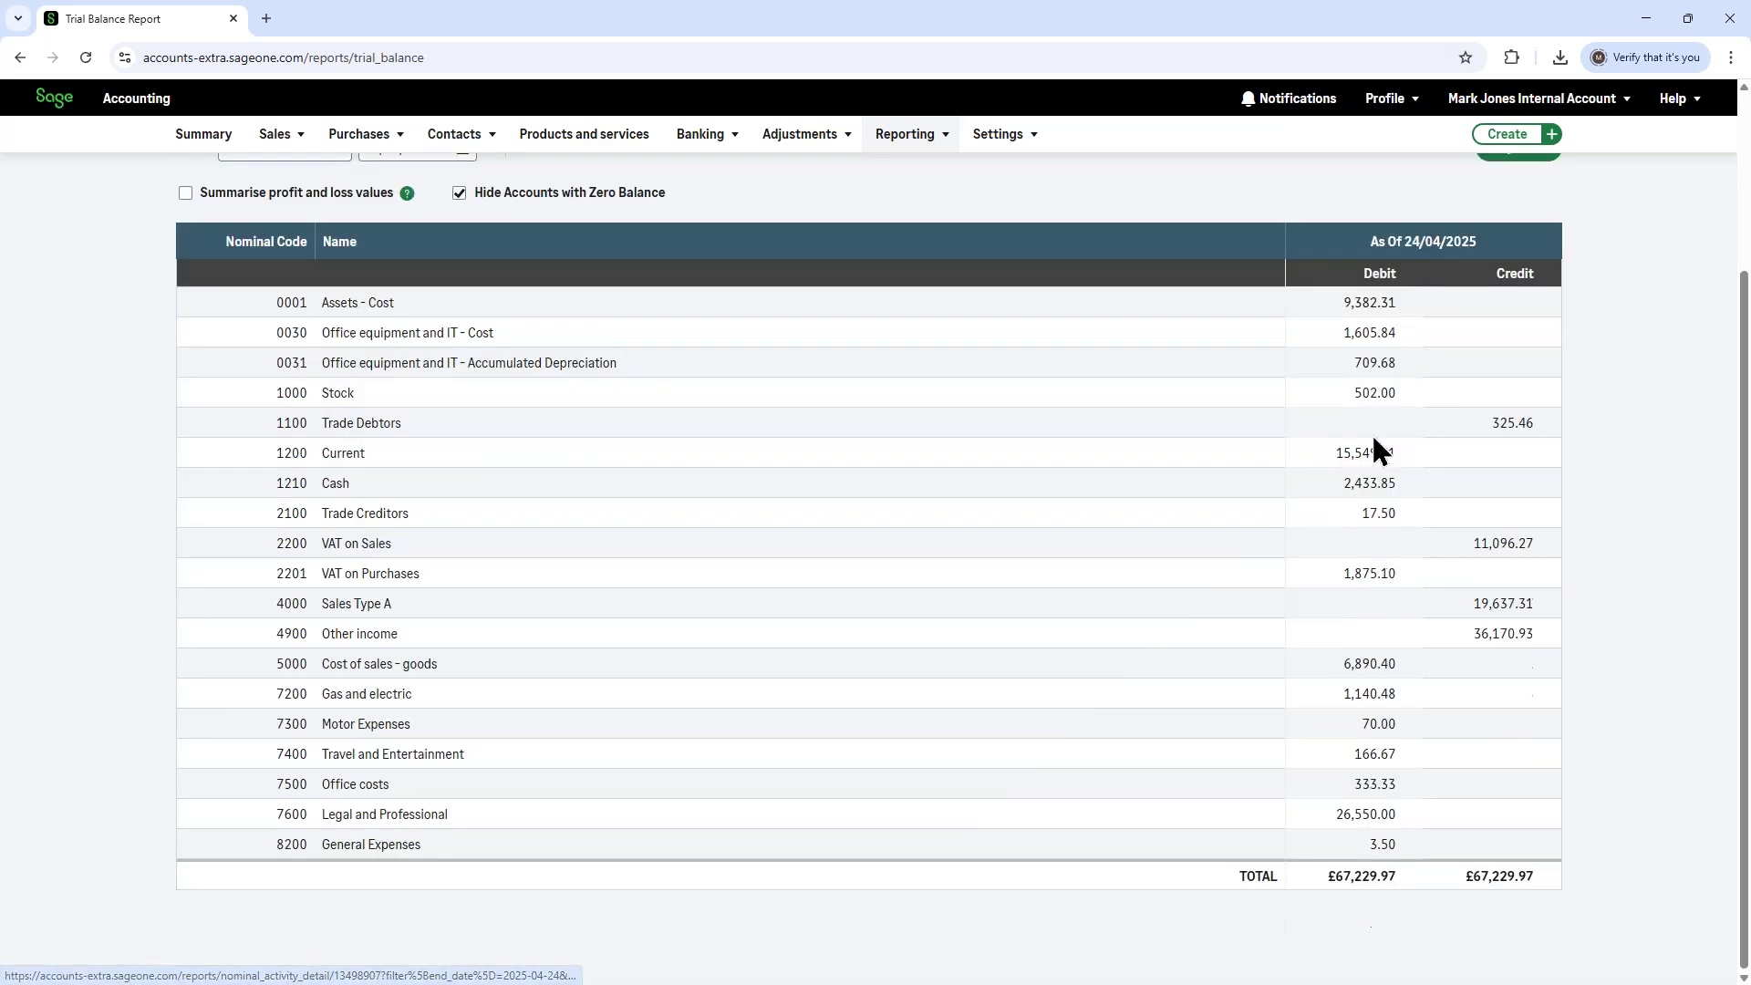
scroll(1373, 447, up, 3)
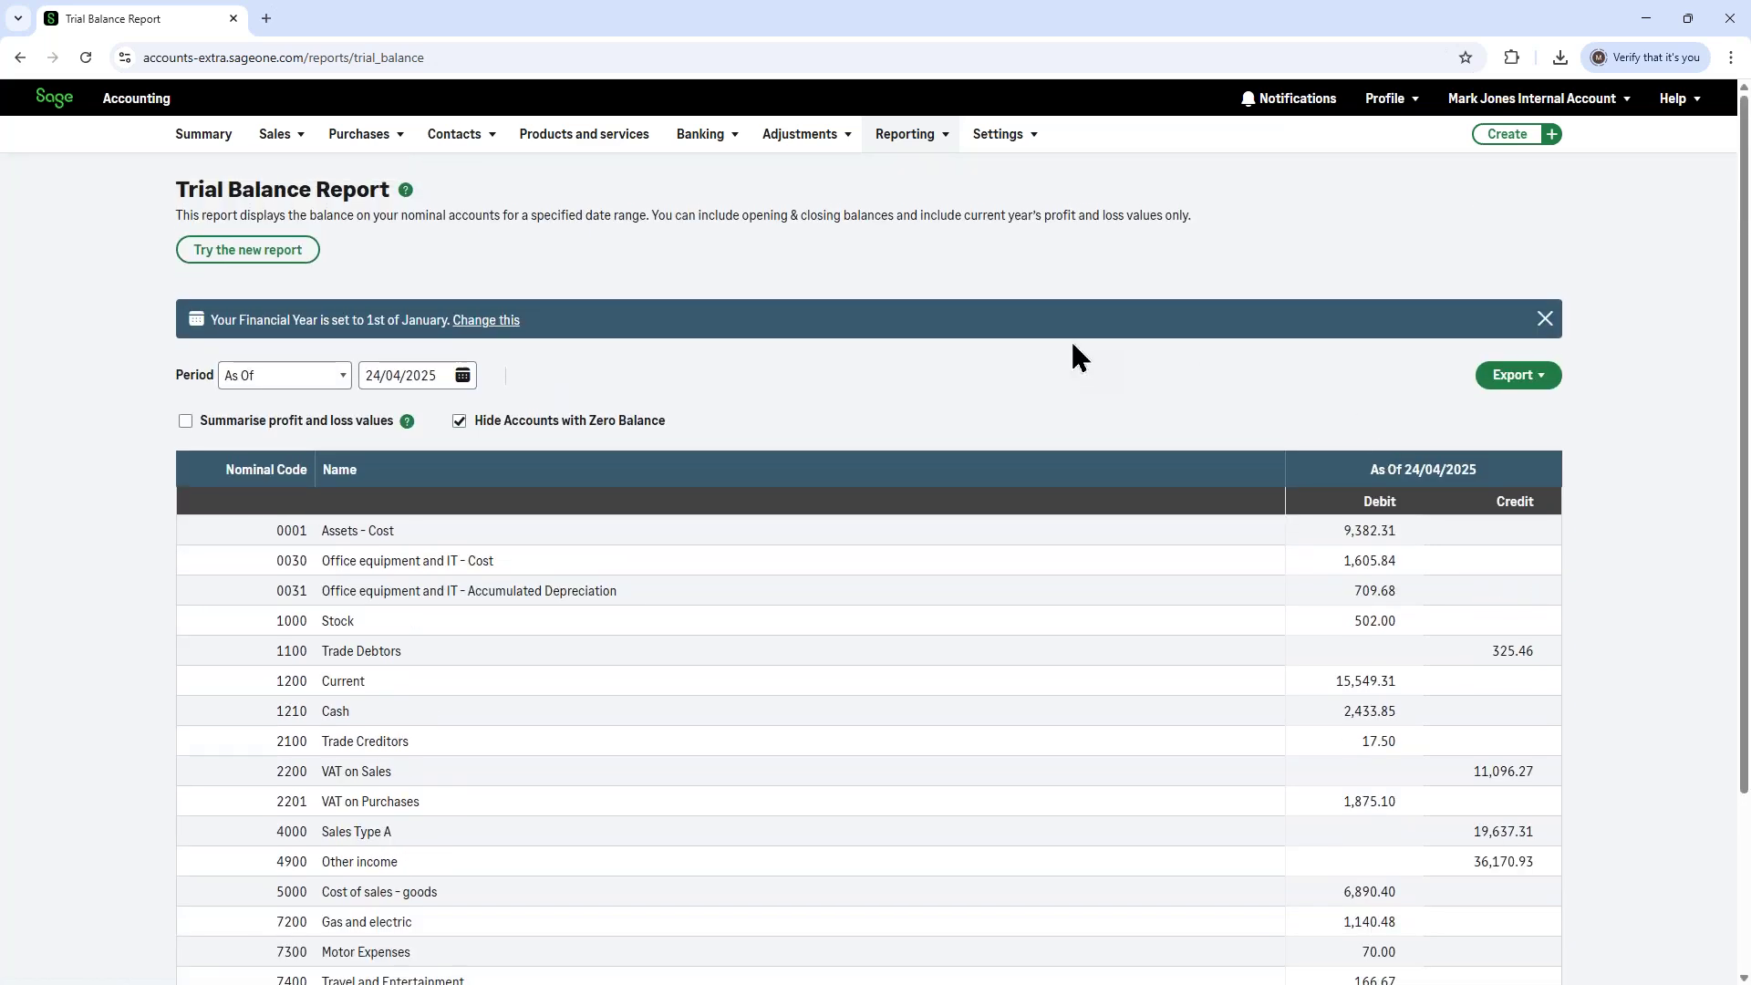
- Switch to the new Trial Balance report and look at its available Sage views and custom views without changing the view
click(223, 254)
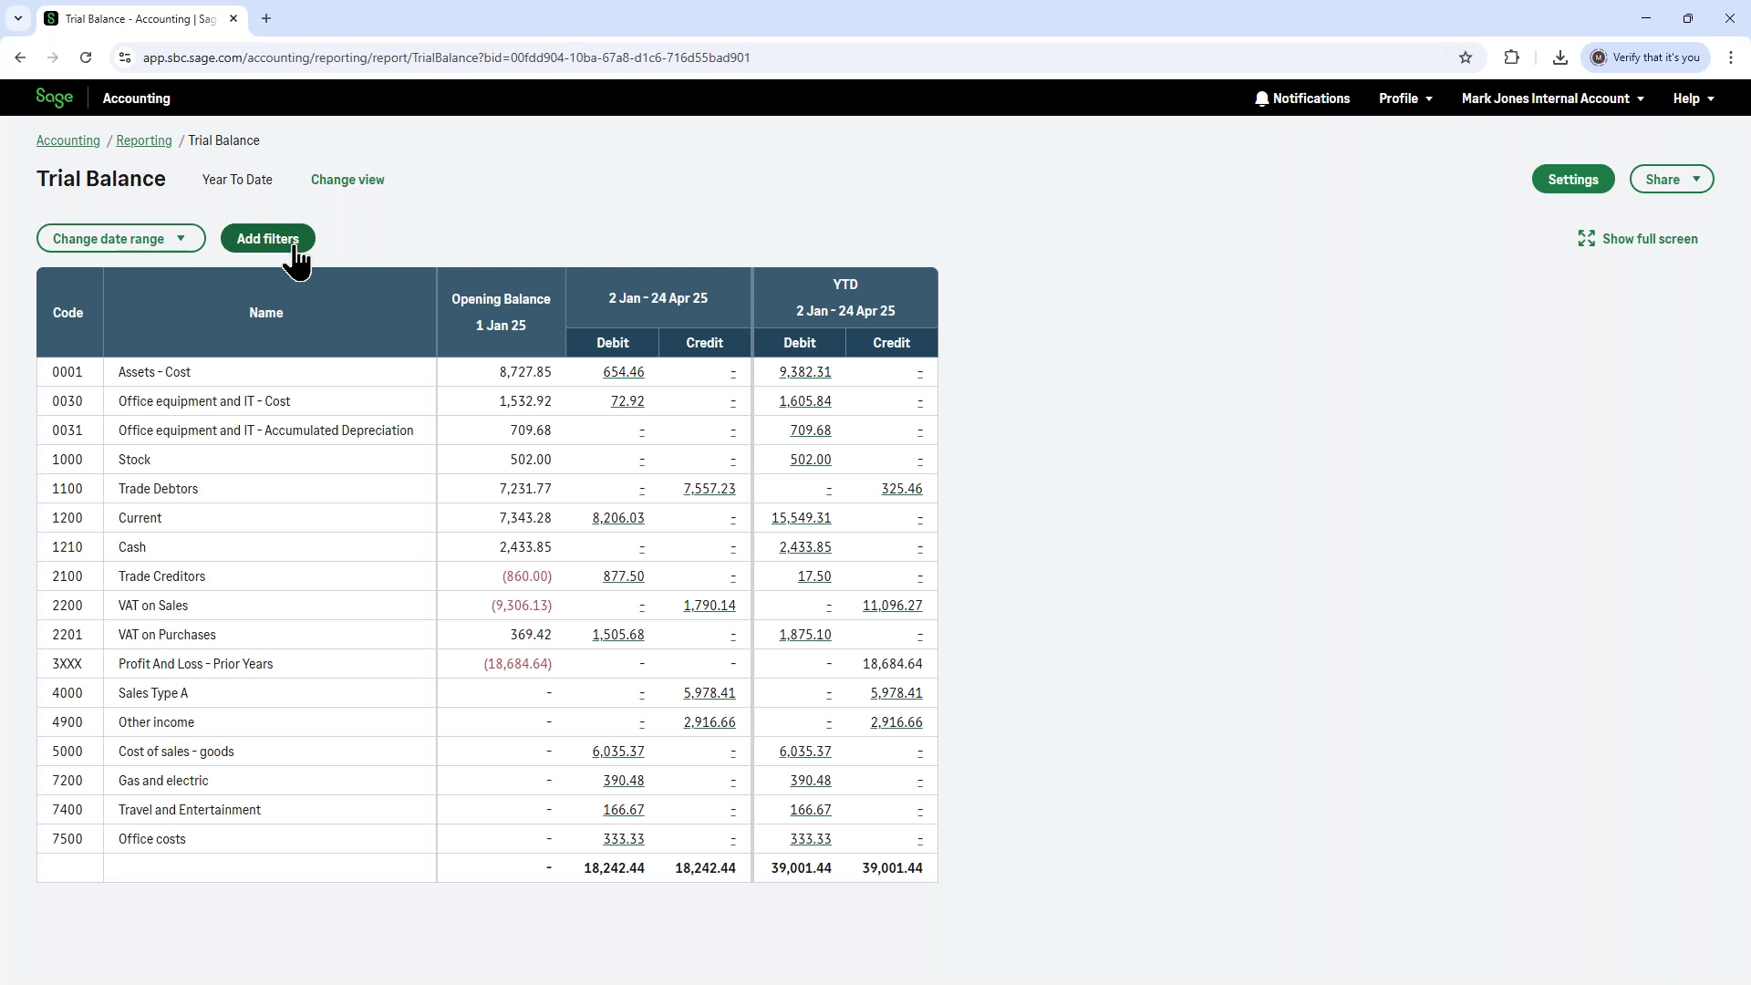
click(361, 182)
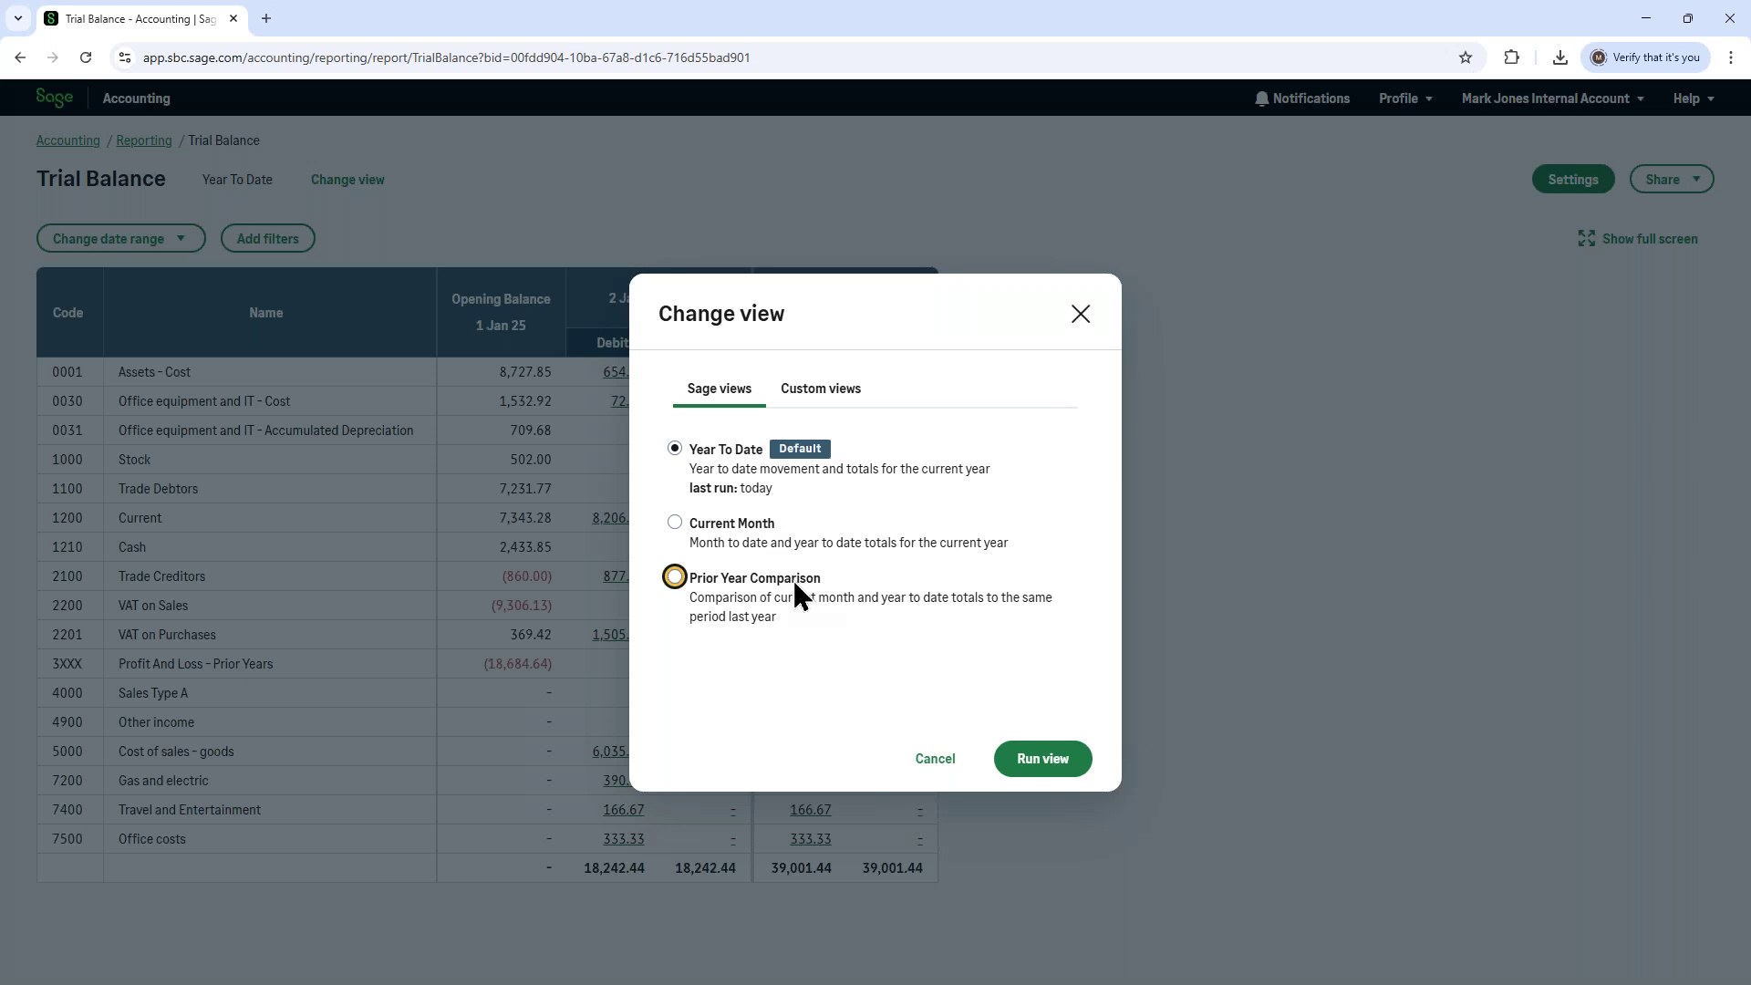
click(808, 392)
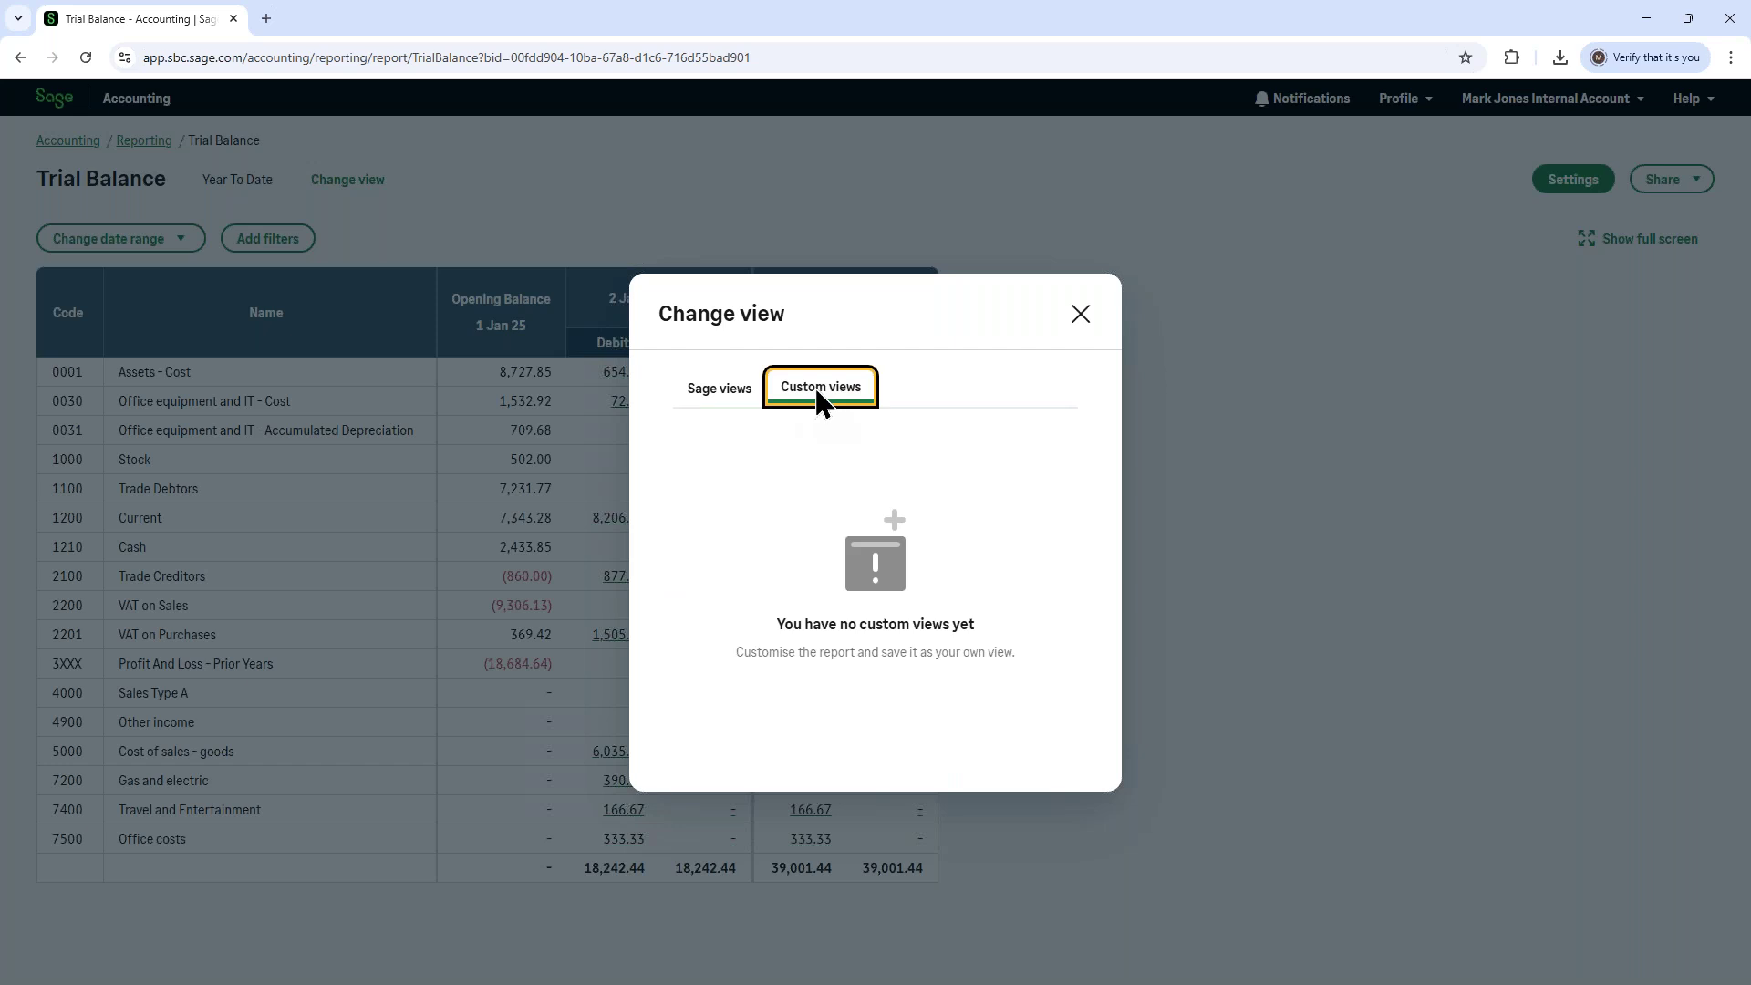
click(1082, 317)
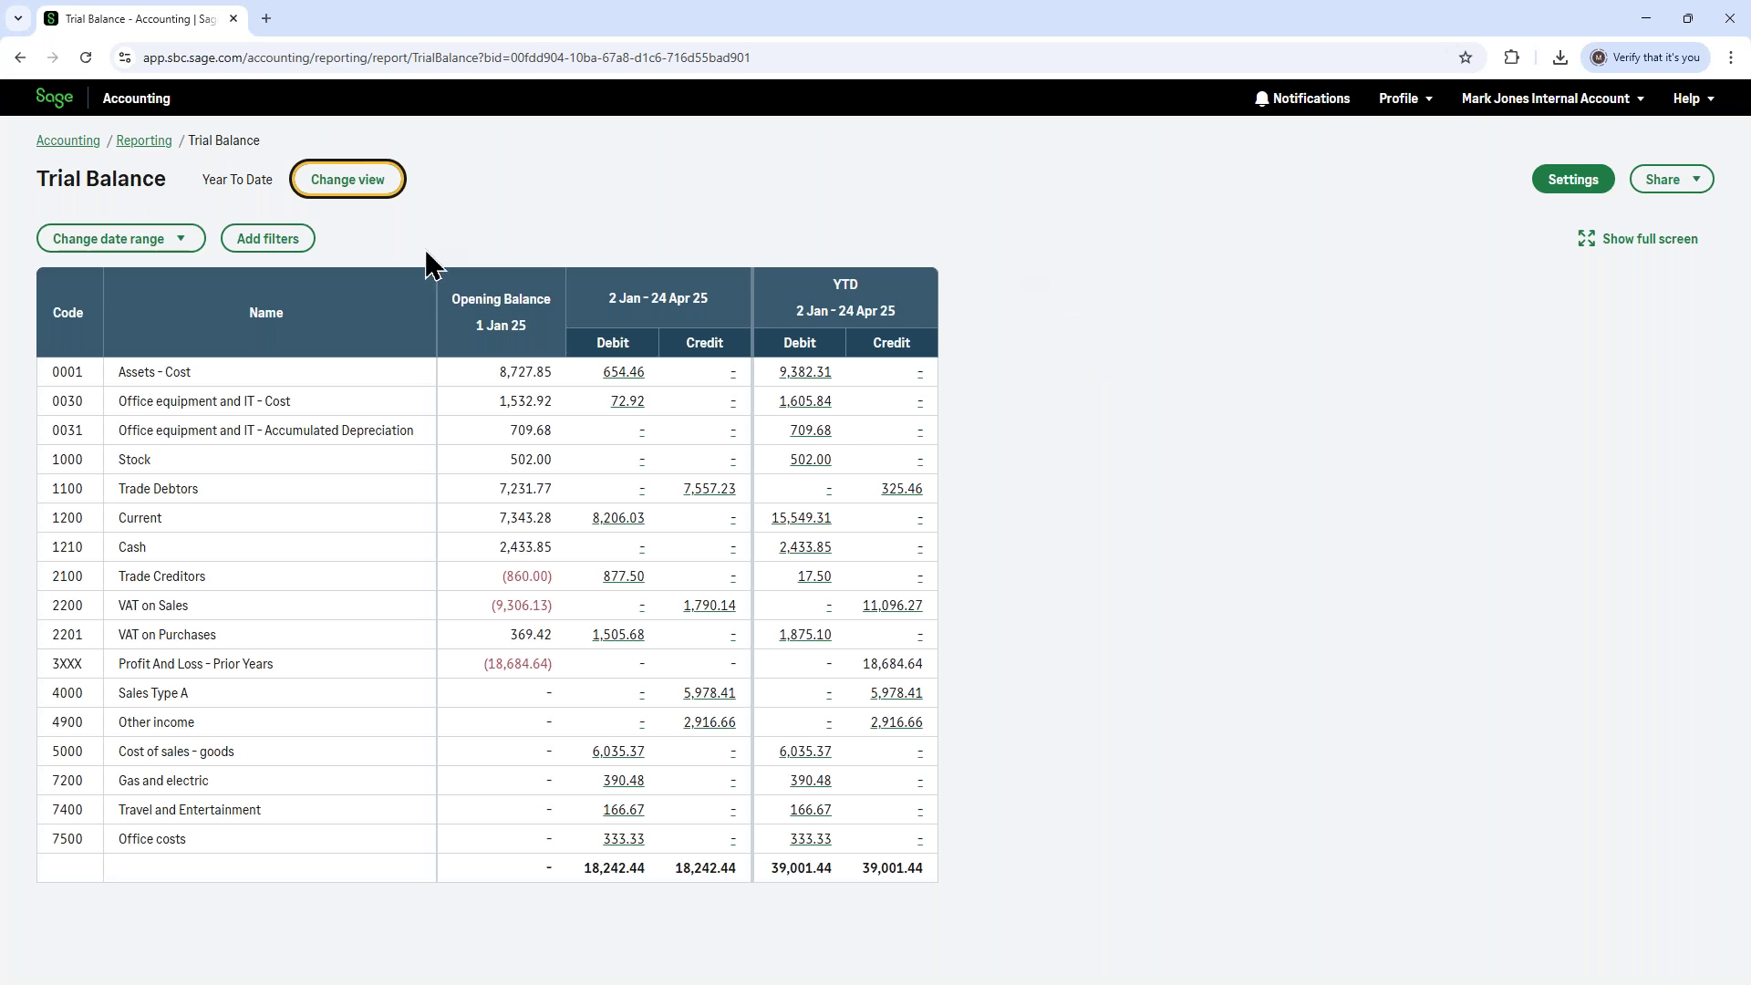
- Look at the analysis types available as Trial Balance filters and close the filters without adding one
click(255, 242)
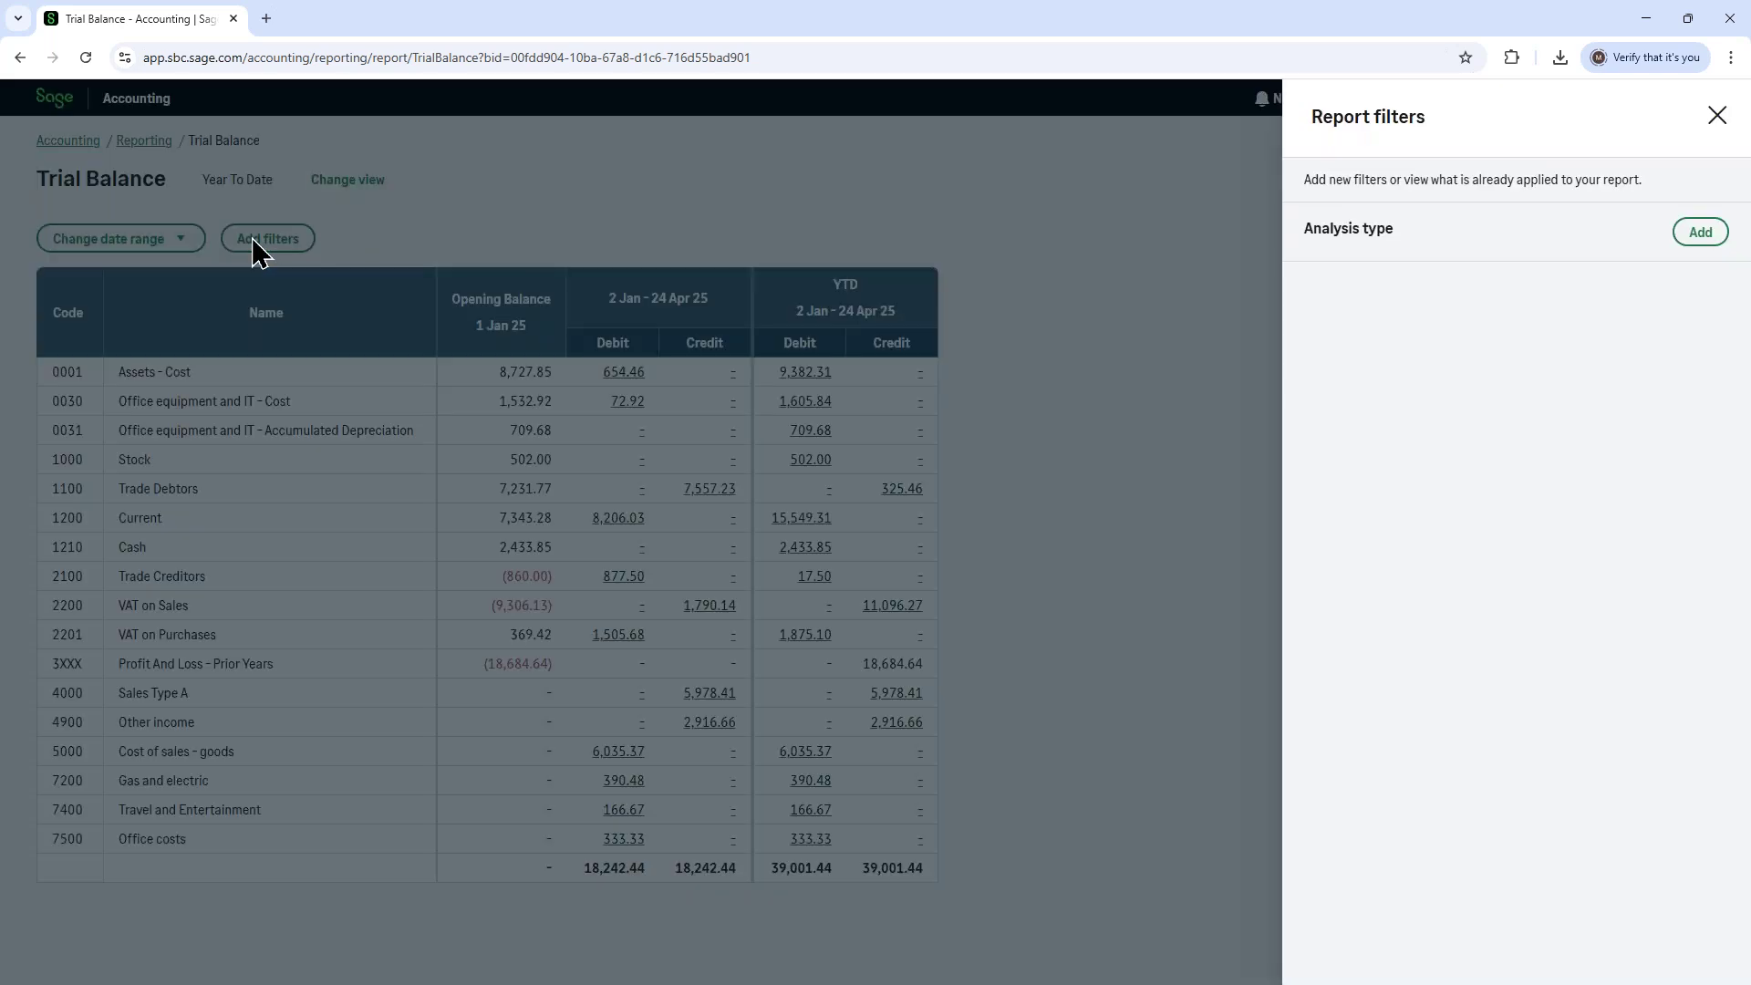
click(1699, 235)
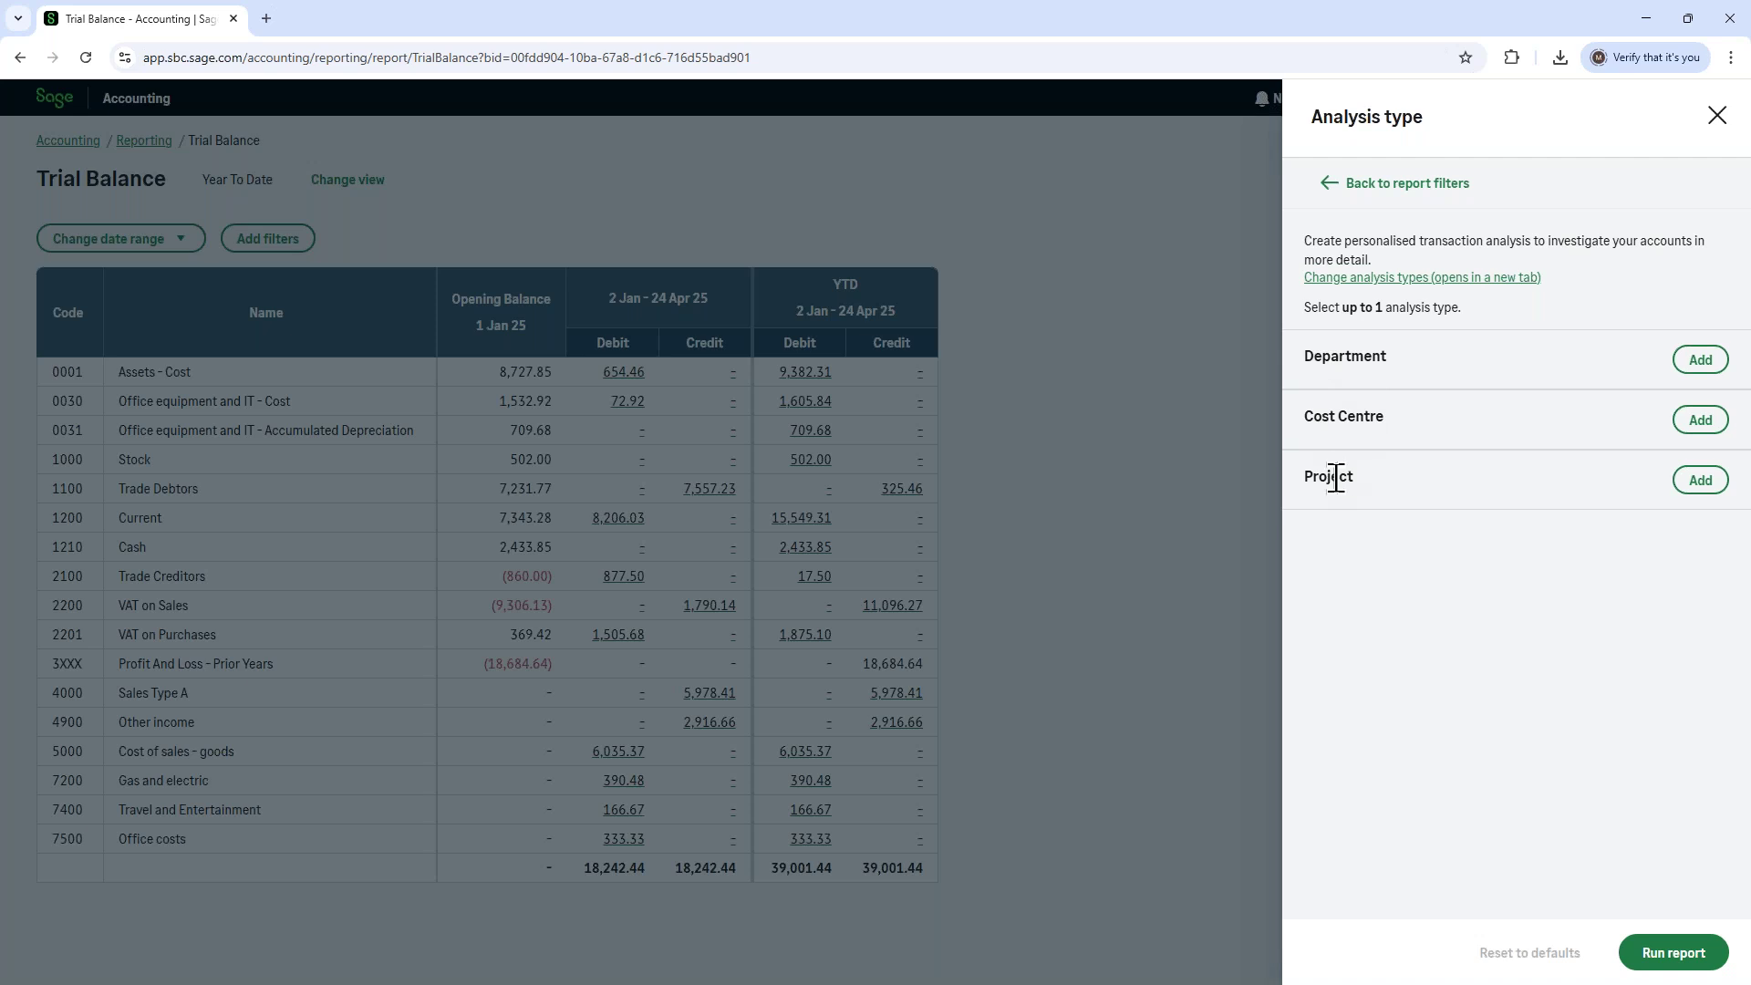
click(1716, 118)
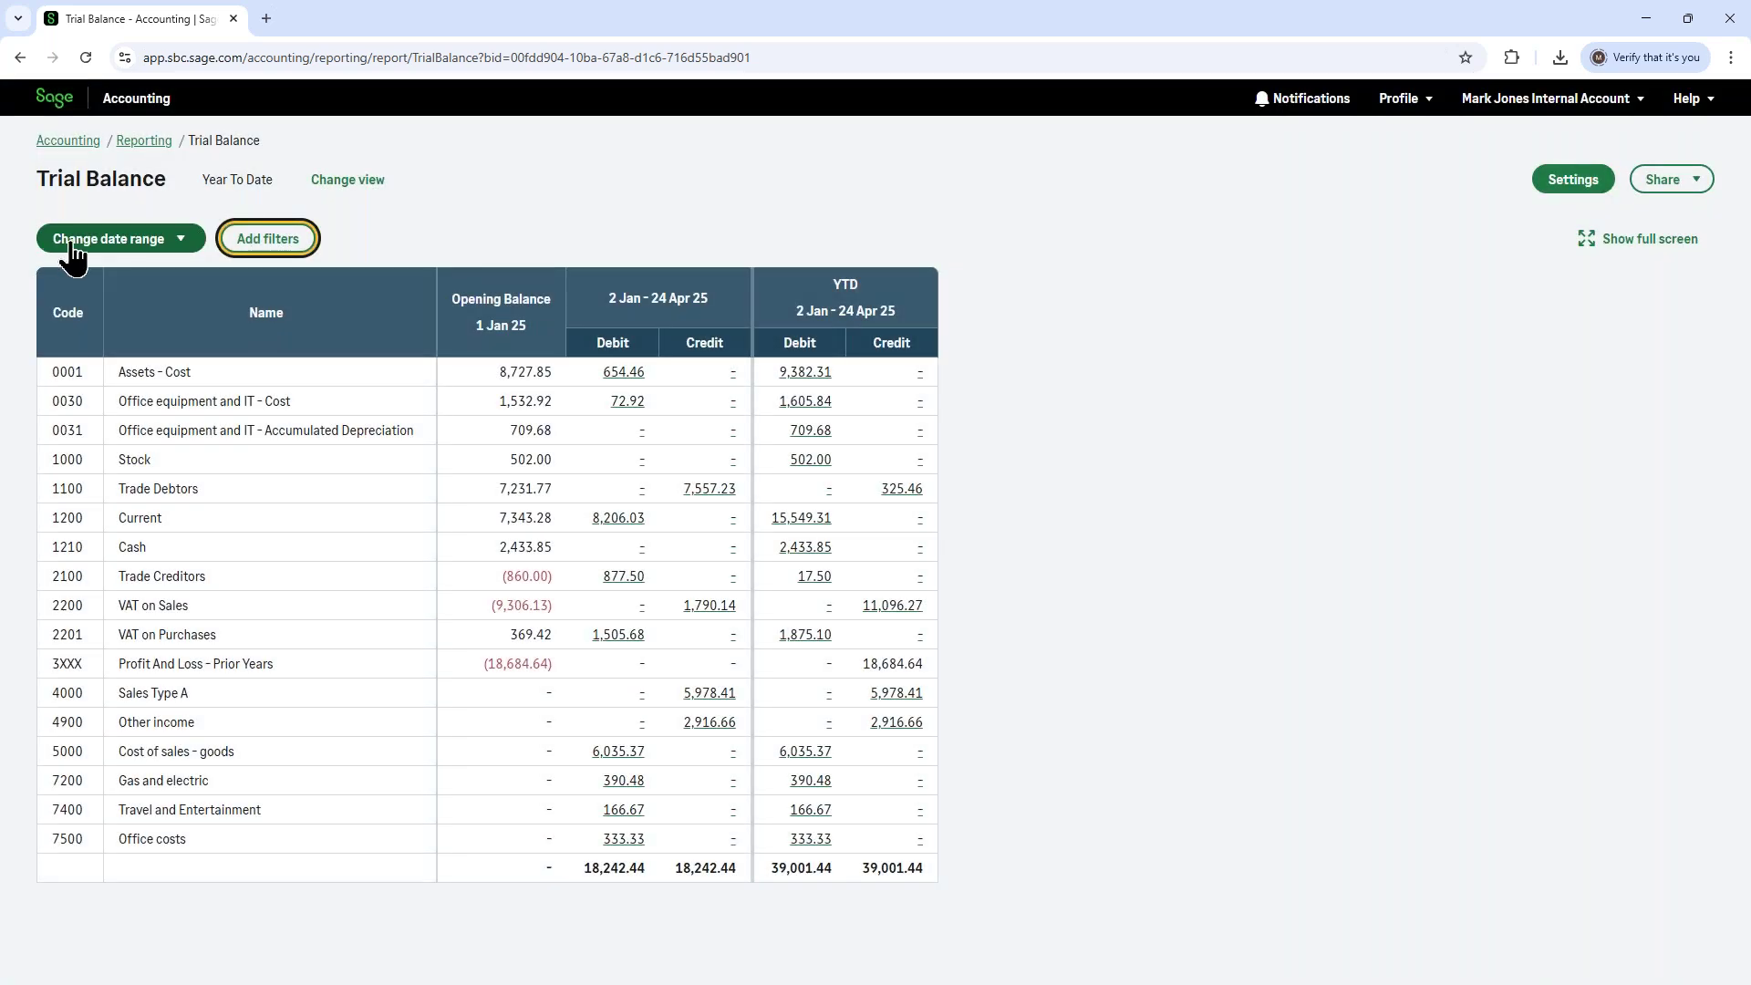
- Explore the Trial Balance date ranges, including the custom date range and its grouping options, and close them without applying
click(73, 254)
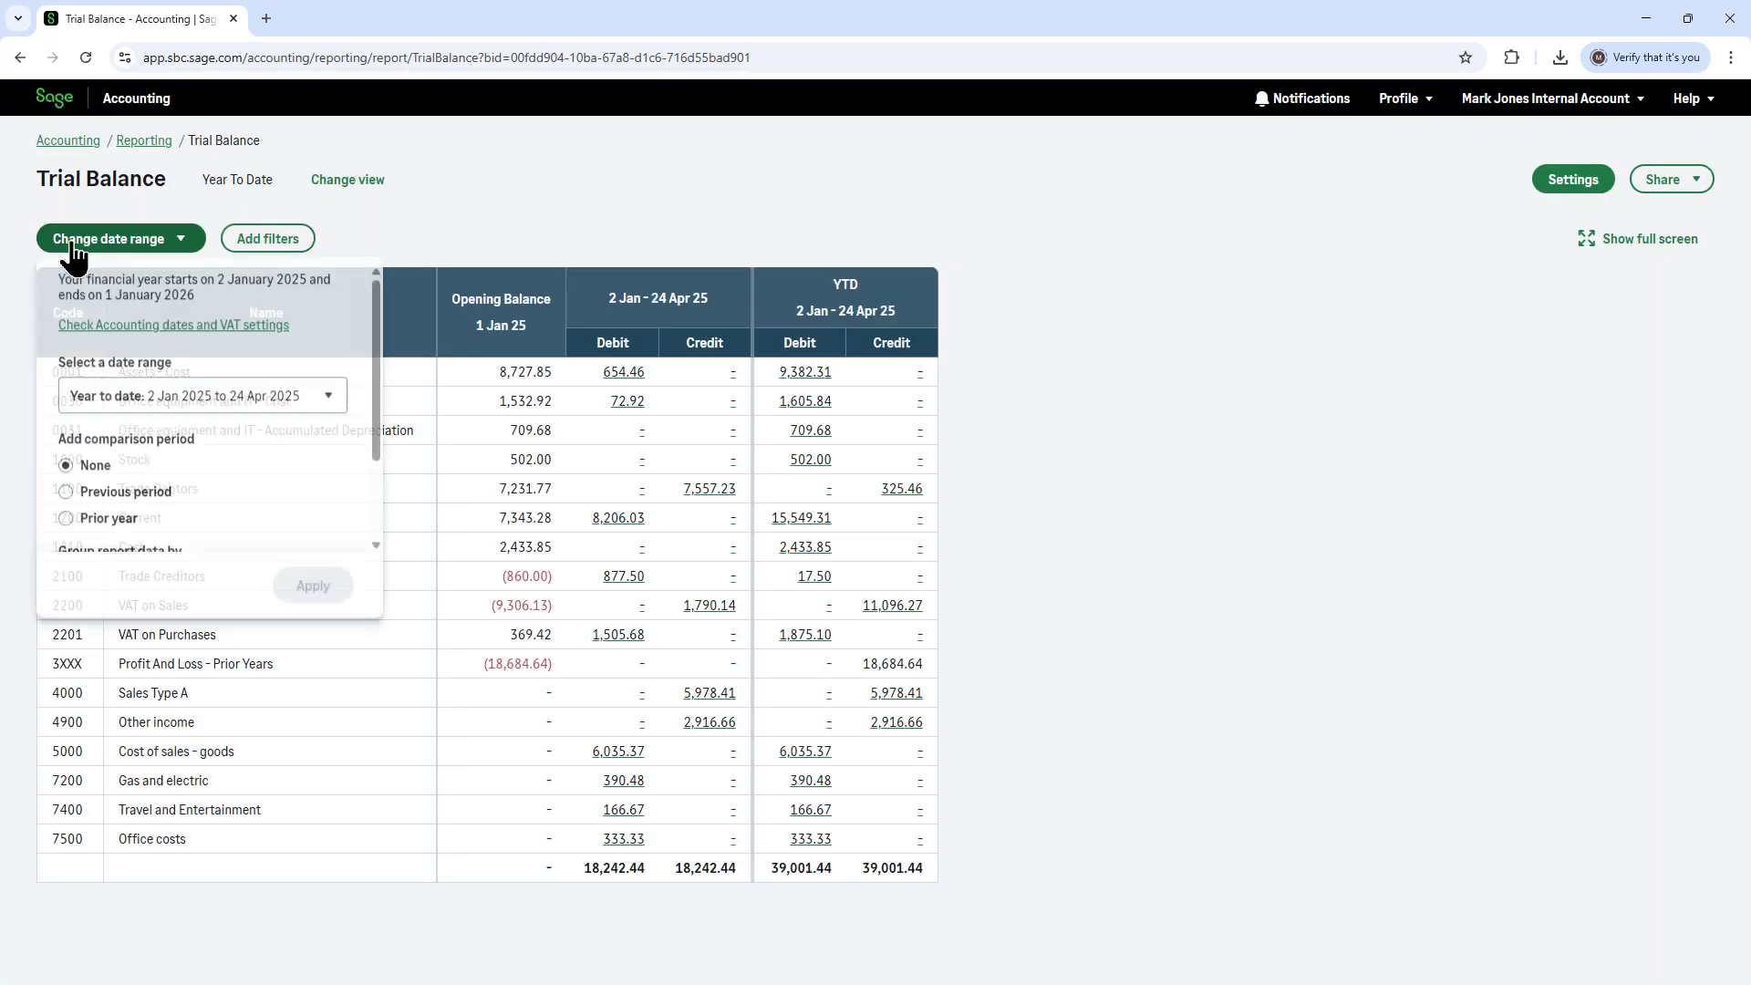
click(229, 406)
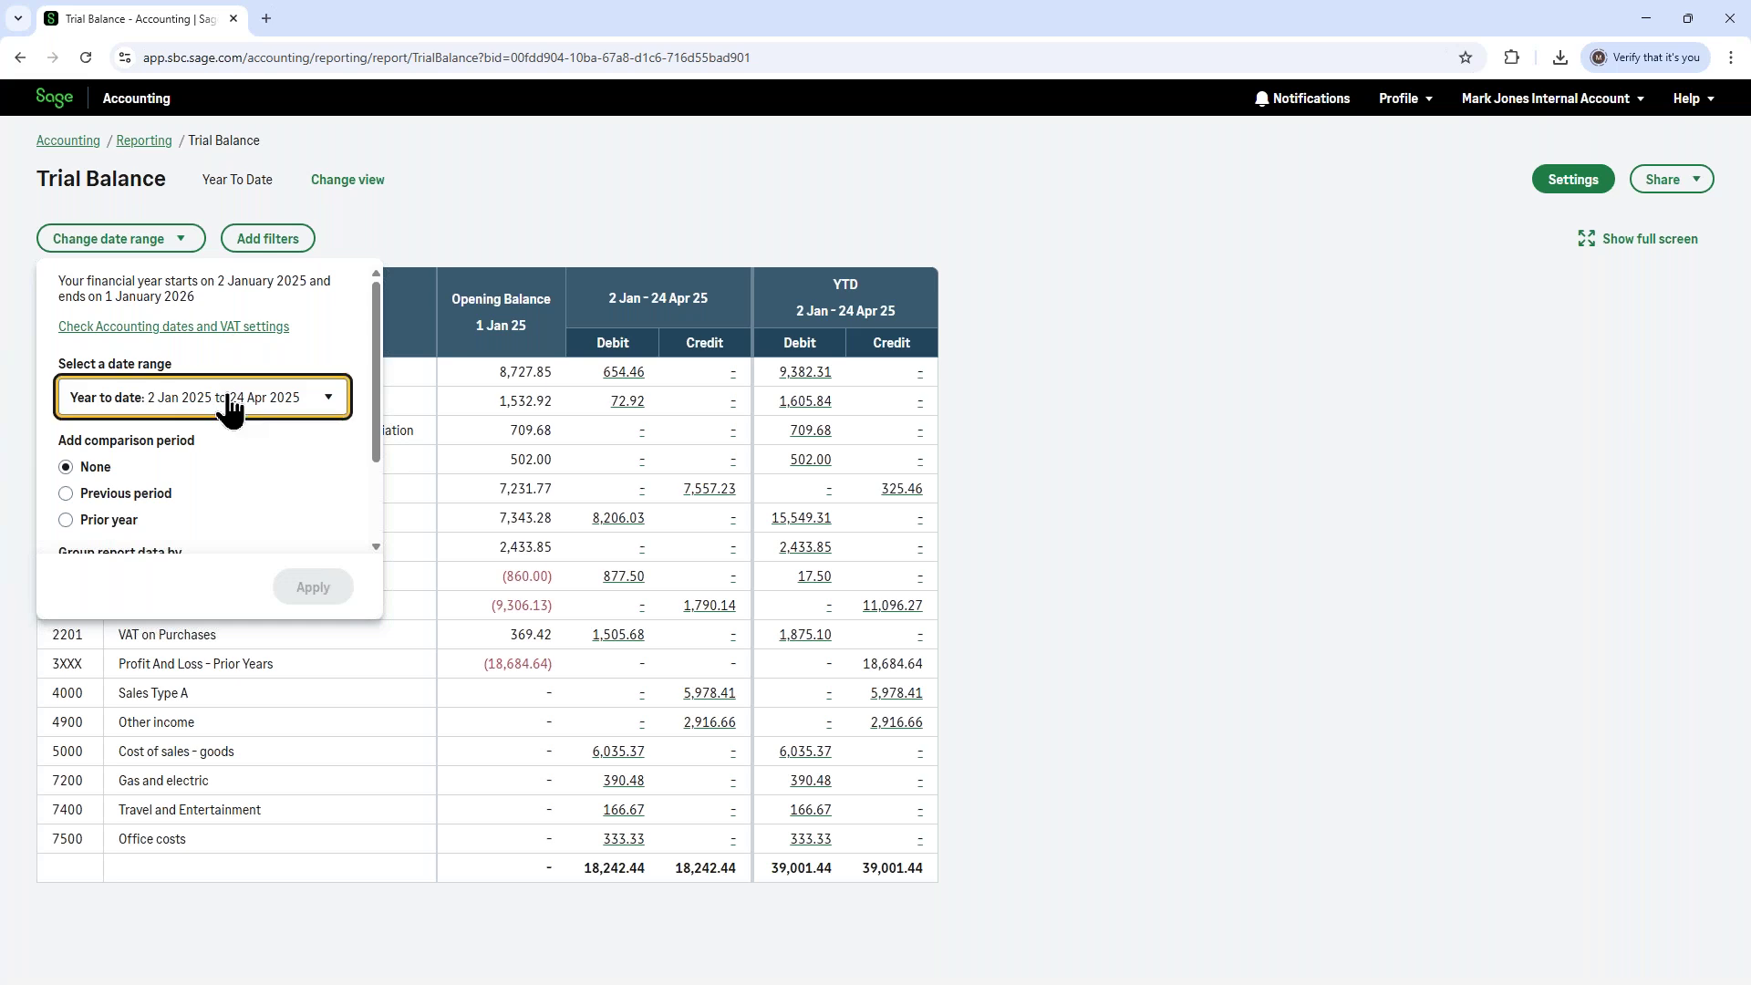
scroll(219, 470, up, 1)
scroll(219, 470, up, 1)
scroll(217, 474, down, 4)
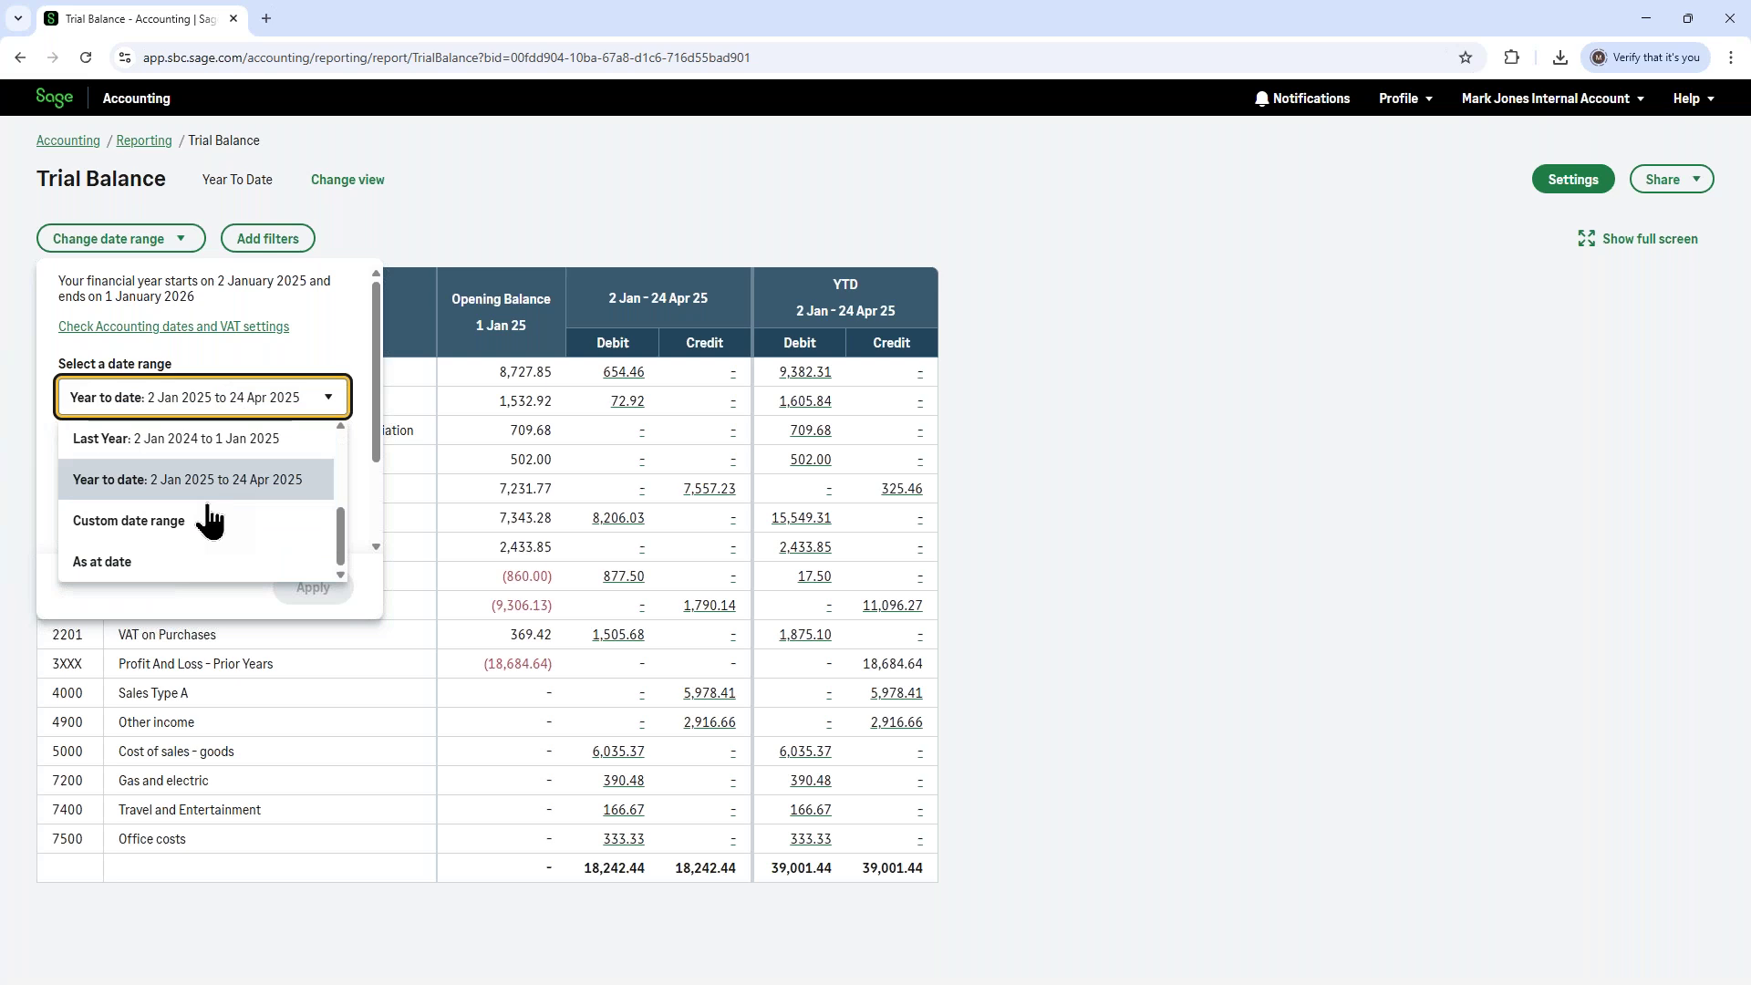
click(209, 520)
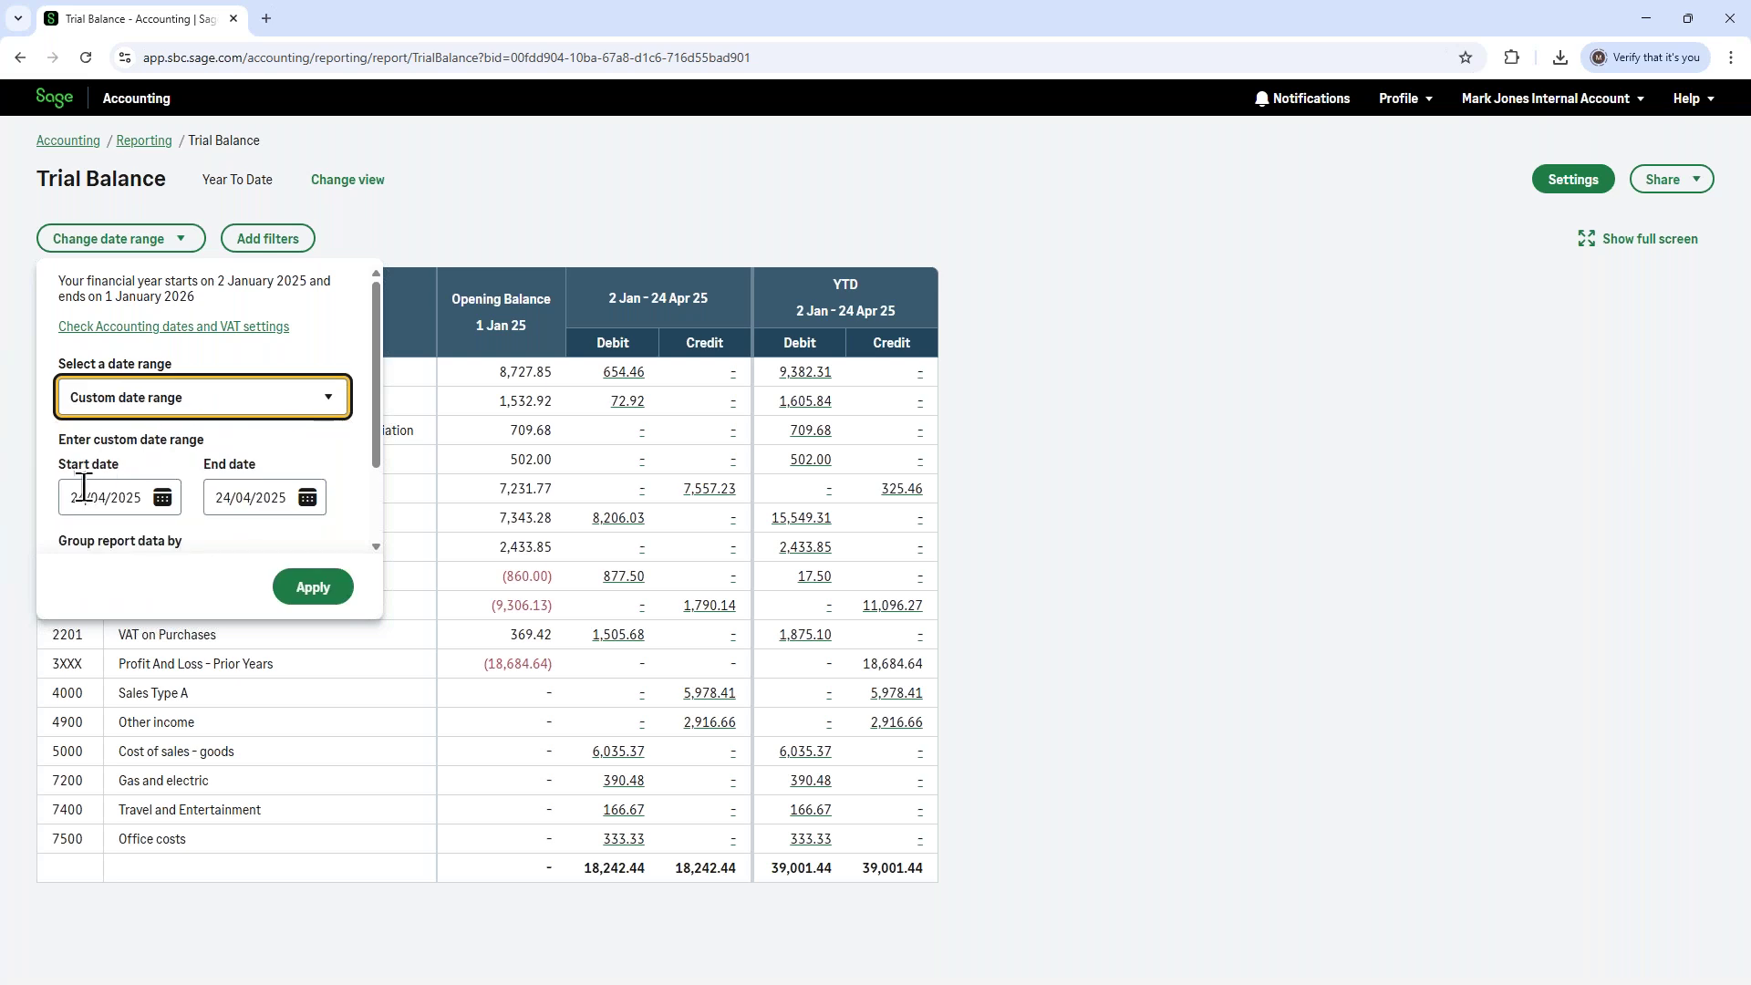
scroll(231, 463, down, 1)
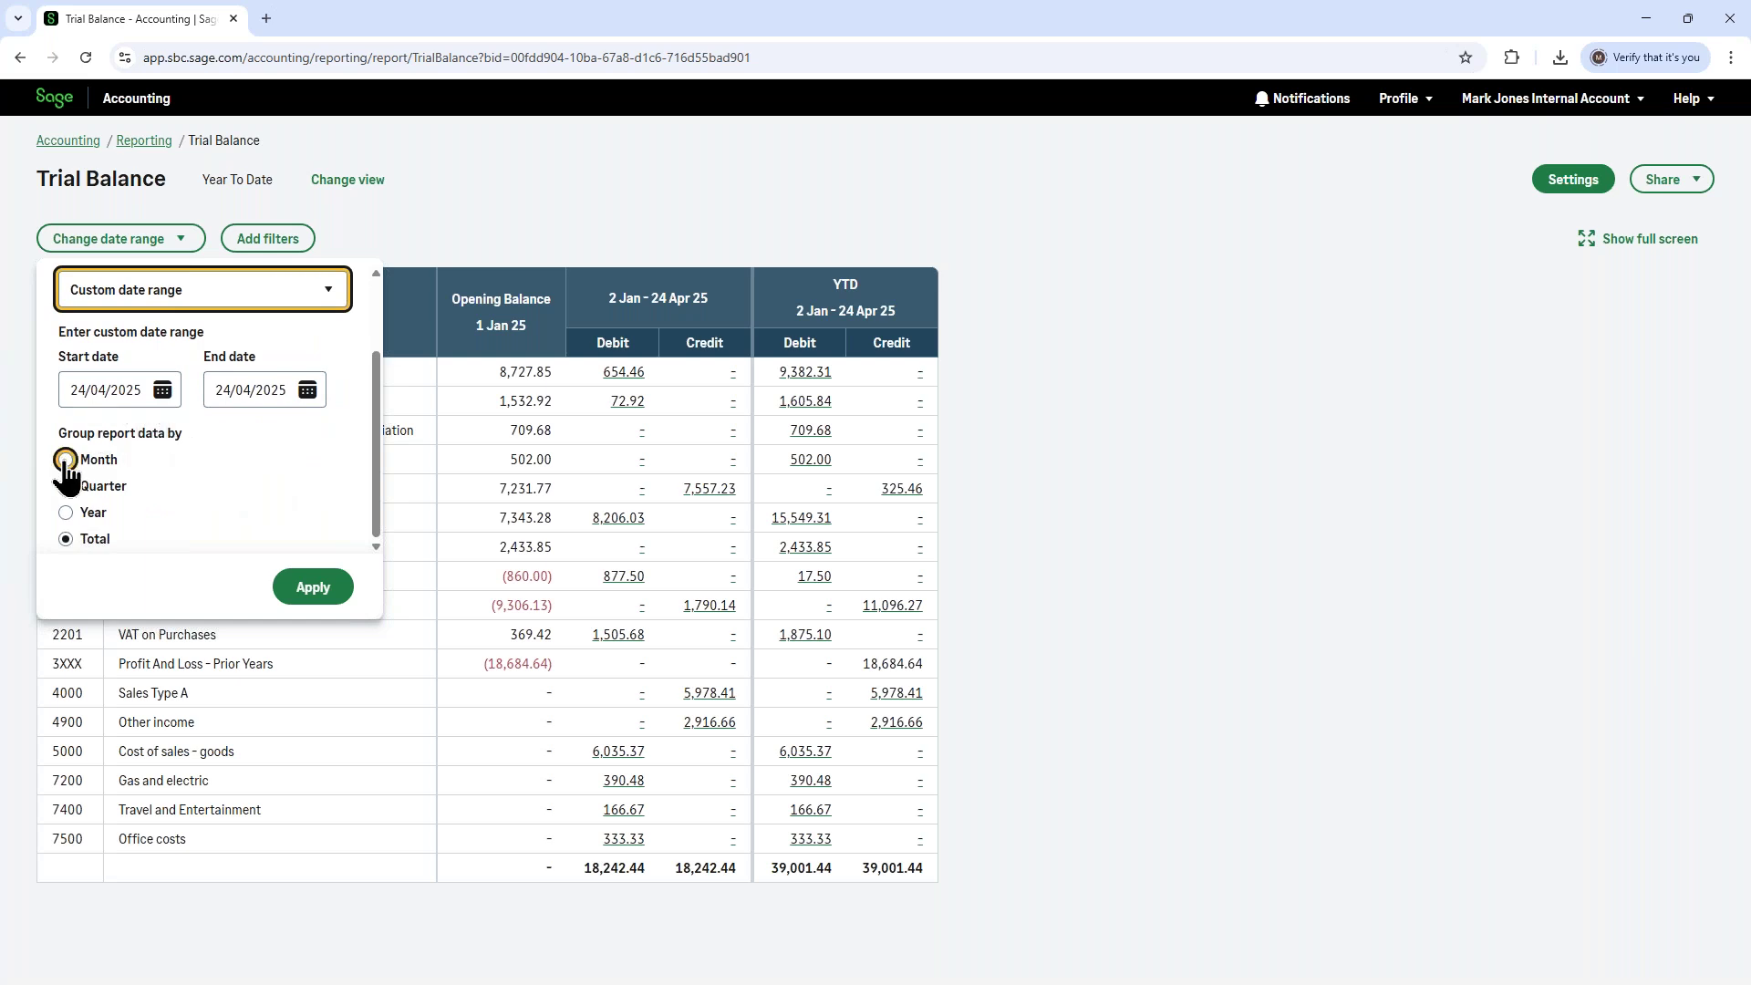
click(66, 513)
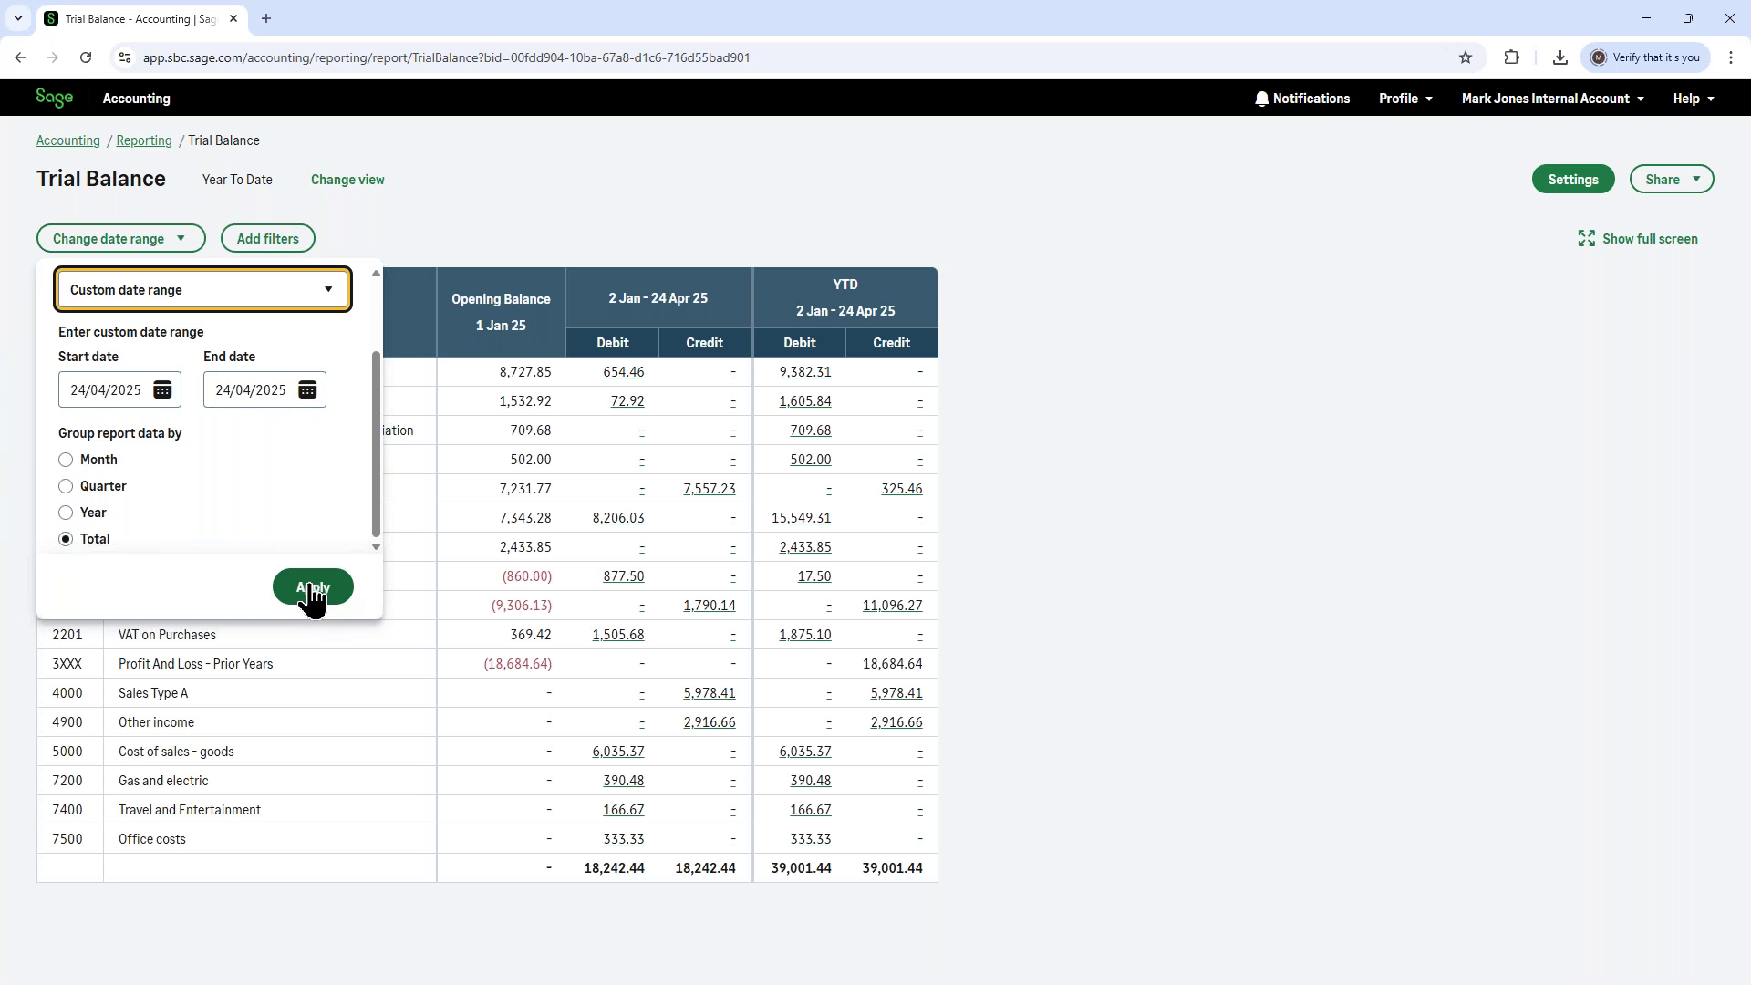
click(1186, 301)
- Review the Balances and Ledger accounts settings of the Trial Balance report, close them unchanged, and open the sharing options
click(1571, 182)
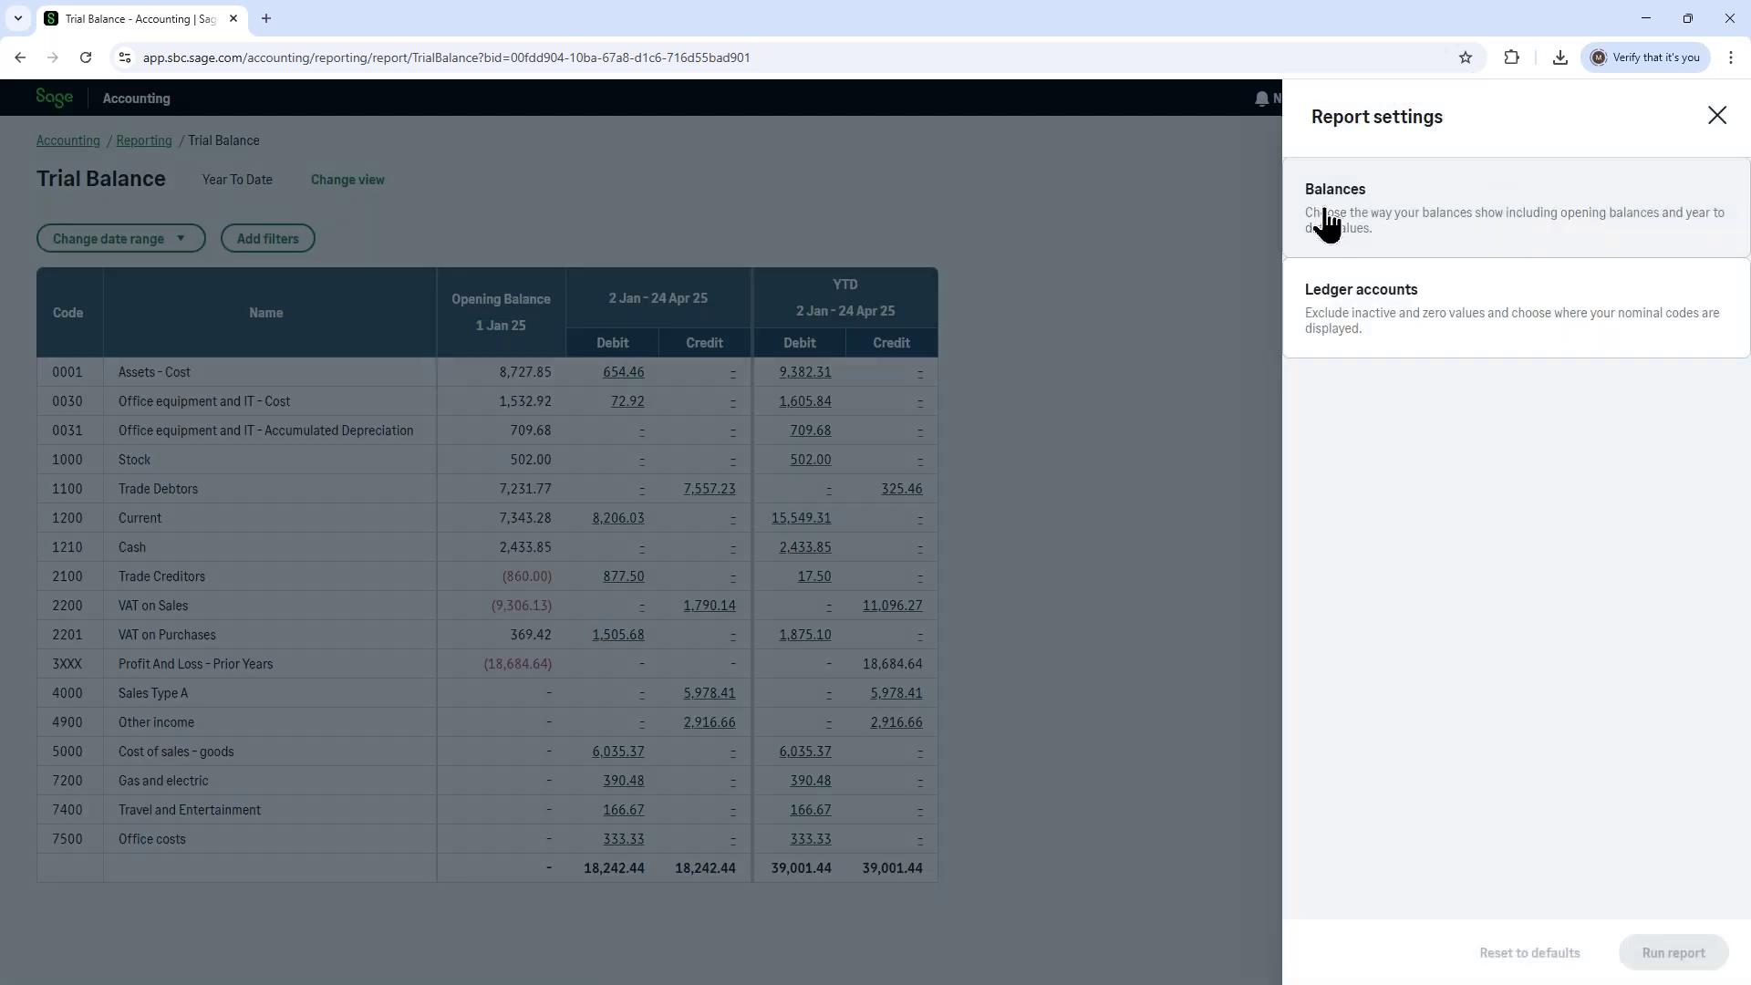
click(1325, 221)
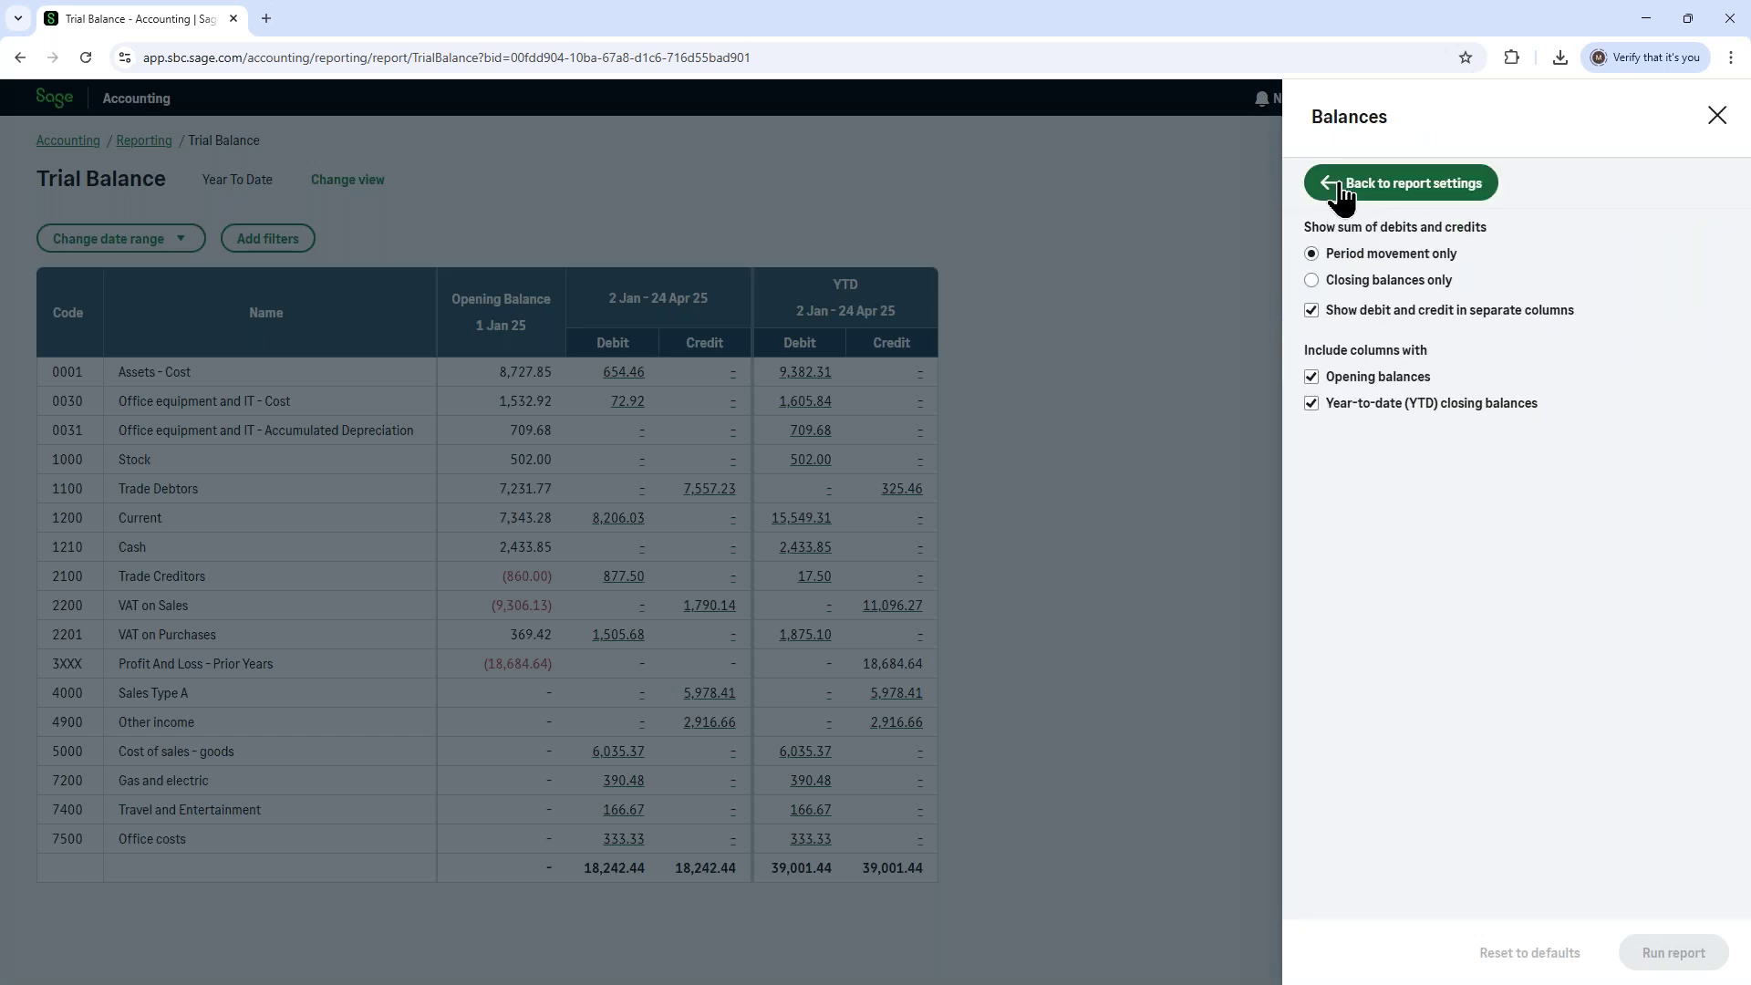
click(1341, 187)
click(1372, 328)
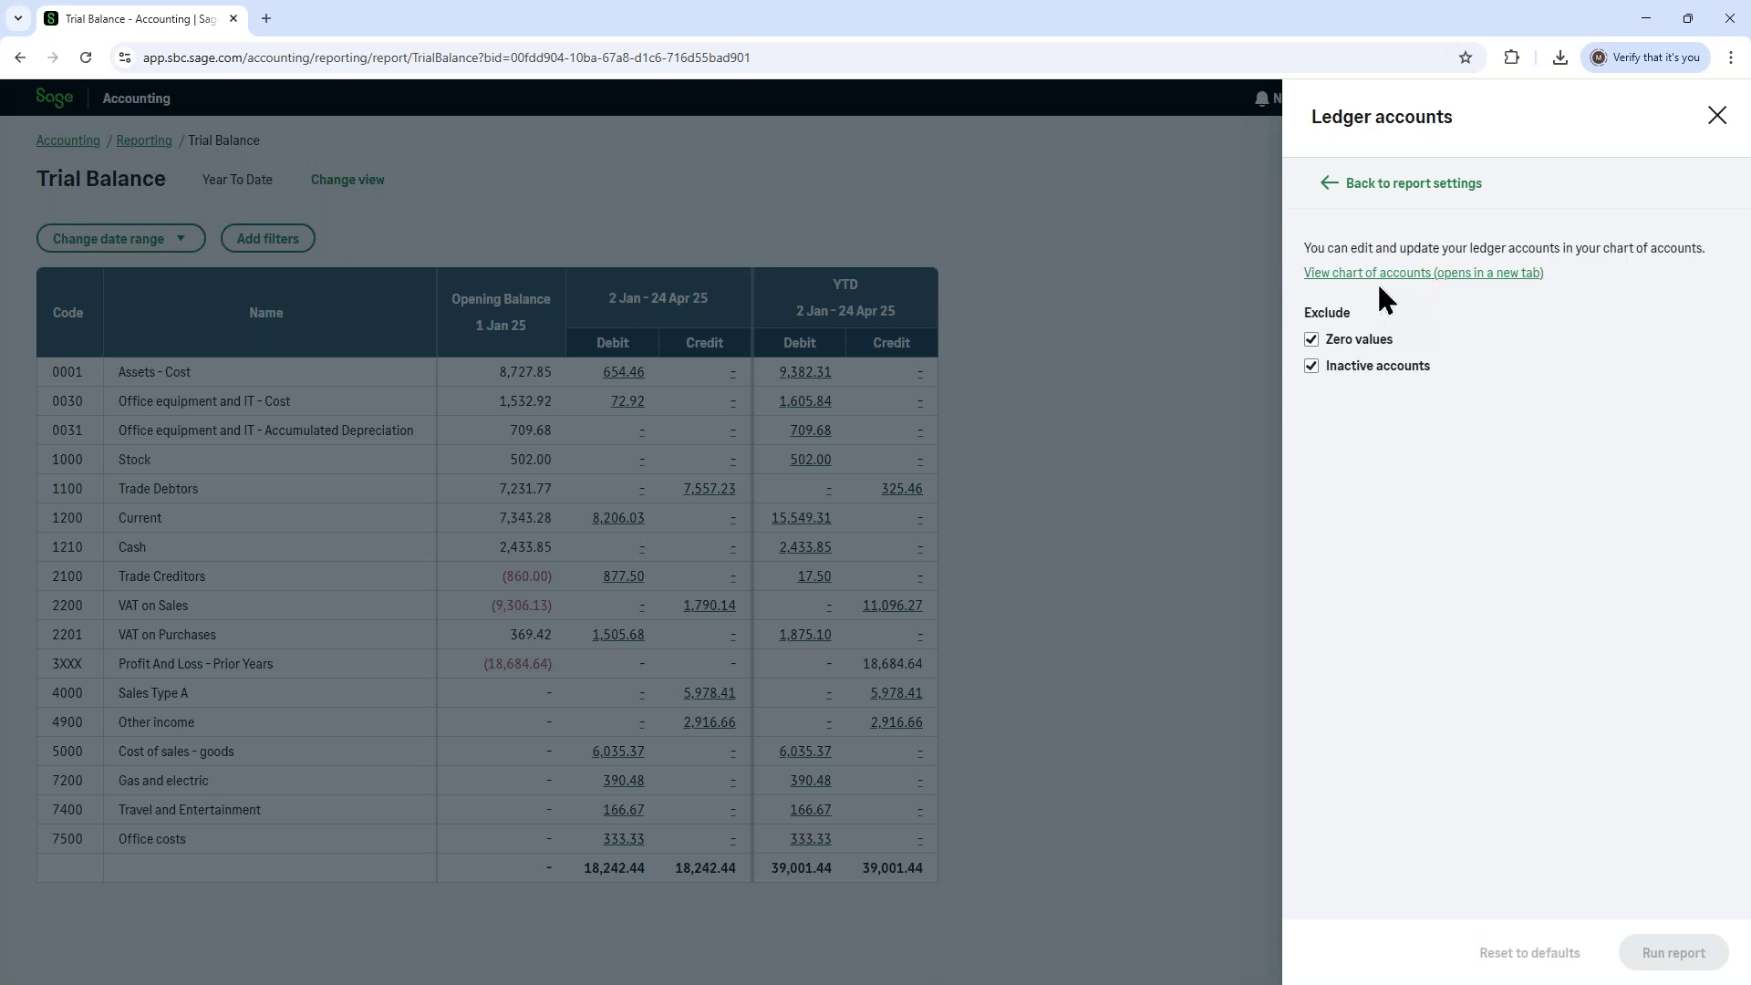
click(1717, 116)
click(1666, 187)
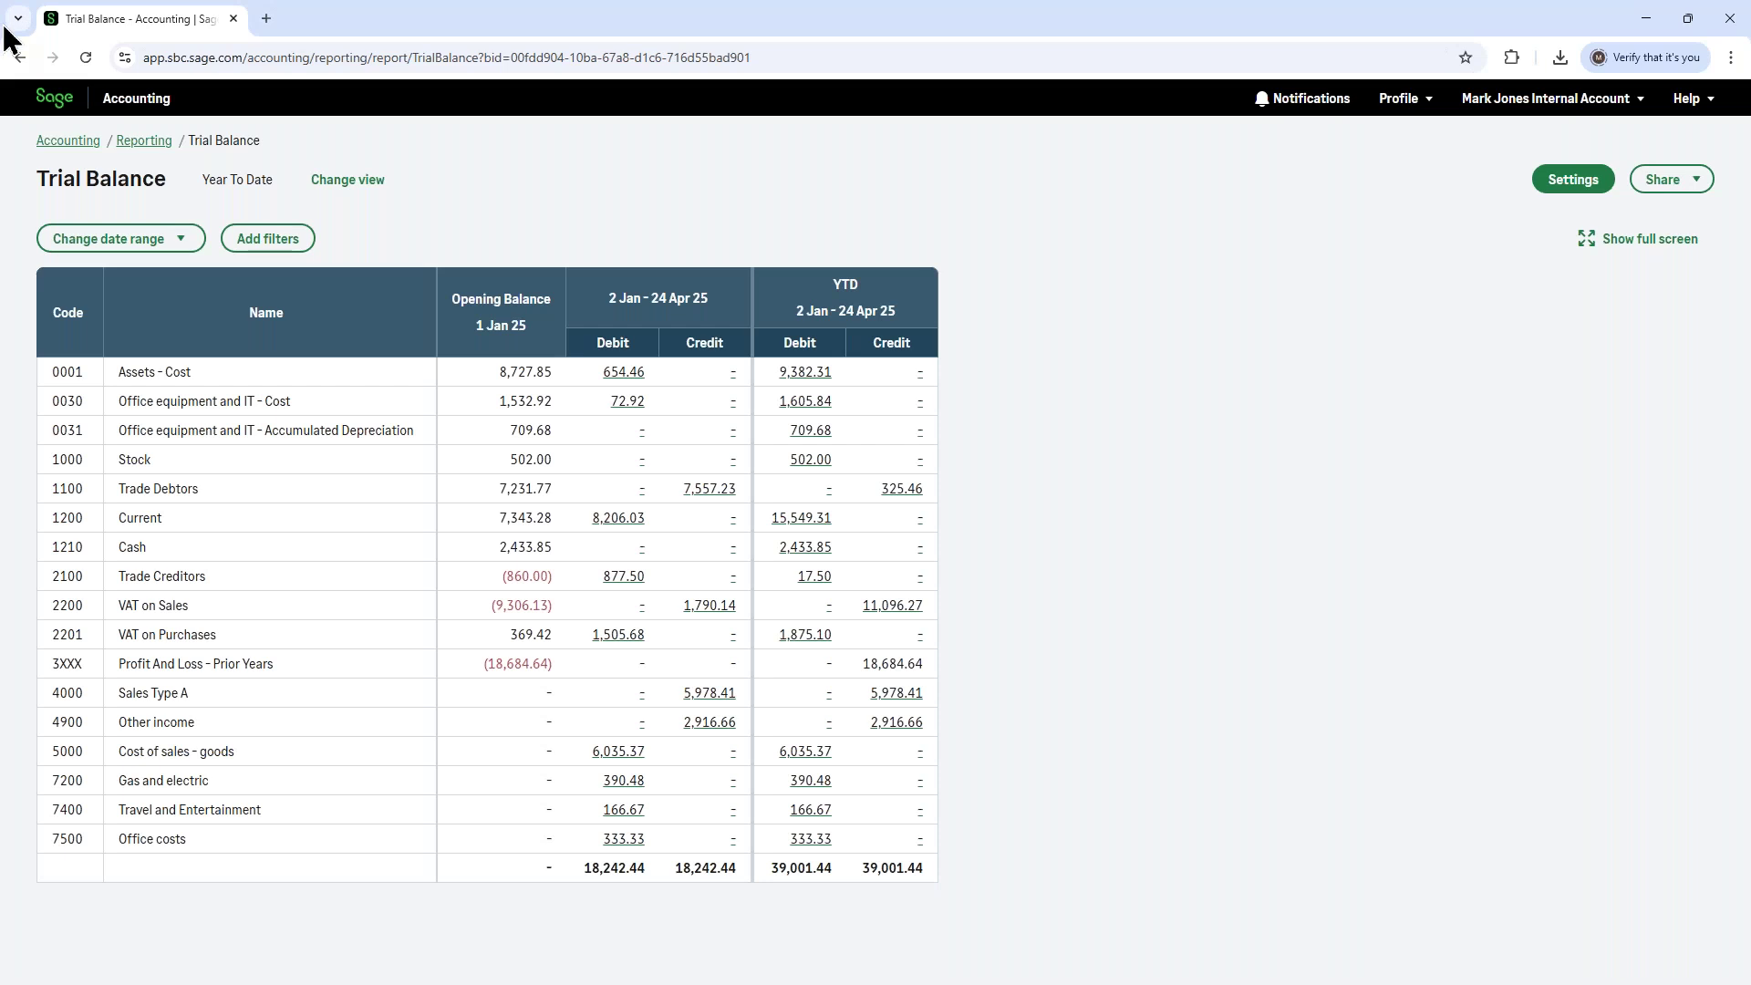
- Return to the accounting Summary page and view its Sales overview and Cash flow forecast
click(71, 143)
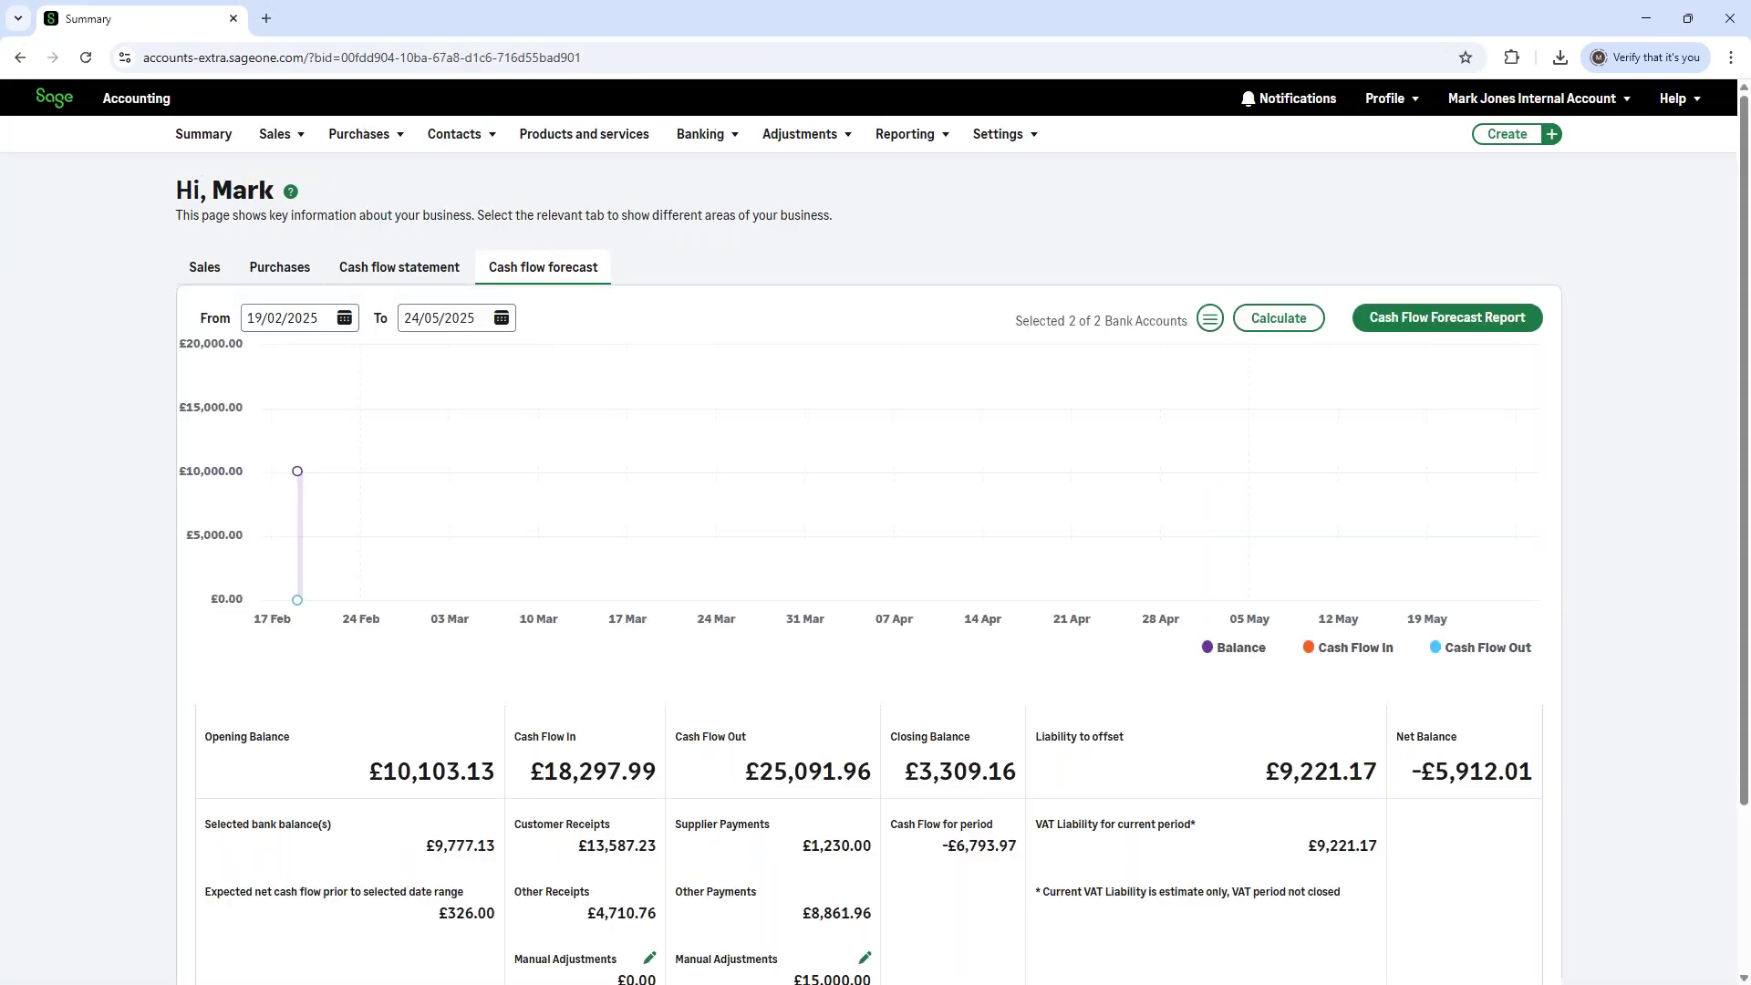
click(196, 139)
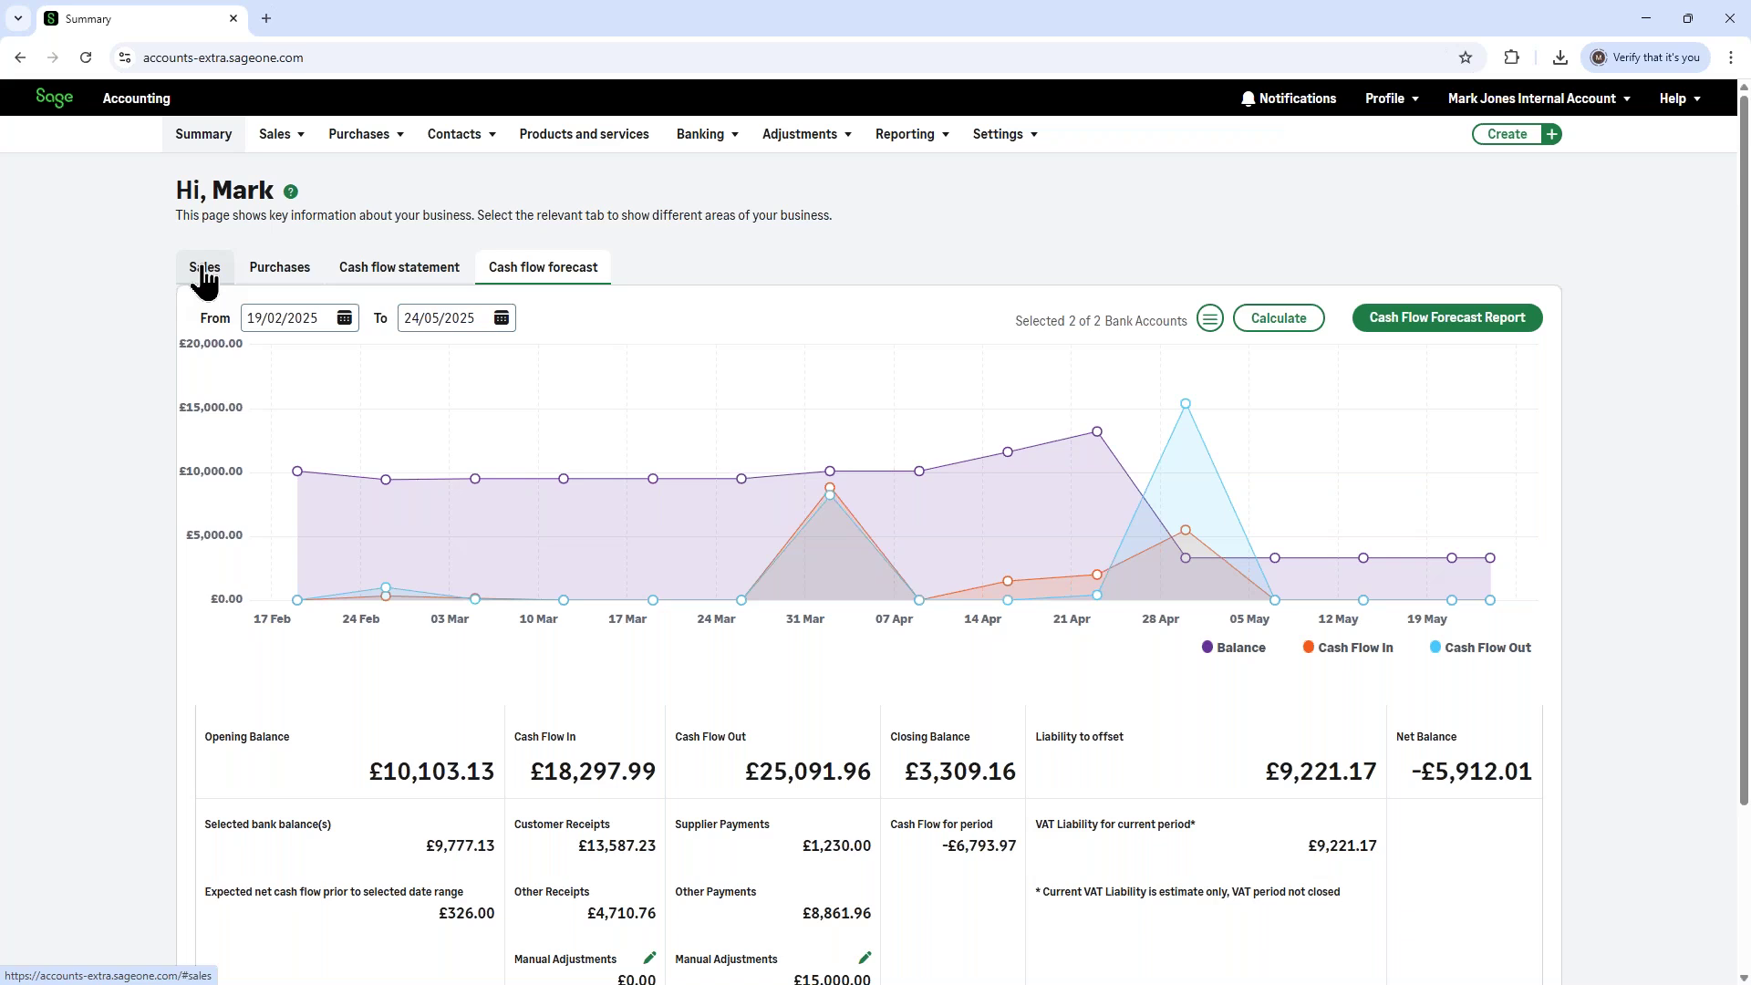
click(205, 274)
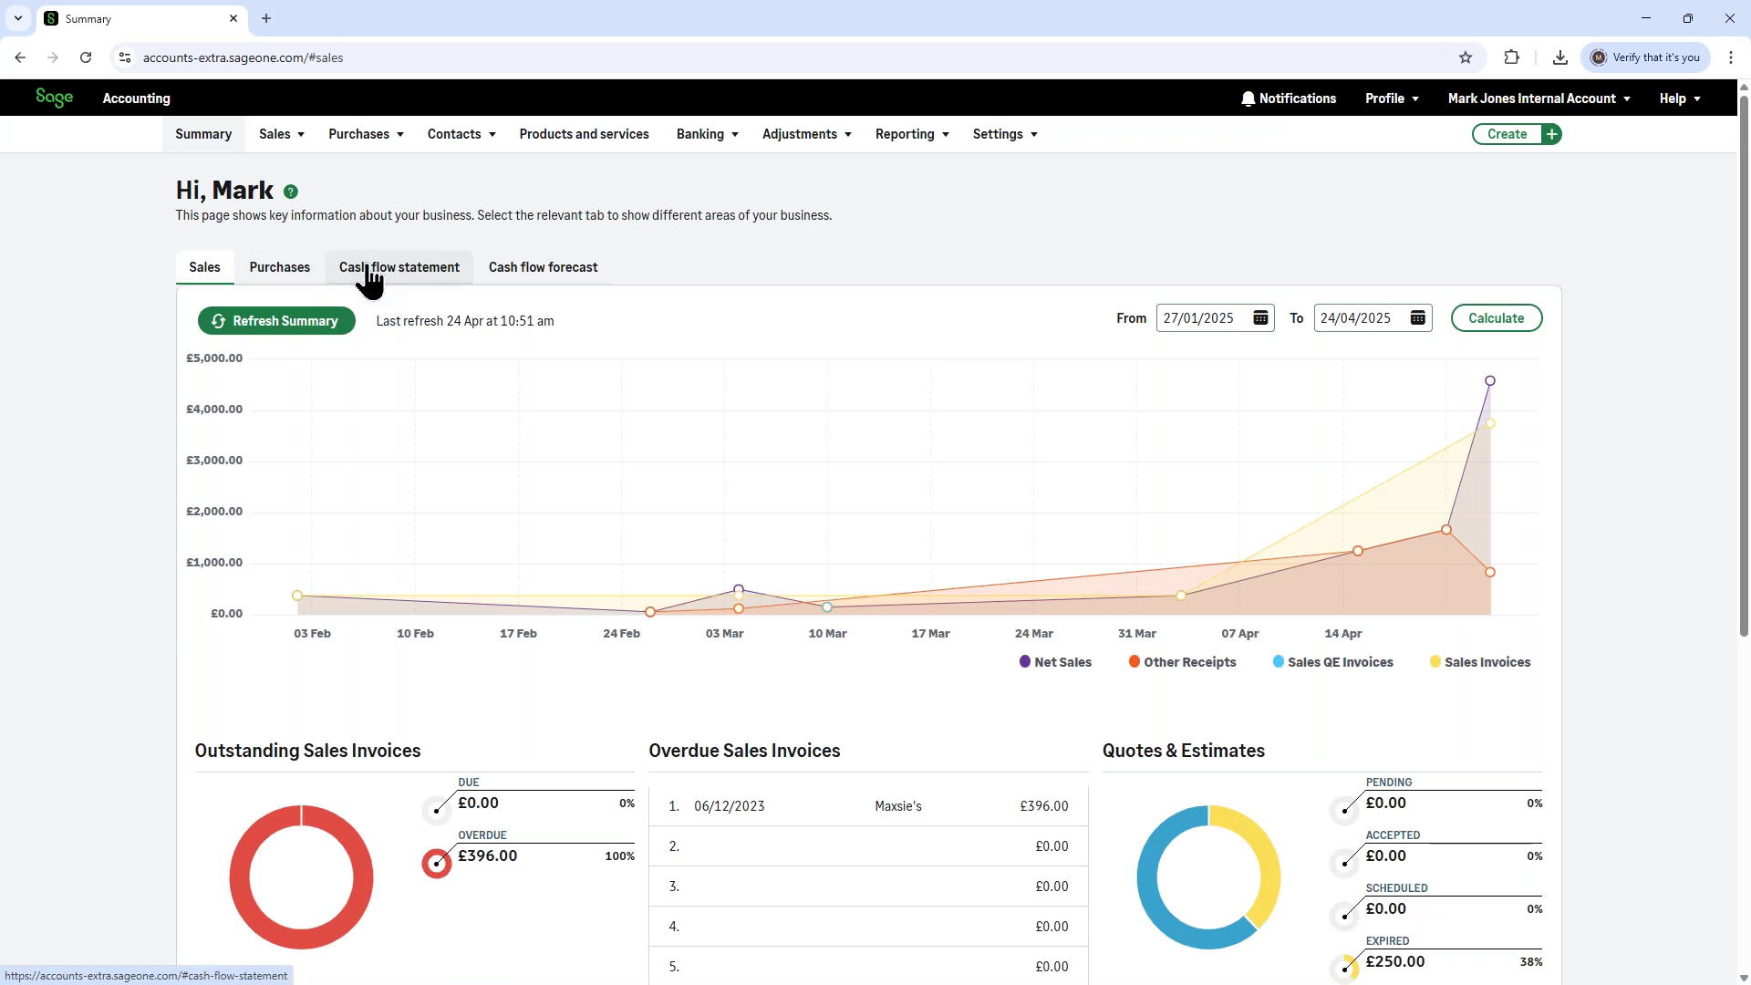
click(545, 274)
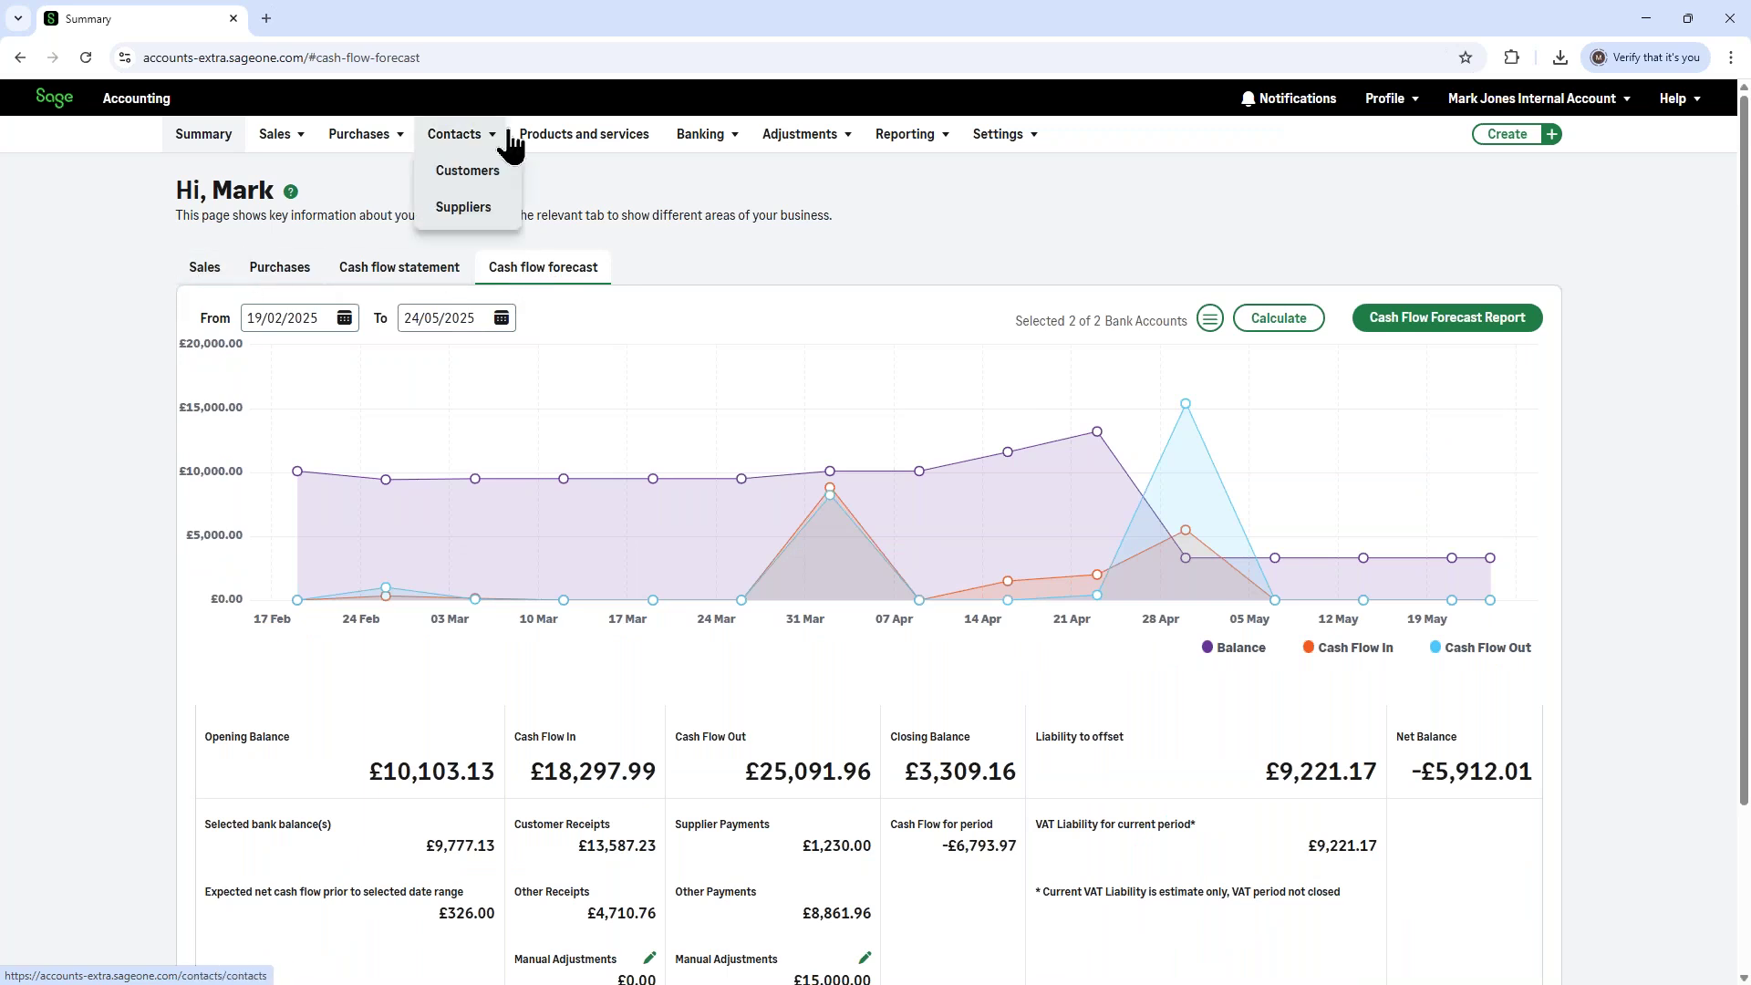
mouse_move(367, 137)
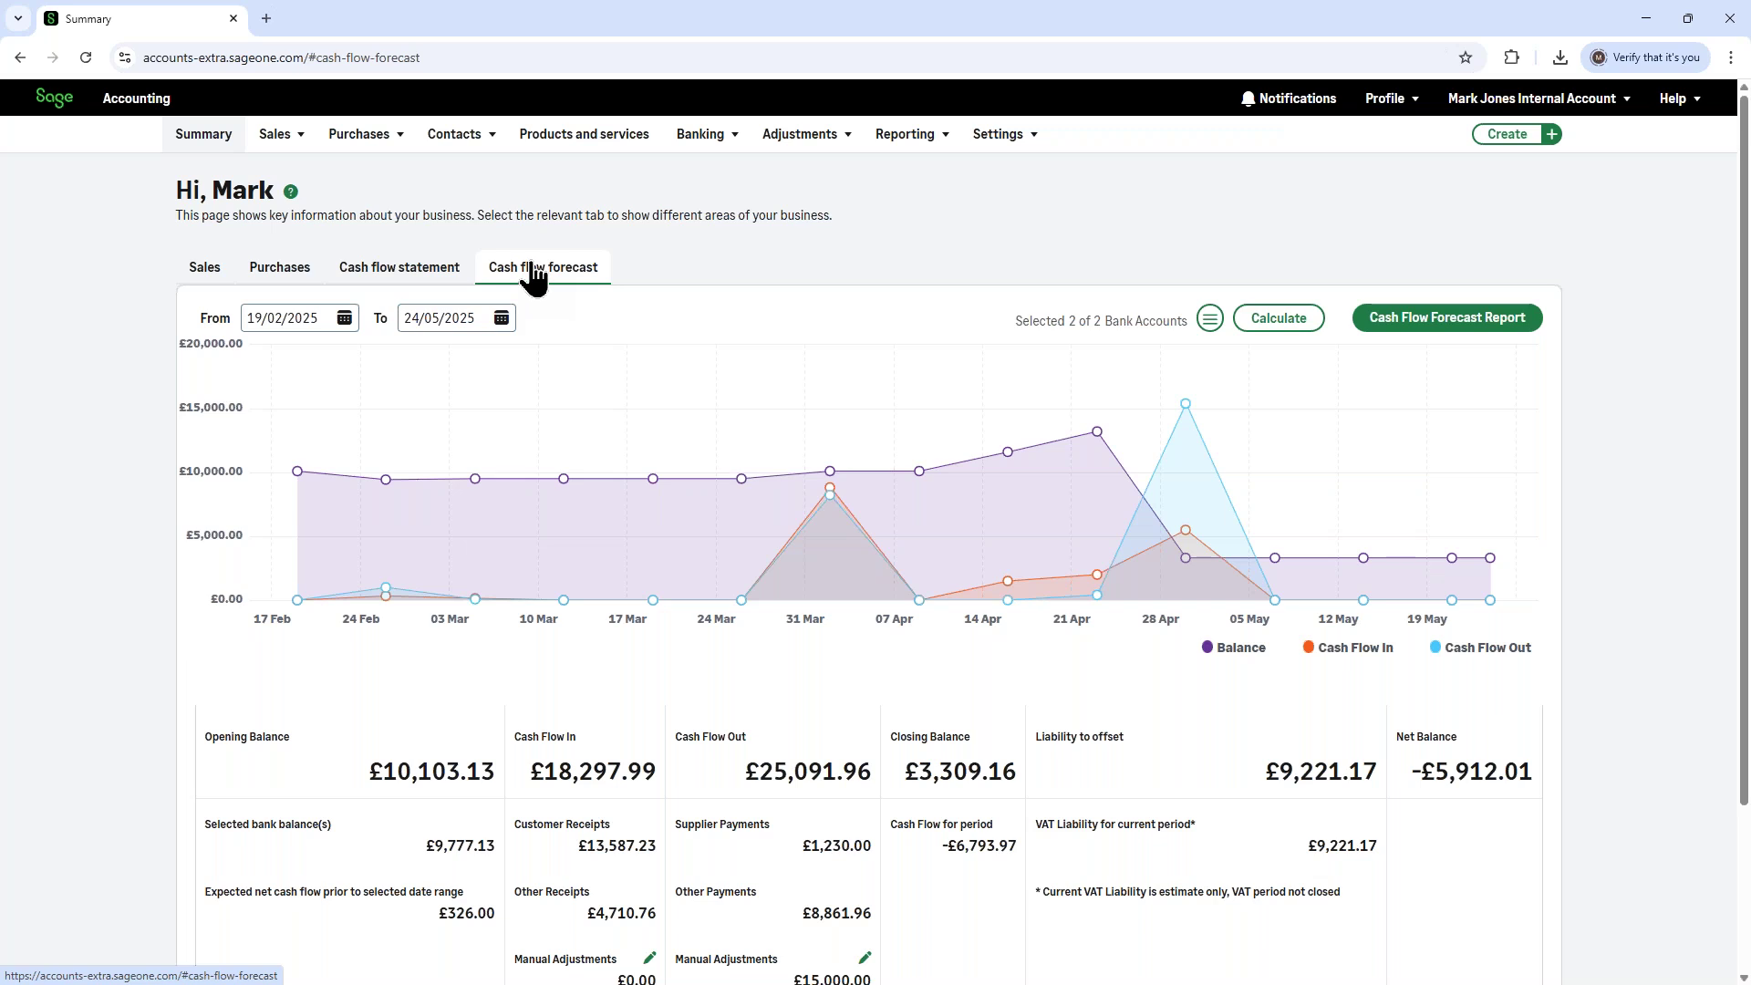
click(915, 150)
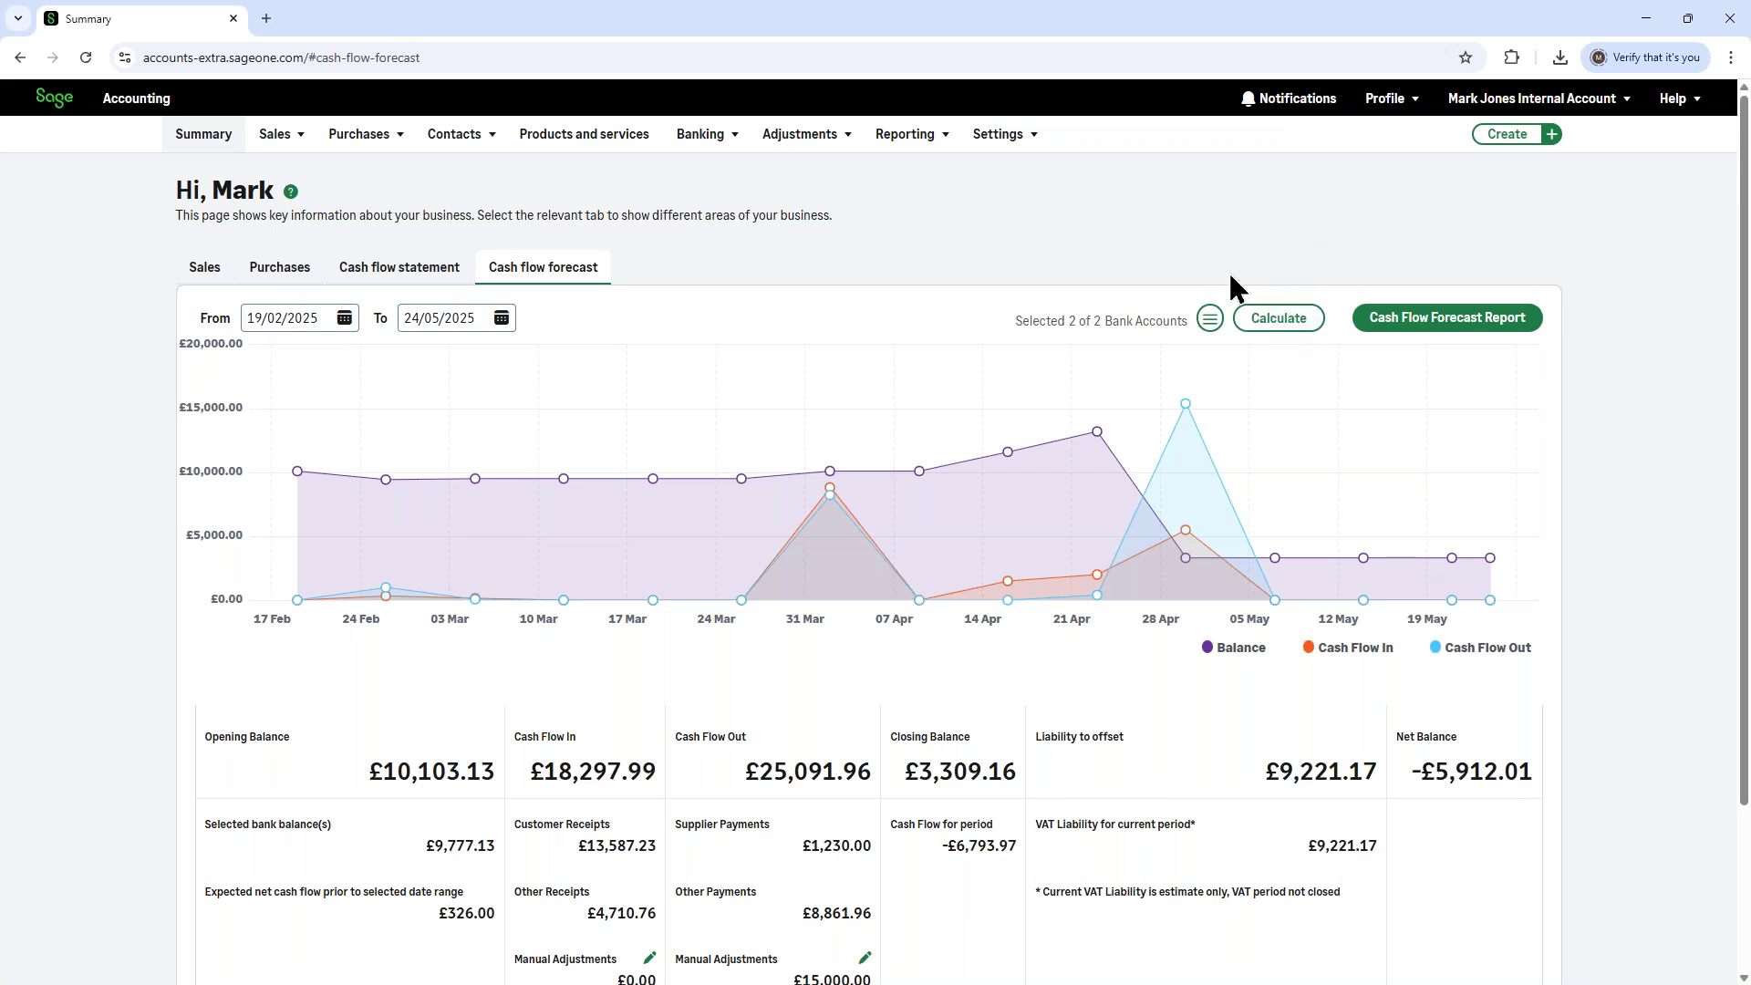
- Check the cash flow forecast's bank account selection and its manual cash-out adjustments, leaving the entries unchanged
click(1210, 319)
scroll(876, 265, down, 2)
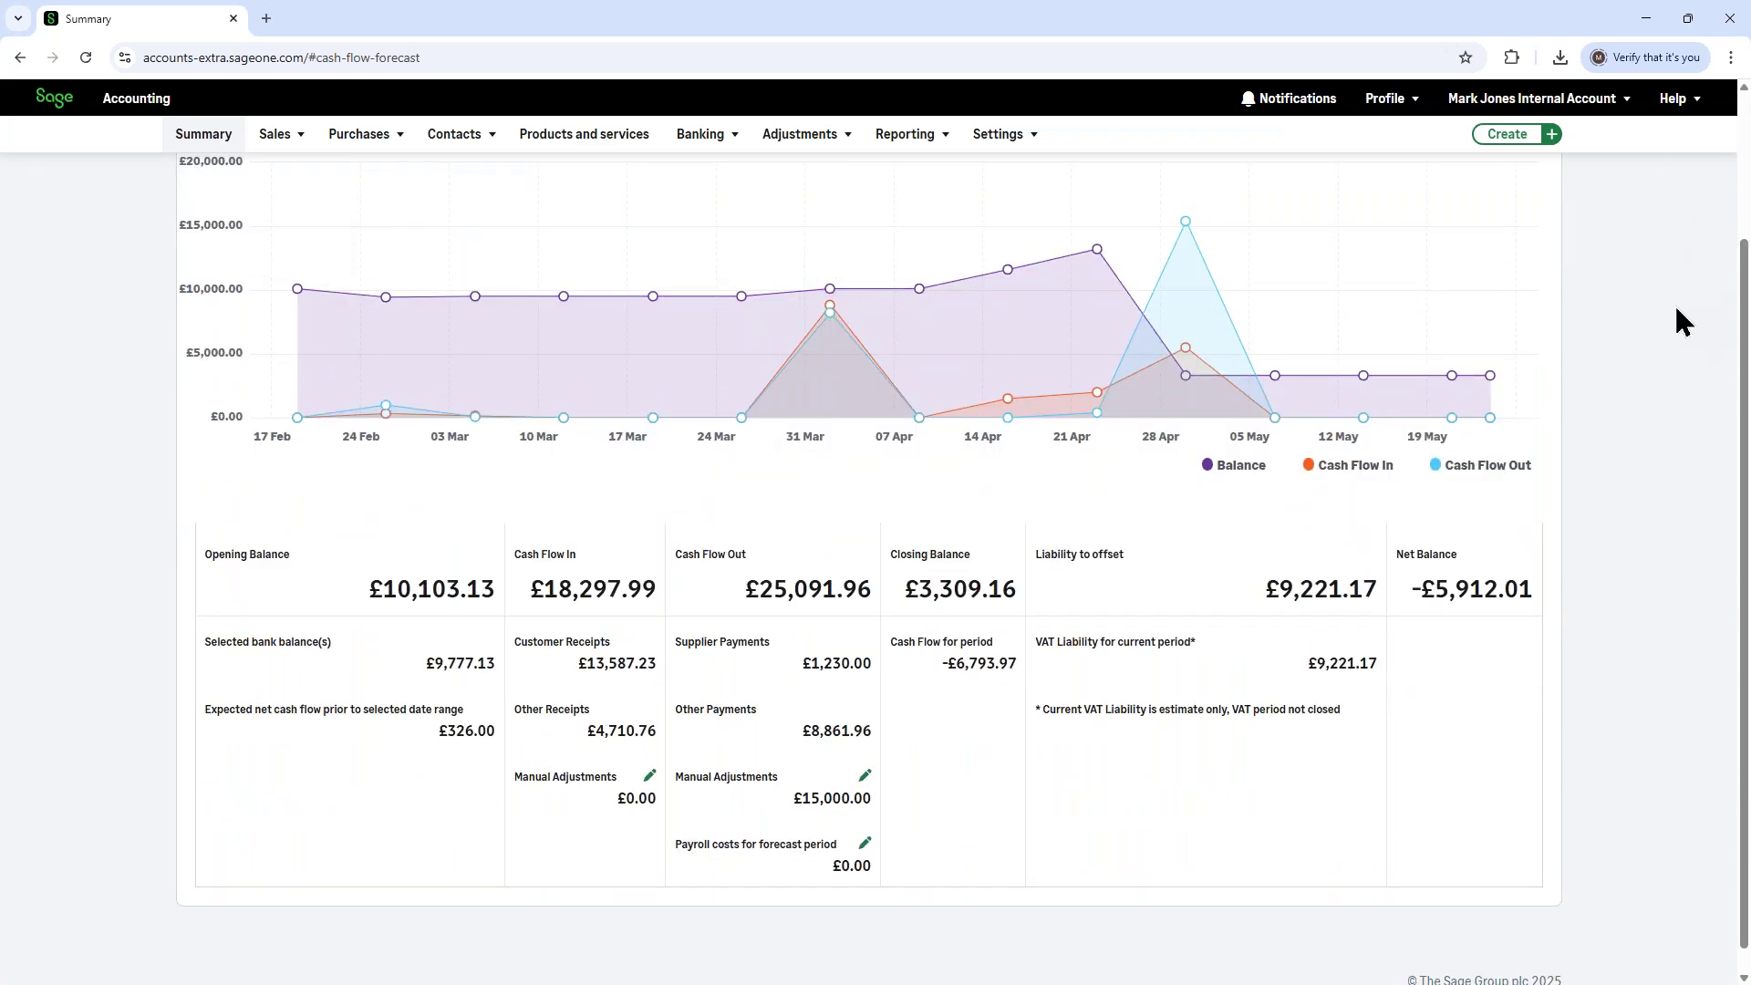
scroll(1684, 301, up, 1)
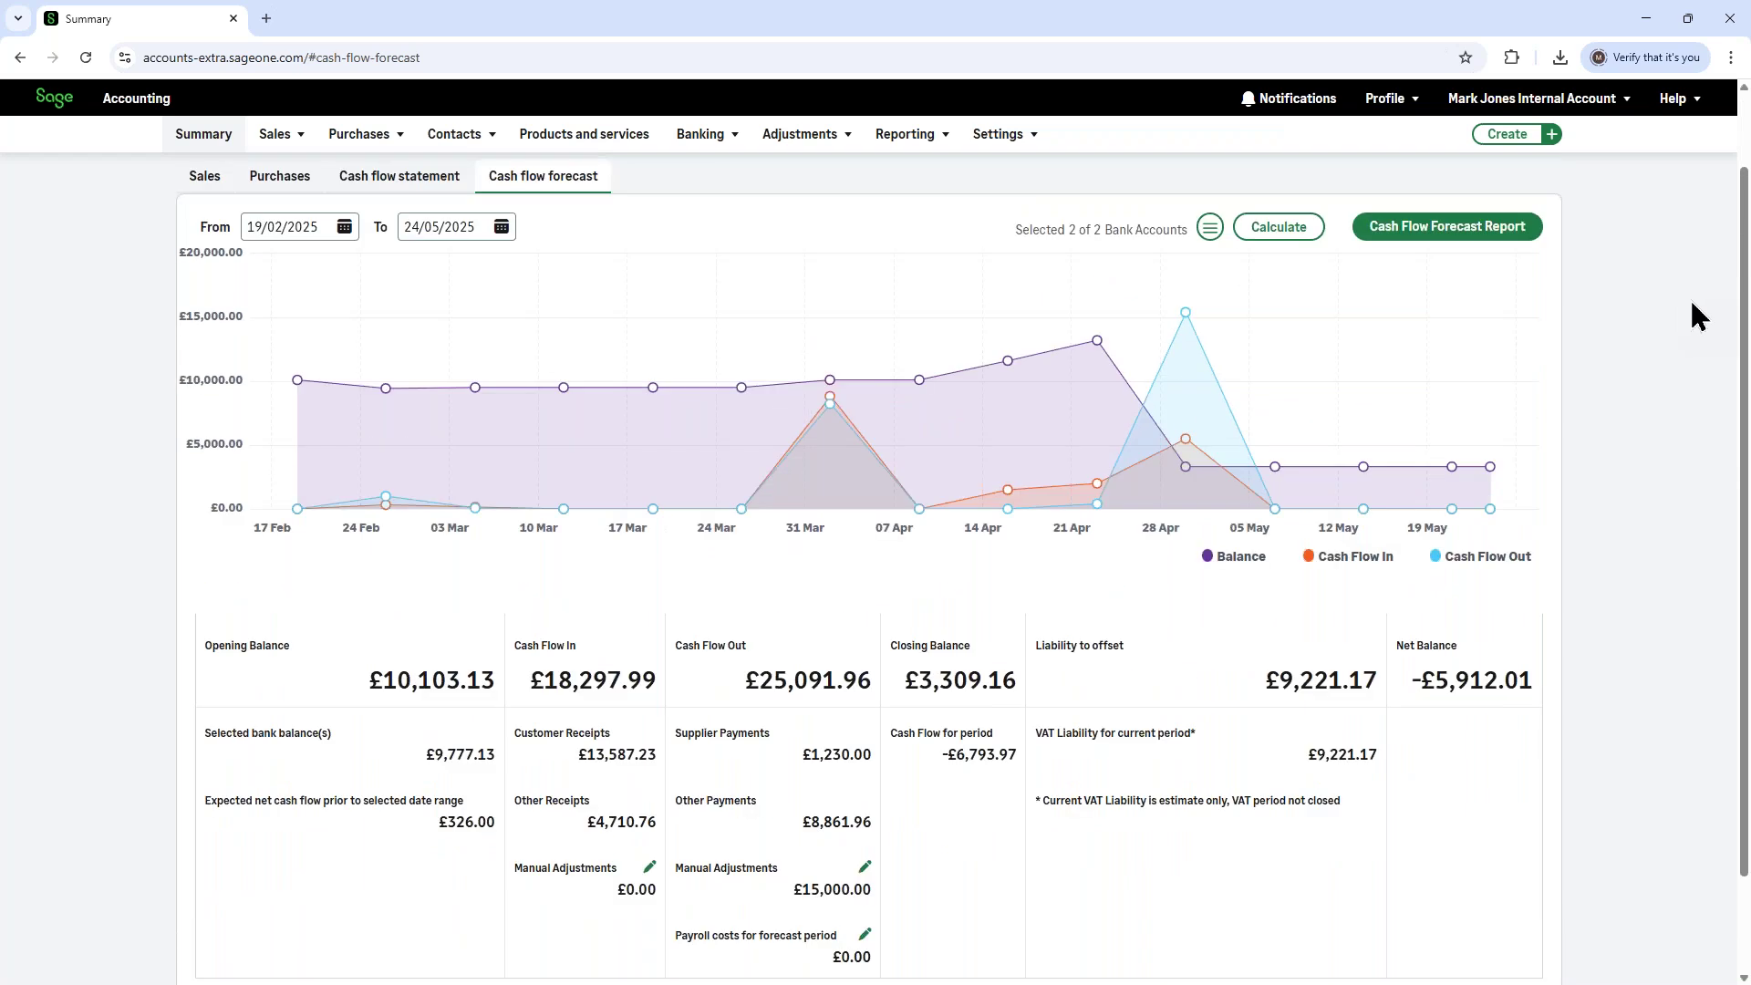
scroll(1696, 304, down, 1)
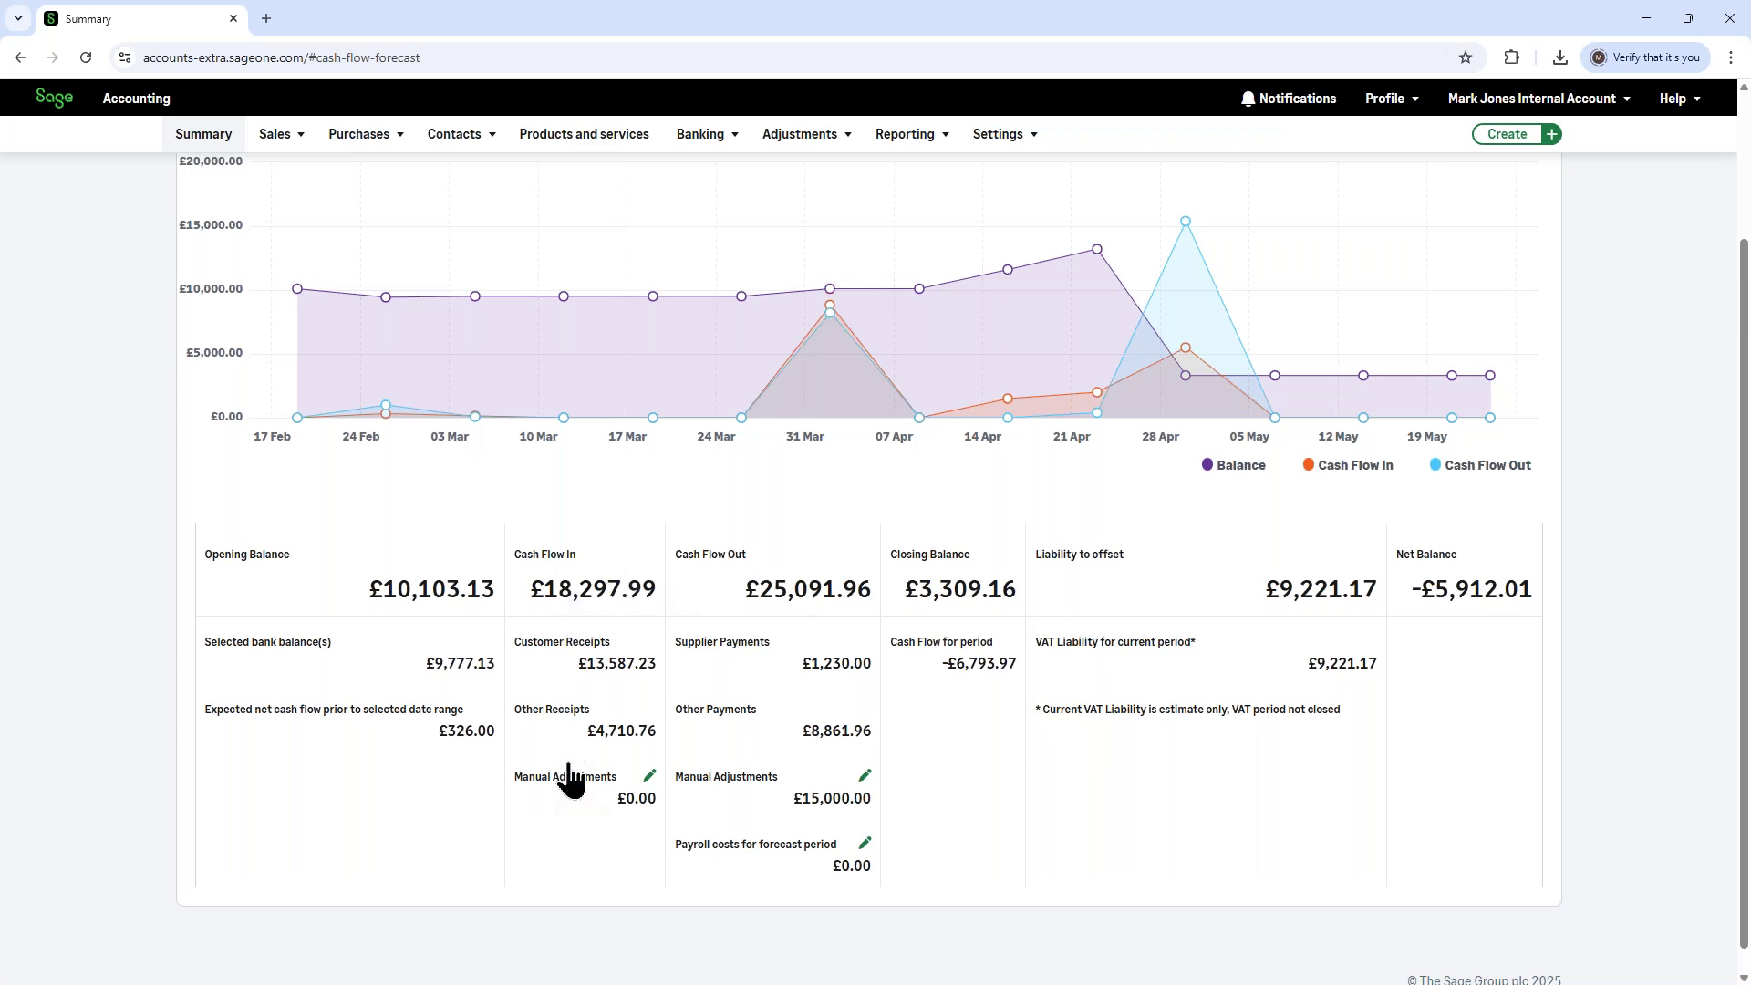
click(865, 780)
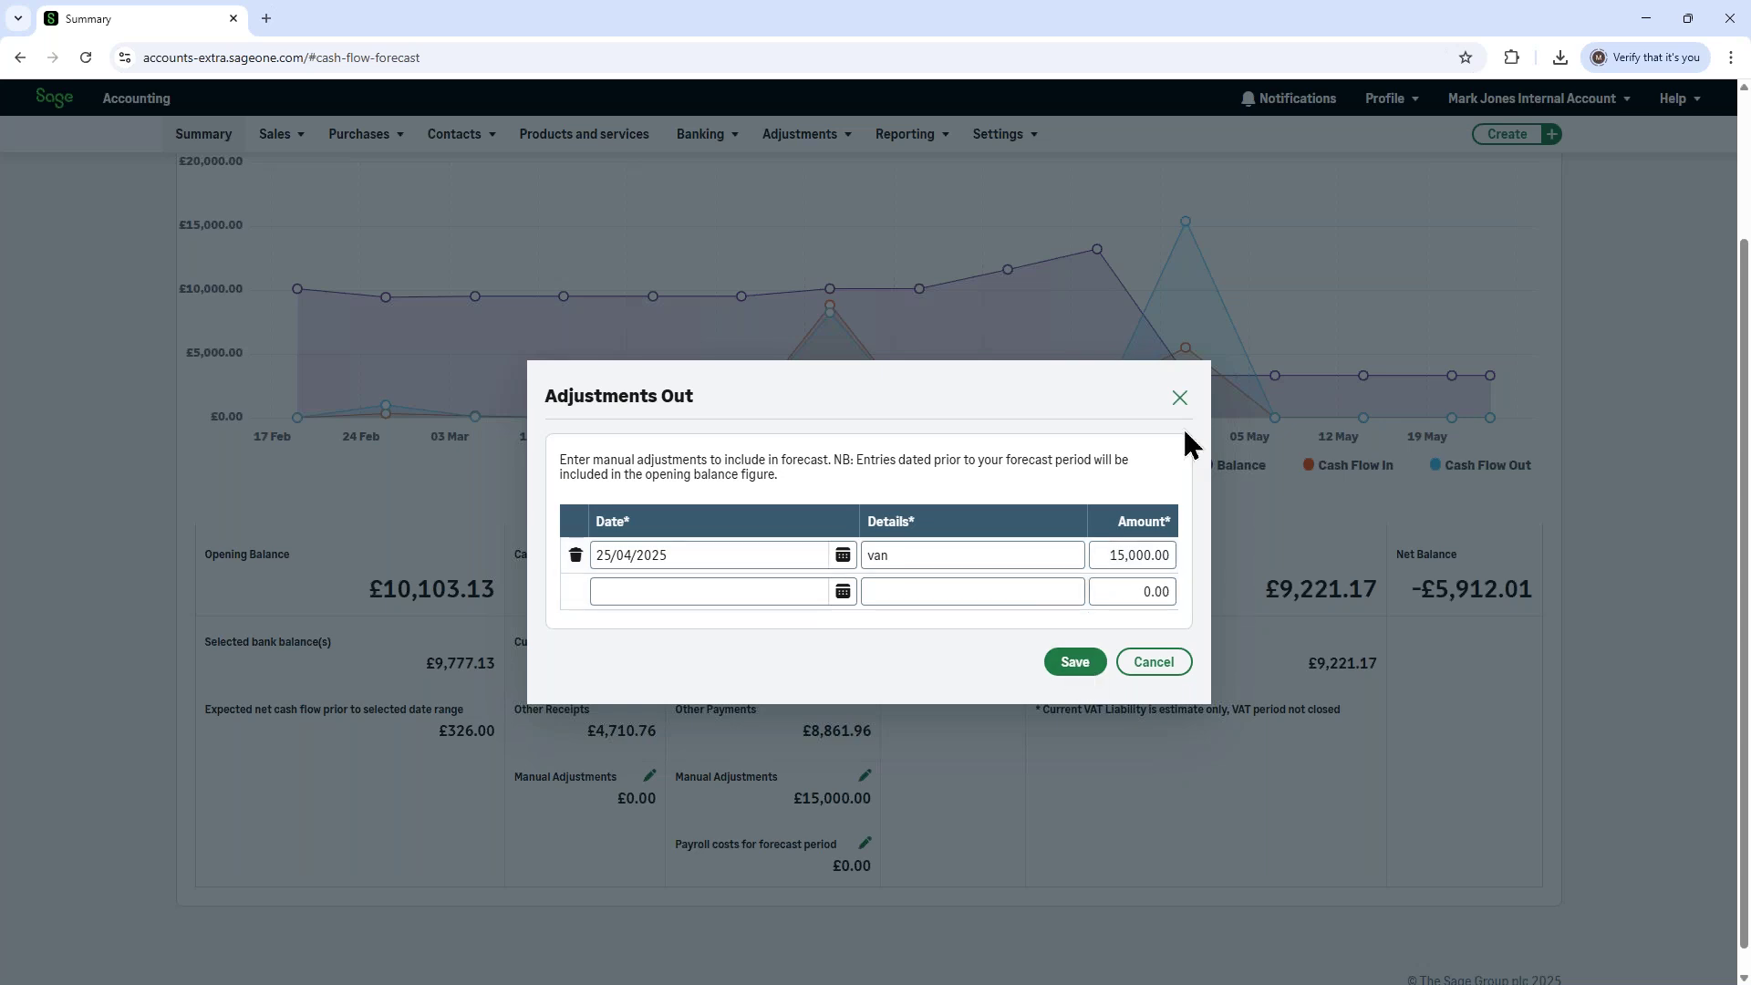
click(1177, 401)
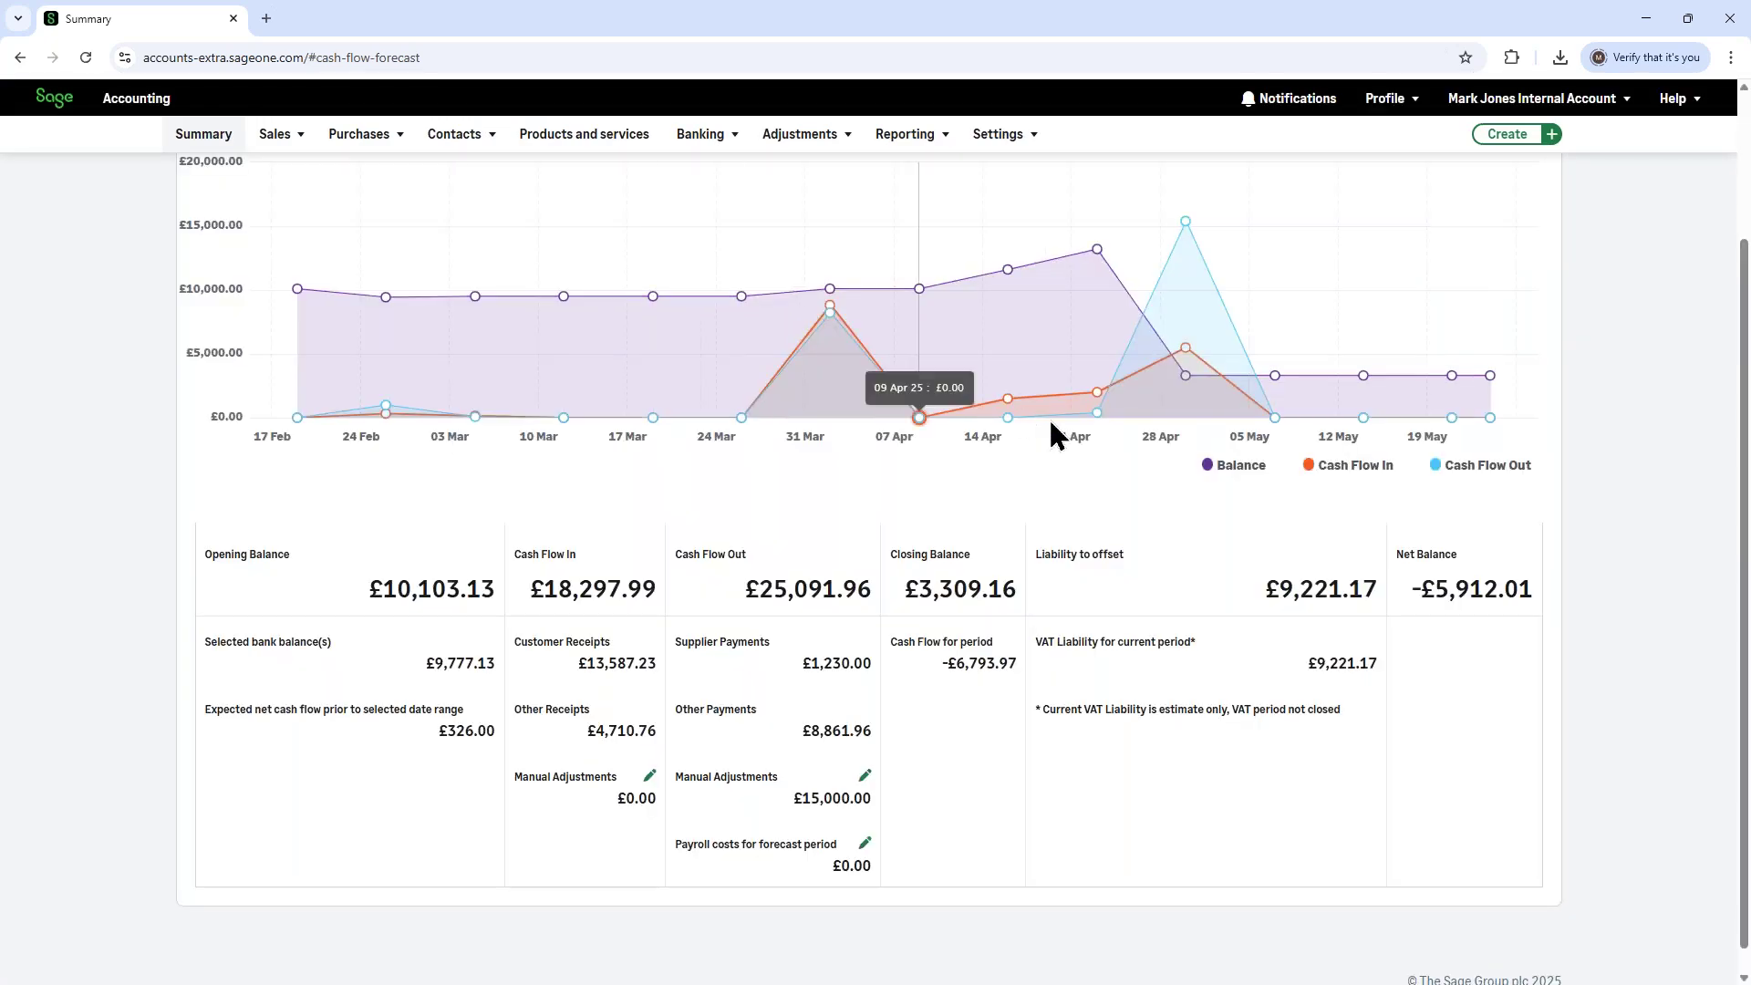
- Examine the cash flow forecast chart together with the balance, cash-in, cash-out and payroll figures beneath it
scroll(1058, 436, up, 2)
scroll(1094, 392, down, 1)
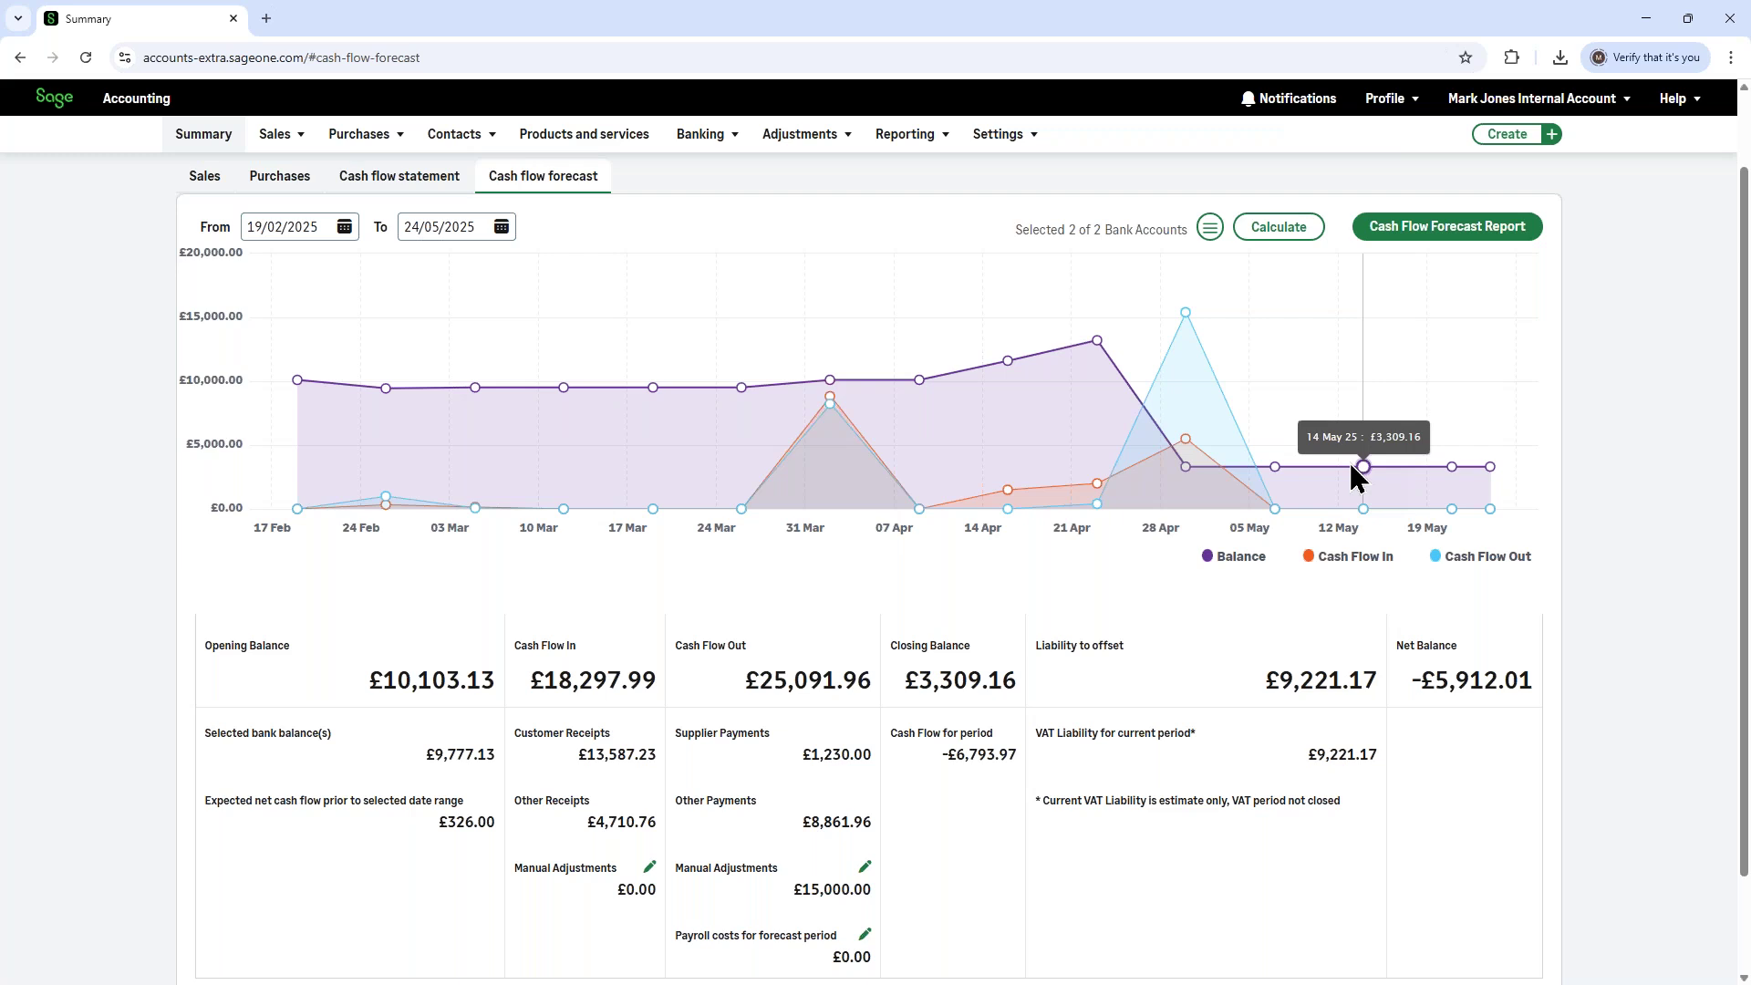
scroll(966, 786, down, 1)
scroll(966, 786, down, 1)
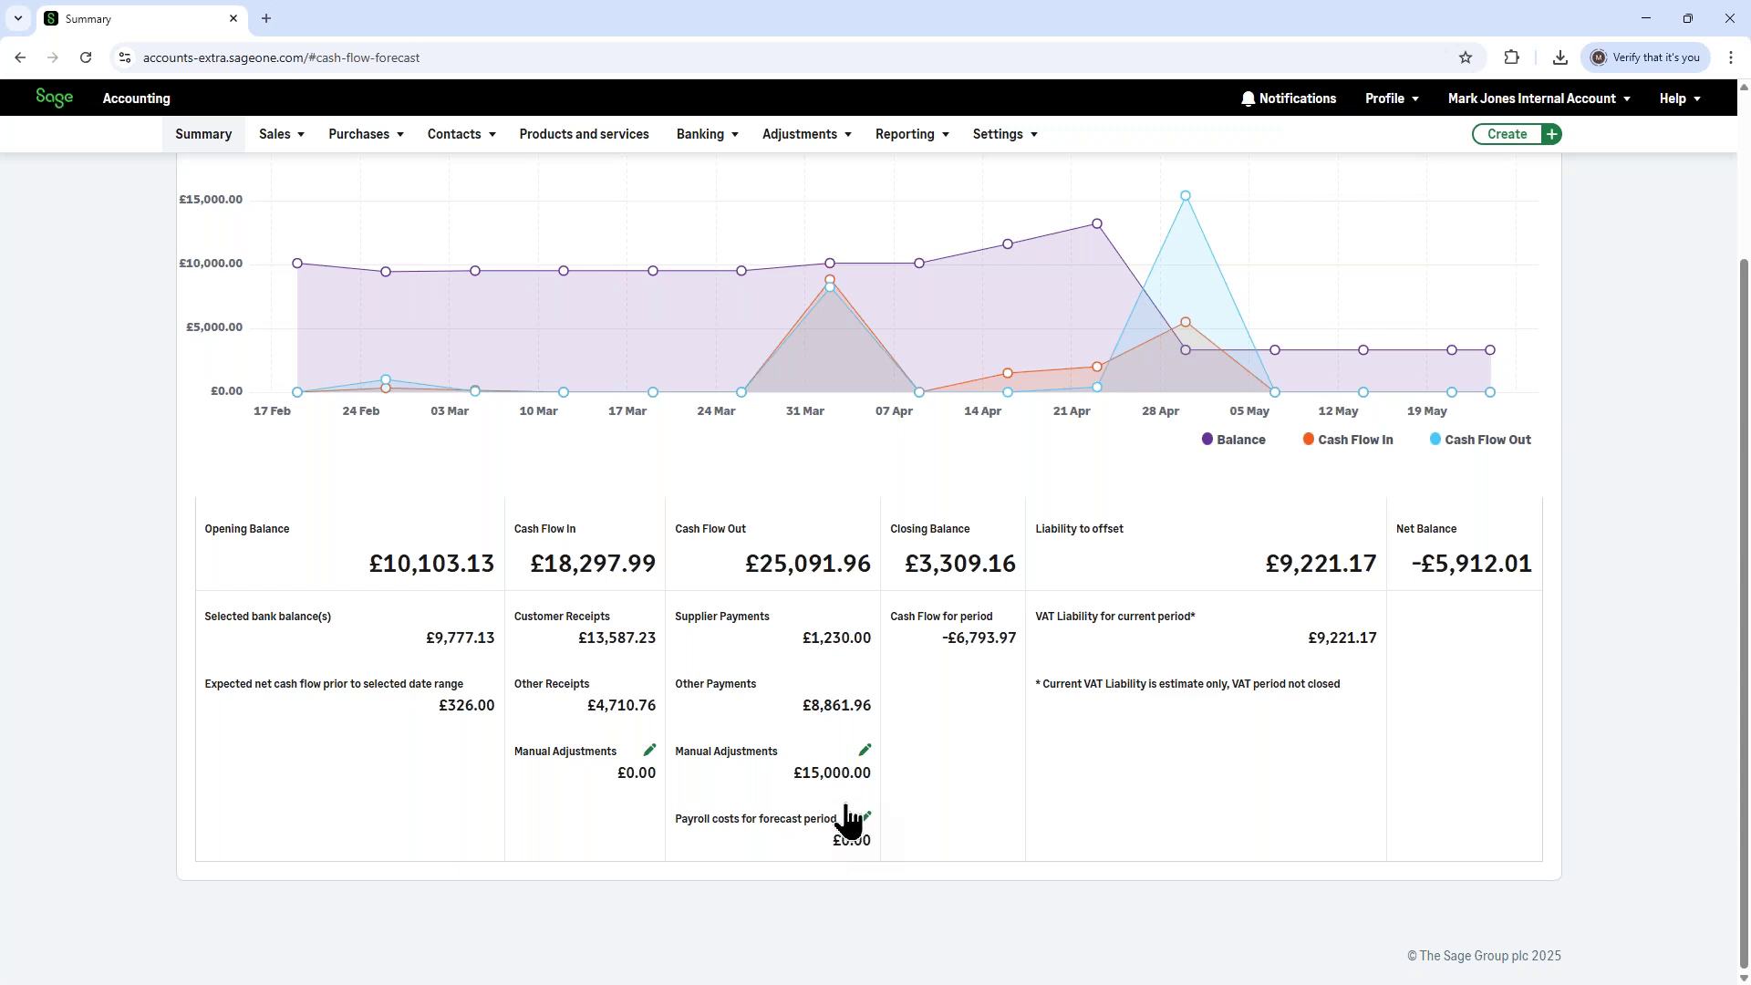
scroll(848, 818, up, 1)
scroll(849, 818, up, 2)
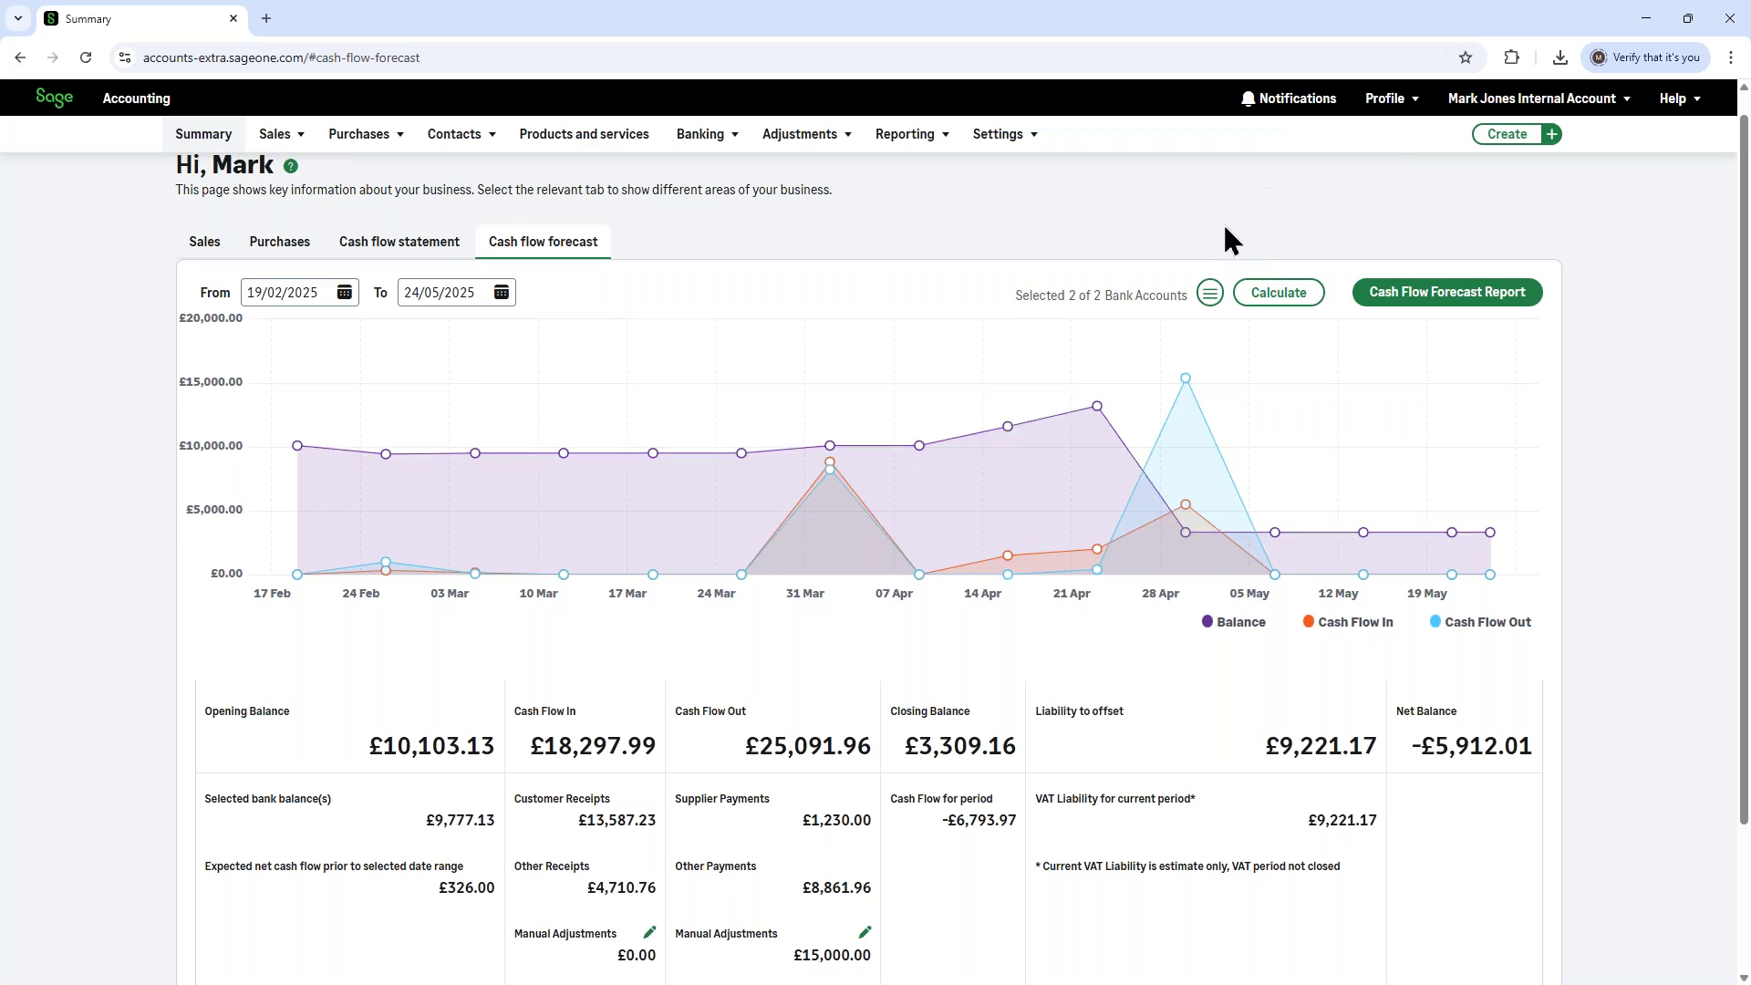
scroll(1191, 255, up, 1)
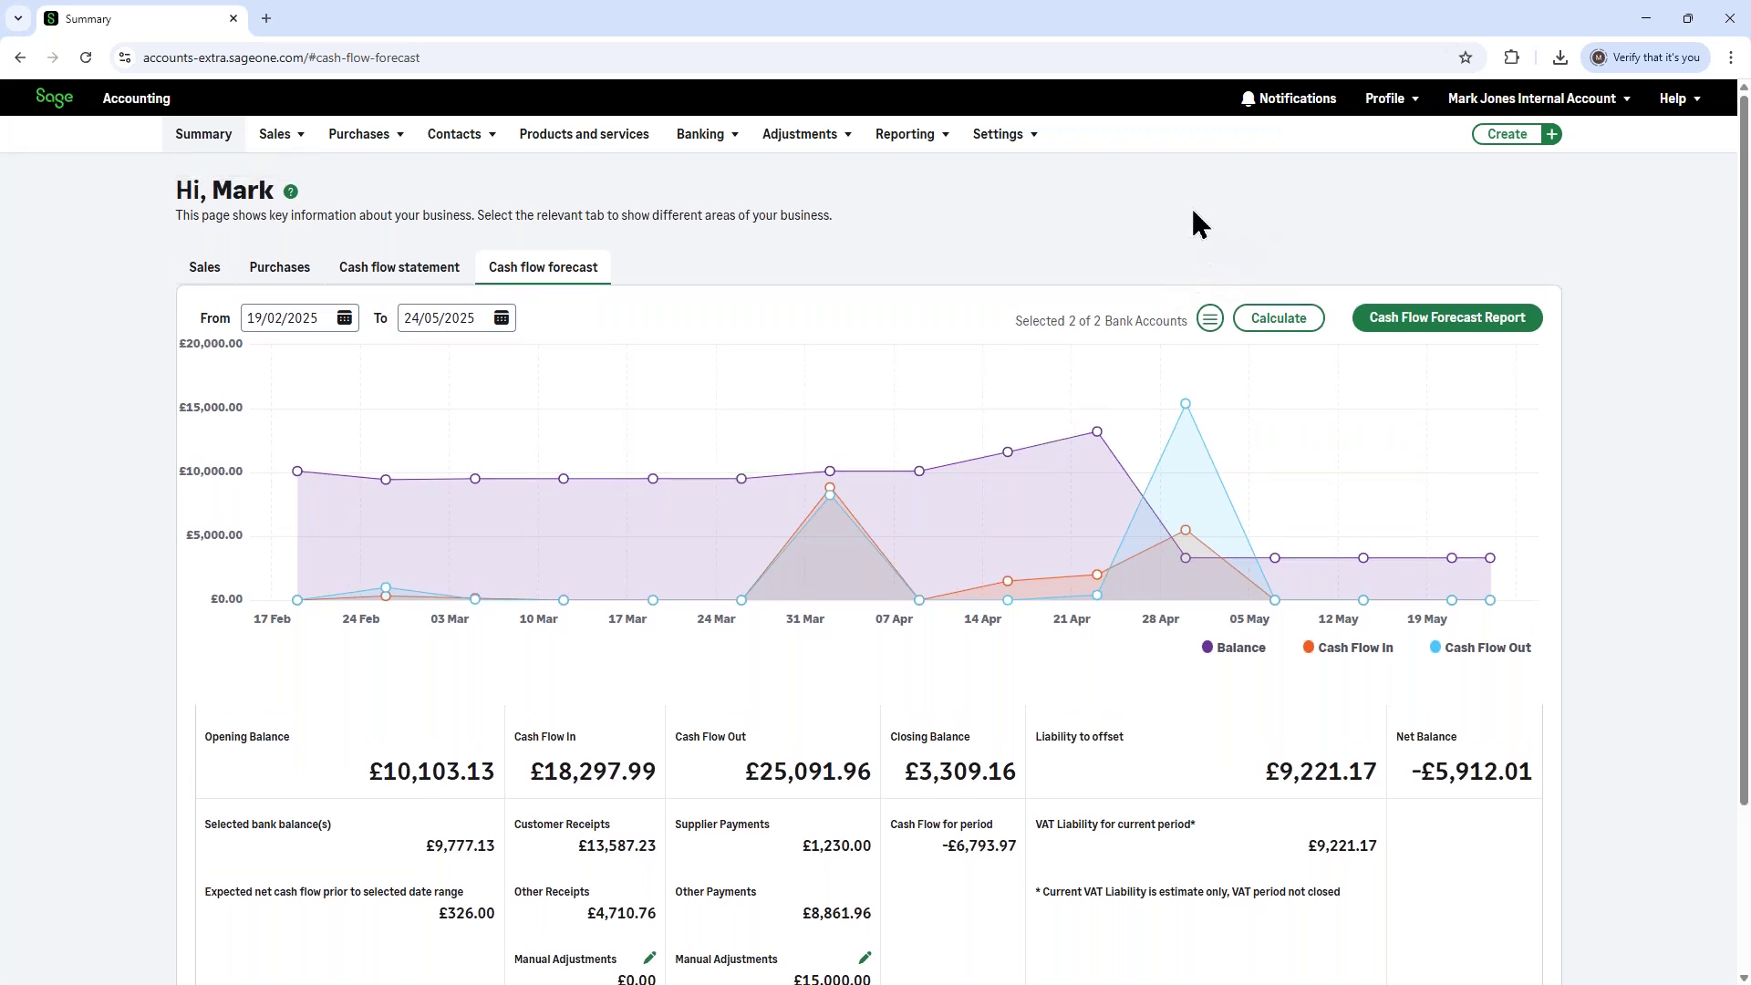
- View the prior transactions breakdown of the Cash Flow Forecast Report and return to the Summary page
click(1438, 328)
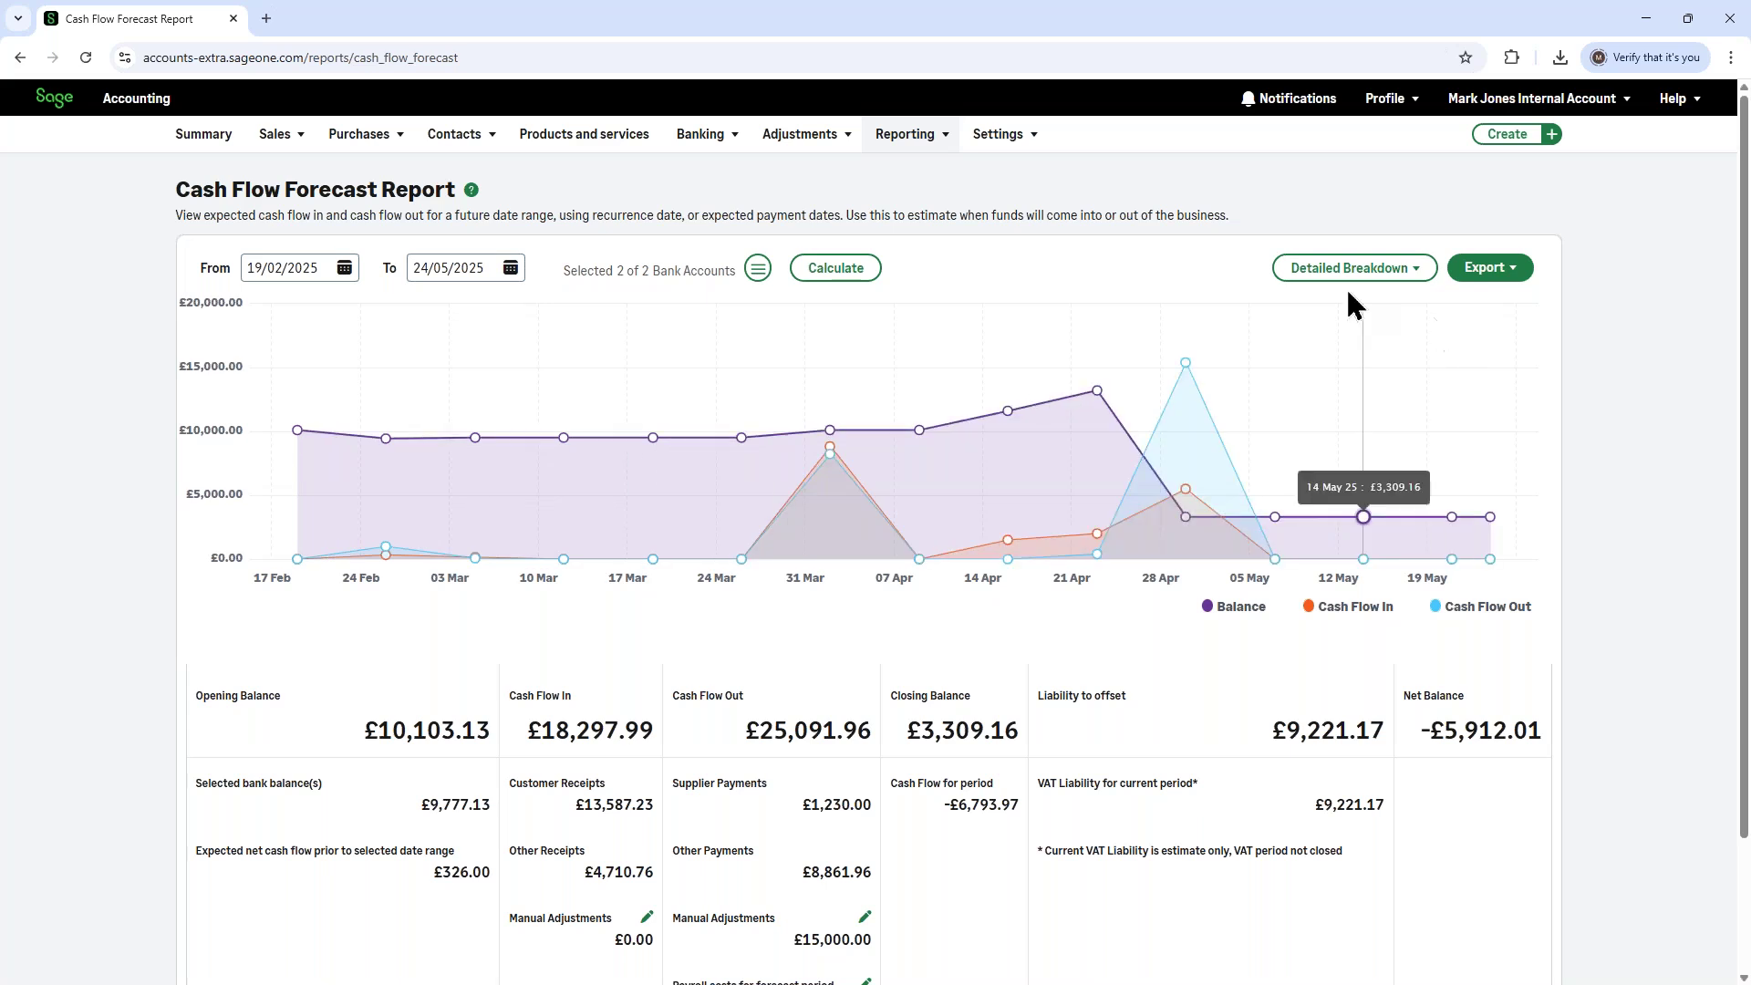
click(1350, 270)
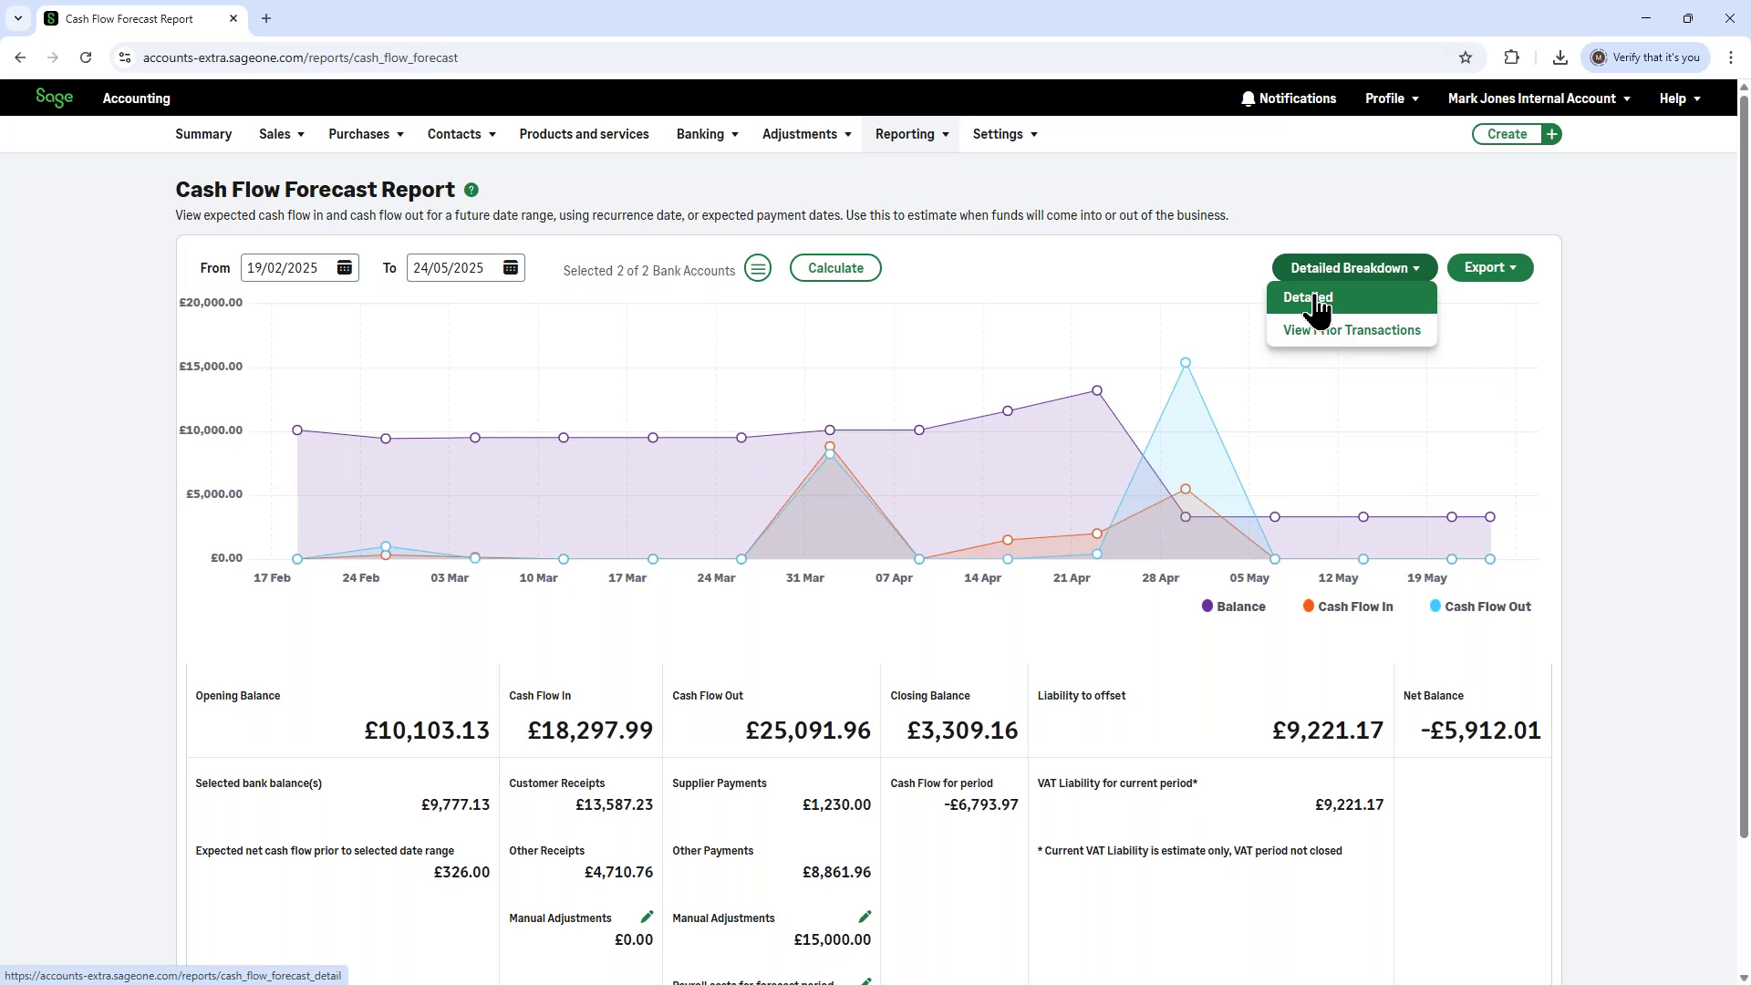
click(1330, 332)
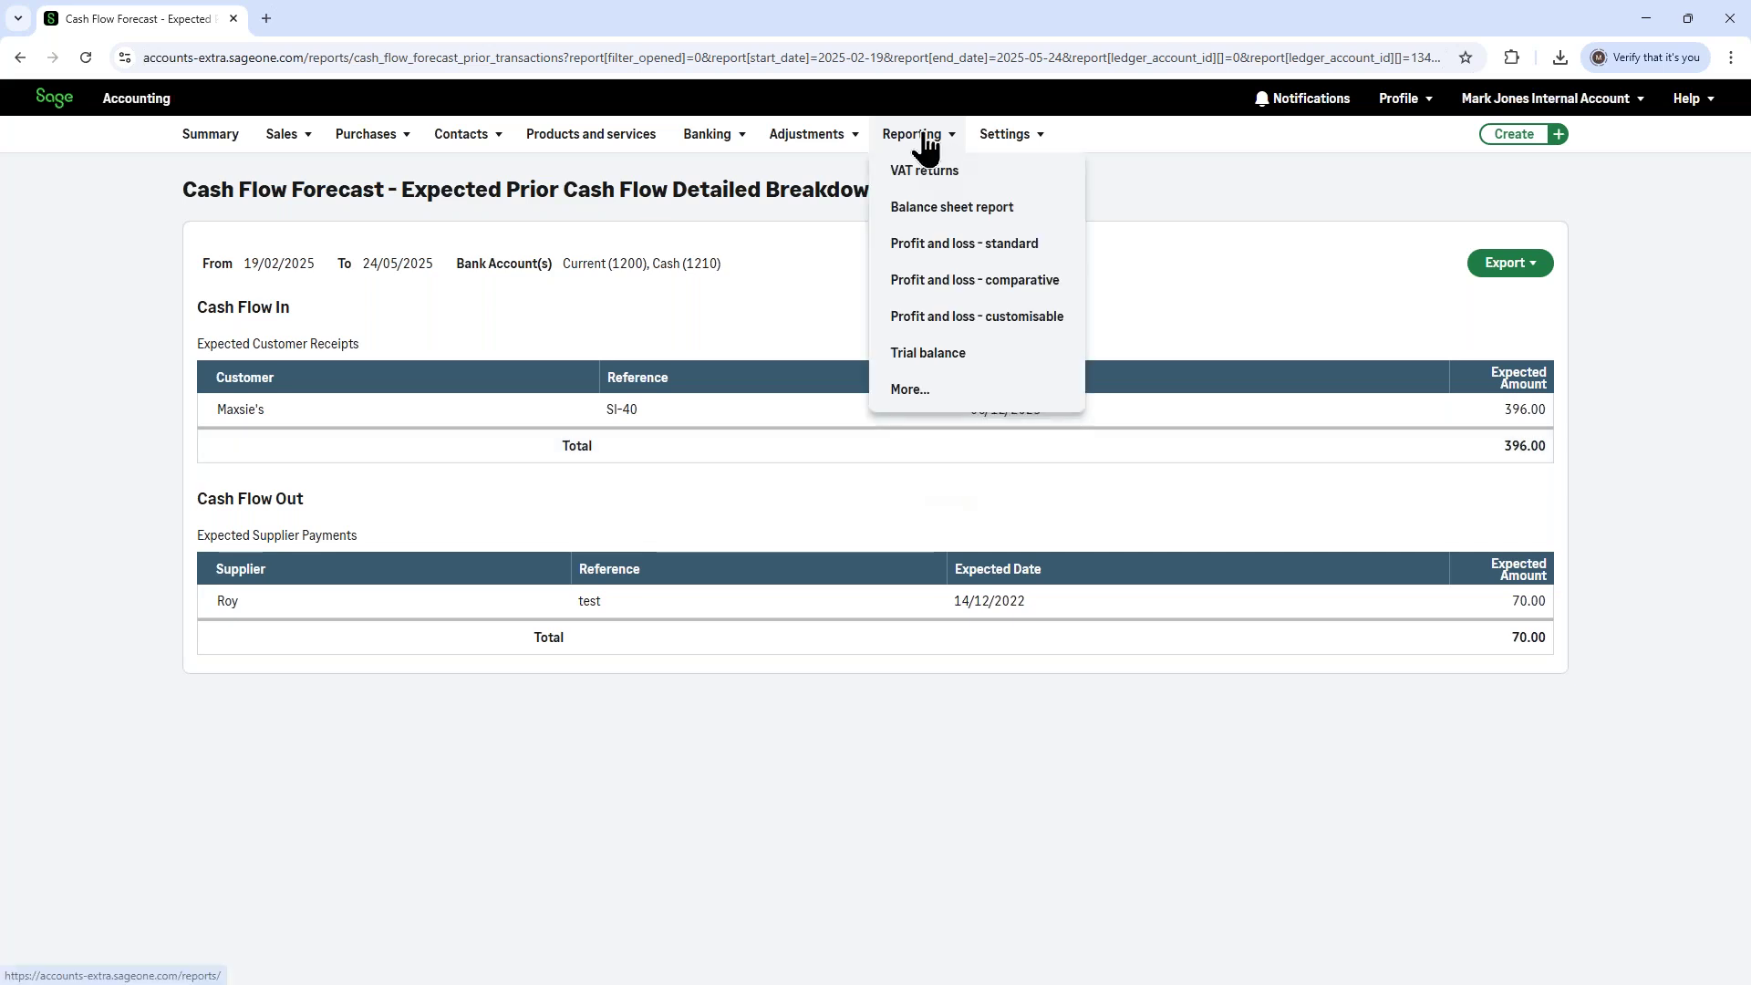
click(216, 144)
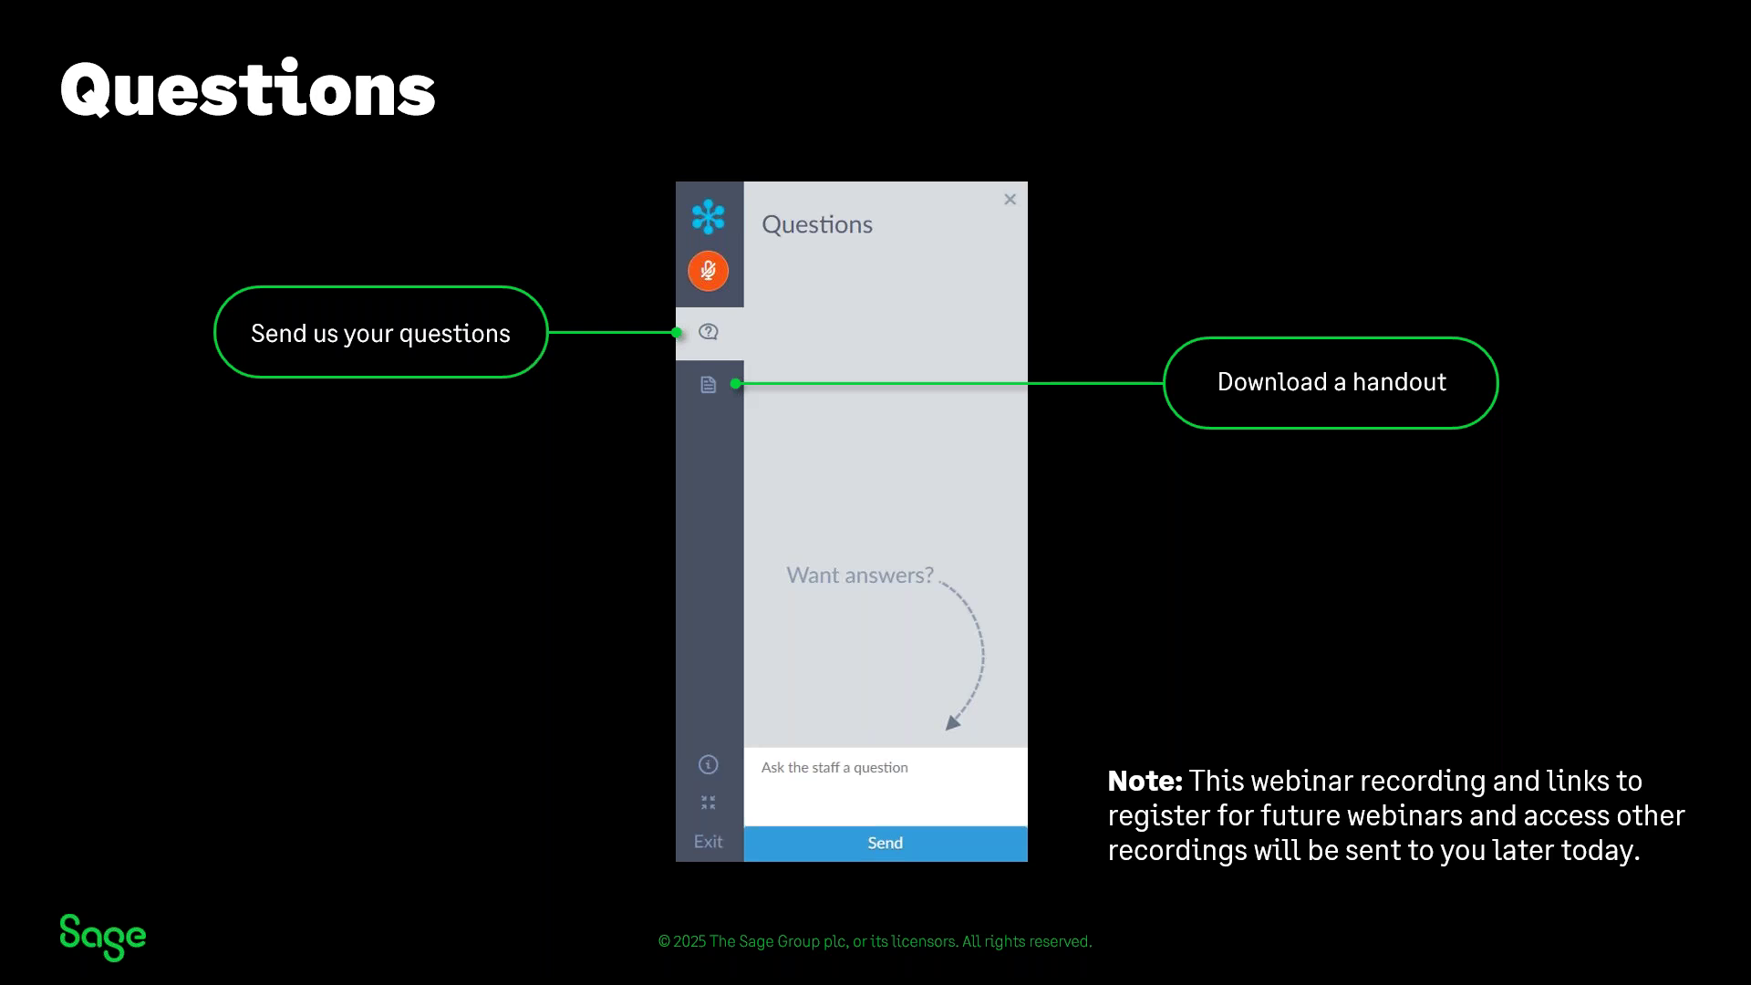
key(Right)
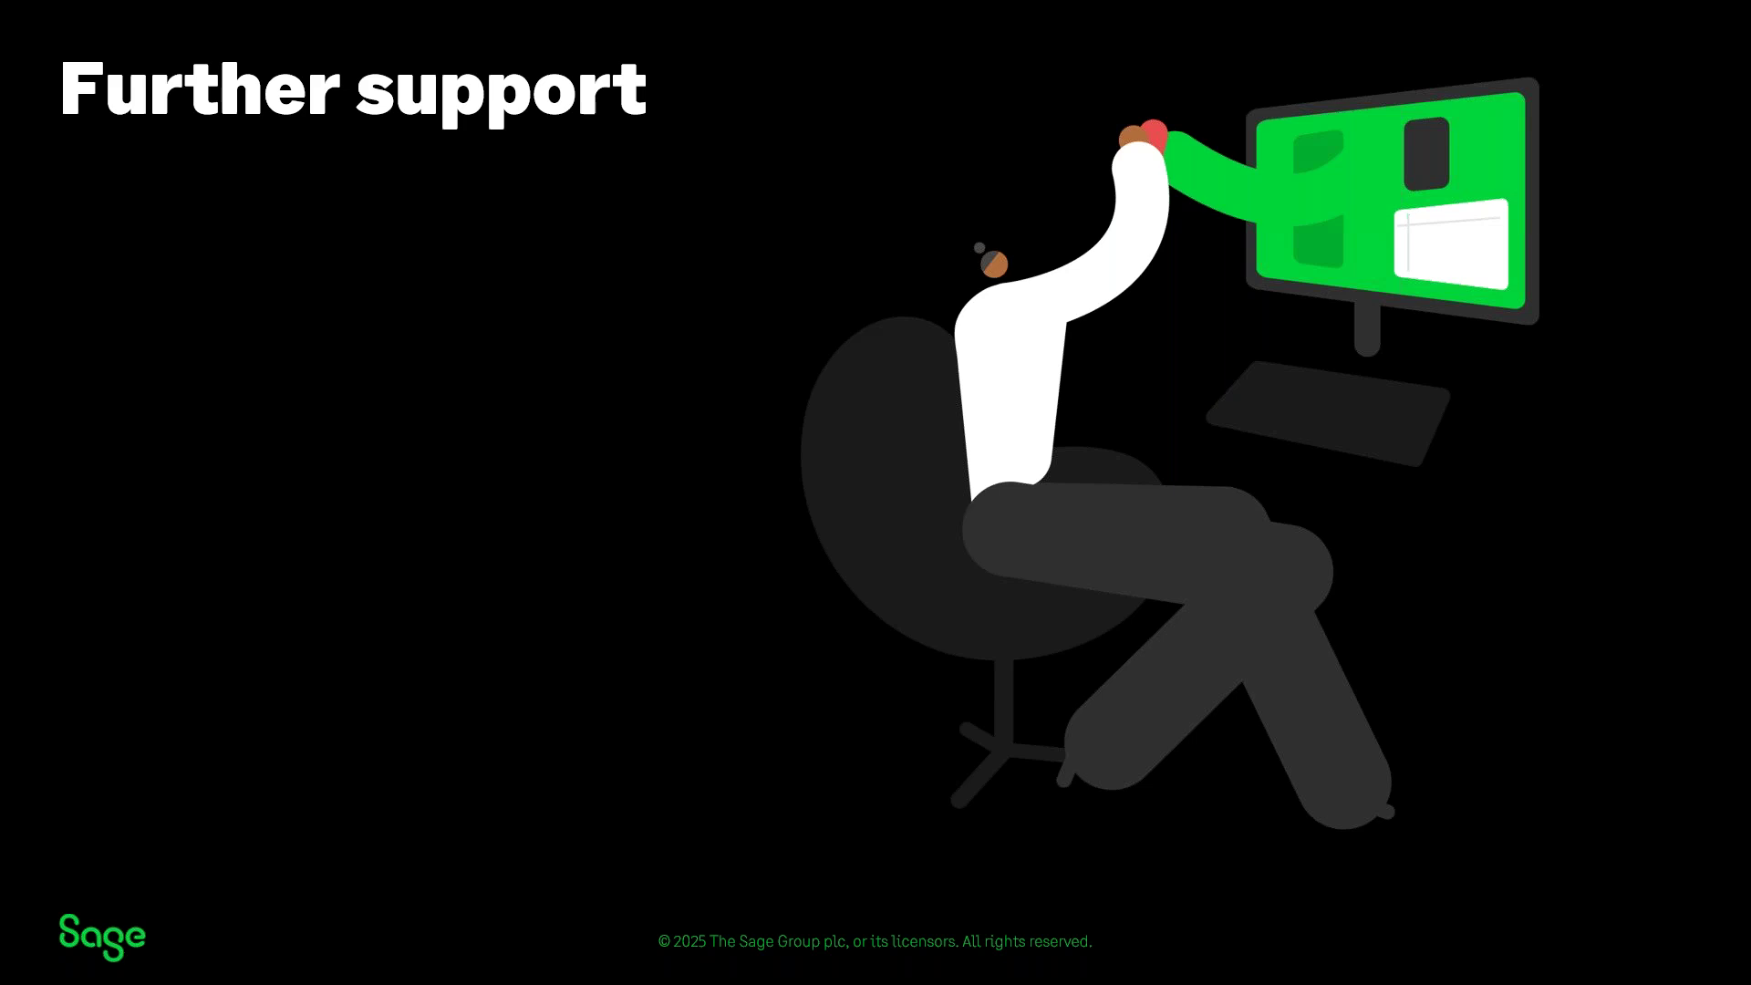
key(Right)
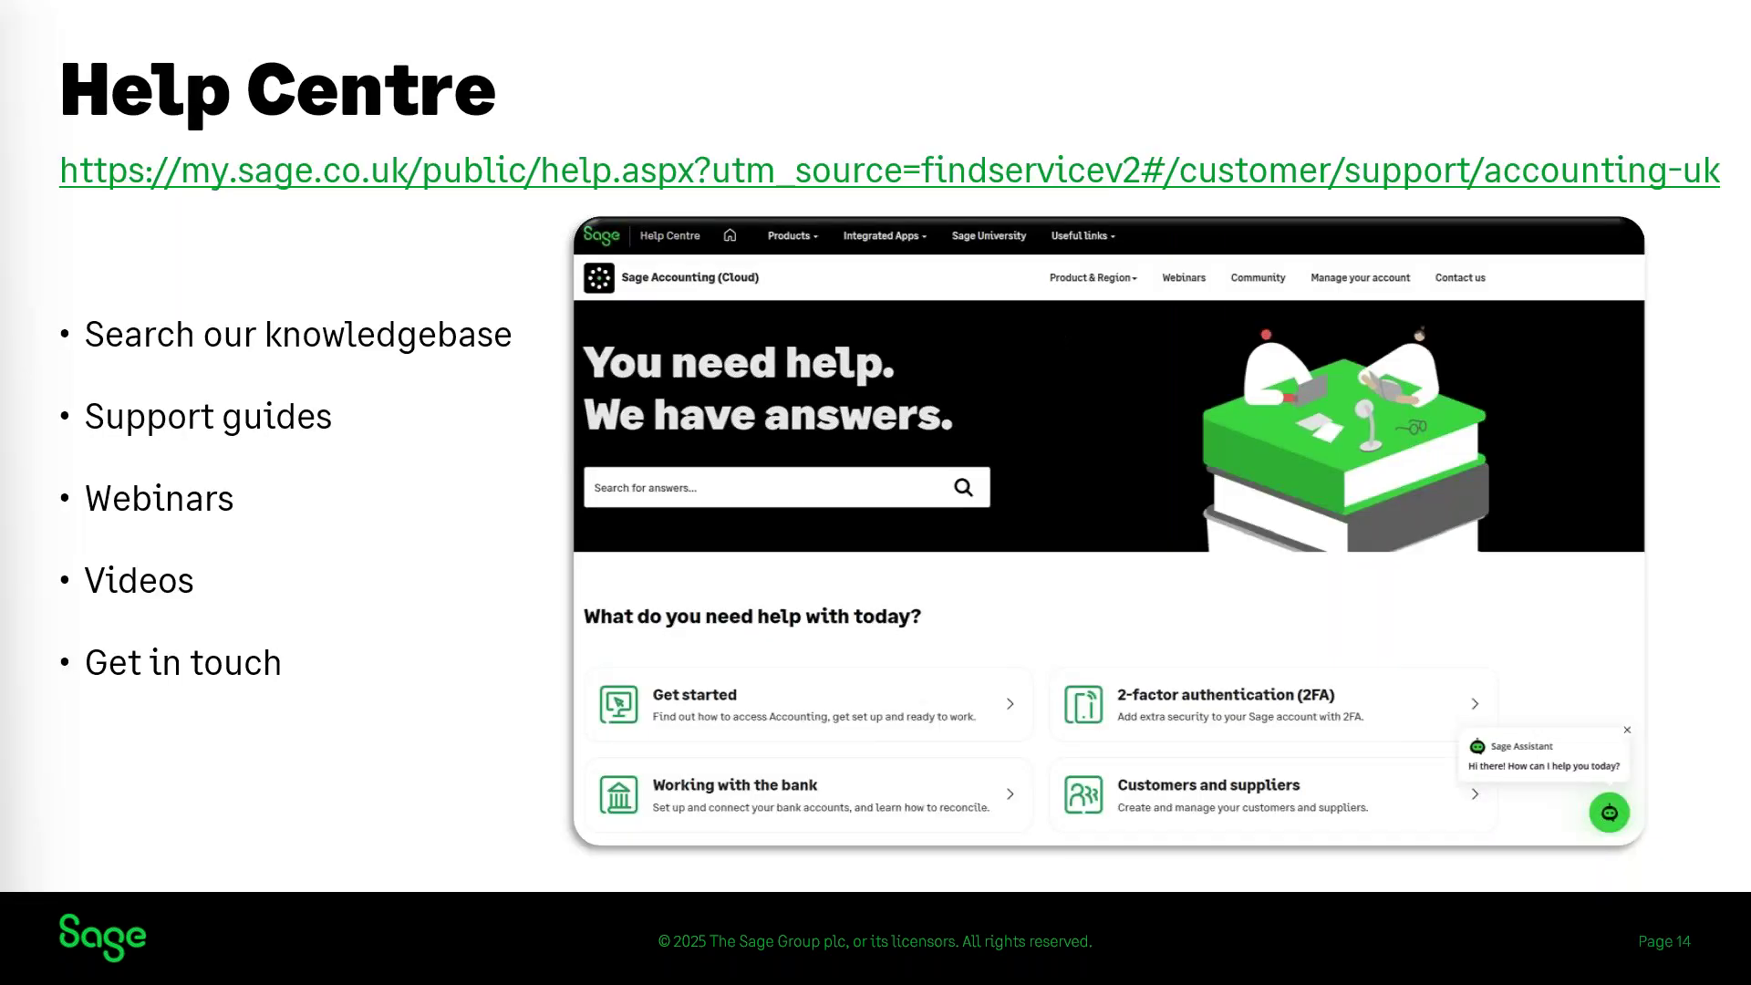